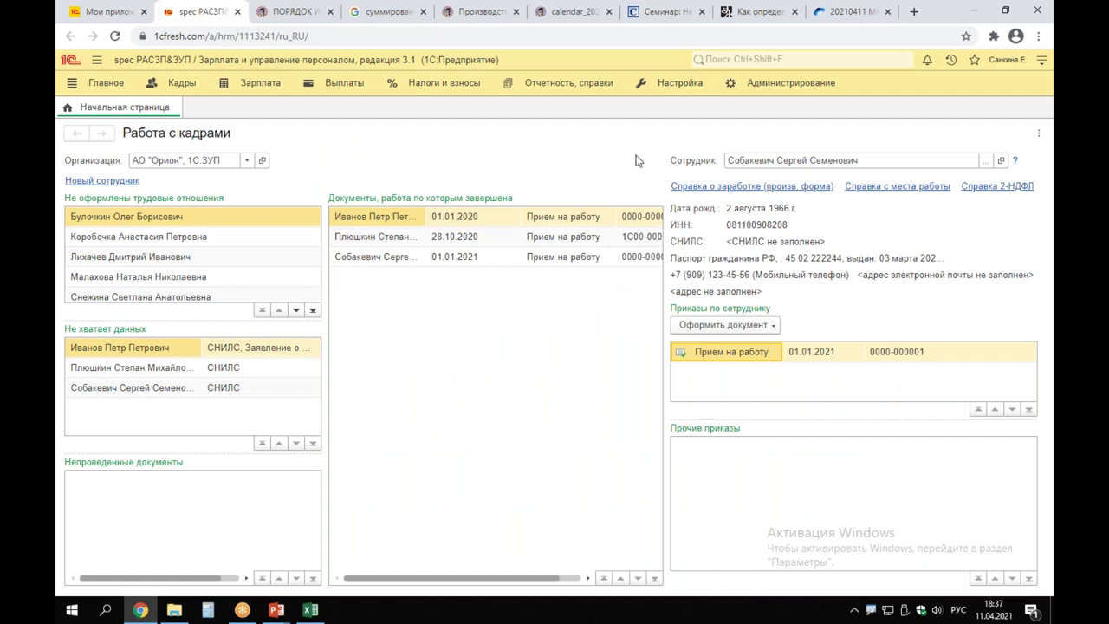
Open the Производственные календари list from the Предприятие group of the Настройка section.
left_click(676, 85)
mouse_move(624, 63)
left_mouse_down()
mouse_move(648, 102)
mouse_move(706, 60)
mouse_move(726, 91)
mouse_move(719, 109)
left_mouse_up()
mouse_move(184, 76)
left_mouse_down()
mouse_move(221, 89)
mouse_move(464, 91)
mouse_move(459, 76)
left_mouse_up()
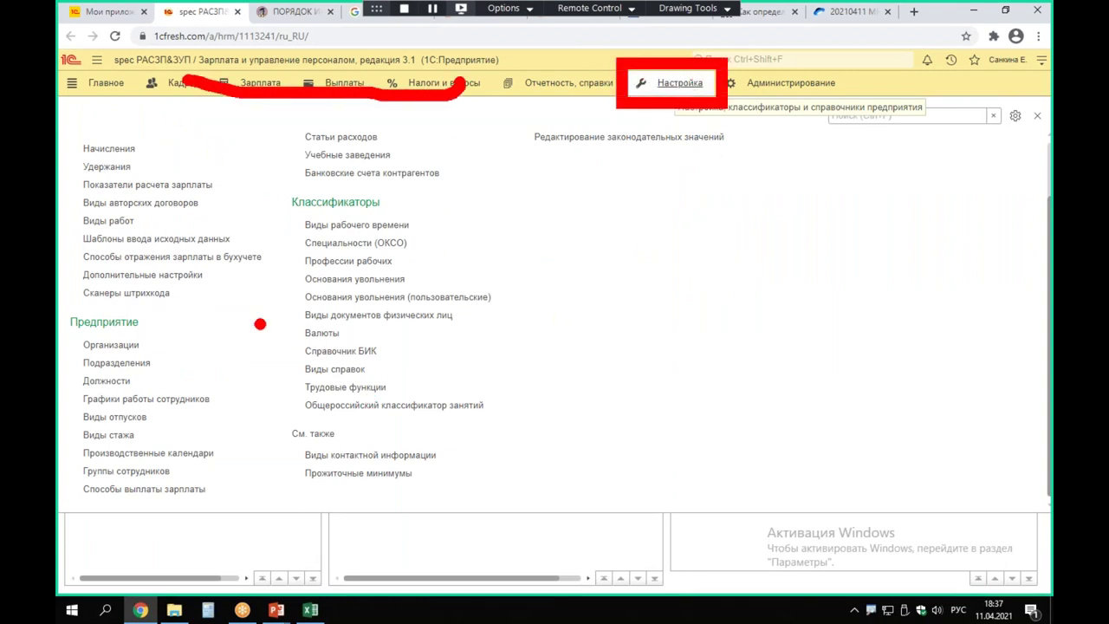
left_click_drag(59, 300, 264, 515)
left_click(218, 395)
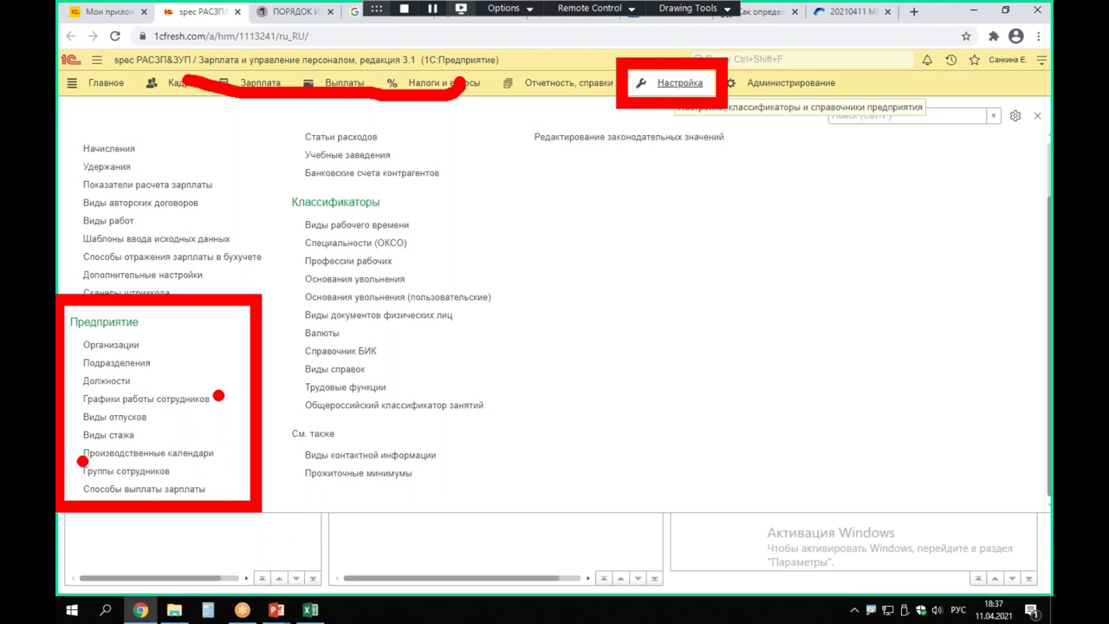
left_click_drag(67, 437, 234, 474)
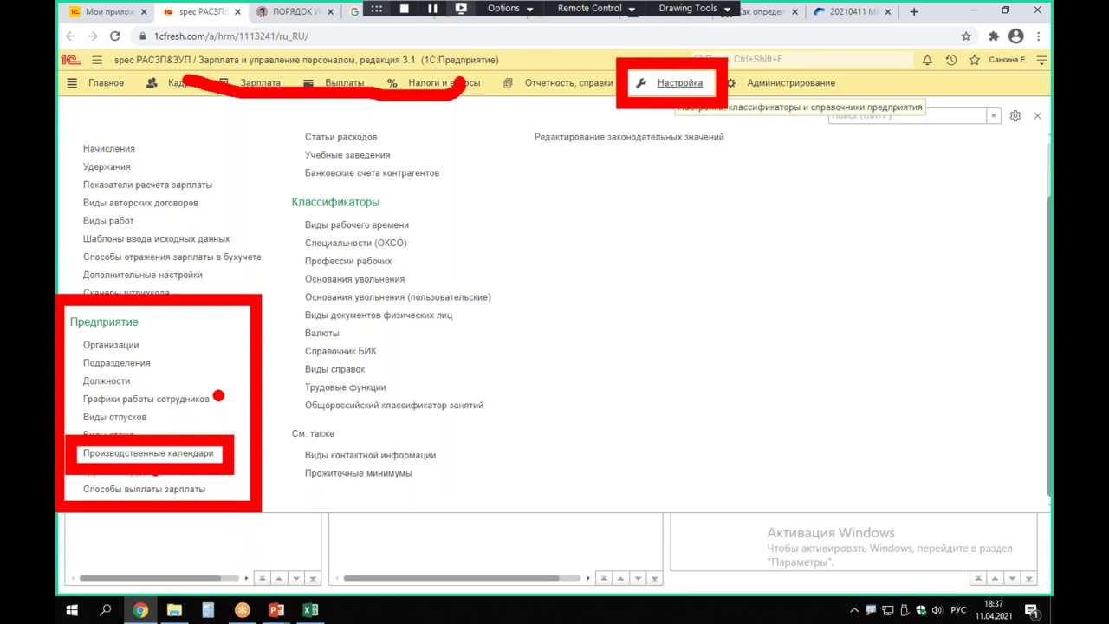
key("Escape")
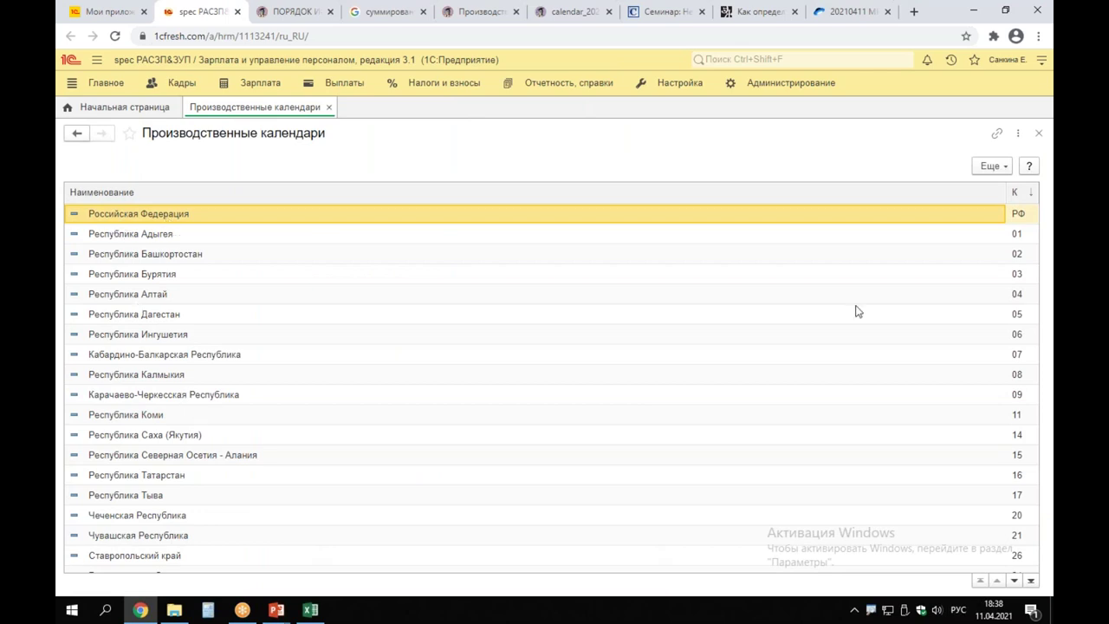
View the Российская Федерация production calendar for 2021, then close it and the list of calendars.
key("Return")
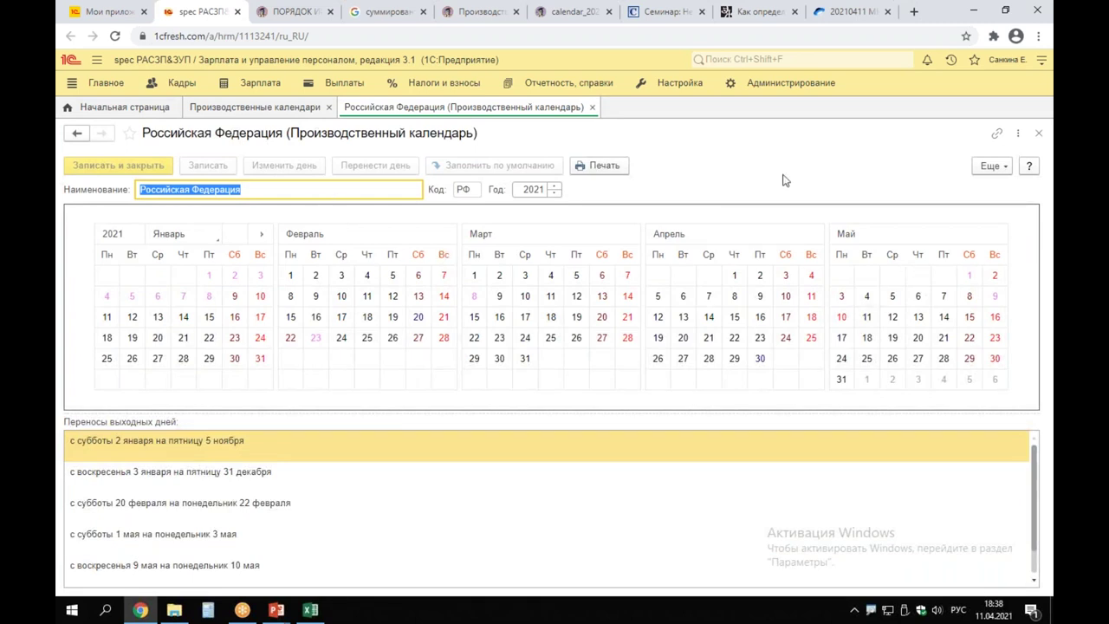
left_click(594, 107)
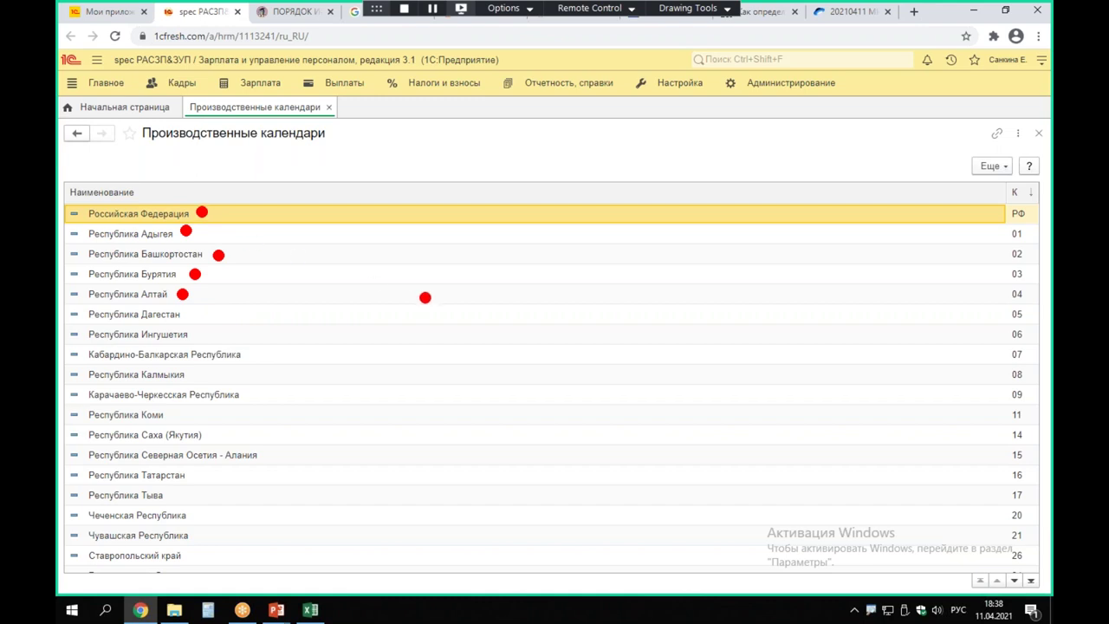
key("Escape")
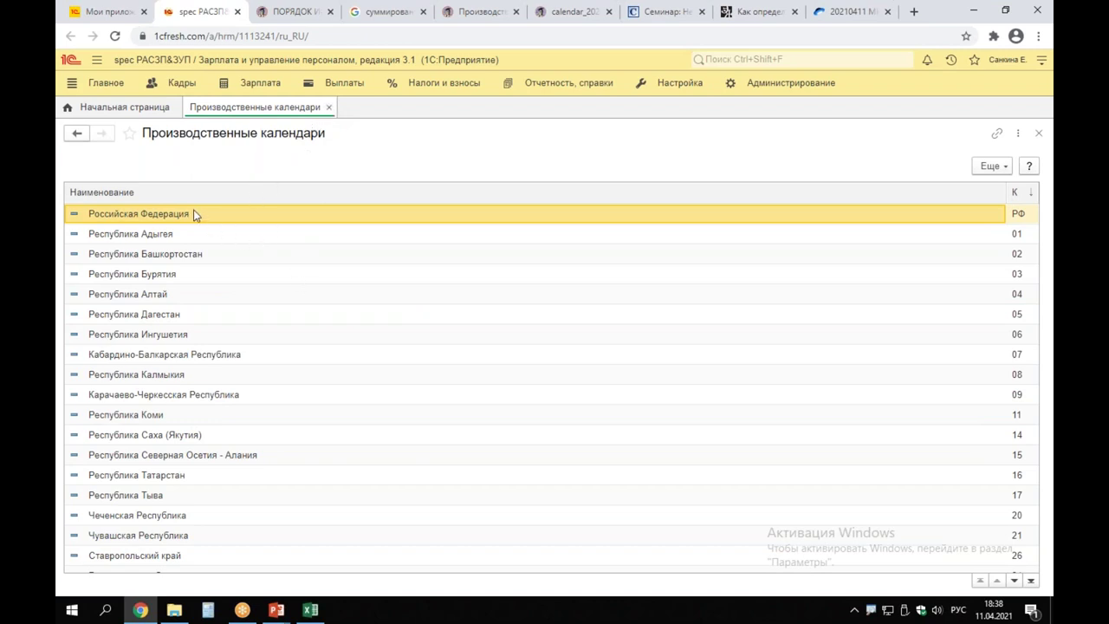
left_click(330, 107)
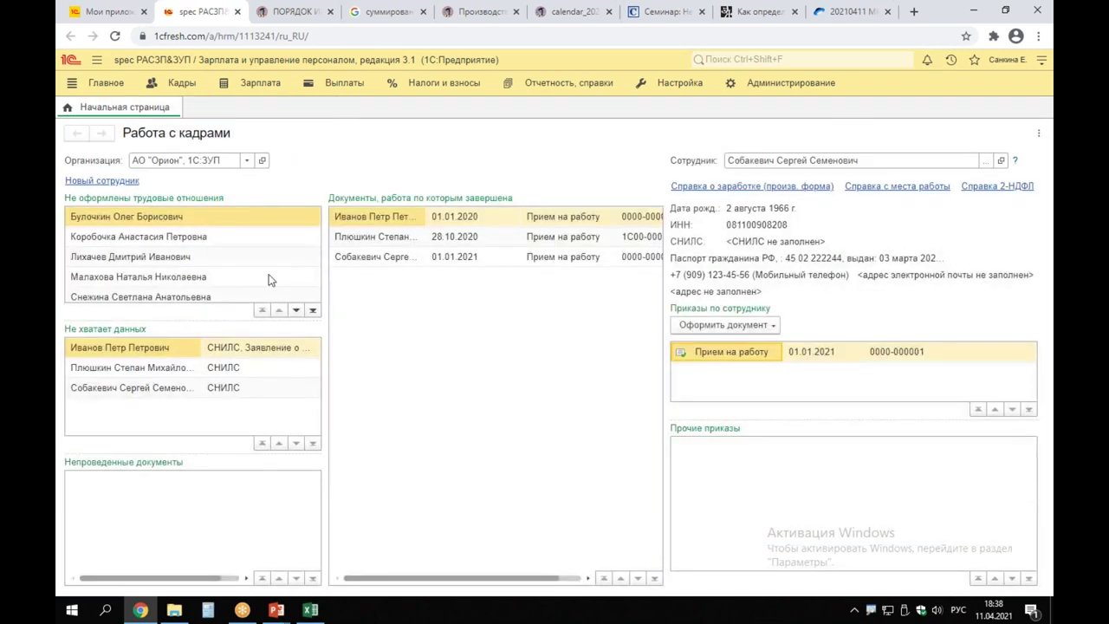
Open the Пятидневка schedule from the employee work schedules and review its 2021 hours grid.
left_click(666, 83)
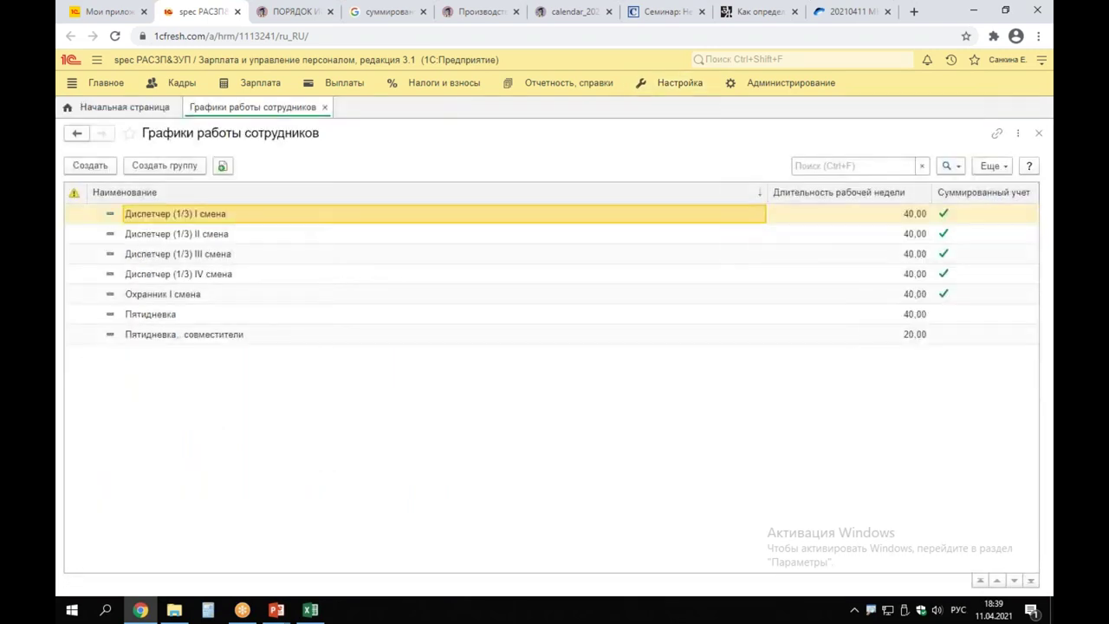
left_click(160, 318)
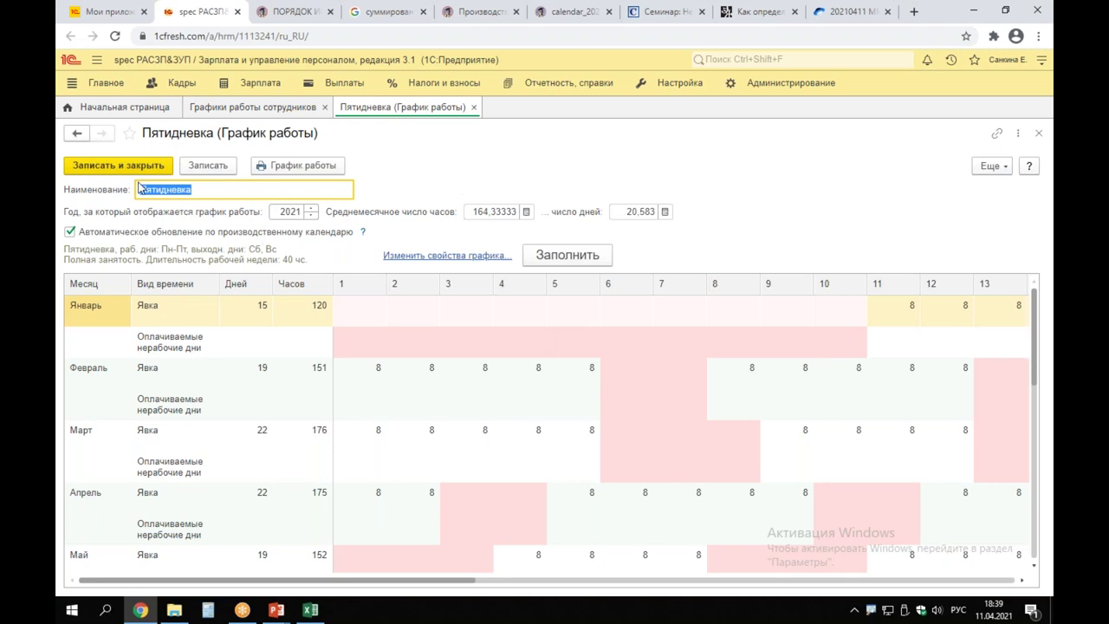
left_click(225, 188)
mouse_move(360, 232)
left_mouse_down()
mouse_move(408, 277)
mouse_move(517, 291)
left_mouse_up()
mouse_move(741, 328)
left_mouse_down()
mouse_move(842, 375)
mouse_move(884, 513)
mouse_move(819, 355)
left_mouse_up()
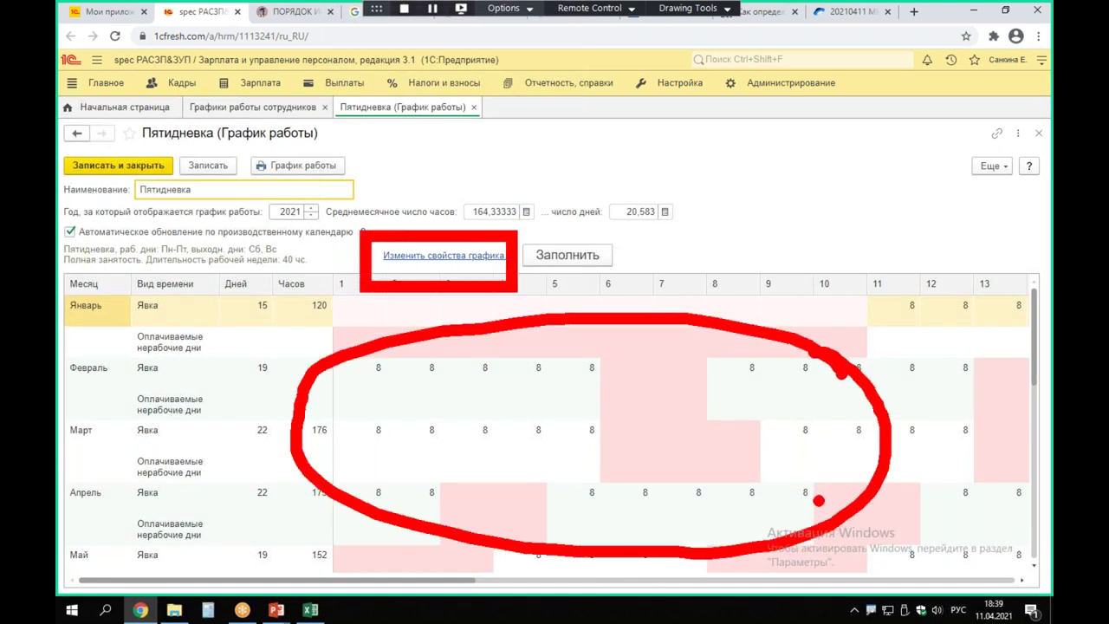
Open the Пятидневка schedule's properties and examine the filling method, holiday handling, summarized accounting, part-time option and working week length.
key("Escape")
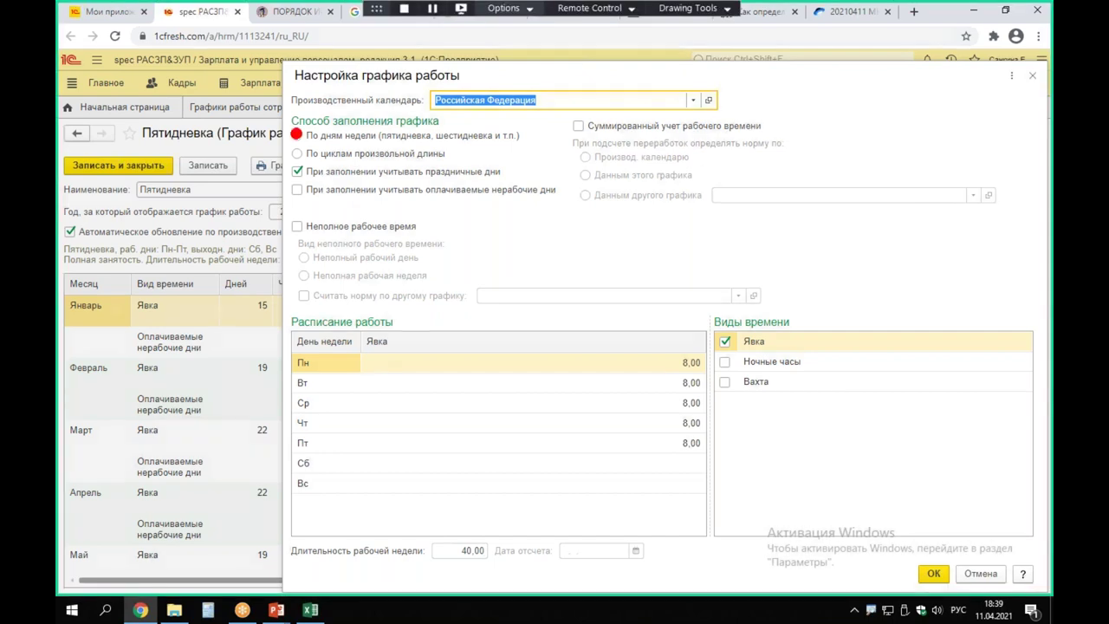
mouse_move(273, 115)
left_mouse_down()
mouse_move(292, 147)
mouse_move(494, 172)
mouse_move(568, 165)
mouse_move(559, 159)
left_mouse_up()
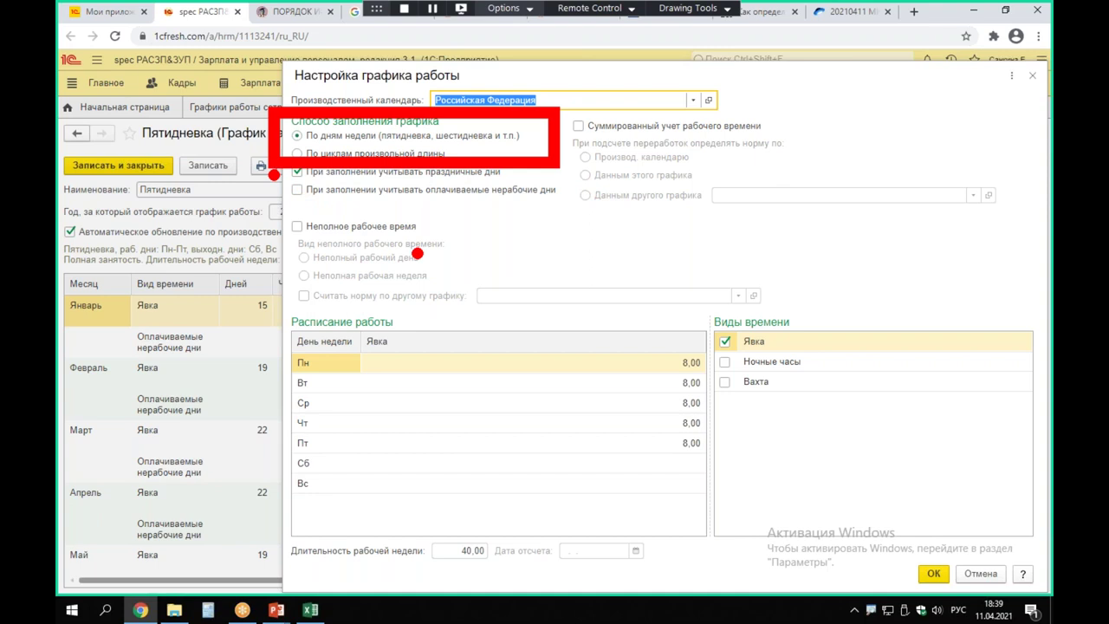
mouse_move(833, 86)
left_mouse_down()
mouse_move(862, 88)
mouse_move(828, 139)
mouse_move(867, 140)
left_mouse_up()
mouse_move(895, 91)
left_mouse_down()
mouse_move(920, 111)
mouse_move(884, 143)
left_mouse_up()
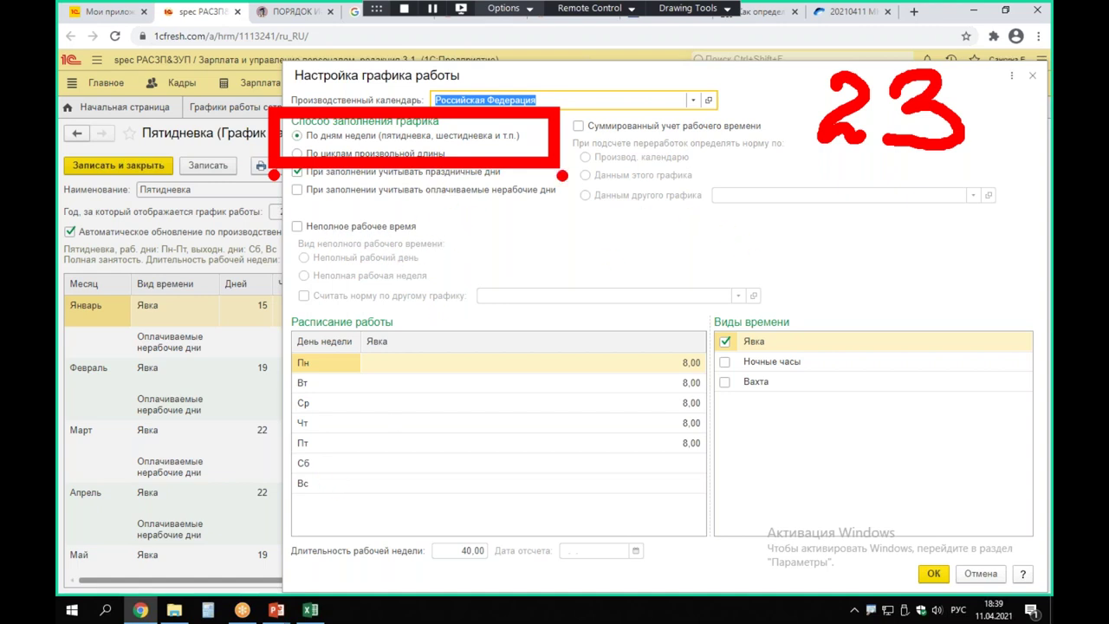
mouse_move(291, 189)
left_mouse_down()
mouse_move(305, 199)
mouse_move(312, 180)
mouse_move(288, 204)
left_mouse_up()
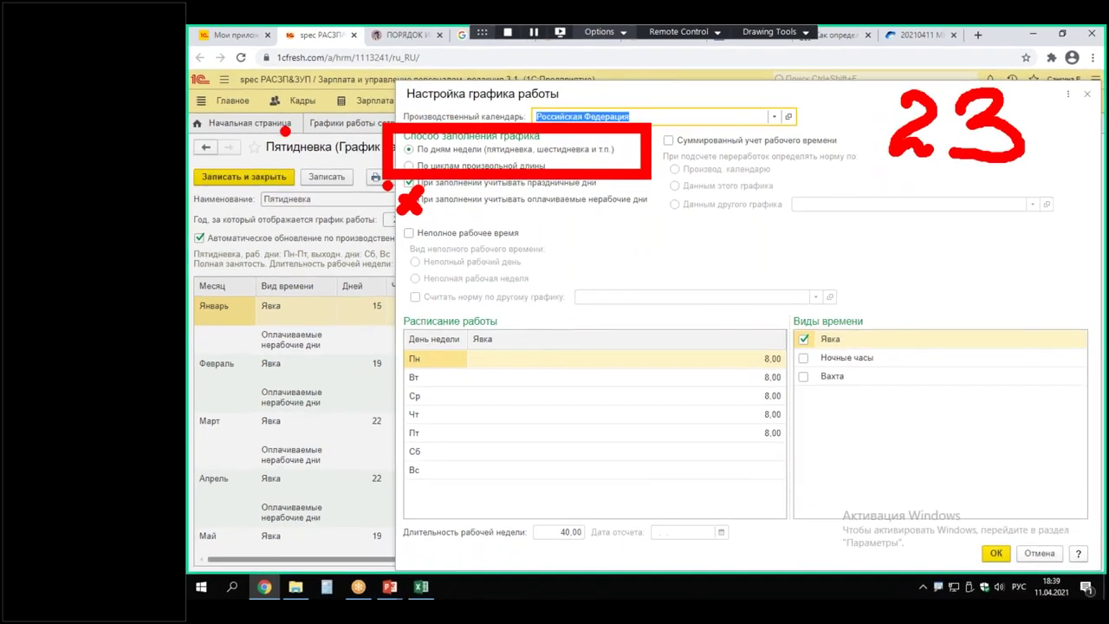
mouse_move(385, 508)
left_mouse_down()
mouse_move(460, 557)
mouse_move(599, 564)
left_mouse_up()
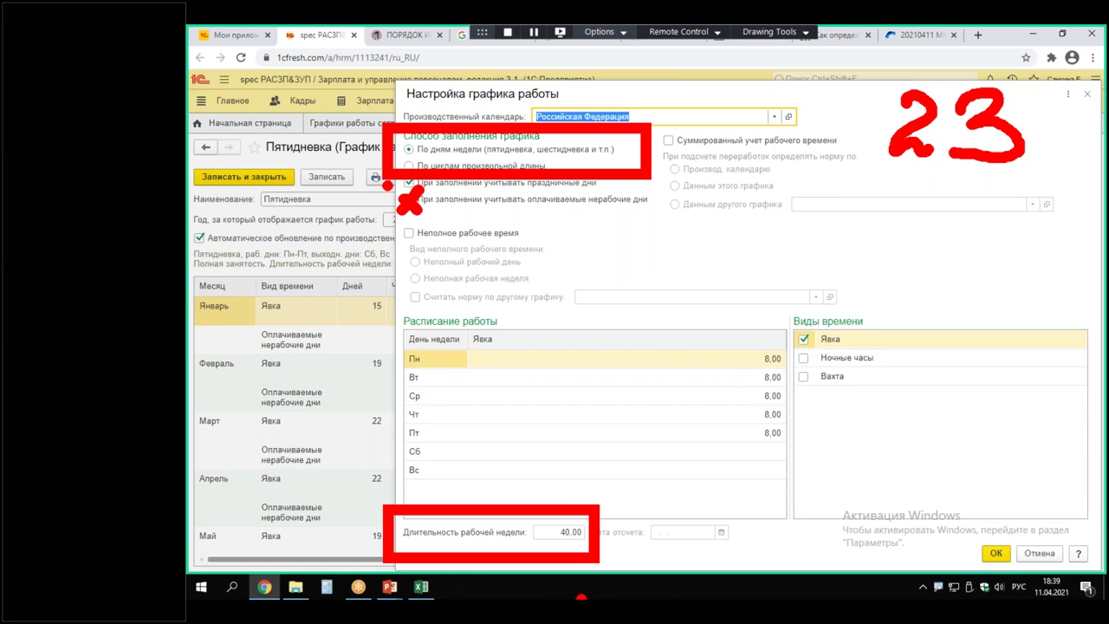
mouse_move(664, 121)
left_mouse_down()
mouse_move(696, 171)
mouse_move(656, 176)
left_mouse_up()
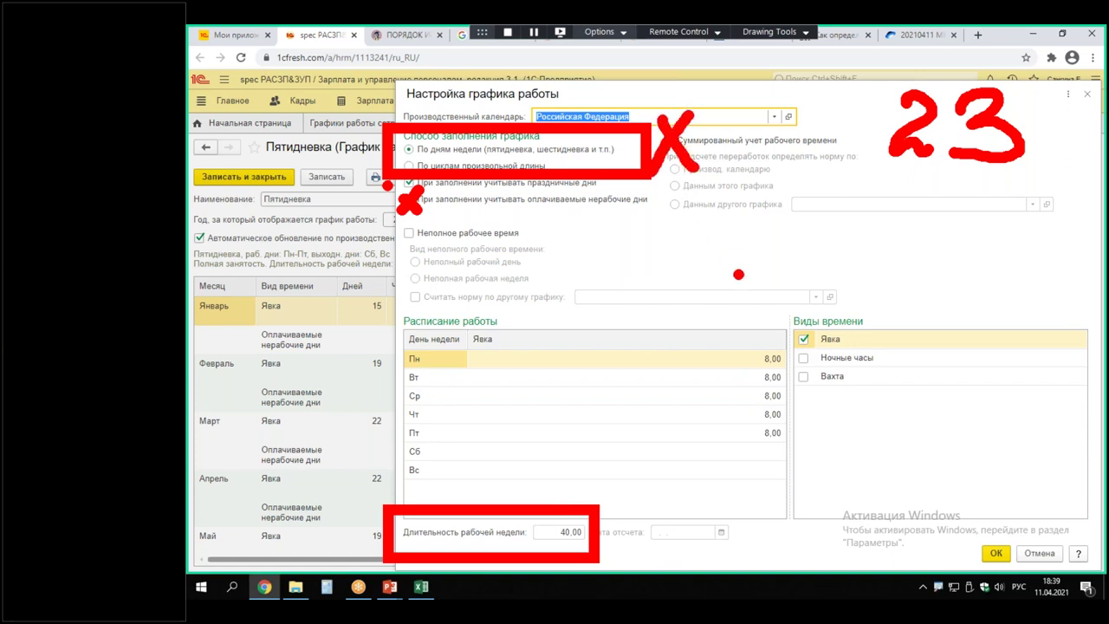
left_click_drag(432, 214, 388, 272)
left_click_drag(392, 231, 428, 277)
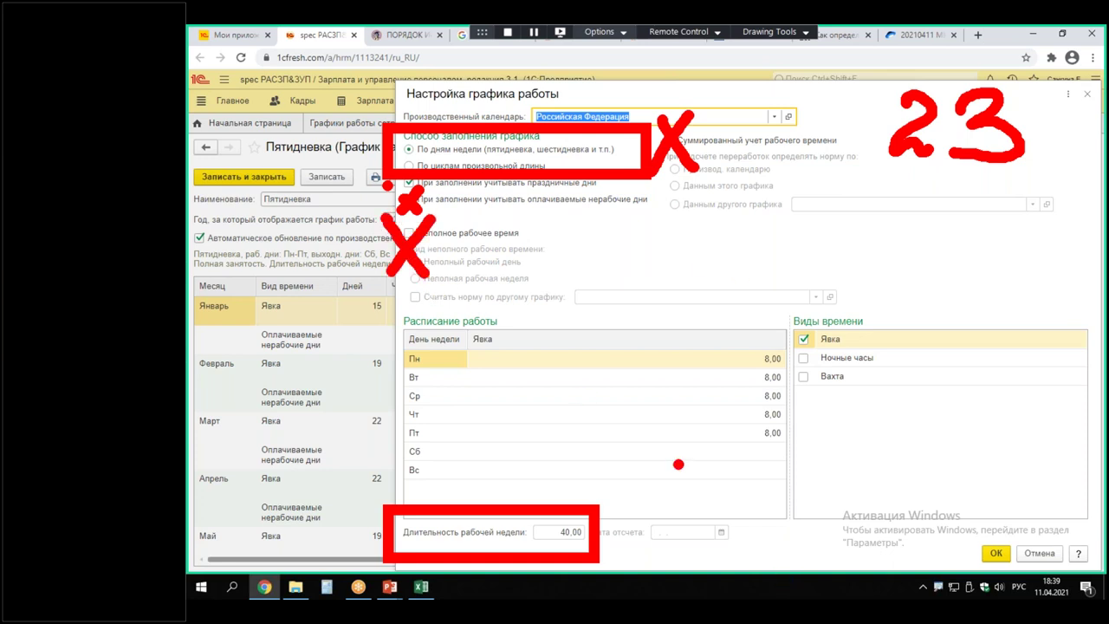
key("Escape")
Examine the by-weekday filling method and the daily hours from Monday to Friday, then close the schedule properties without changes.
left_click(408, 149)
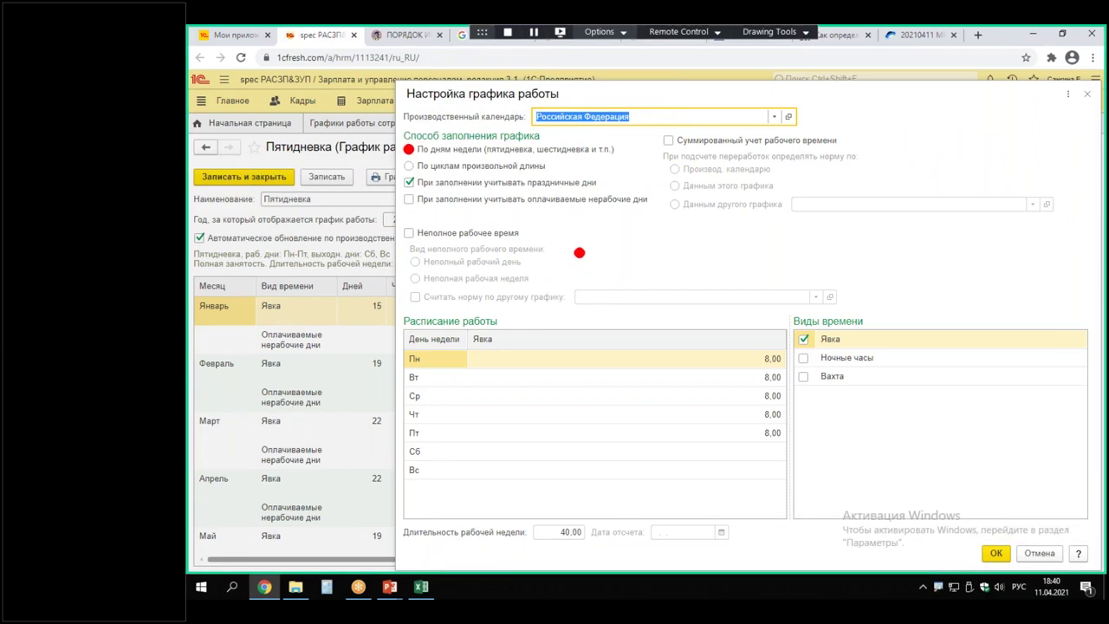
mouse_move(391, 346)
left_mouse_down()
mouse_move(391, 309)
mouse_move(581, 513)
mouse_move(795, 530)
left_mouse_up()
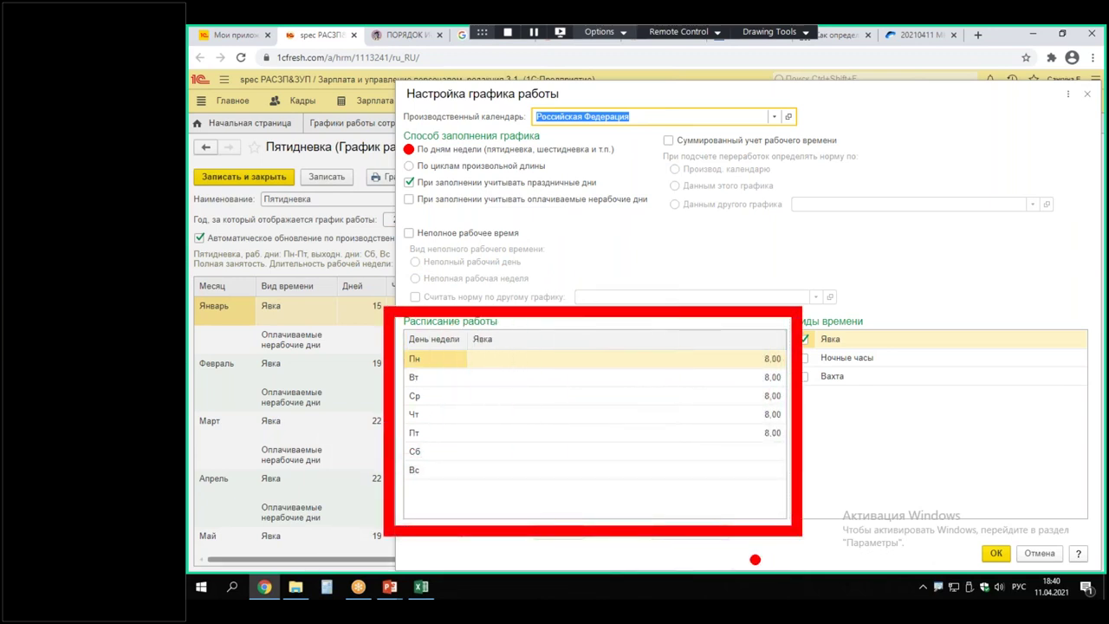
left_click_drag(412, 161, 480, 156)
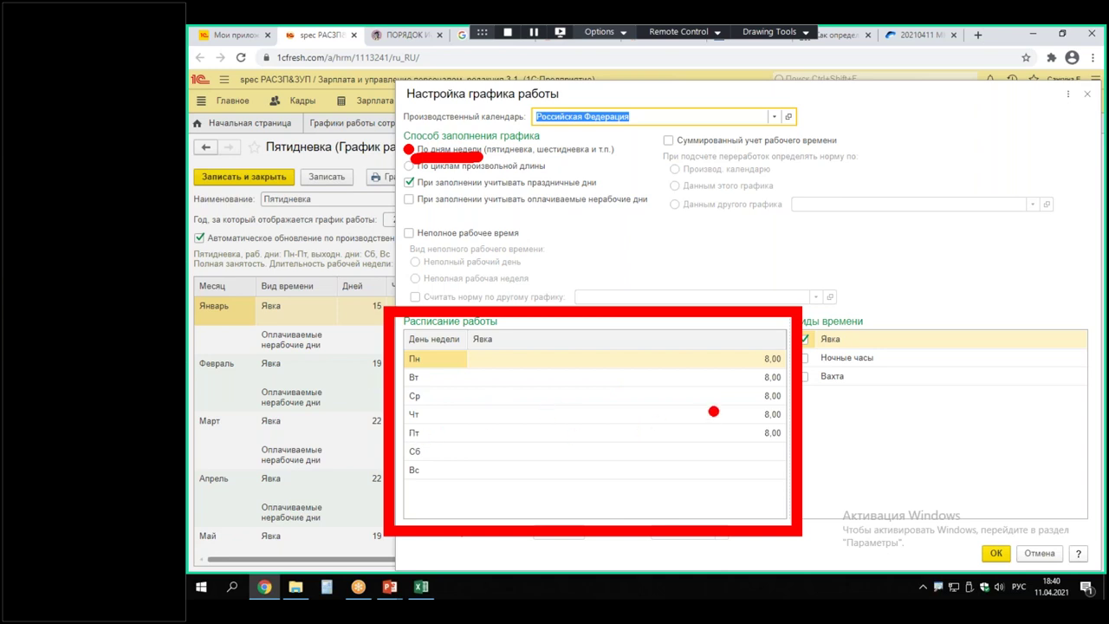
left_click(748, 376)
left_click(749, 396)
left_click(750, 414)
left_click(751, 433)
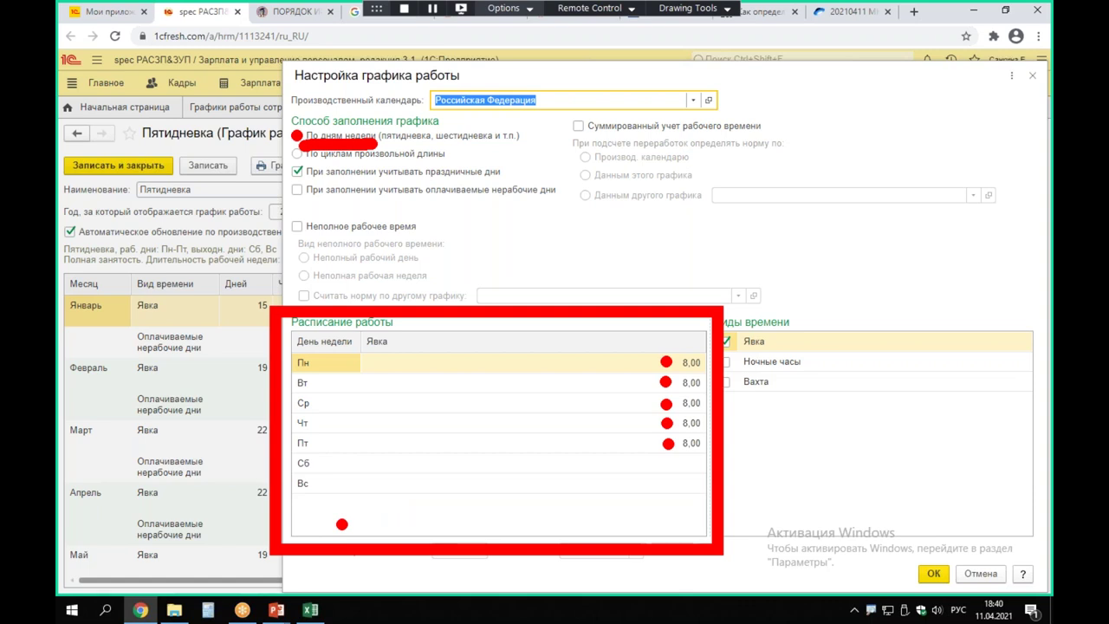
key("Escape")
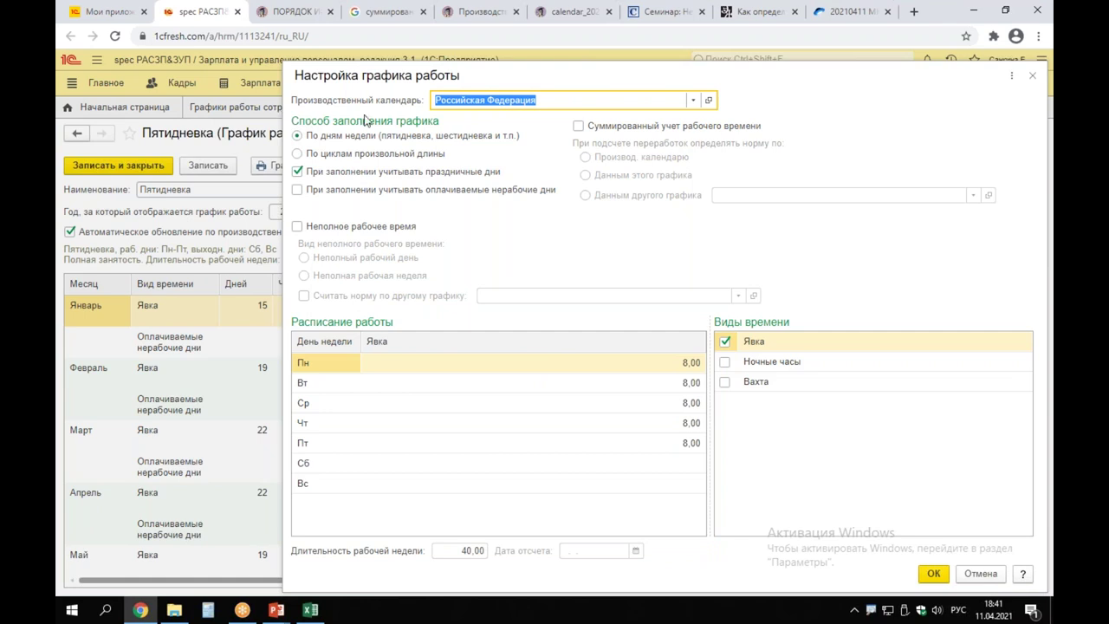
left_click(1032, 75)
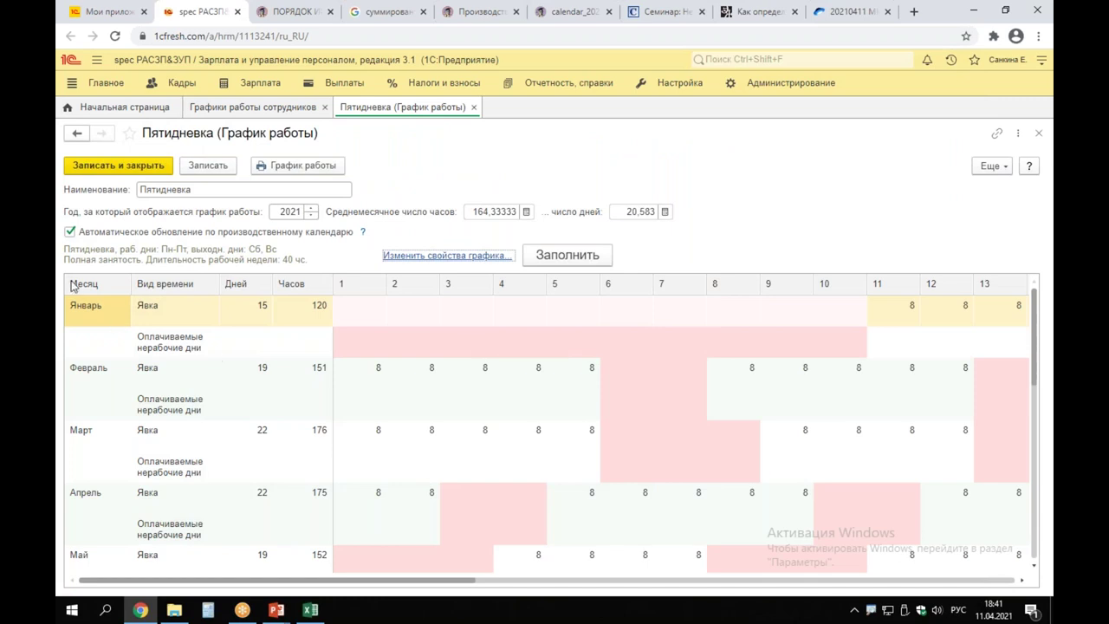
Examine the filled hours grid of the Пятидневка schedule, checking January 1–10 and the working week of January 18–22.
mouse_move(67, 277)
left_mouse_down()
mouse_move(154, 413)
mouse_move(1029, 579)
left_mouse_up()
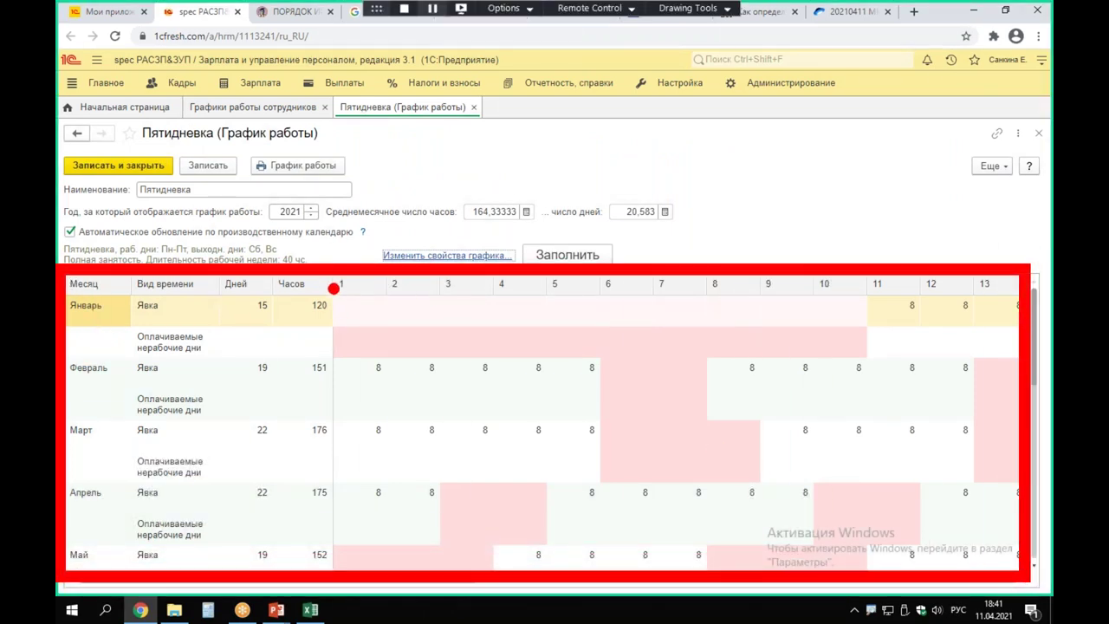
left_click_drag(264, 230, 313, 228)
left_click_drag(329, 283, 872, 333)
key("Escape")
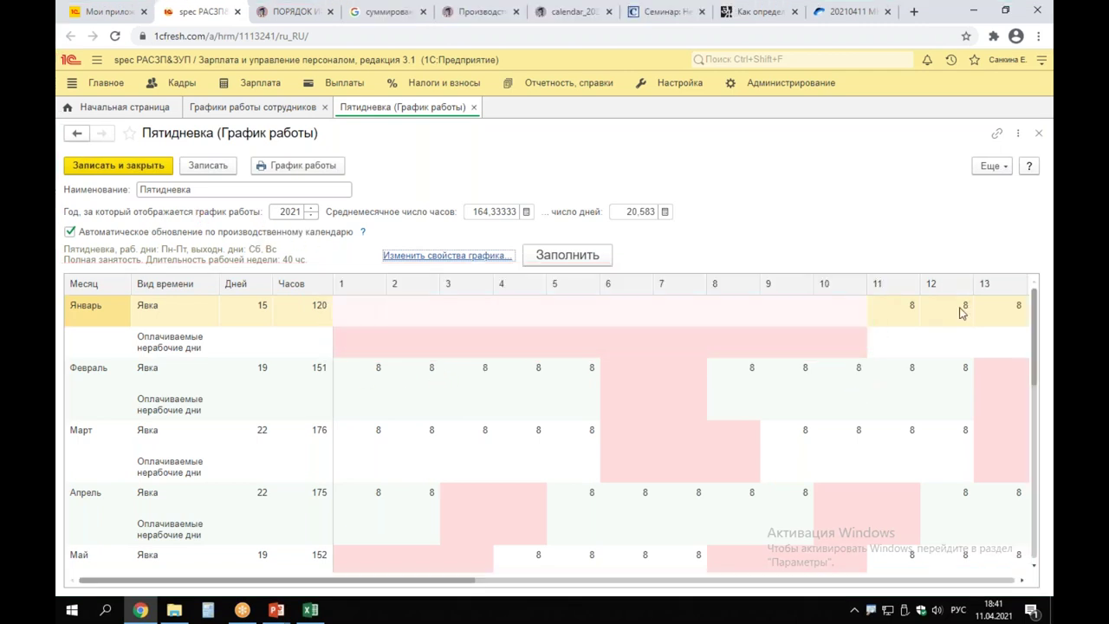
left_click(879, 582)
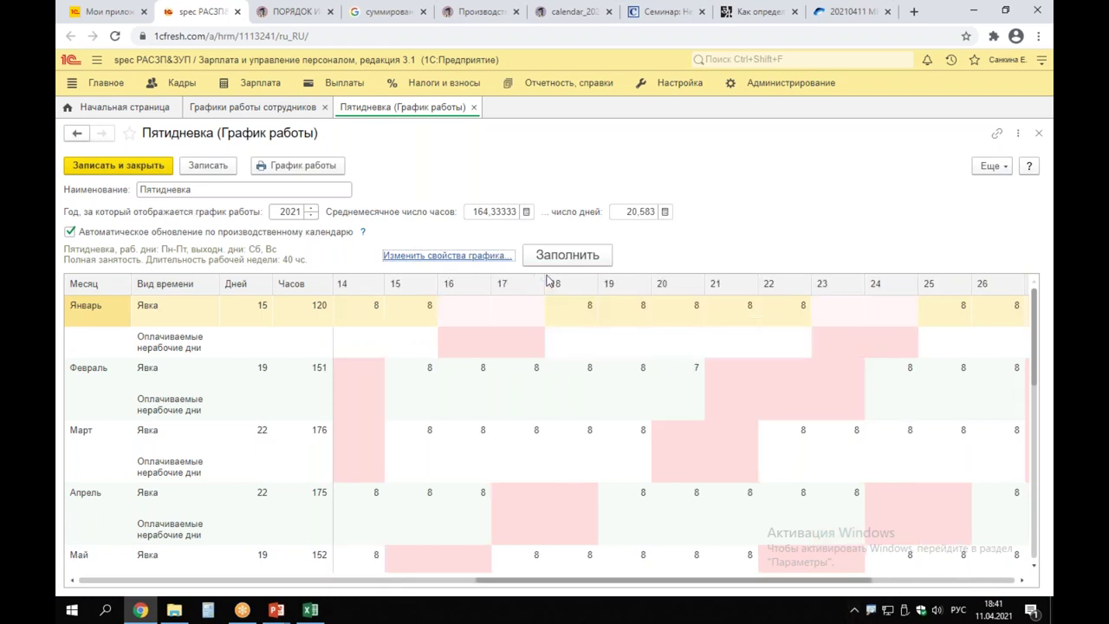
mouse_move(539, 264)
left_mouse_down()
mouse_move(682, 341)
mouse_move(821, 342)
left_mouse_up()
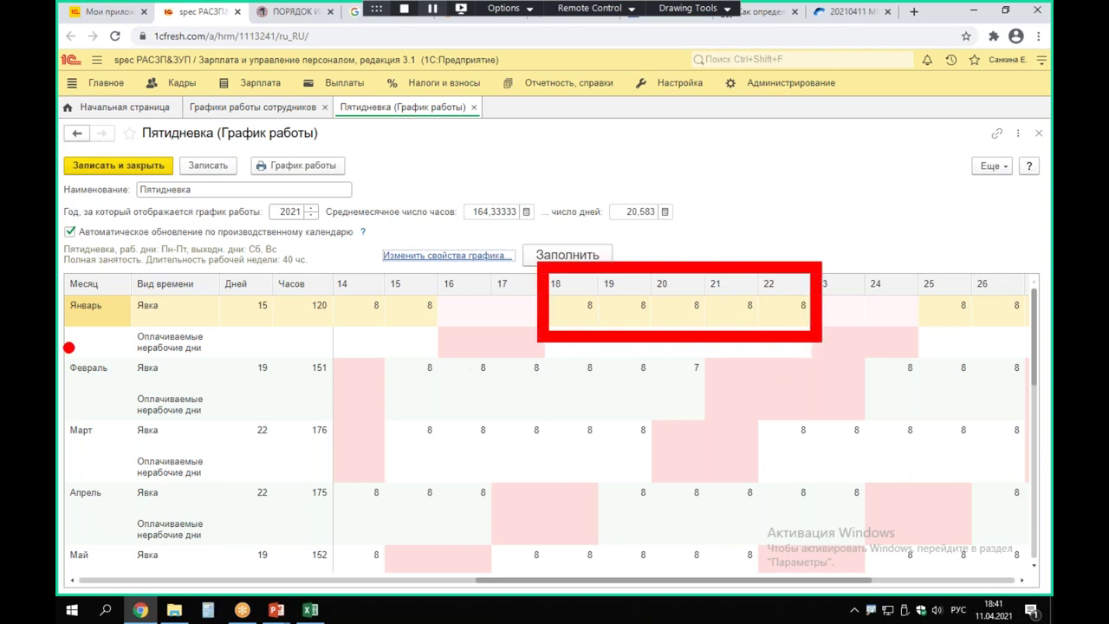
left_click_drag(60, 325, 130, 327)
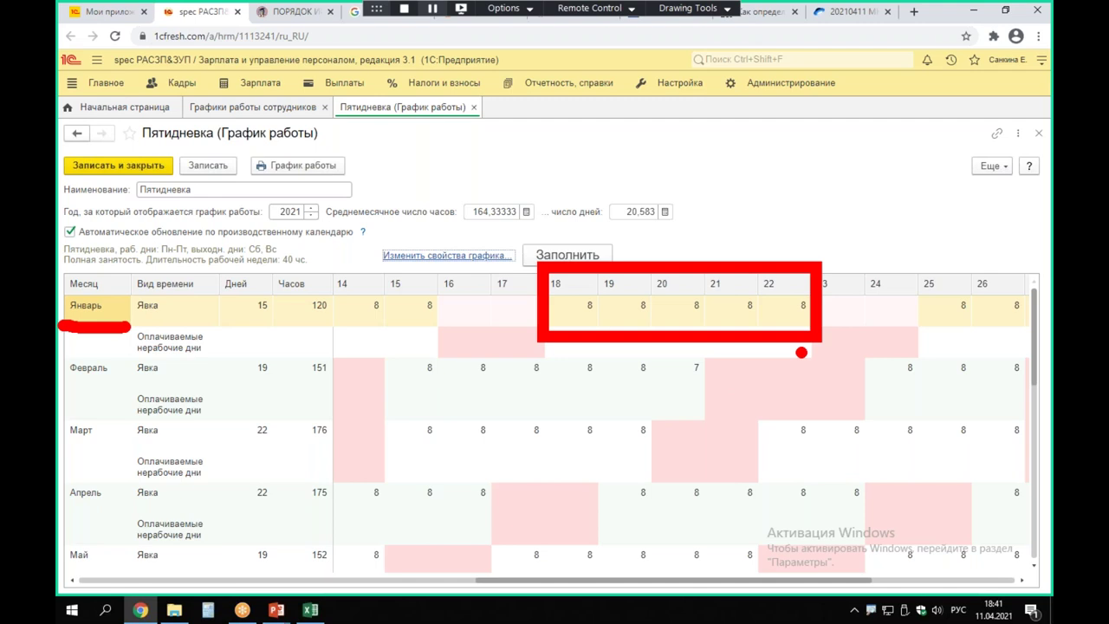
key("Escape")
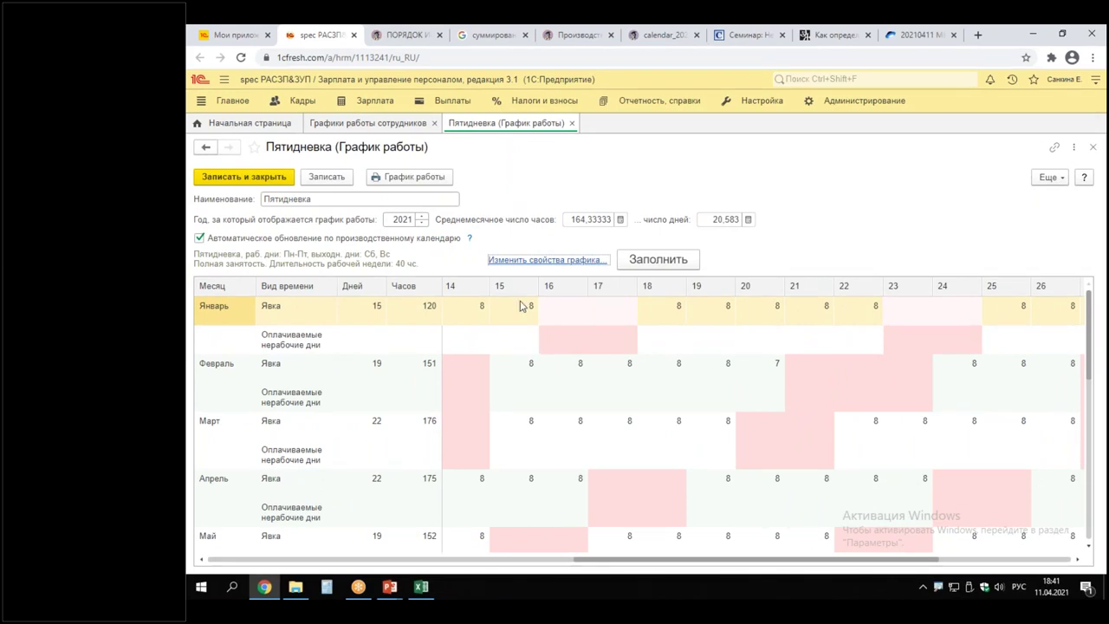
Review the schedule's name and properties link, close the Пятидневка schedule, and minimize the browser to return to the presentation.
left_click_drag(469, 240, 617, 280)
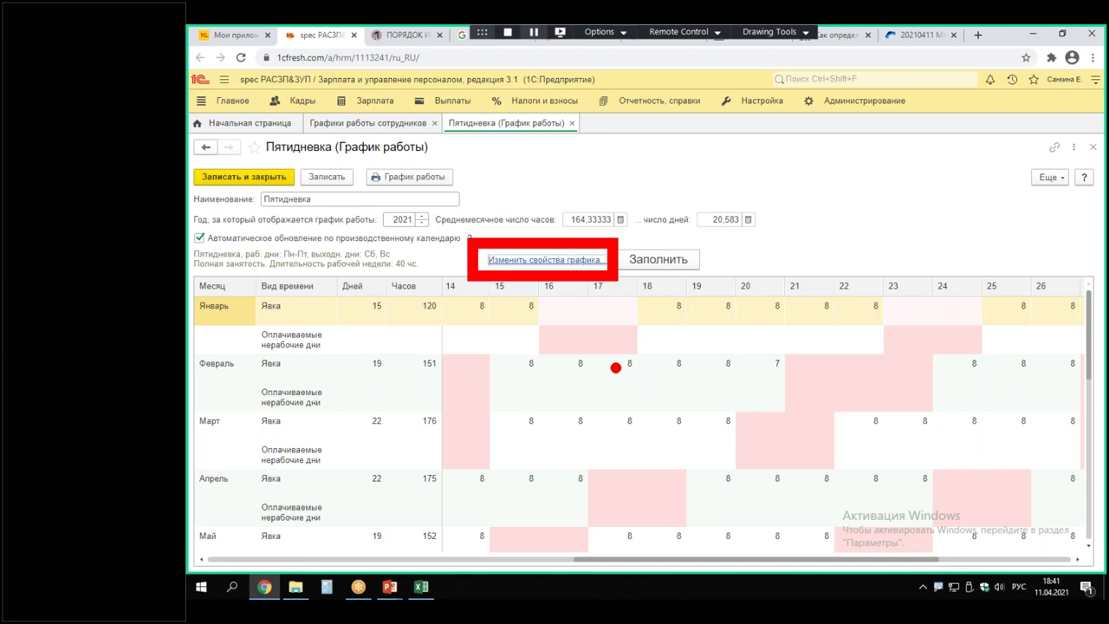
mouse_move(245, 210)
left_mouse_down()
mouse_move(330, 185)
mouse_move(258, 203)
left_mouse_up()
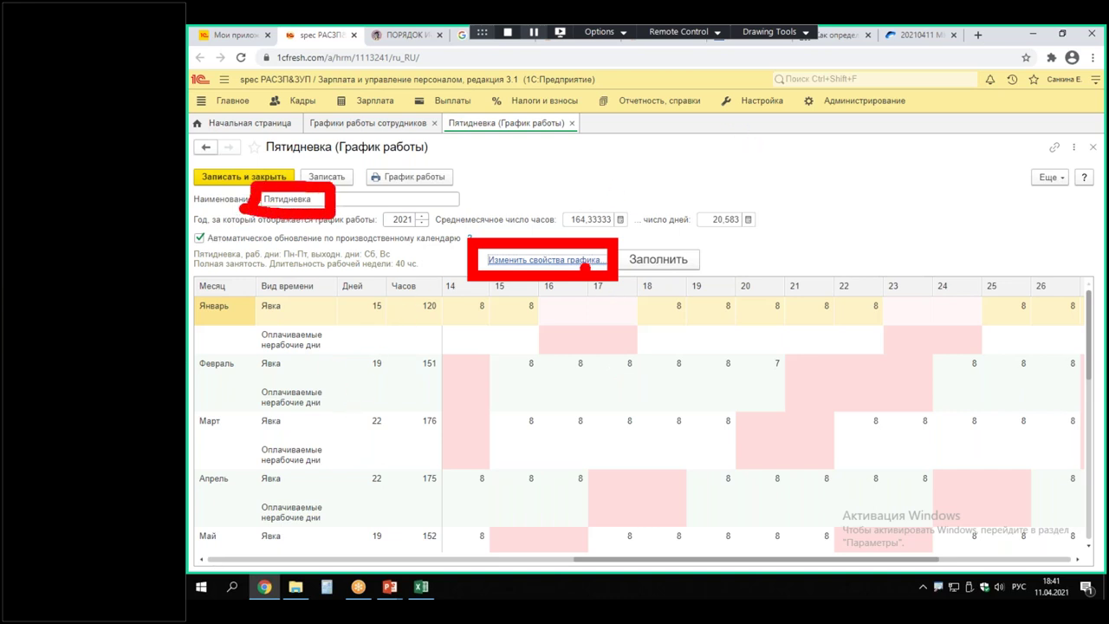
left_click(560, 32)
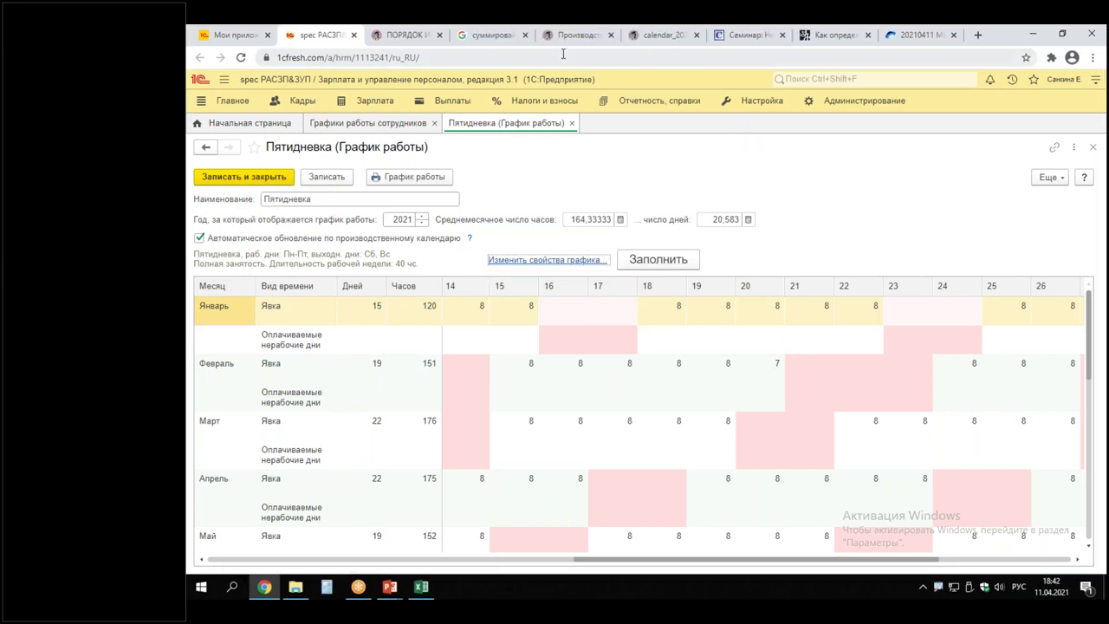
left_click(571, 126)
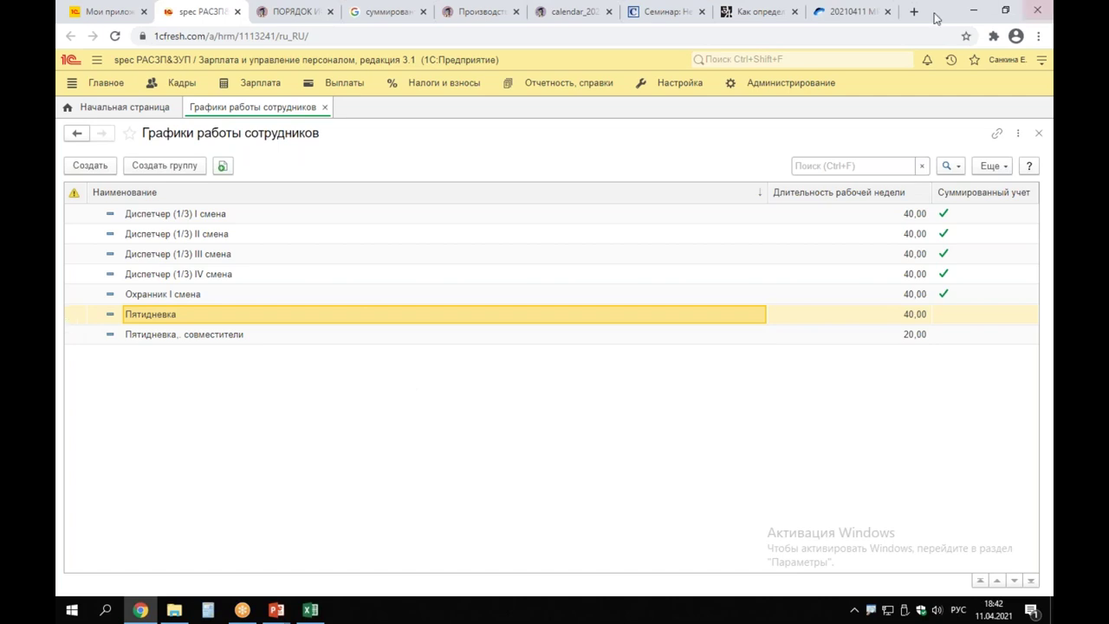
left_click(974, 10)
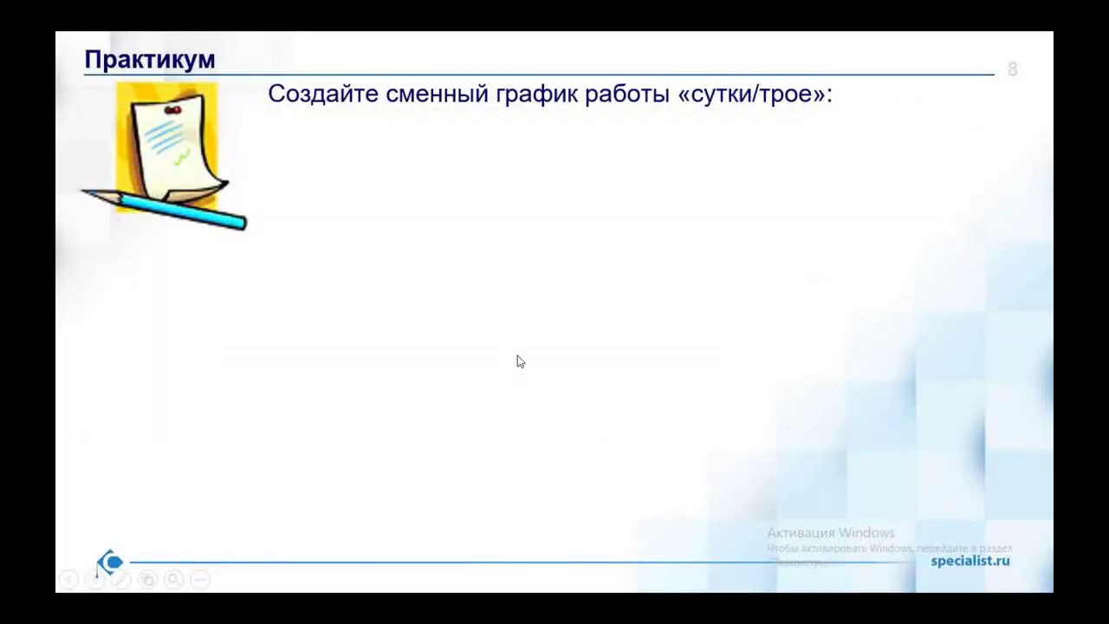
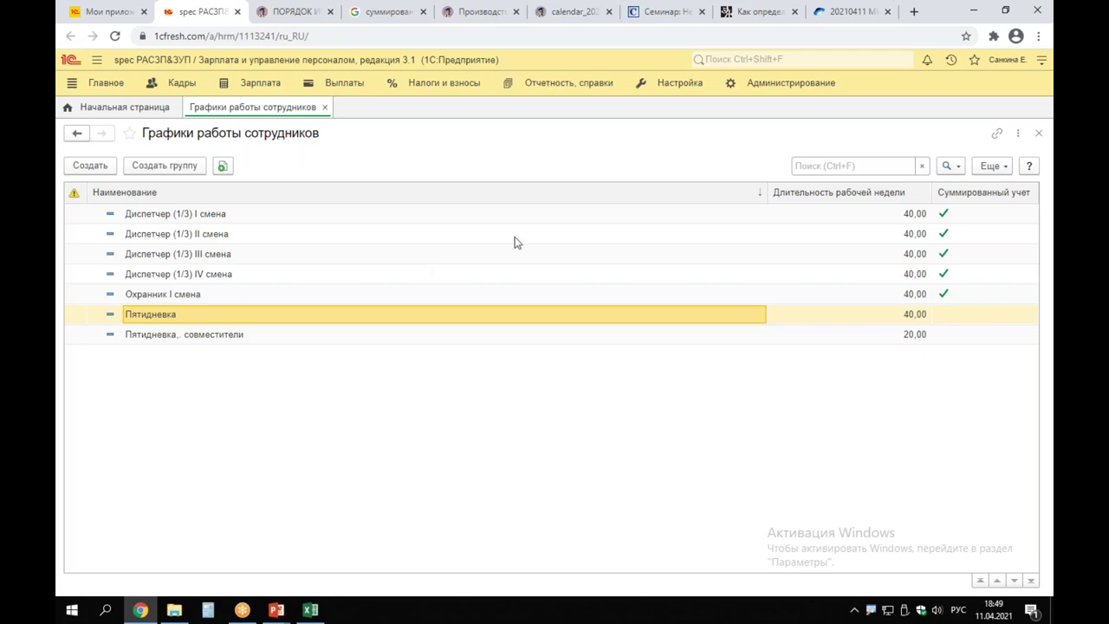
Open the Графики работы сотрудников list from the Предприятие group of the program settings.
left_click(672, 88)
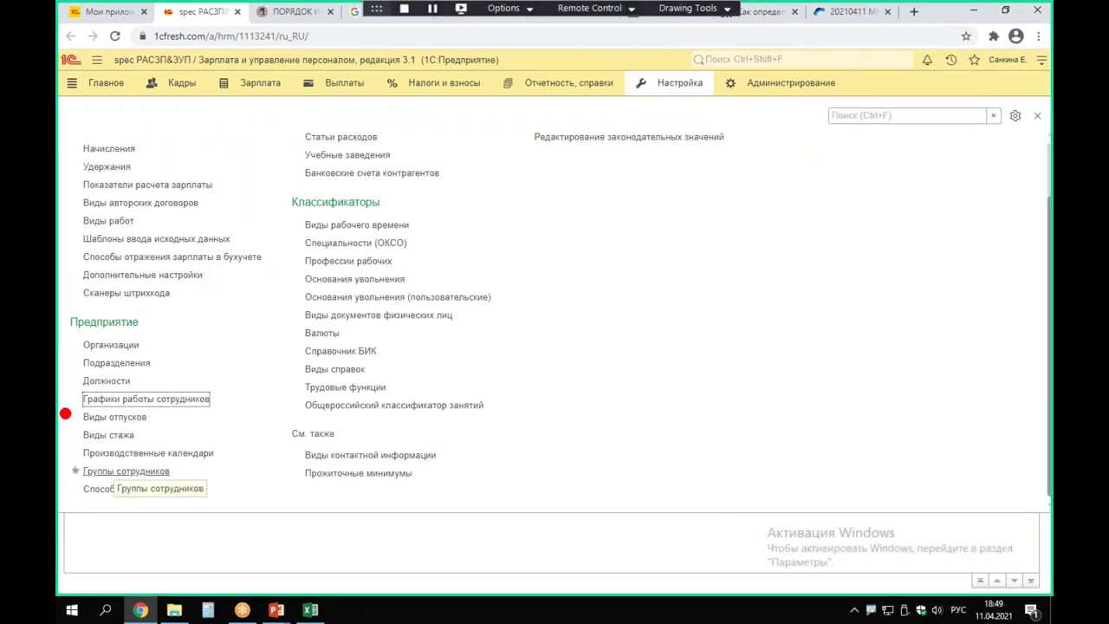
mouse_move(61, 377)
left_mouse_down()
mouse_move(169, 417)
mouse_move(236, 418)
left_mouse_up()
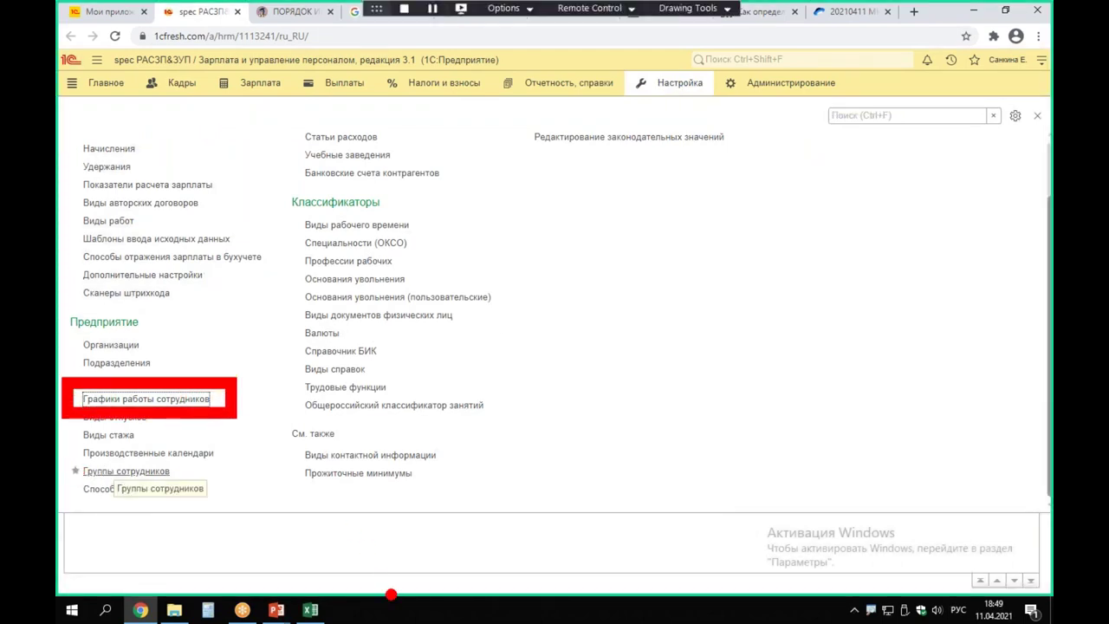
mouse_move(269, 368)
left_mouse_down()
mouse_move(268, 429)
mouse_move(252, 400)
mouse_move(321, 399)
mouse_move(336, 433)
left_mouse_up()
left_click_drag(316, 397, 373, 409)
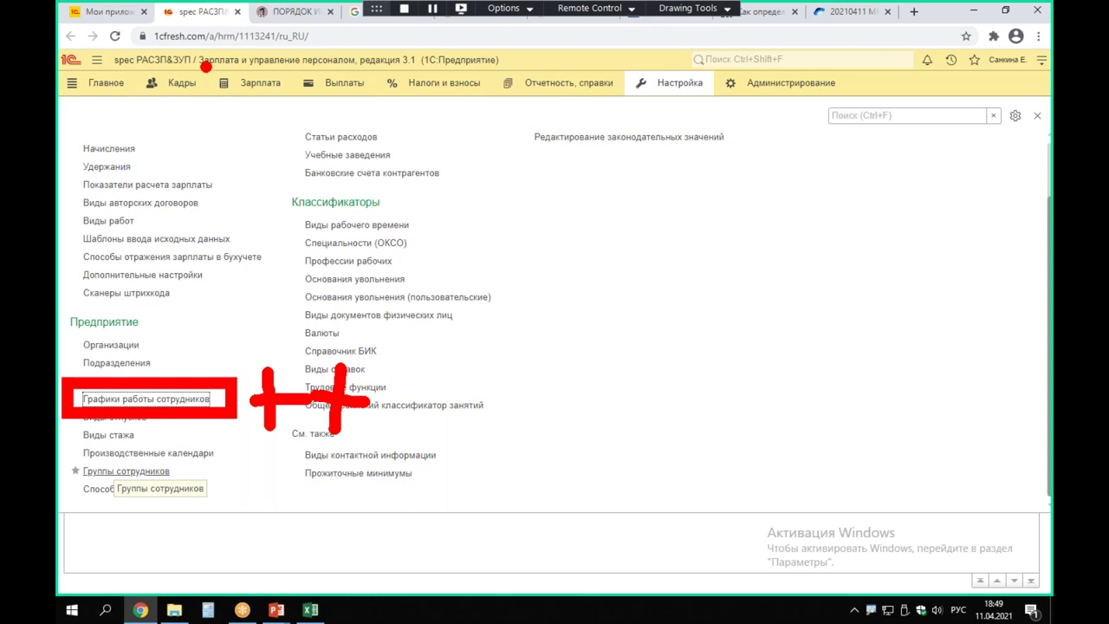
mouse_move(208, 68)
left_mouse_down()
mouse_move(113, 102)
mouse_move(199, 59)
left_mouse_up()
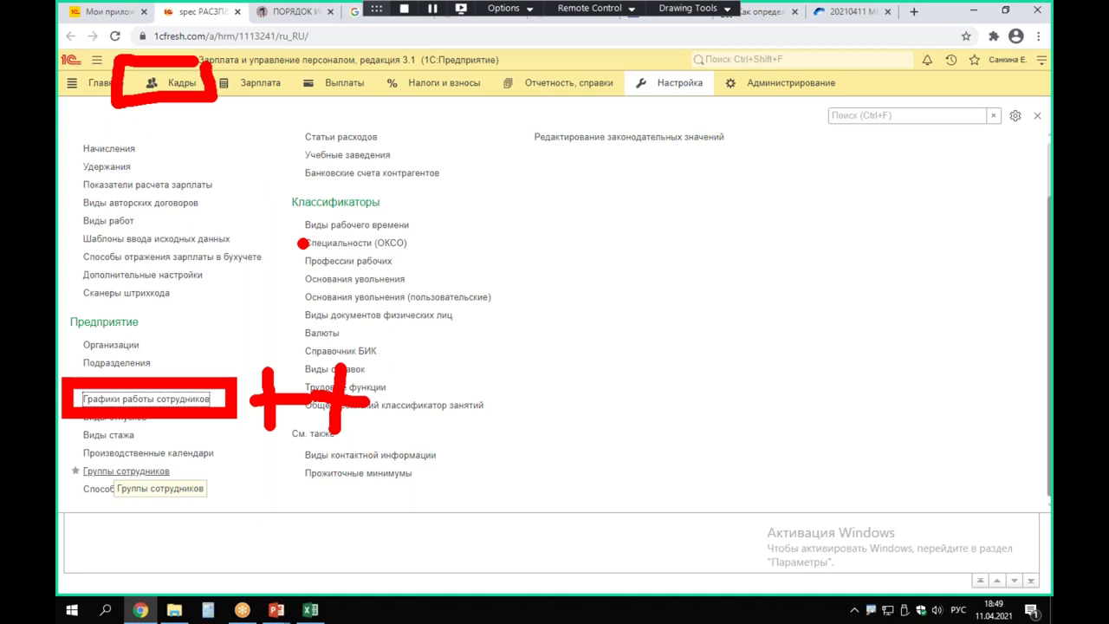
key("Escape")
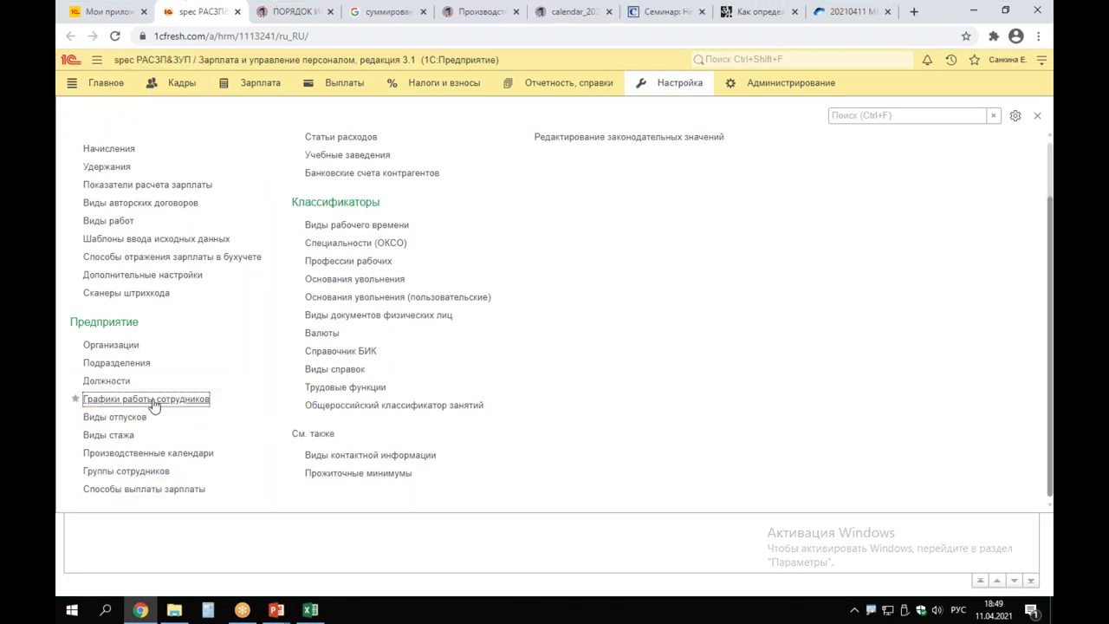
left_click(153, 401)
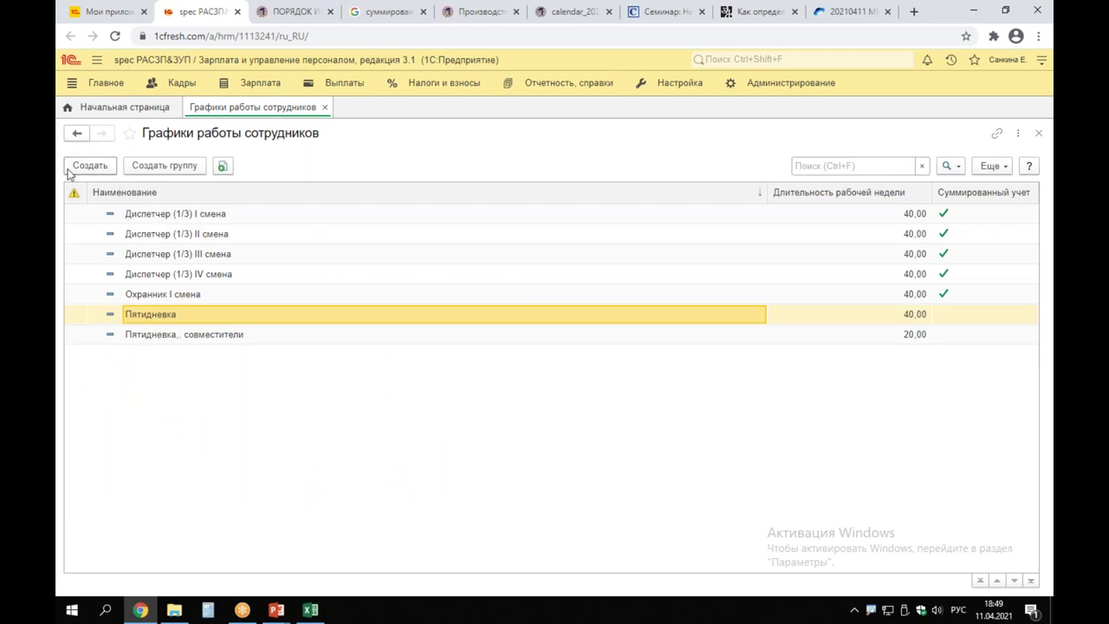
Create a new employee work schedule and name it «Мастер-класс I смена».
key("ctrl+d")
mouse_move(58, 146)
left_mouse_down()
mouse_move(184, 223)
mouse_move(198, 265)
mouse_move(178, 272)
left_mouse_up()
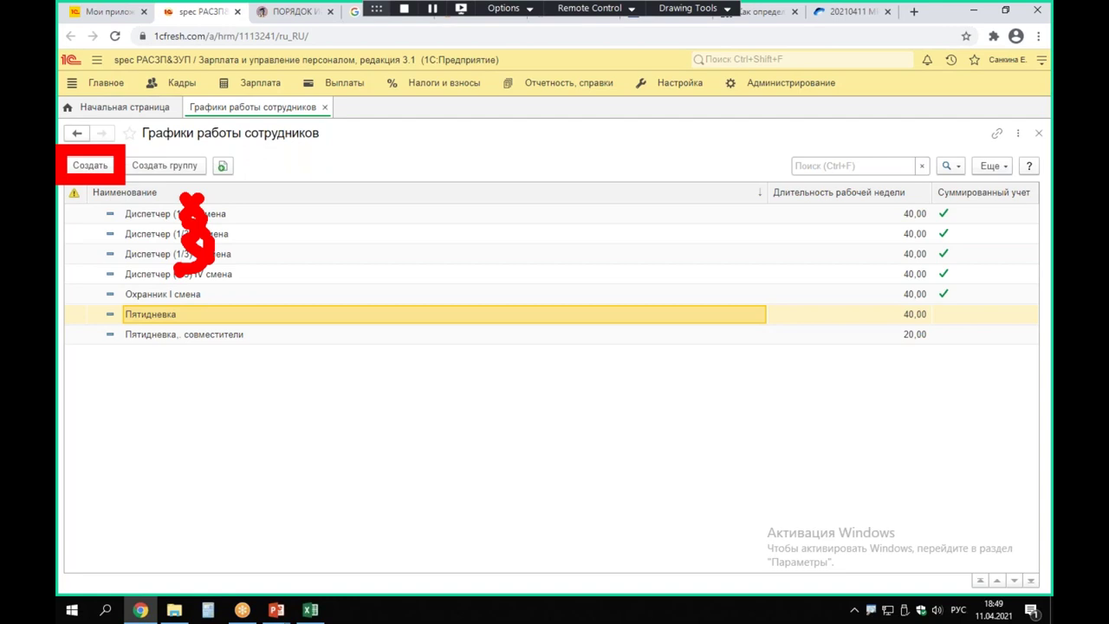
key("Escape")
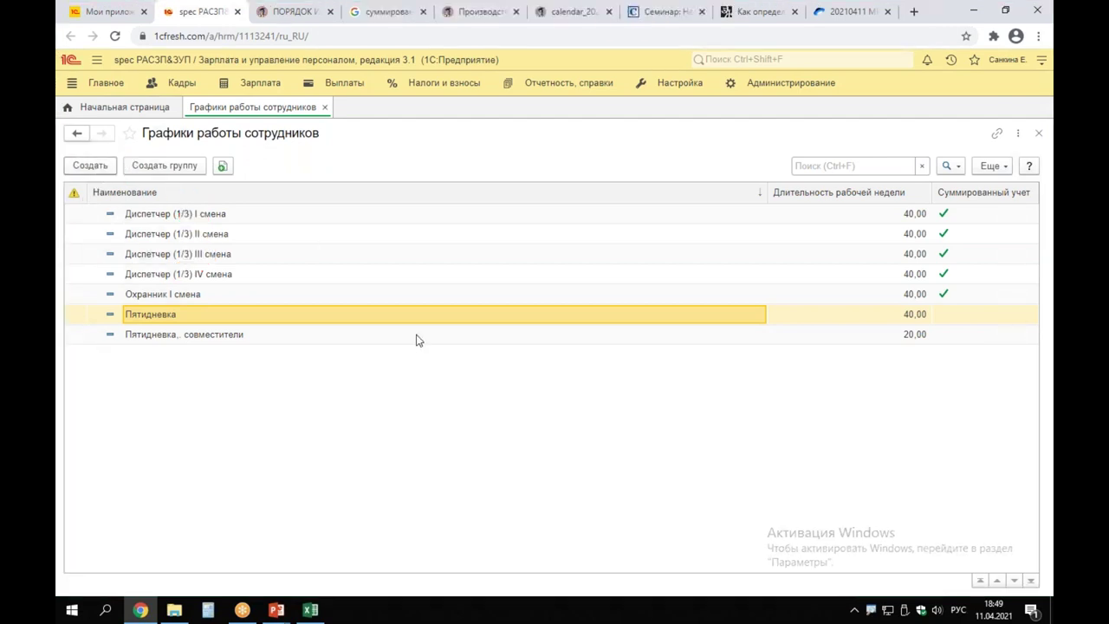
key("Insert")
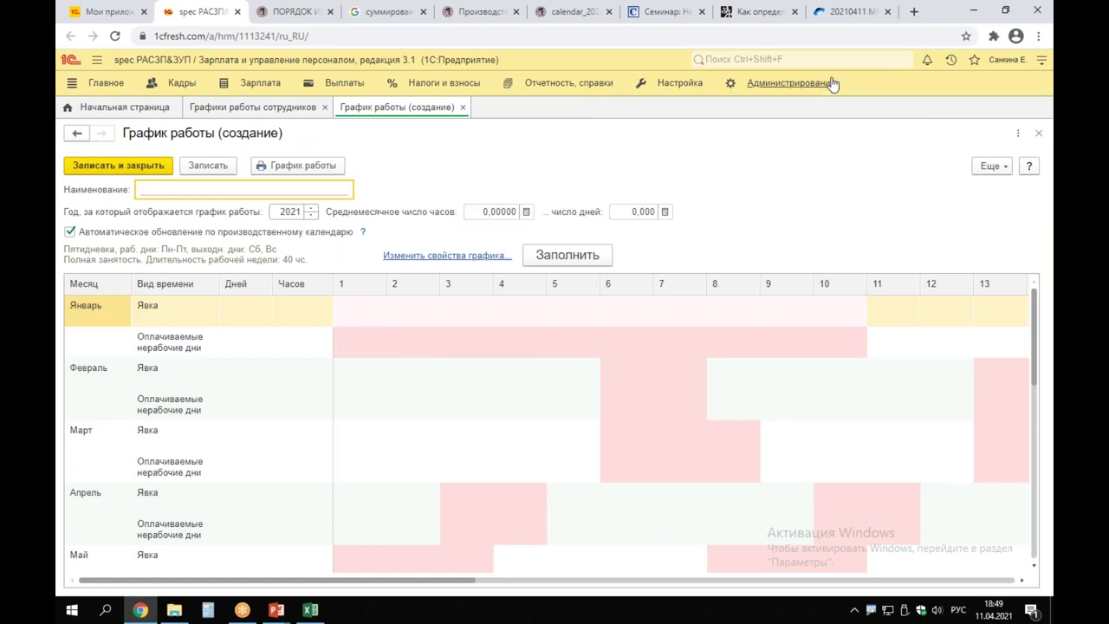
type("Мастер-класс")
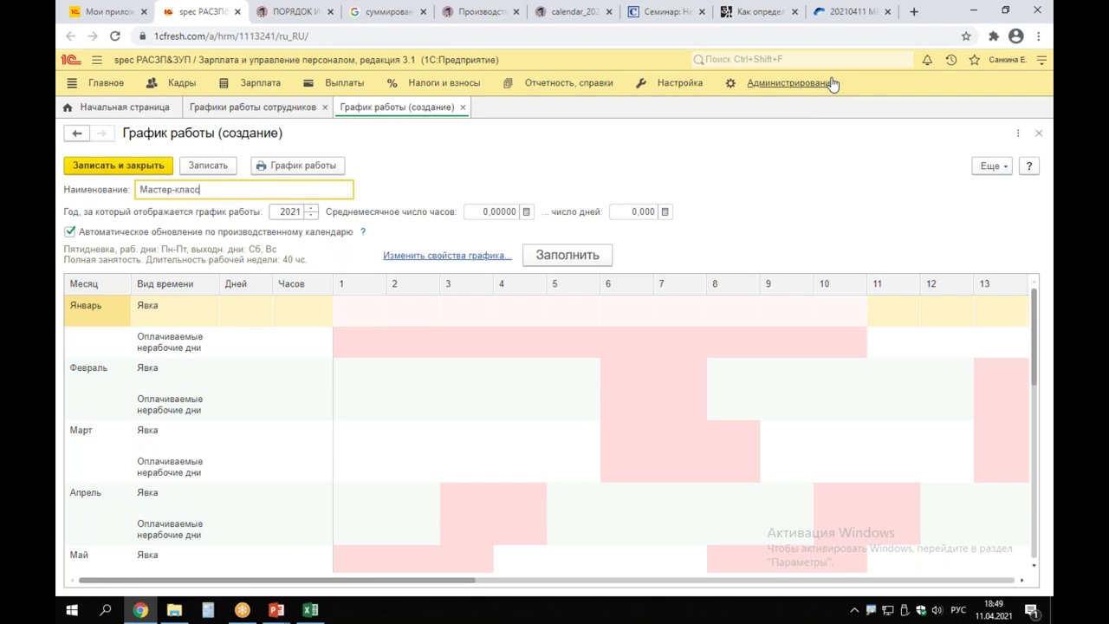
key("alt+shift")
type("I")
type("II")
key("BackSpace")
key("BackSpace")
key("alt+shift")
type("смена")
key("Tab")
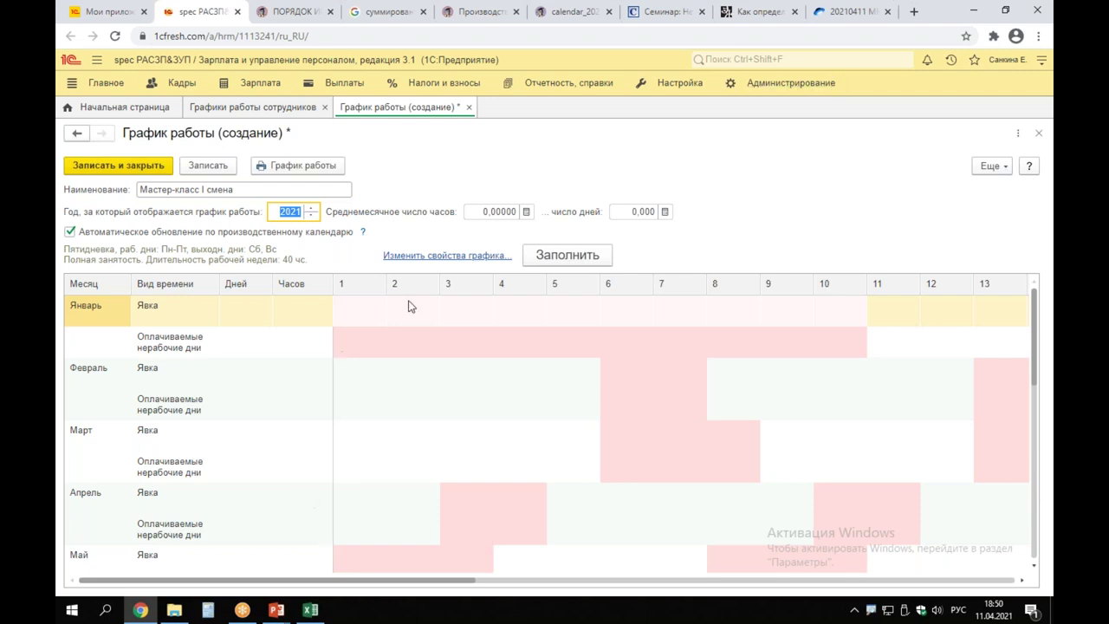
Open the new schedule's properties and enlarge the settings window to fit the screen.
mouse_move(313, 287)
left_mouse_down()
mouse_move(975, 593)
mouse_move(1026, 593)
left_mouse_up()
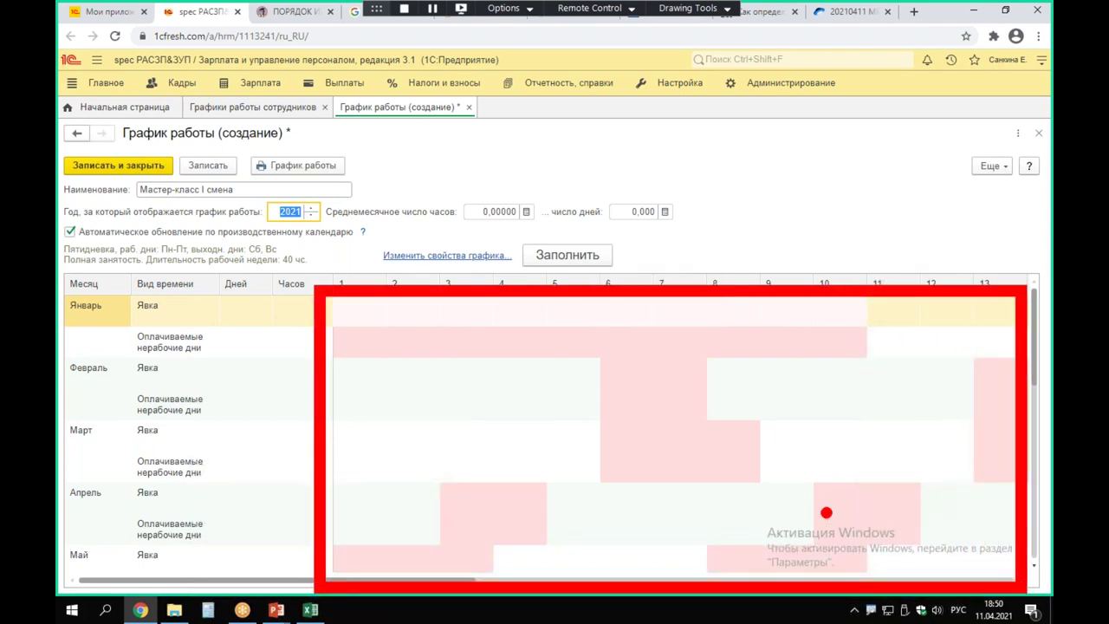
left_click_drag(378, 268, 510, 268)
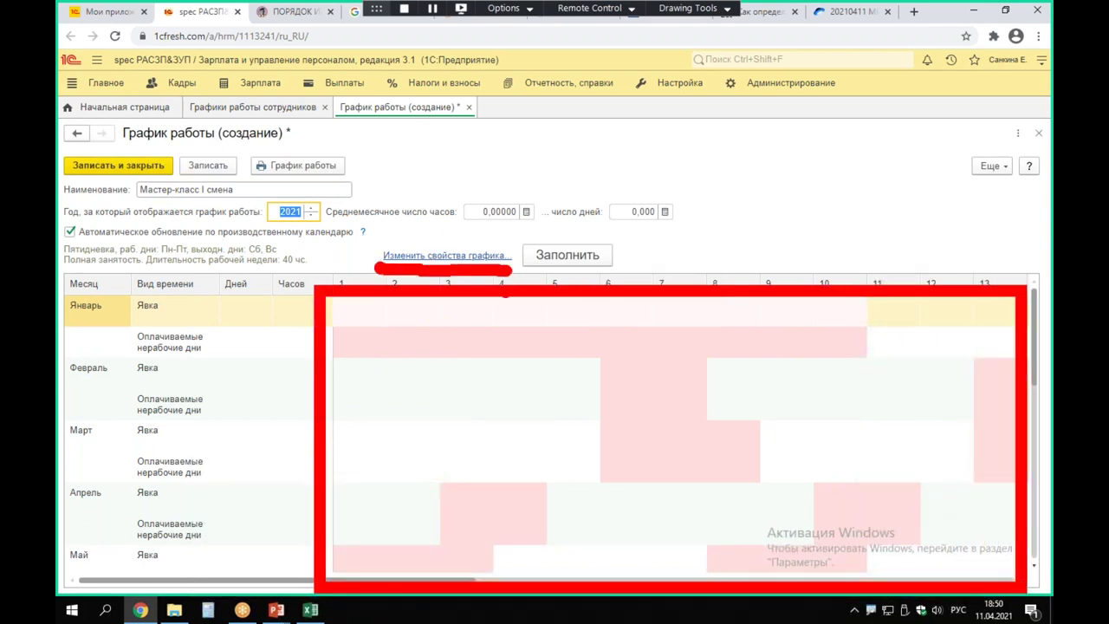
left_click(432, 257)
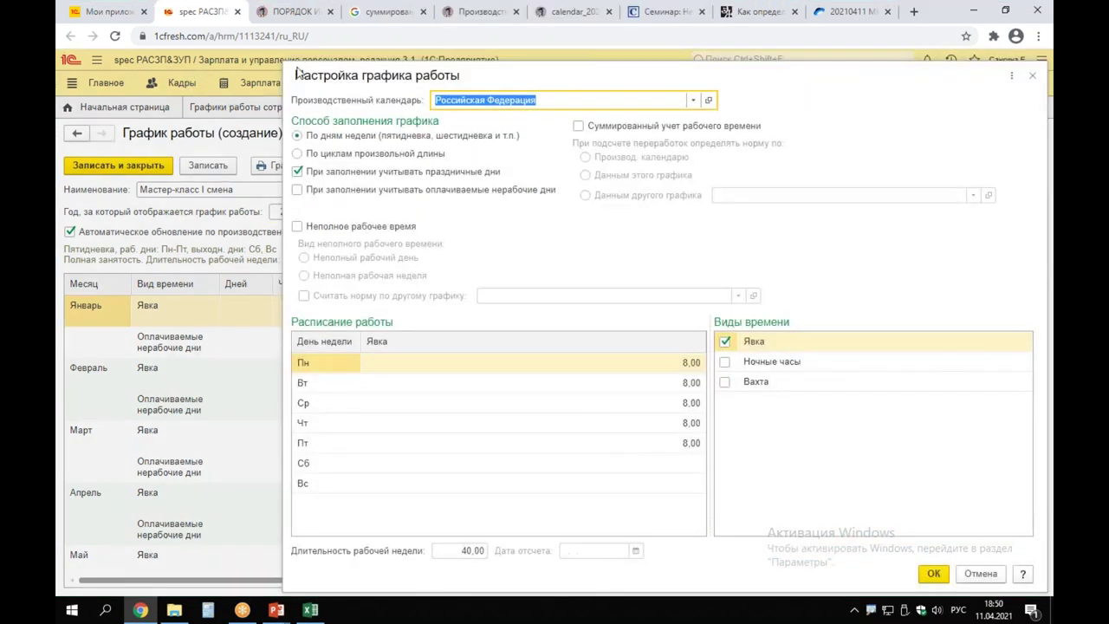
left_click_drag(284, 64, 58, 50)
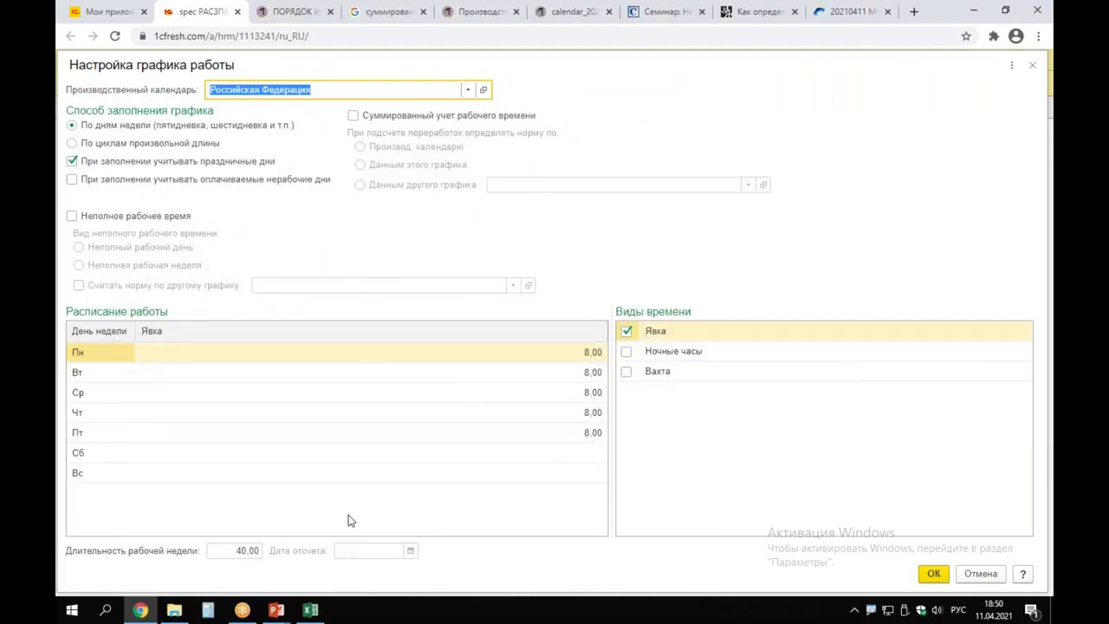
Change the schedule's filling method from weekdays to «По циклам произвольной длины».
left_click_drag(57, 301, 608, 525)
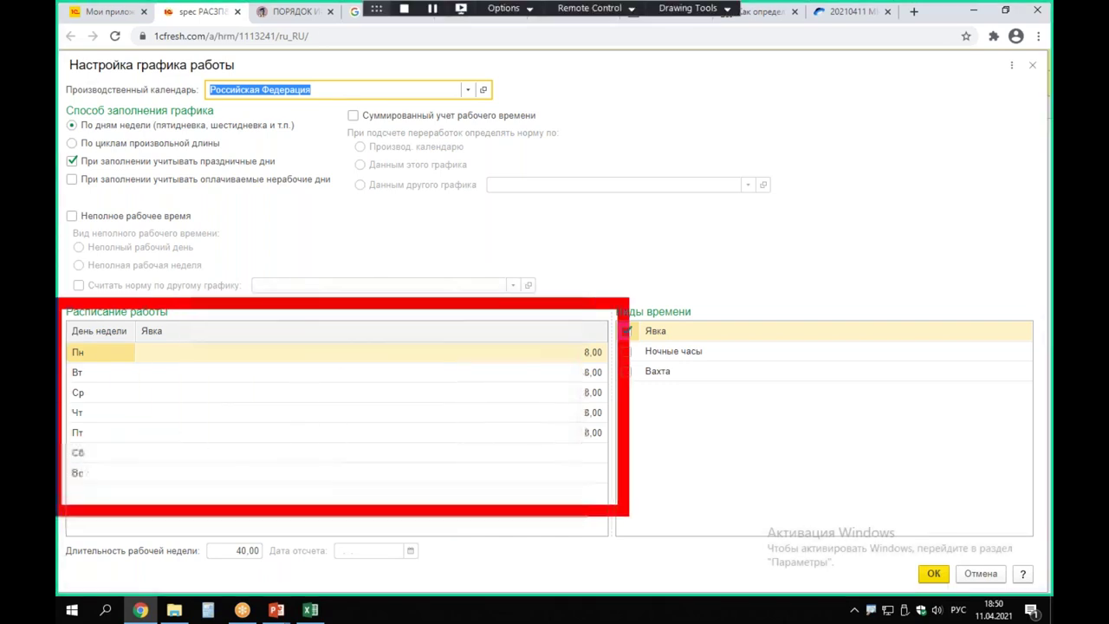
left_click_drag(309, 375, 259, 442)
left_click_drag(247, 372, 322, 453)
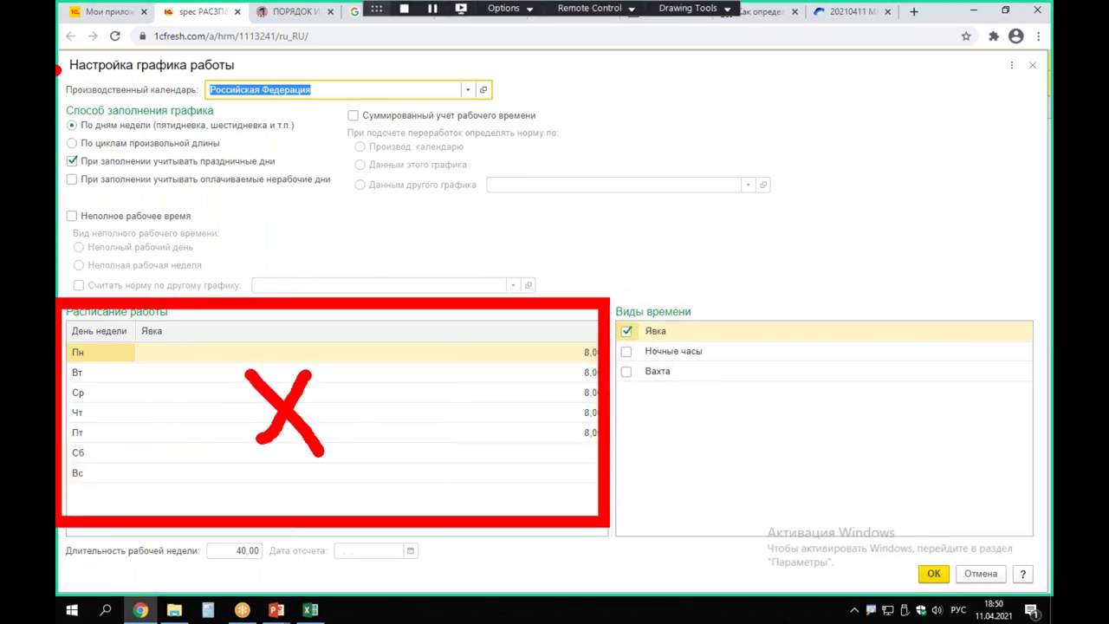
key("Escape")
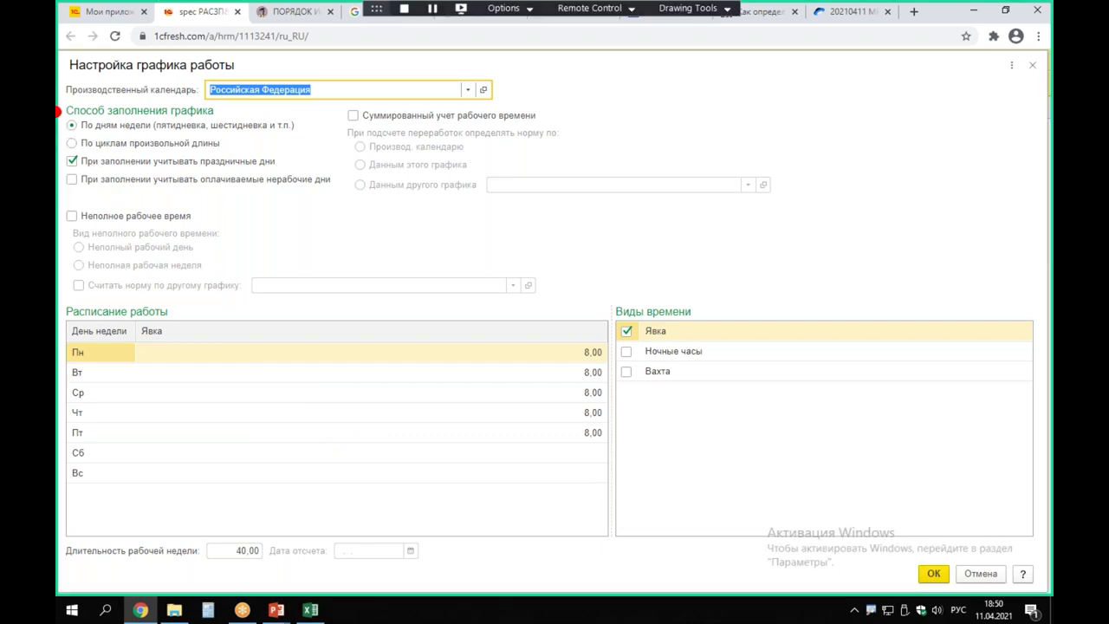
left_click_drag(57, 92, 313, 163)
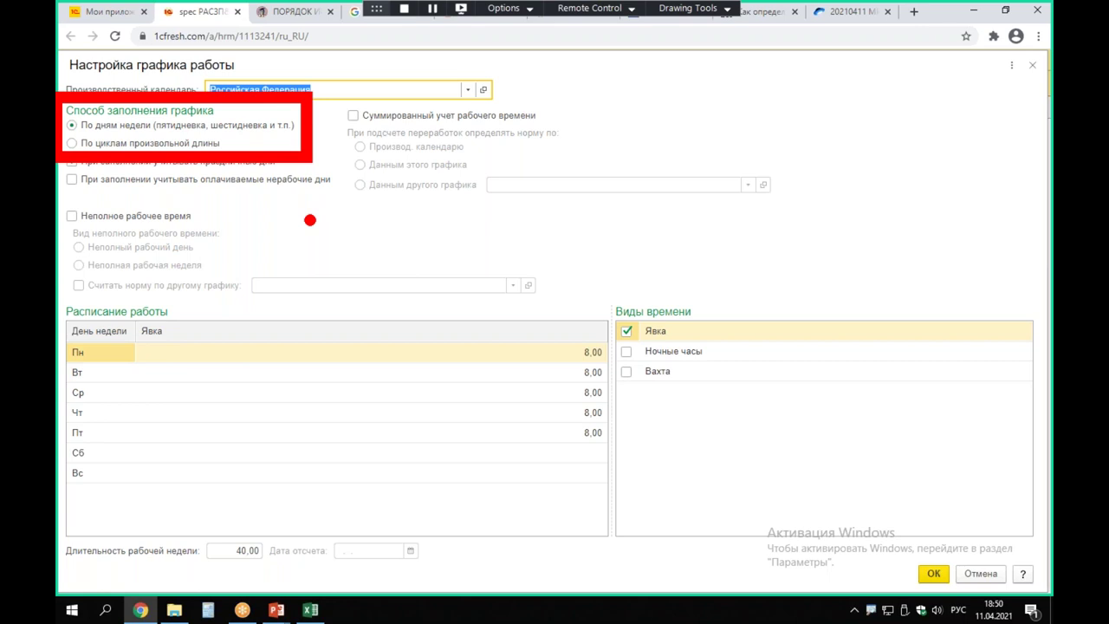
key("Escape")
left_click(72, 143)
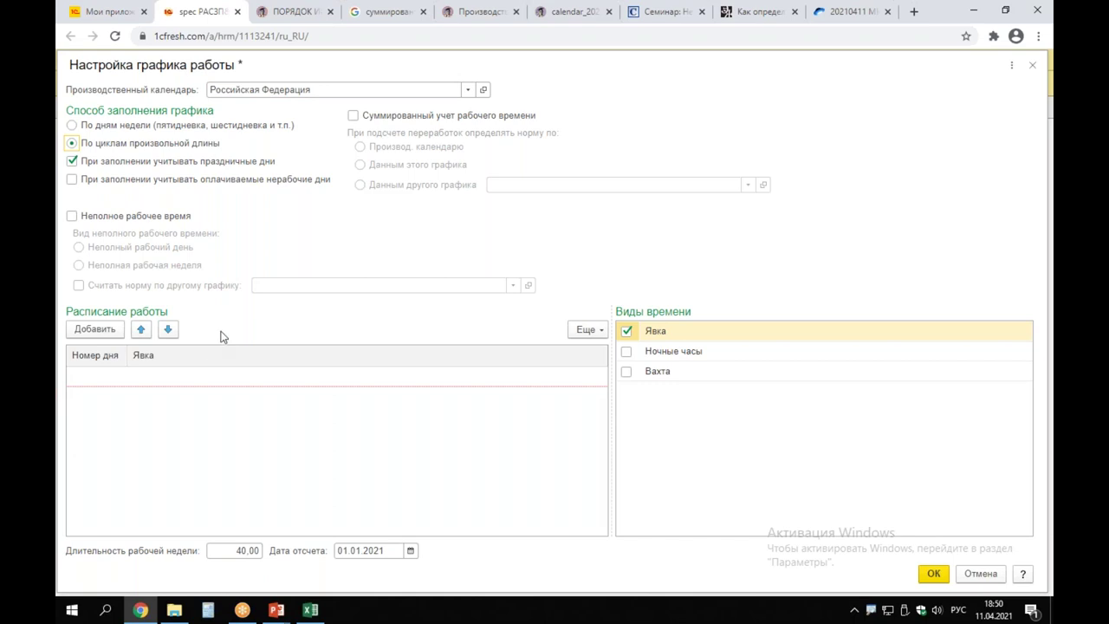
Add four days to the work cycle and enable the «Ночные часы» time type.
left_click(95, 331)
left_click(98, 333)
left_click(97, 333)
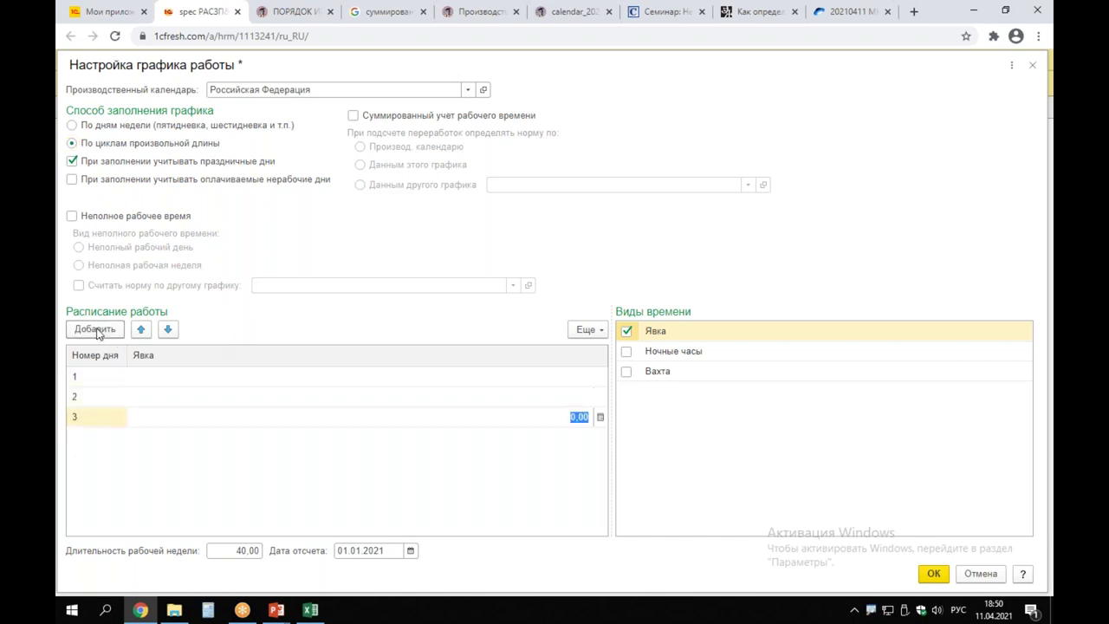
left_click(98, 333)
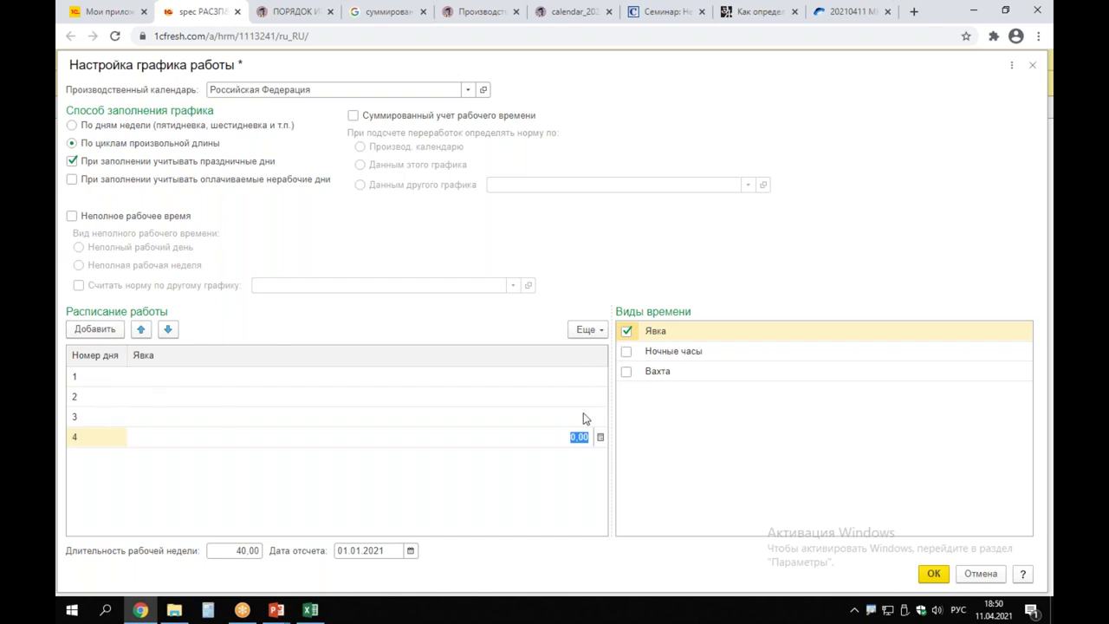
left_click(627, 353)
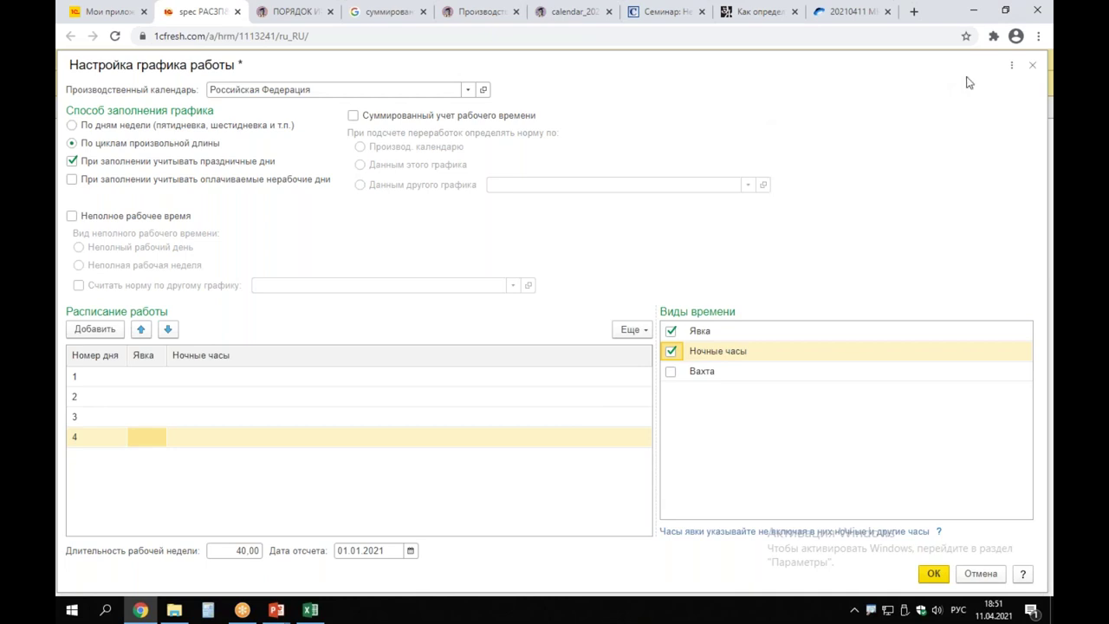
Switch to the presentation and examine the attendance and night hours for days 1–4 of the «сутки/трое» cycle.
left_click(975, 14)
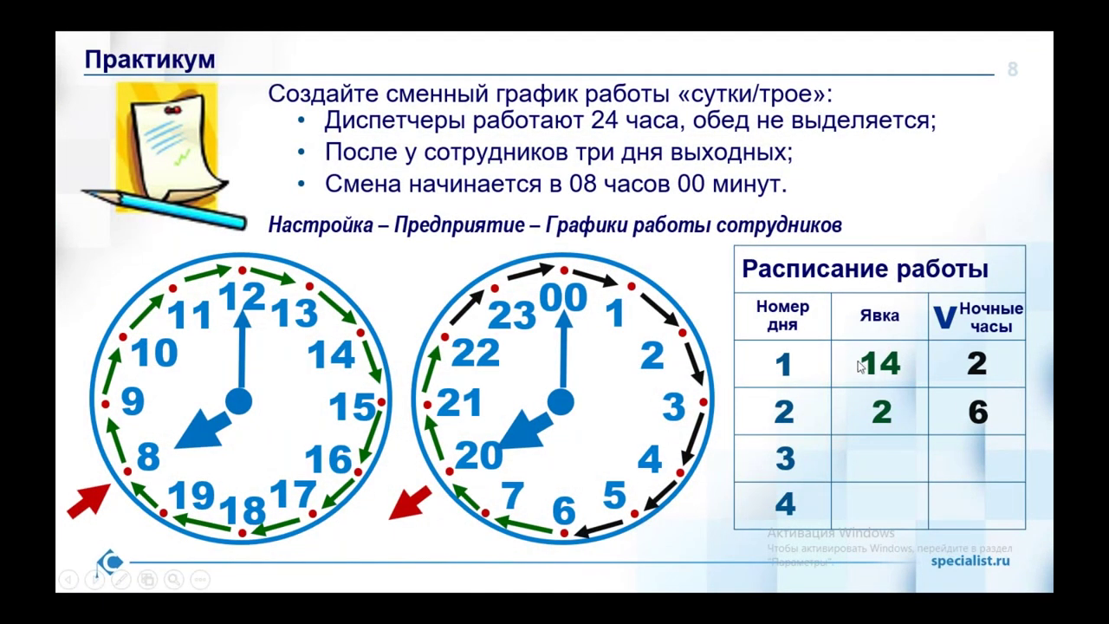
mouse_move(830, 336)
left_mouse_down()
mouse_move(945, 438)
mouse_move(1031, 439)
left_mouse_up()
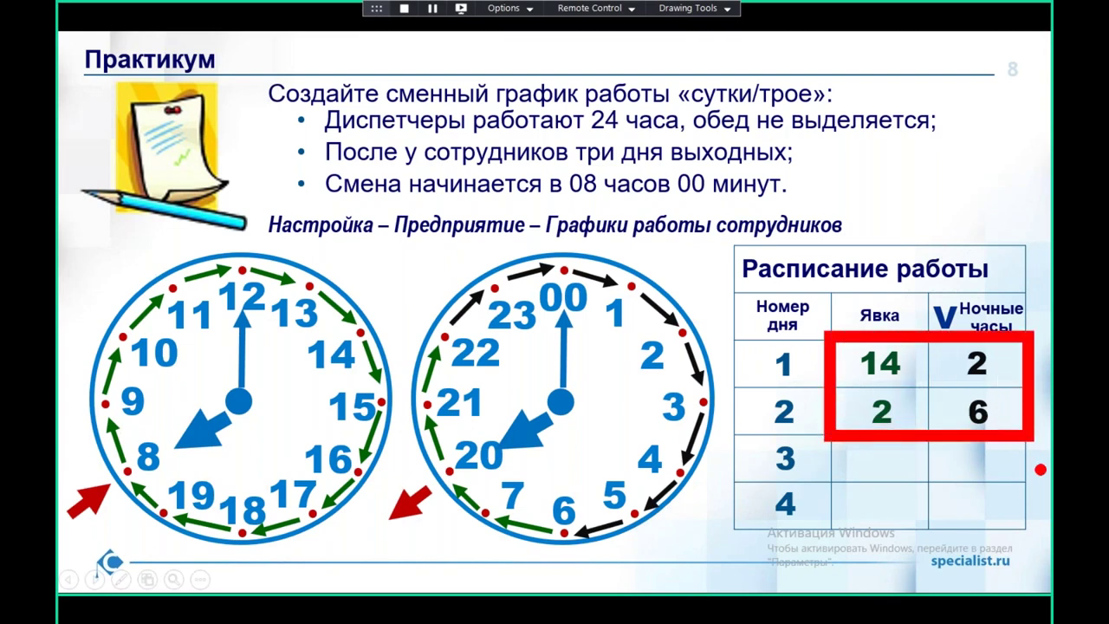
mouse_move(846, 367)
left_mouse_down()
mouse_move(853, 409)
mouse_move(862, 387)
left_mouse_up()
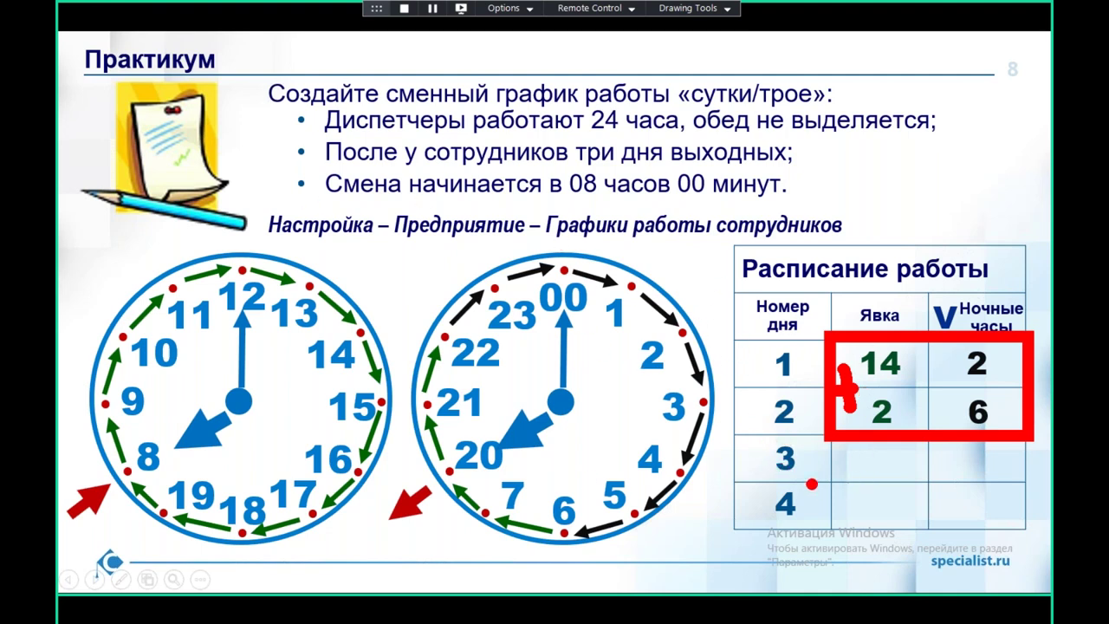
left_click_drag(835, 470, 865, 471)
left_click_drag(849, 449, 848, 488)
left_click_drag(834, 504, 875, 504)
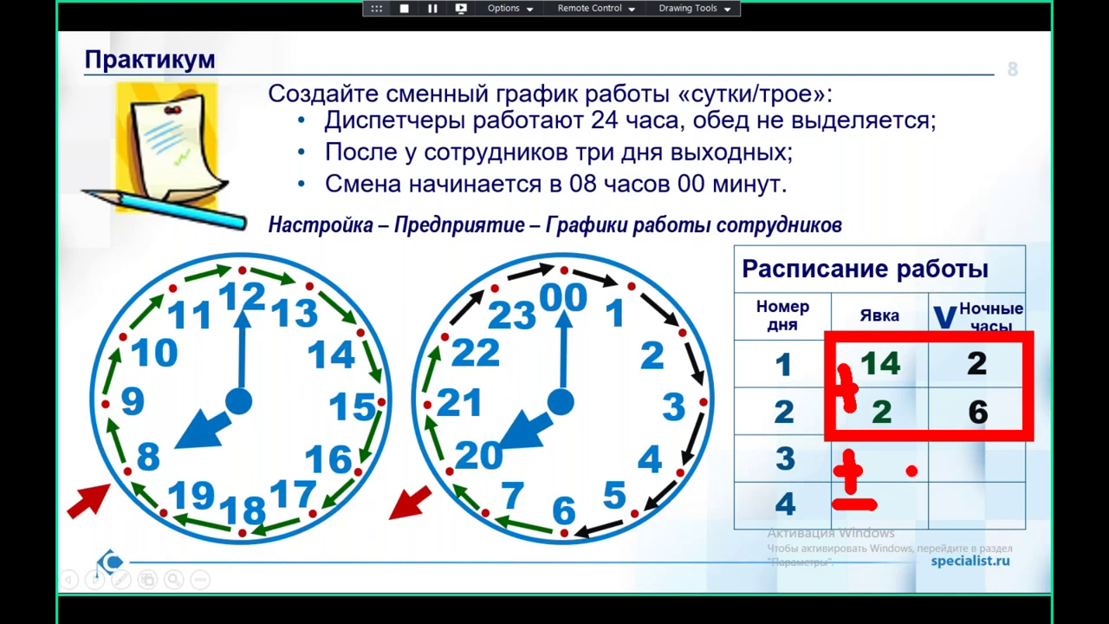
mouse_move(910, 459)
left_mouse_down()
mouse_move(902, 500)
mouse_move(954, 492)
left_mouse_up()
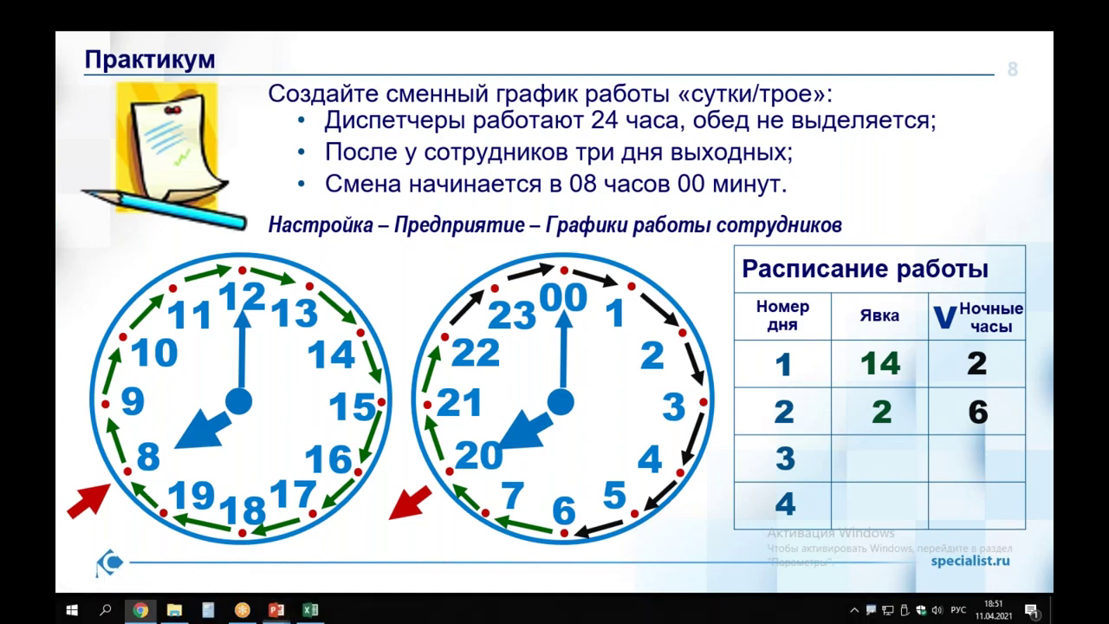
Return to the schedule settings in the browser, widen the Явка column, and give day 1 14 attendance hours and 2 night hours.
key("alt+Tab")
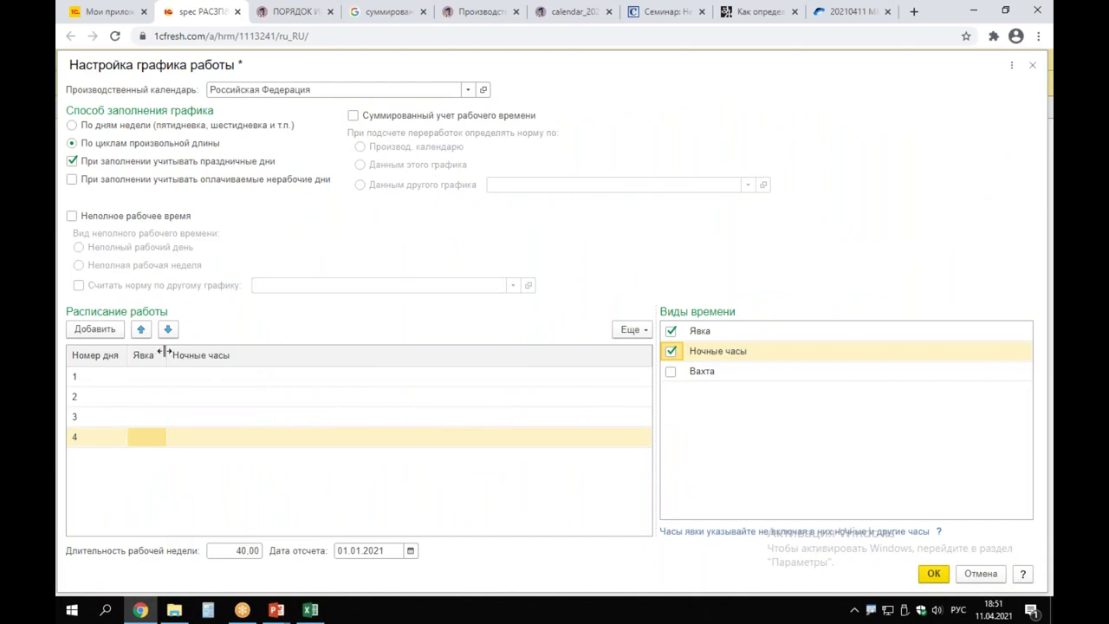
left_click_drag(166, 356, 368, 360)
double_click(266, 373)
type("14")
key("Return")
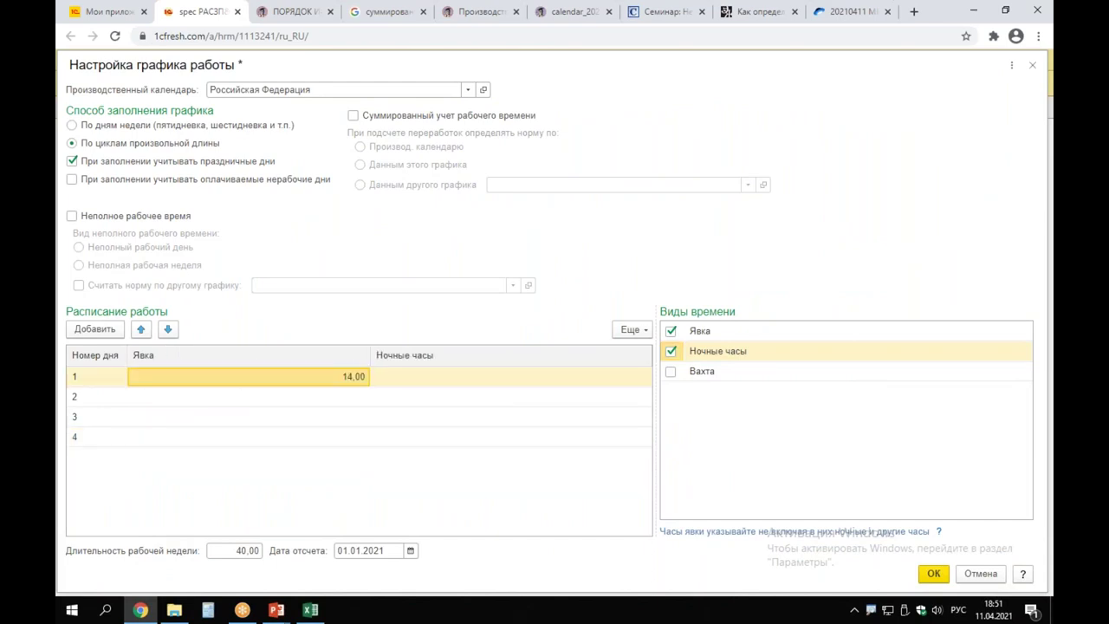
key("Tab")
key("Return")
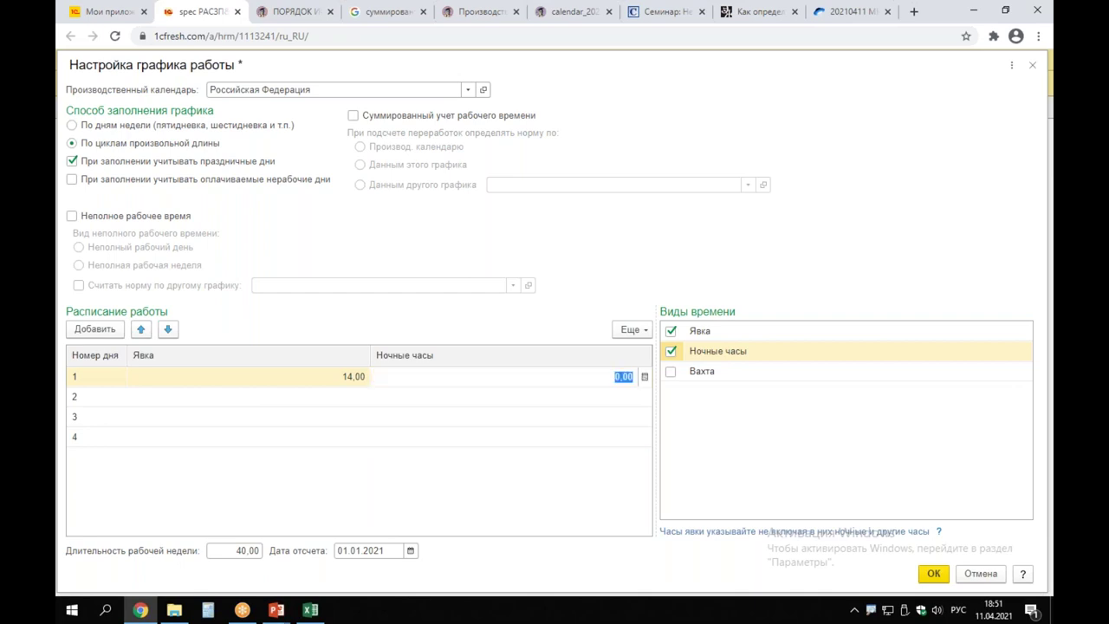
type("2")
key("Return")
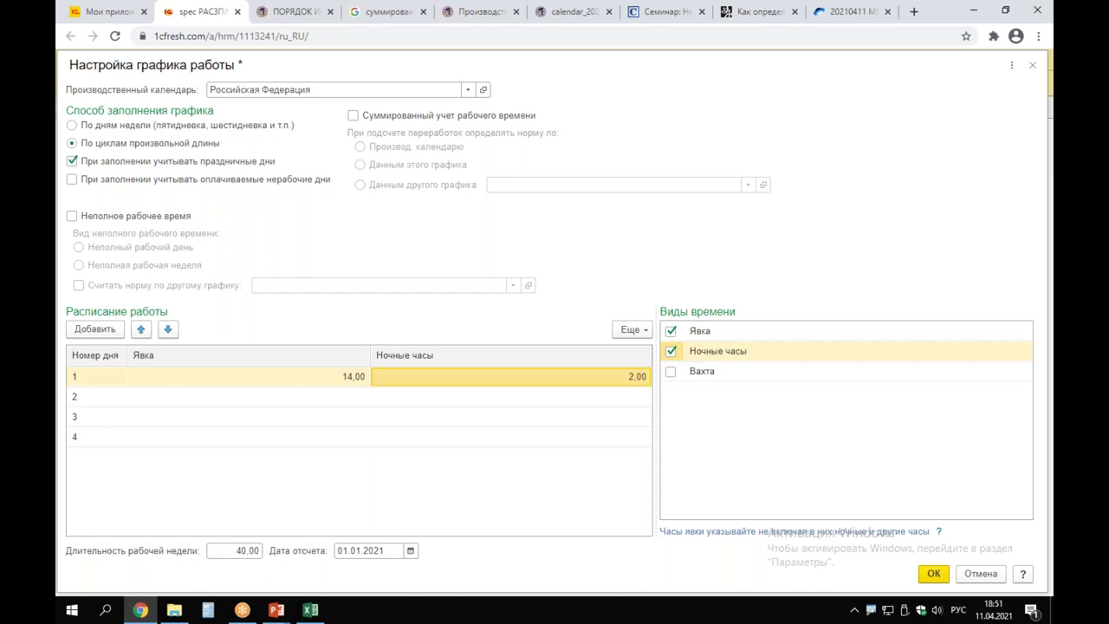
Give day 2 of the cycle 6 night hours and 2 attendance hours.
key("Down")
key("Return")
type("6")
key("Return")
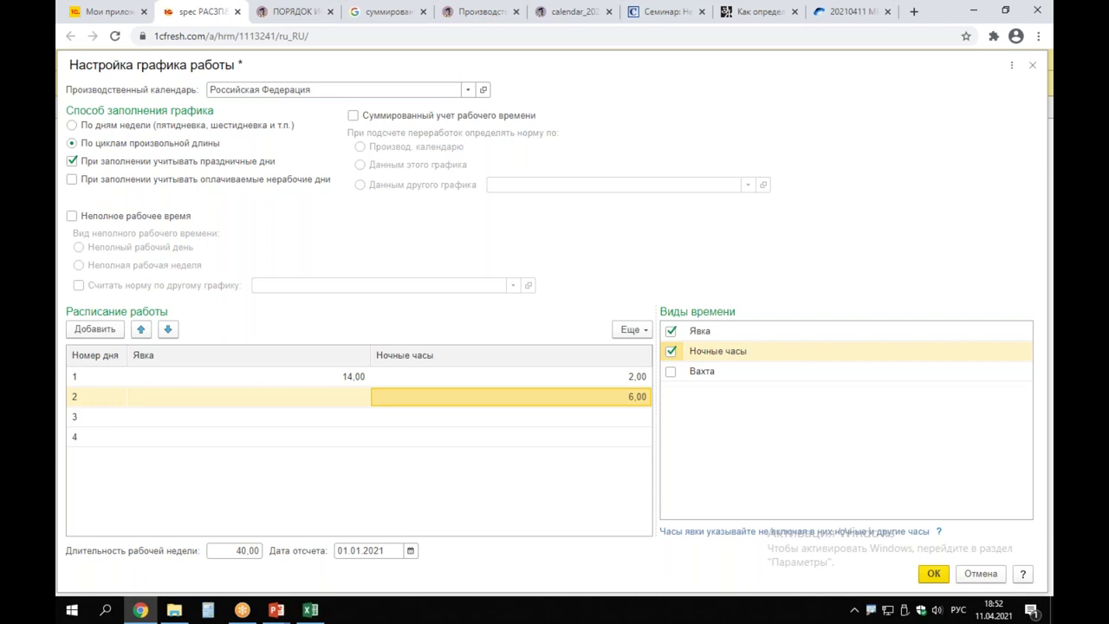
key("Left")
key("Return")
type("2")
key("Return")
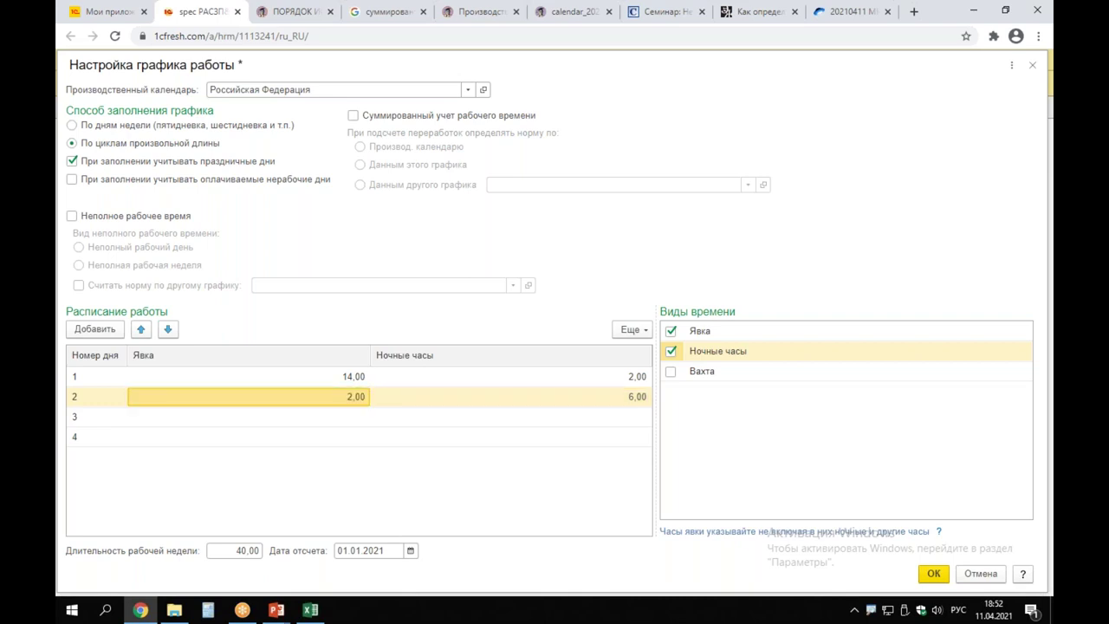
Enable «Суммированный учет рабочего времени» for the schedule and apply the schedule settings.
mouse_move(194, 520)
left_mouse_down()
mouse_move(205, 575)
mouse_move(278, 576)
left_mouse_up()
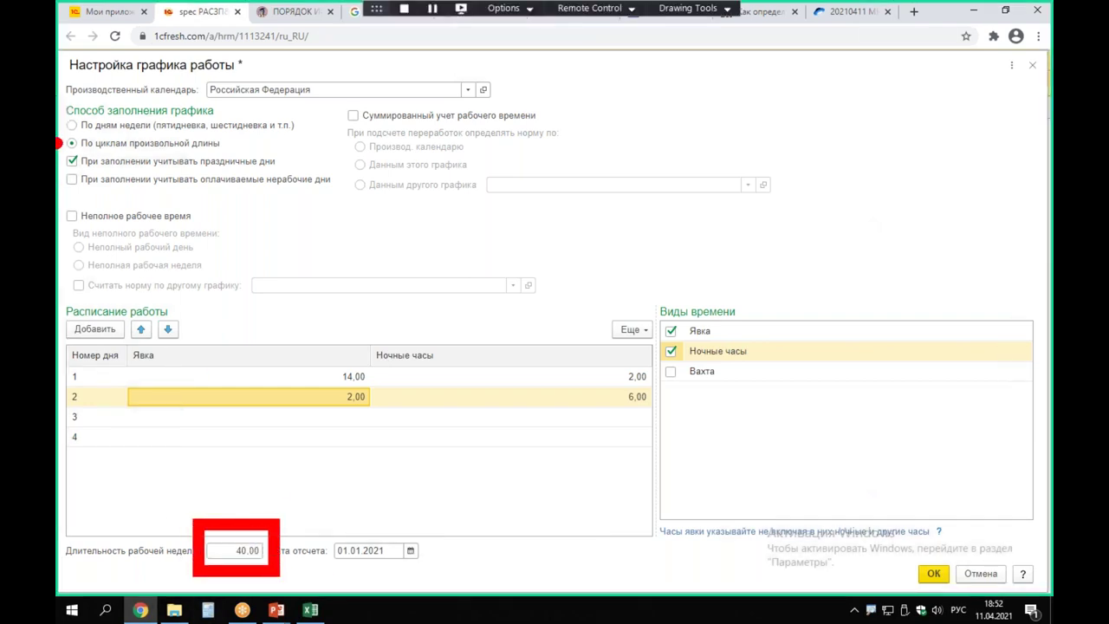
mouse_move(66, 159)
left_mouse_down()
mouse_move(251, 169)
mouse_move(257, 157)
left_mouse_up()
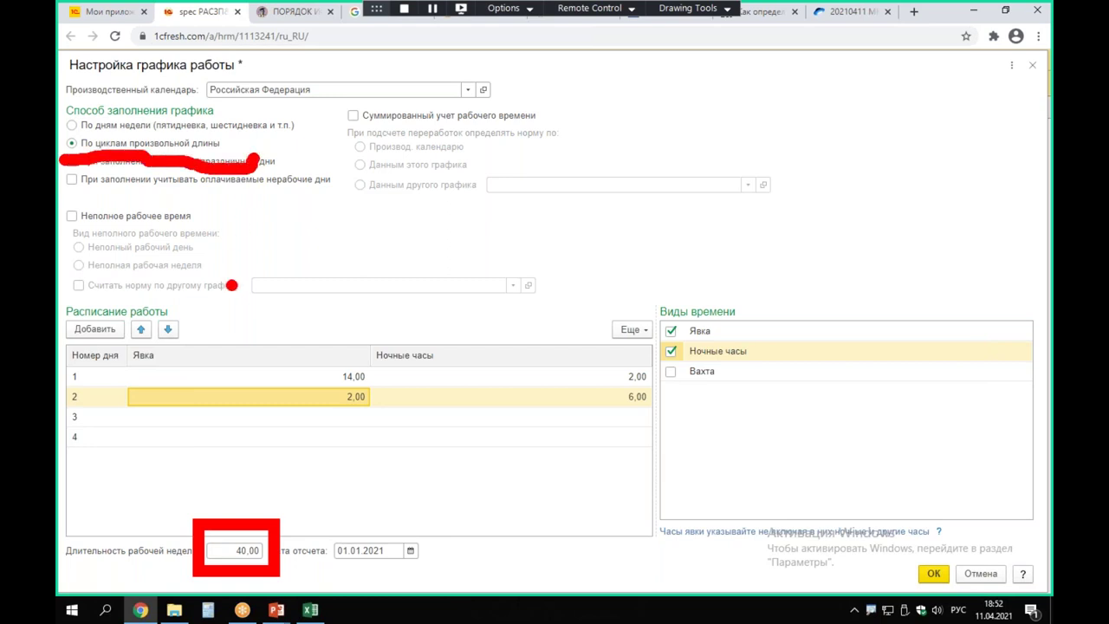
key("Escape")
left_click(353, 115)
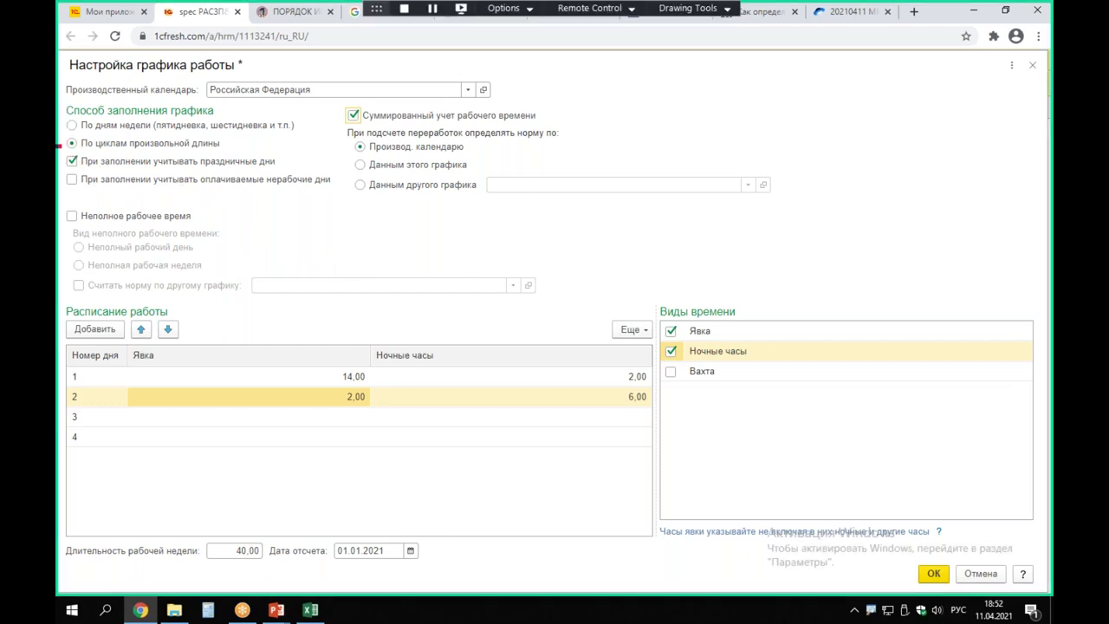
left_click_drag(60, 140, 277, 191)
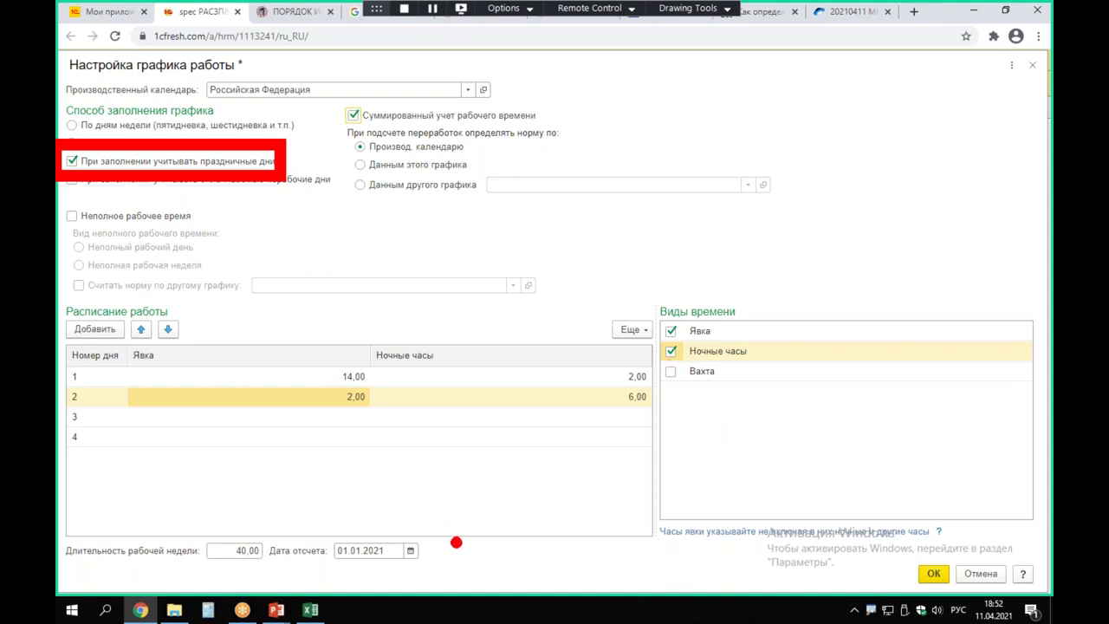
key("Escape")
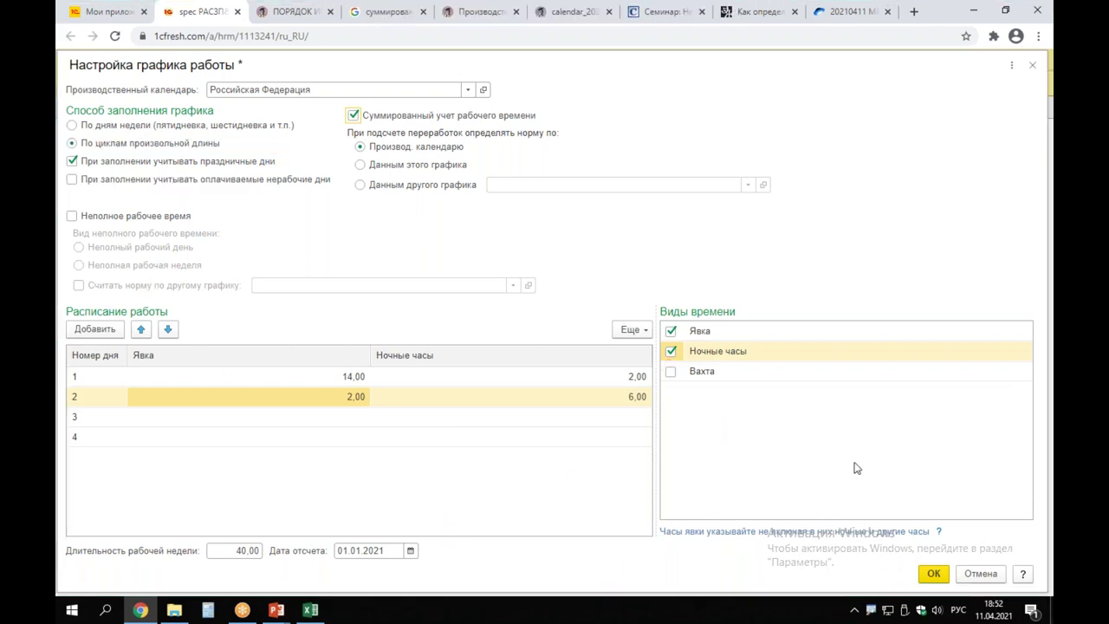
left_click(933, 576)
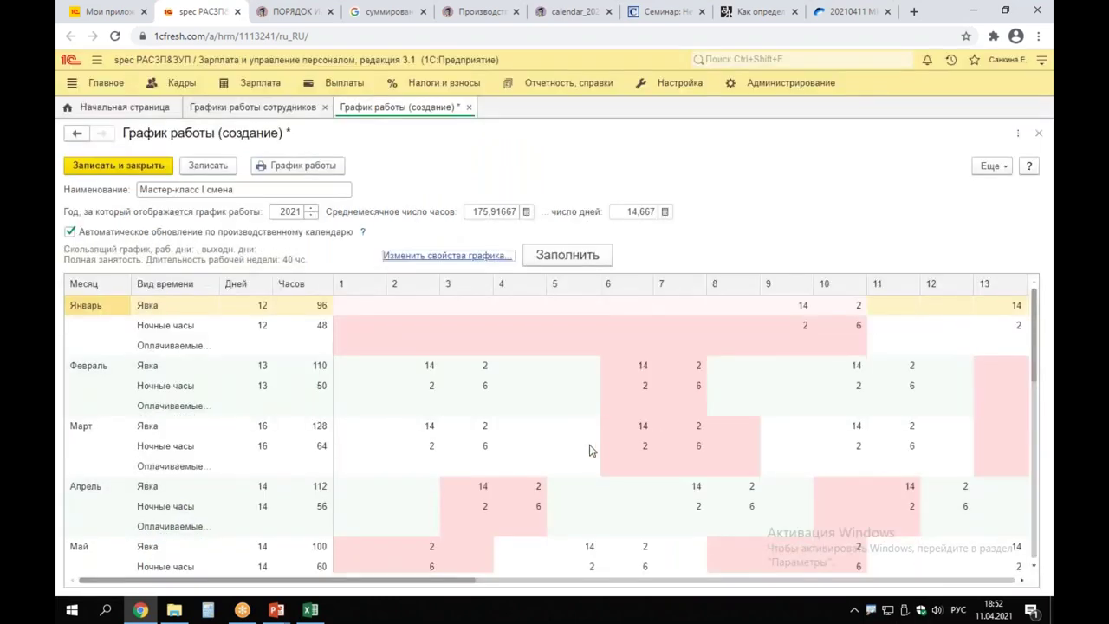
Review January 1–8 in the filled schedule and turn off «При заполнении учитывать праздничные дни» in the schedule properties.
mouse_move(324, 280)
left_mouse_down()
mouse_move(337, 298)
mouse_move(785, 337)
mouse_move(768, 344)
left_mouse_up()
left_click_drag(702, 197, 736, 194)
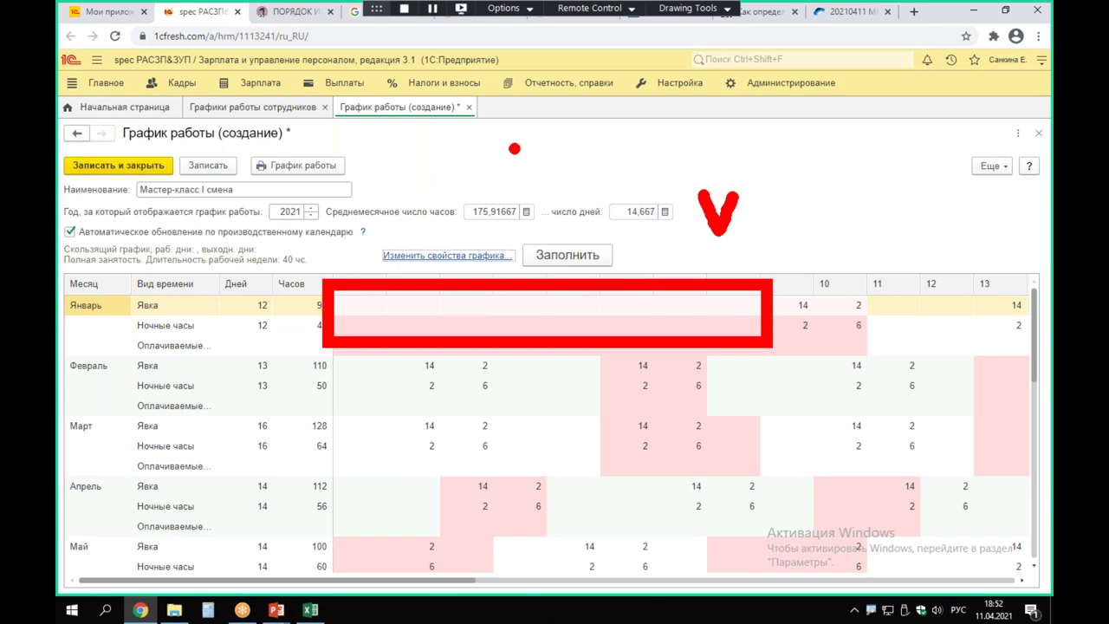
mouse_move(514, 148)
left_mouse_down()
mouse_move(535, 130)
mouse_move(541, 178)
mouse_move(570, 97)
mouse_move(563, 179)
left_mouse_up()
mouse_move(587, 99)
left_mouse_down()
mouse_move(580, 115)
mouse_move(612, 178)
mouse_move(664, 156)
left_mouse_up()
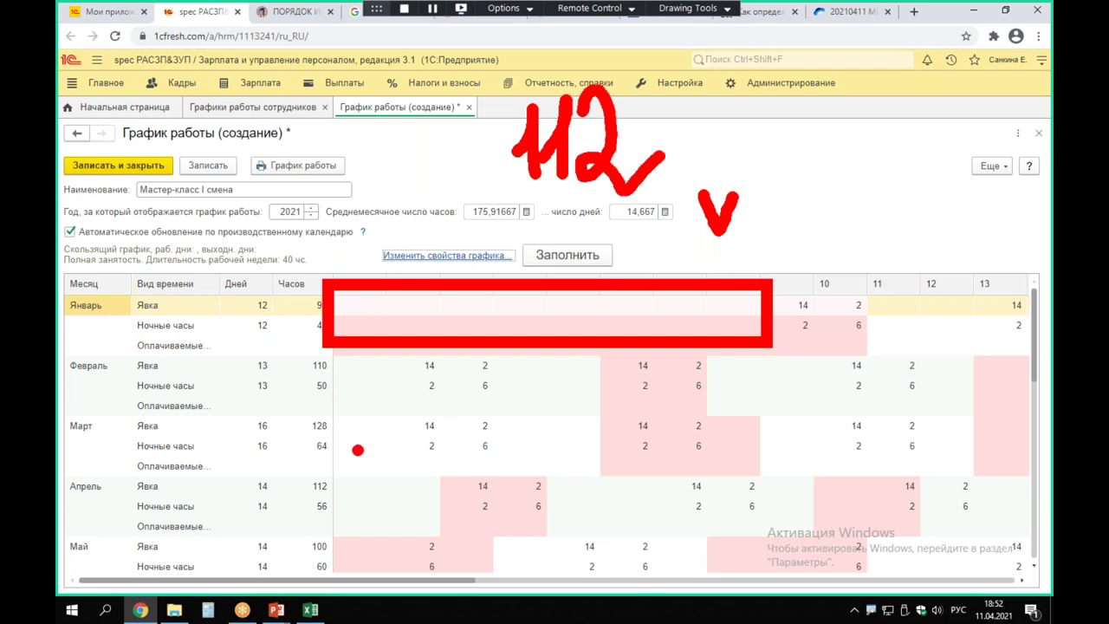
key("Escape")
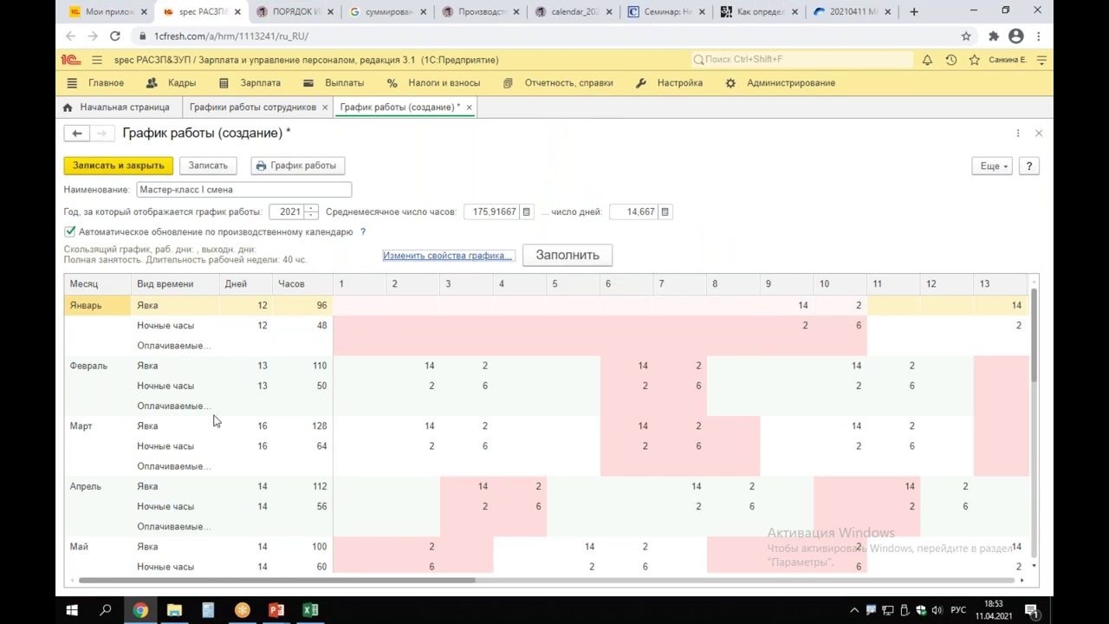
left_click(426, 259)
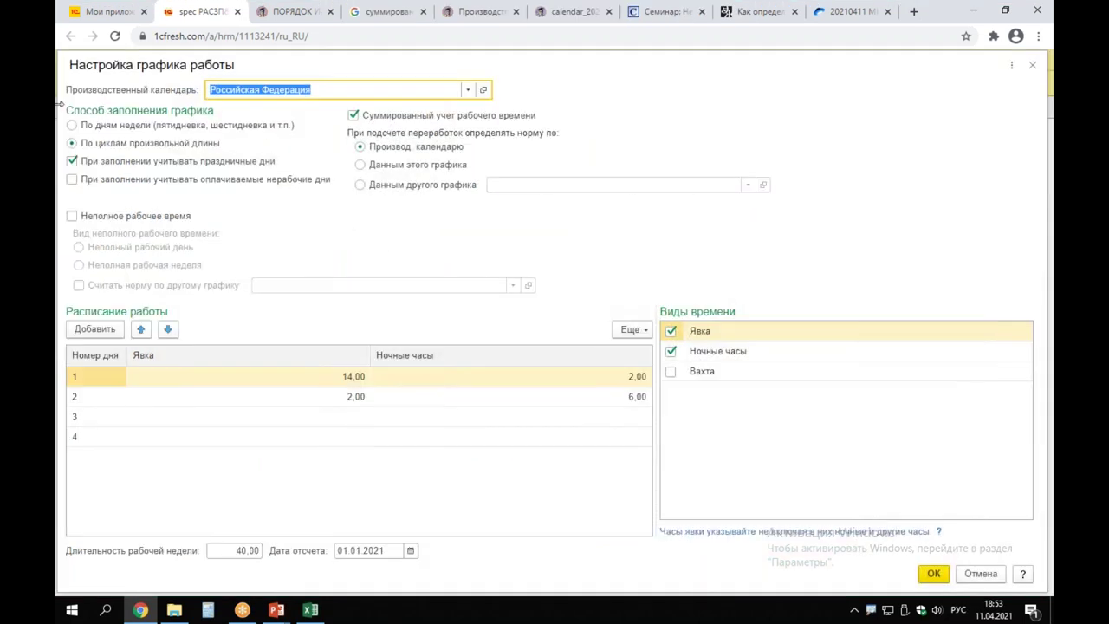
left_click(72, 162)
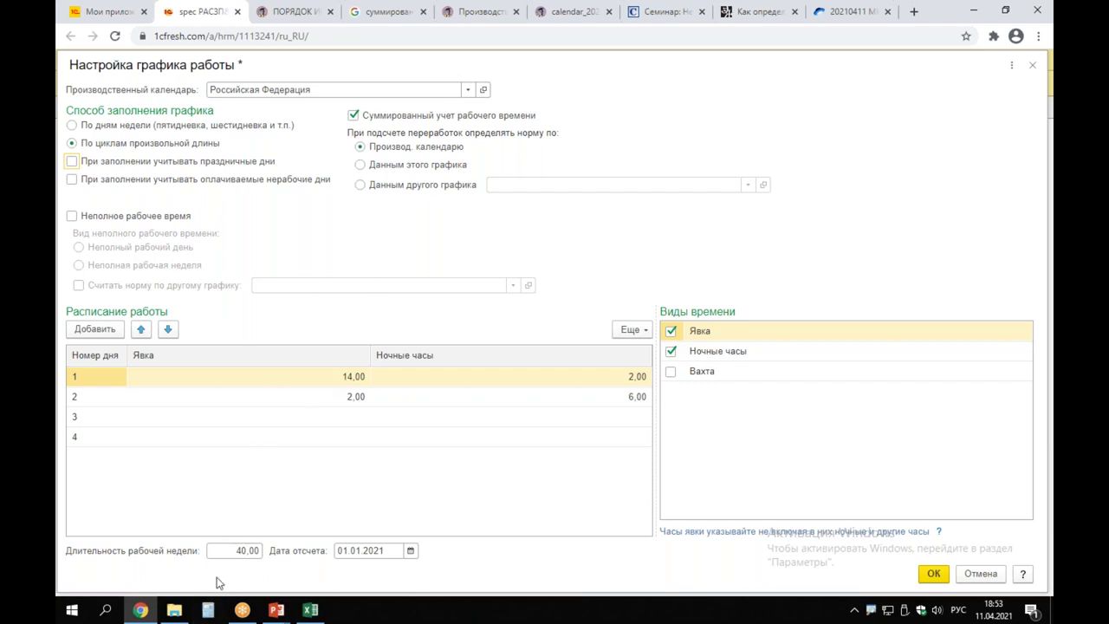
Examine the «Дата отсчета» field and how it relates to day 1 of the work cycle.
mouse_move(59, 510)
left_mouse_down()
mouse_move(60, 523)
mouse_move(276, 591)
mouse_move(475, 593)
left_mouse_up()
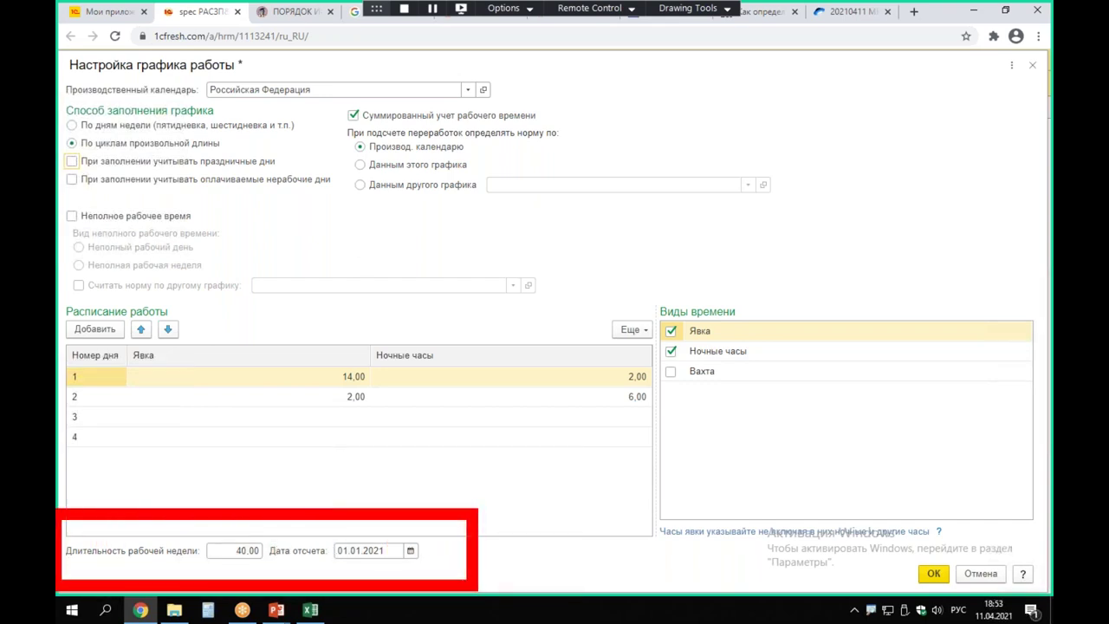
key("Escape")
mouse_move(256, 523)
left_mouse_down()
mouse_move(444, 591)
mouse_move(452, 584)
left_mouse_up()
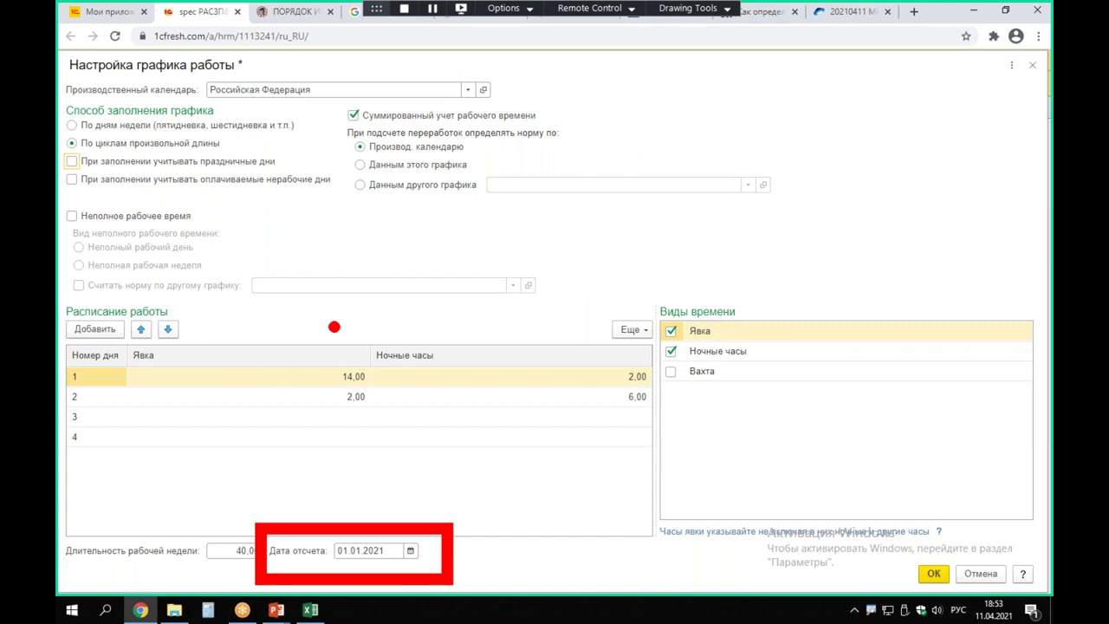
mouse_move(362, 238)
left_mouse_down()
mouse_move(371, 304)
mouse_move(406, 295)
left_mouse_up()
mouse_move(396, 251)
left_mouse_down()
mouse_move(430, 286)
mouse_move(437, 321)
mouse_move(472, 326)
left_mouse_up()
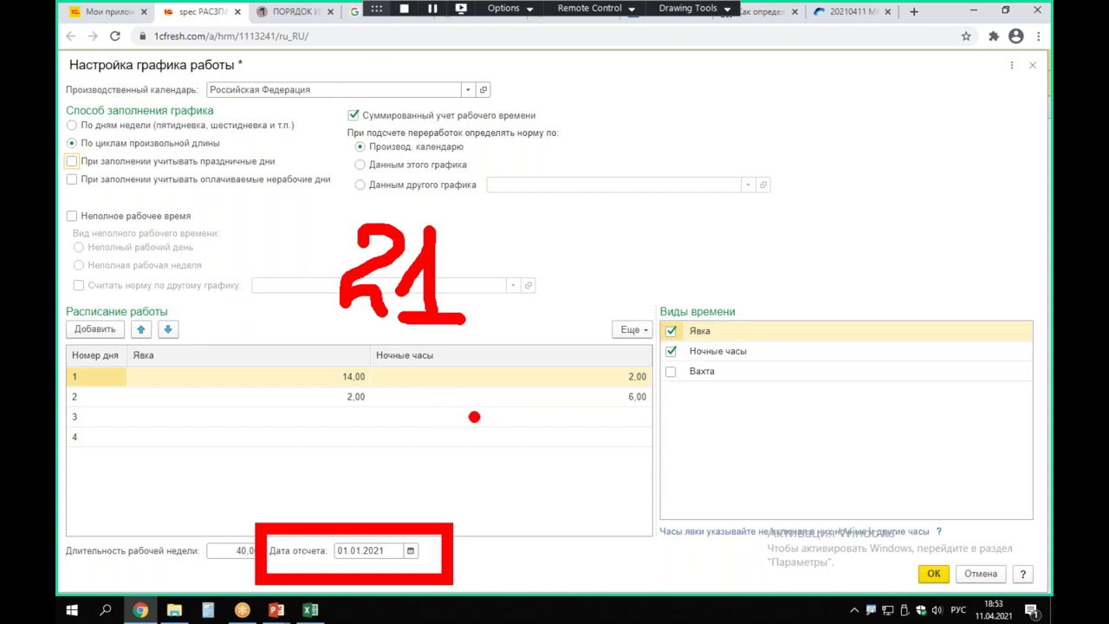
mouse_move(349, 569)
left_mouse_down()
mouse_move(324, 568)
mouse_move(422, 568)
left_mouse_up()
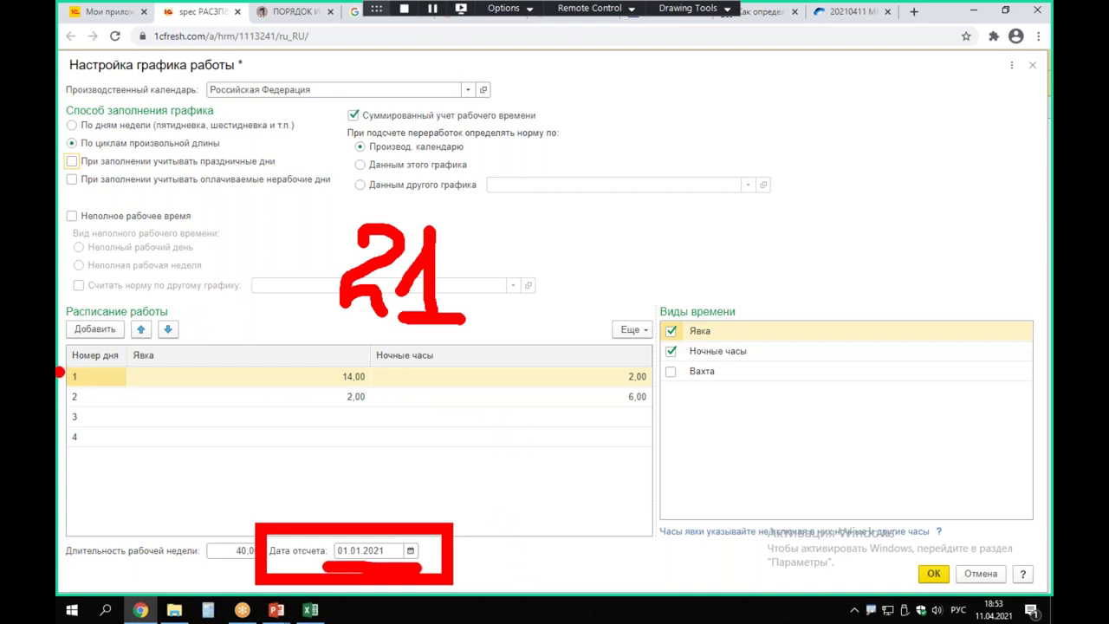
left_click_drag(63, 356, 661, 397)
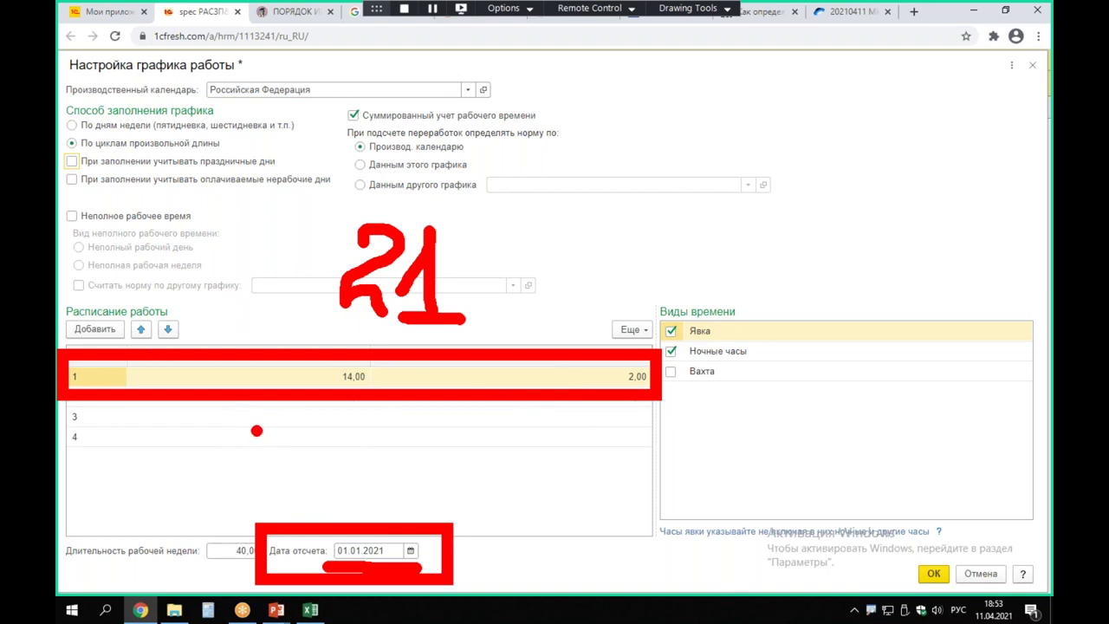
left_click_drag(565, 225, 674, 227)
mouse_move(624, 207)
left_mouse_down()
mouse_move(675, 227)
mouse_move(621, 260)
left_mouse_up()
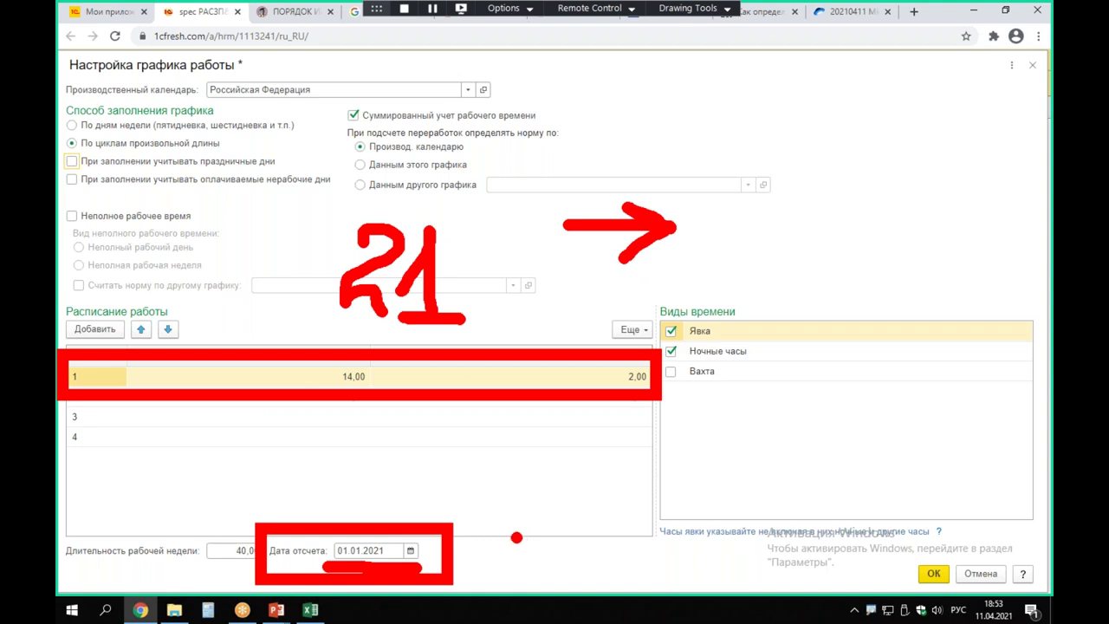
mouse_move(336, 472)
left_mouse_down()
mouse_move(357, 472)
mouse_move(331, 507)
mouse_move(362, 503)
left_mouse_up()
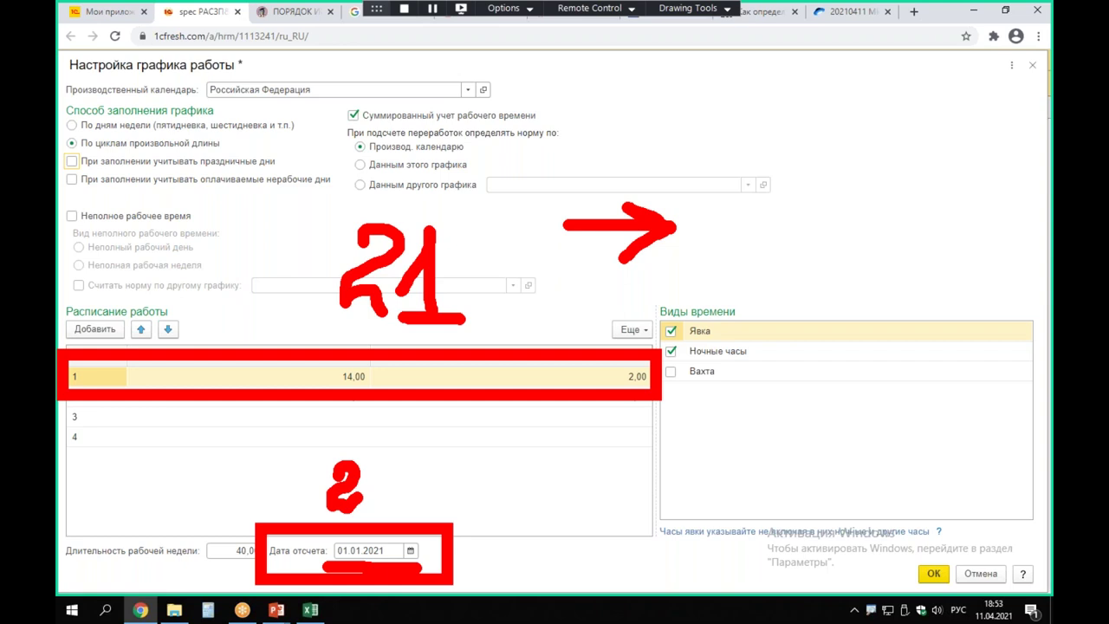
key("Escape")
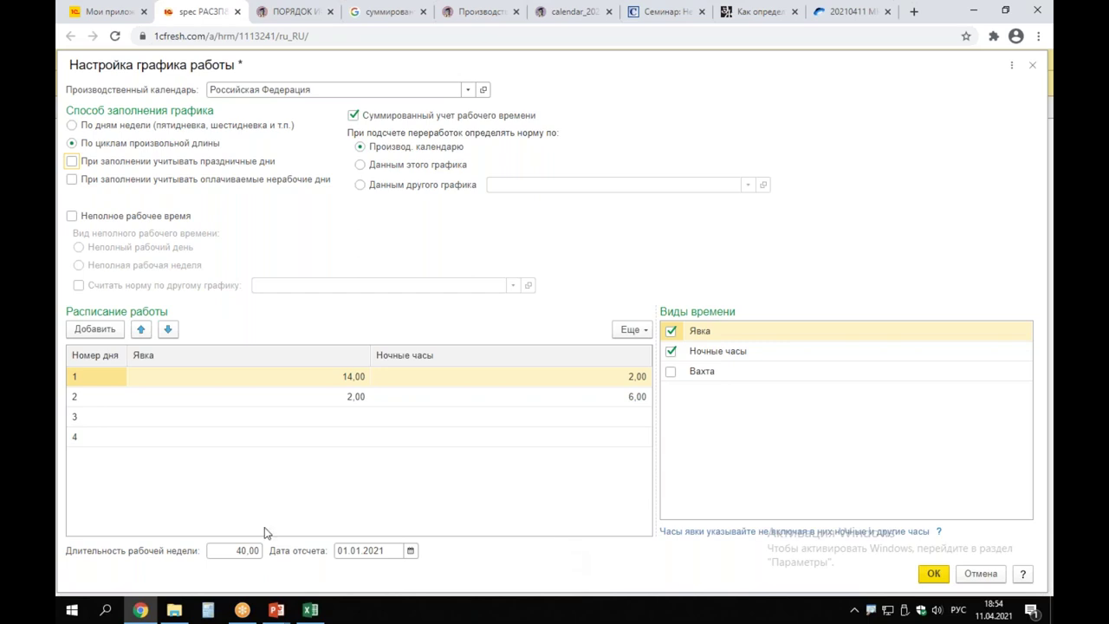
key("ctrl+d")
mouse_move(312, 517)
left_mouse_down()
mouse_move(347, 570)
mouse_move(433, 575)
left_mouse_up()
left_click_drag(450, 512, 458, 583)
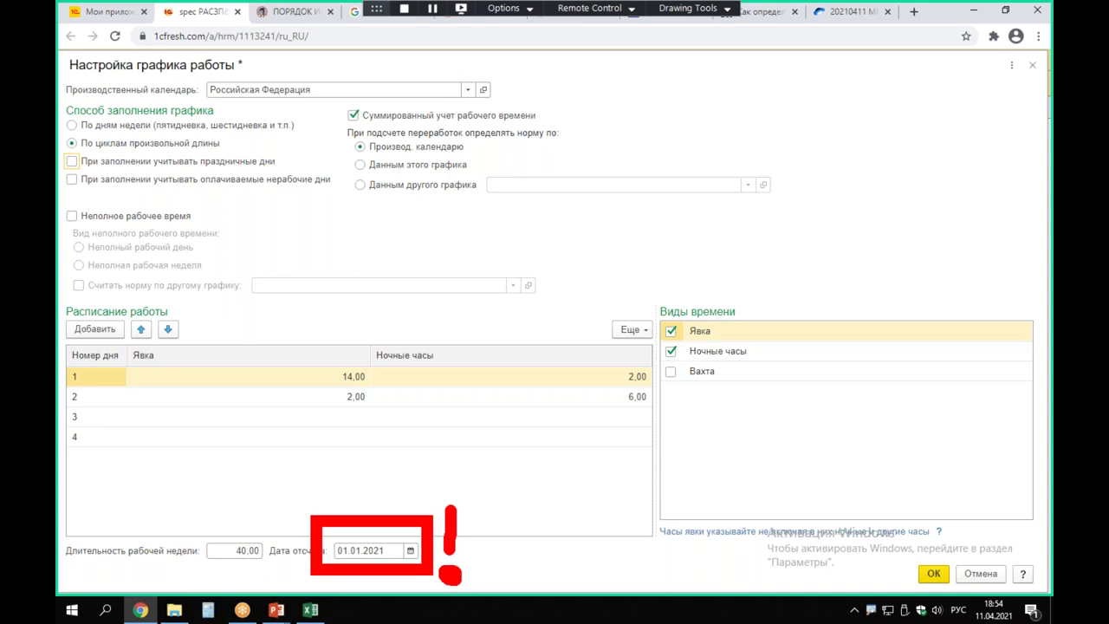
mouse_move(612, 128)
left_mouse_down()
mouse_move(607, 177)
mouse_move(641, 183)
left_mouse_up()
left_click(651, 163)
mouse_move(646, 130)
left_mouse_down()
mouse_move(681, 177)
mouse_move(668, 184)
mouse_move(708, 180)
left_mouse_up()
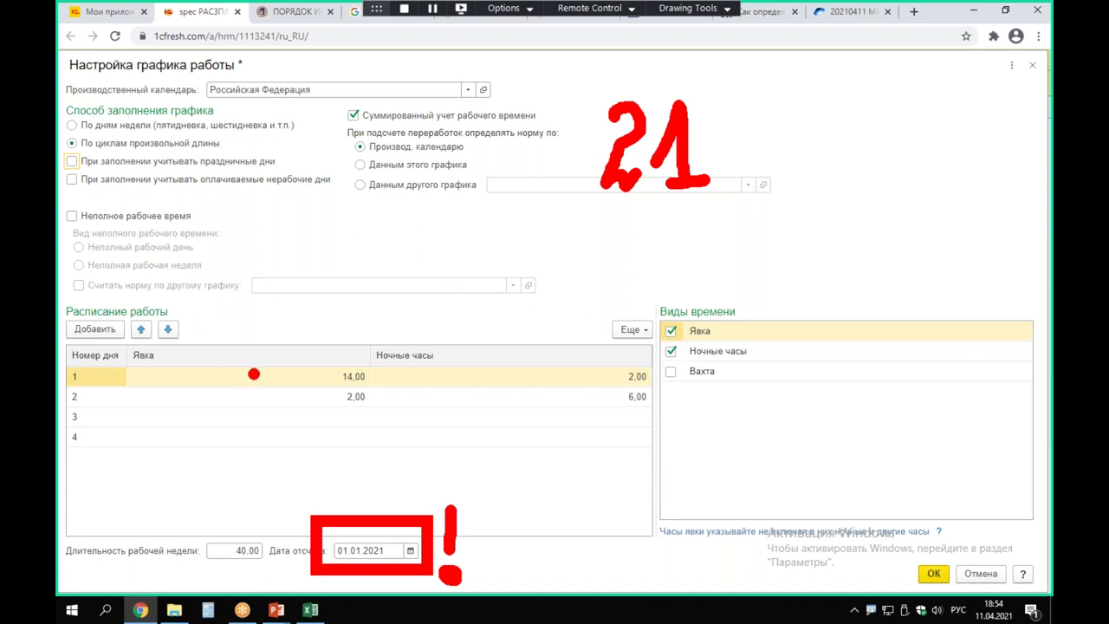
mouse_move(273, 366)
left_mouse_down()
mouse_move(264, 356)
mouse_move(334, 344)
left_mouse_up()
key("Escape")
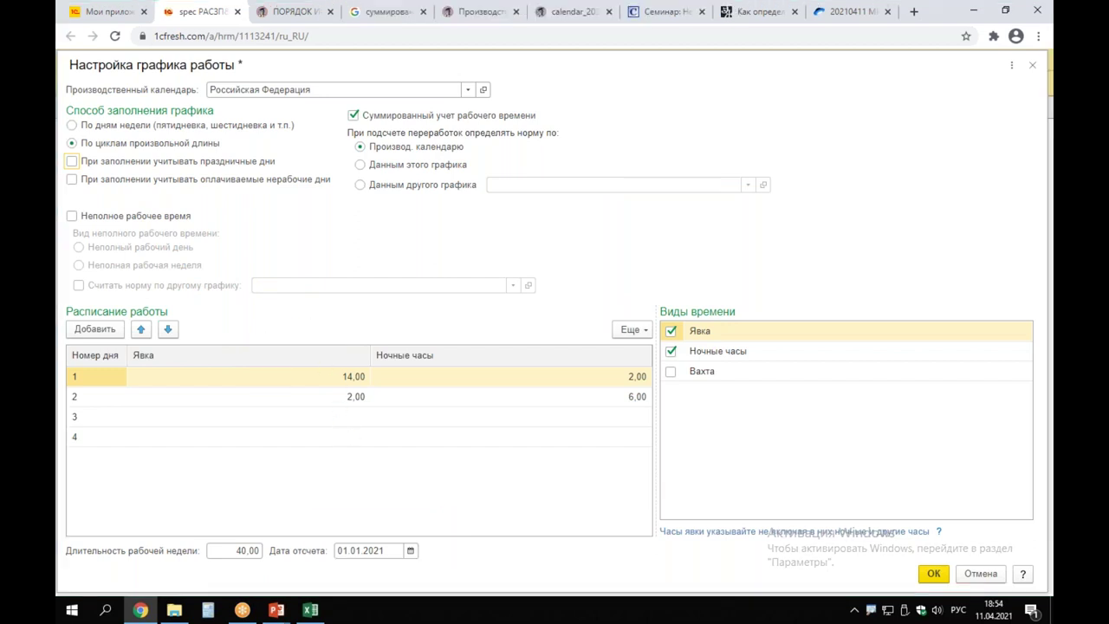
Apply the schedule settings, check January 1–2, and save and close the «Мастер-класс I смена» schedule.
left_click(934, 574)
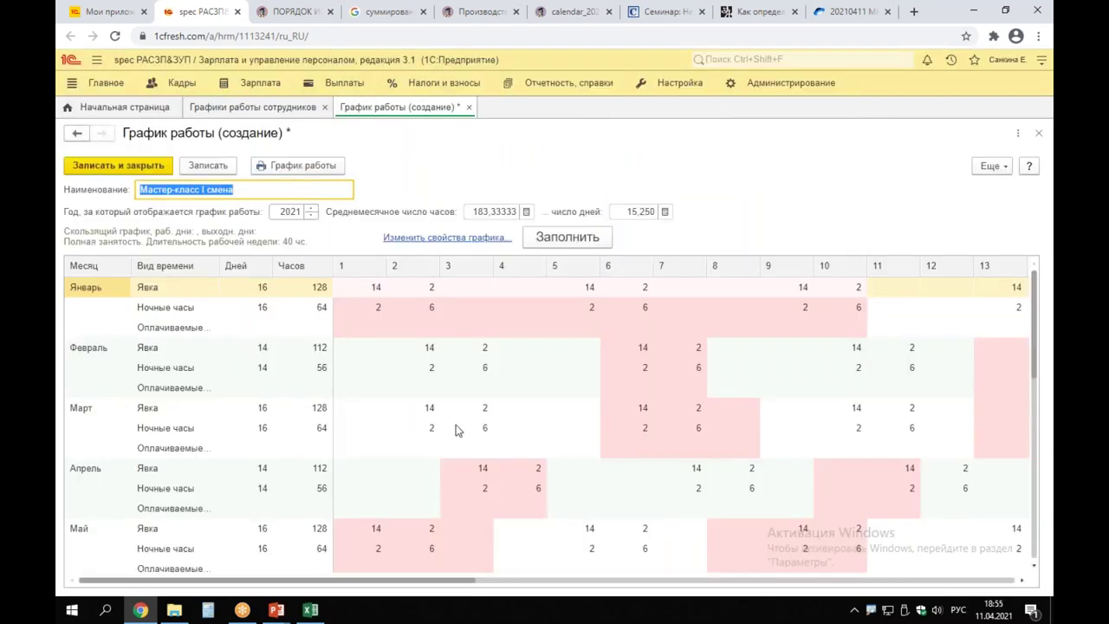
key("ctrl+shift+d")
left_click_drag(327, 265, 450, 330)
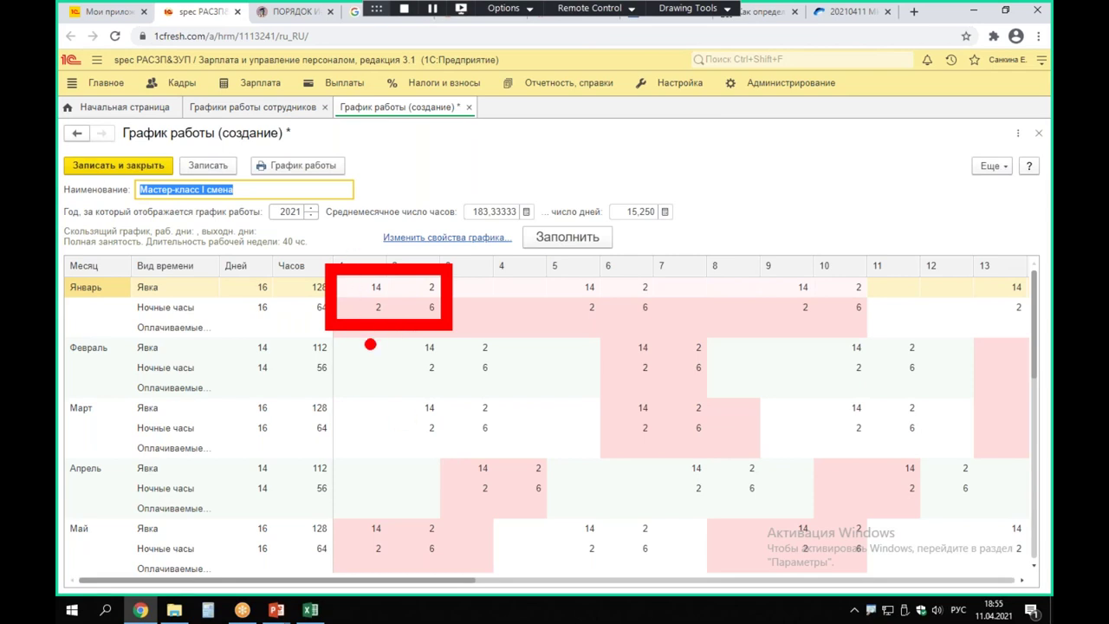
key("ctrl+shift+d")
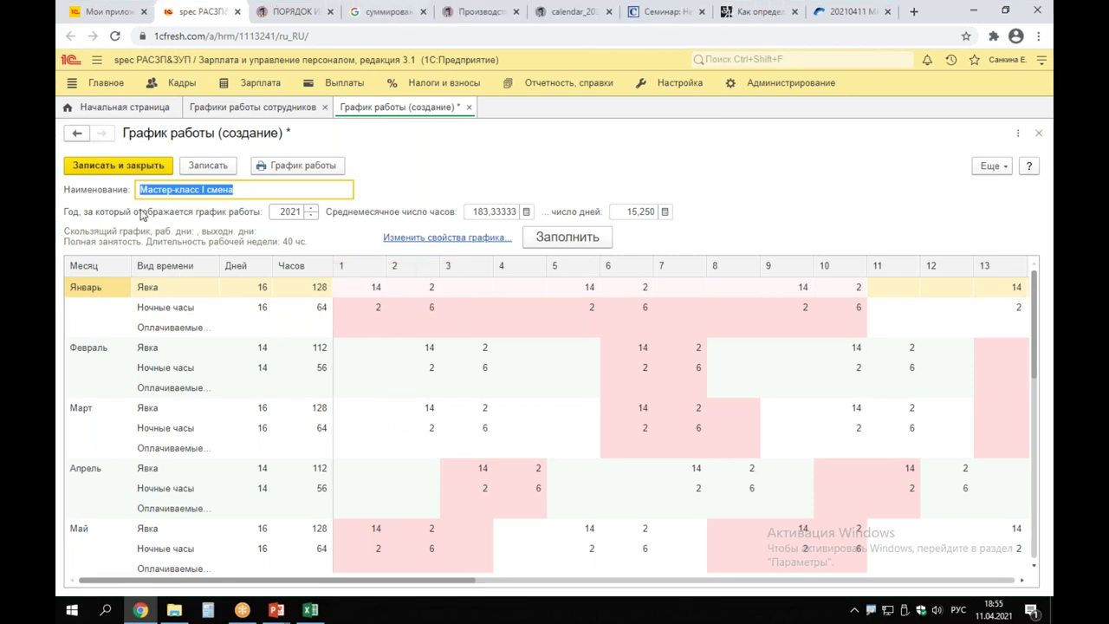
left_click(116, 167)
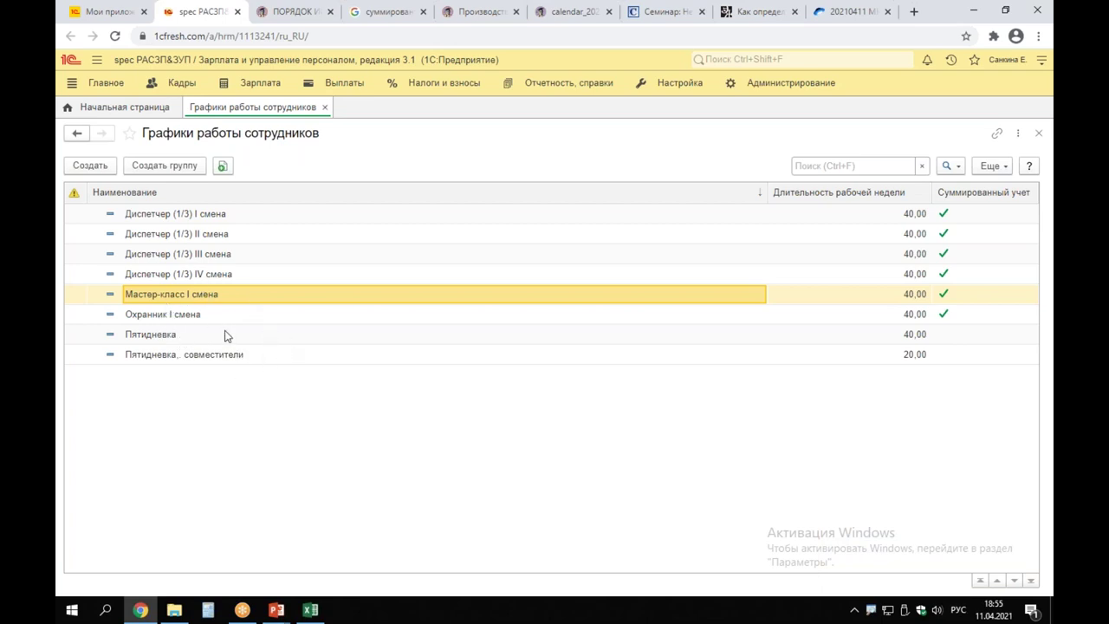
Create a filled copy of the «Мастер-класс I смена» schedule and name it «Мастер-класс II смена».
left_click_drag(202, 143, 244, 186)
key("F9")
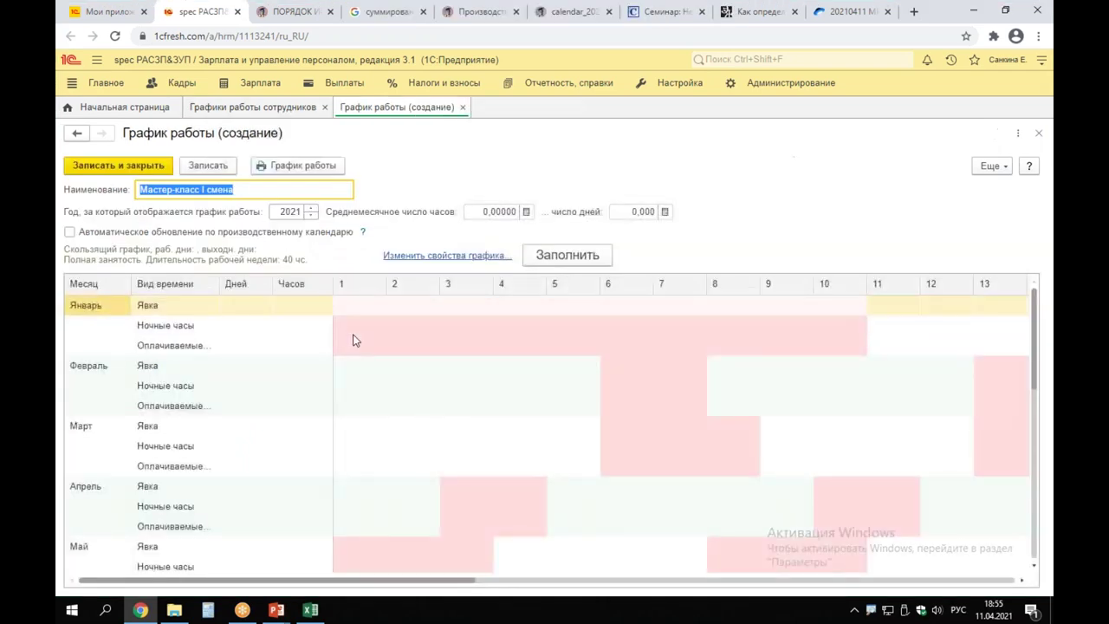
left_click(544, 258)
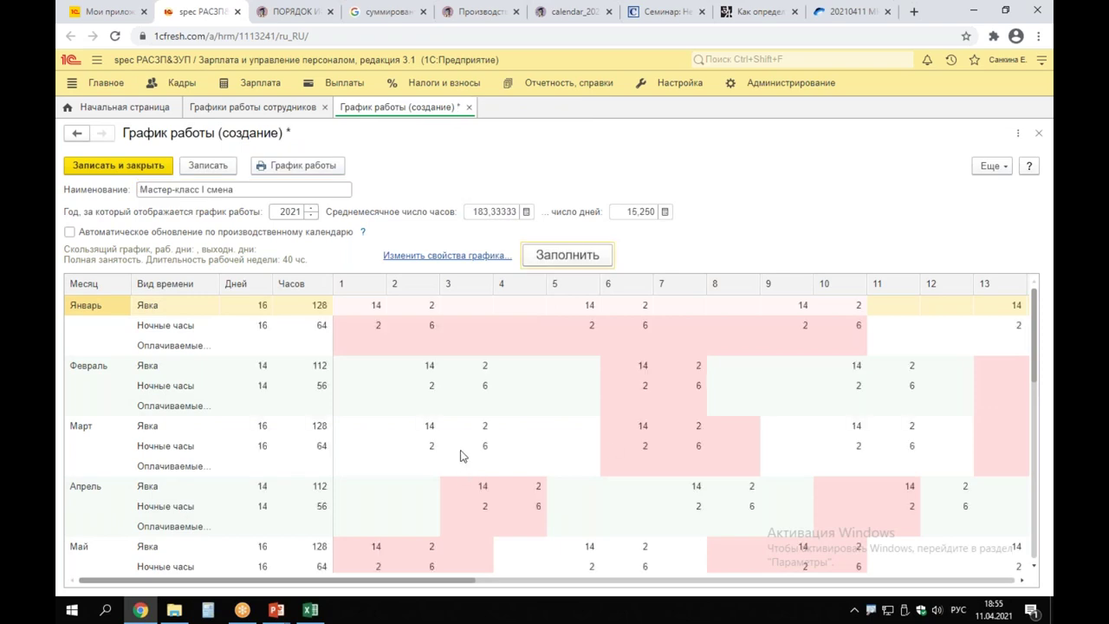
left_click(202, 189)
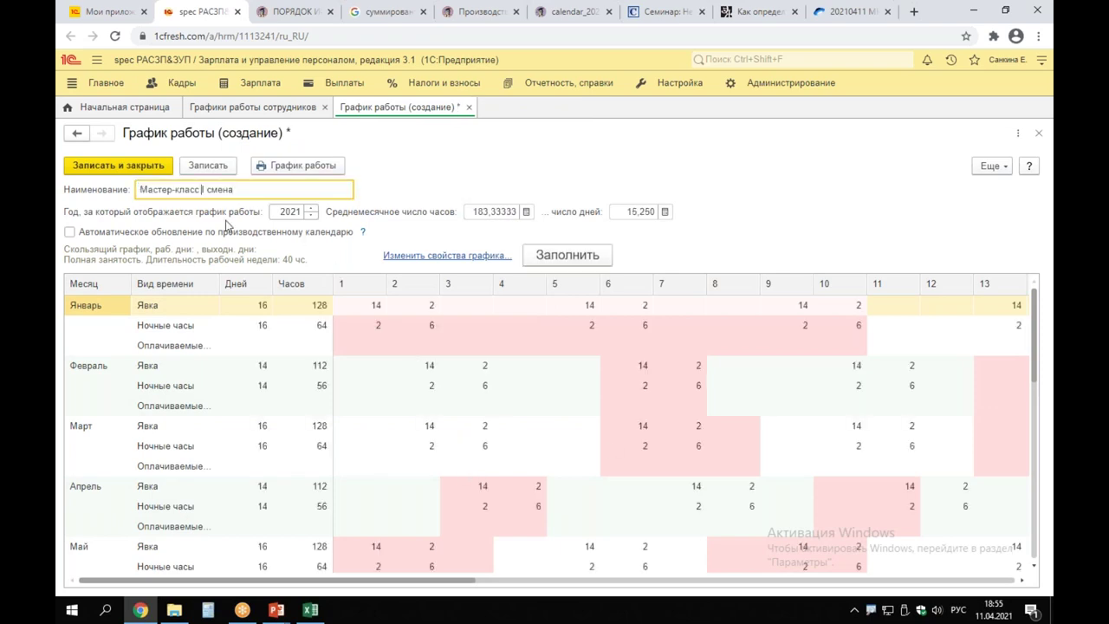
type("II")
Set «Дата отсчета» to 02.01.2021 in the second shift's schedule properties and apply the settings.
left_click(435, 255)
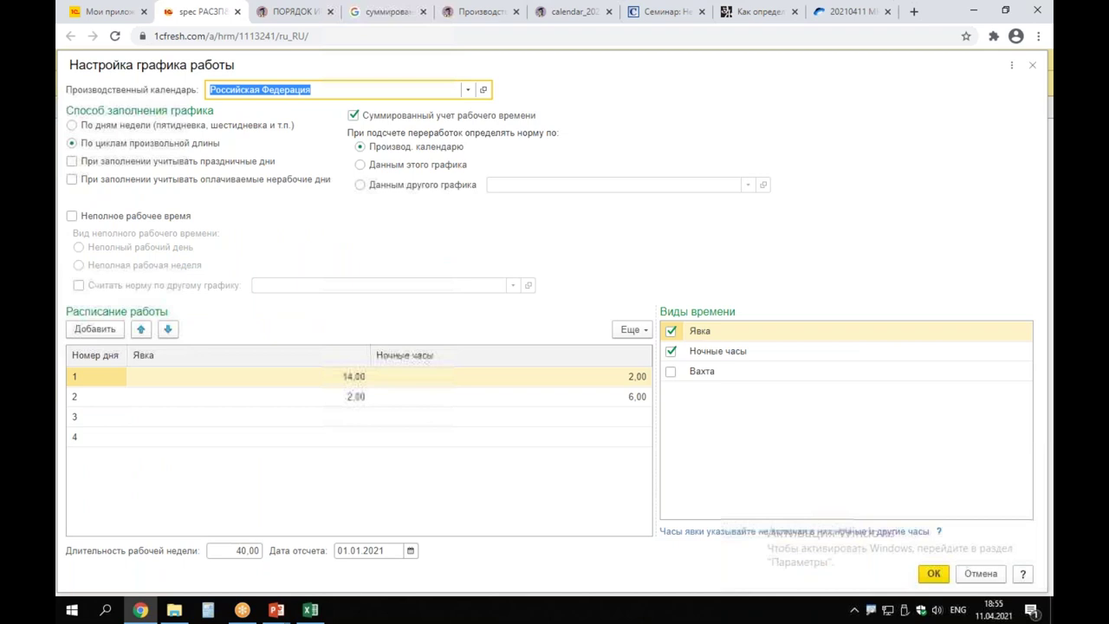
left_click(409, 550)
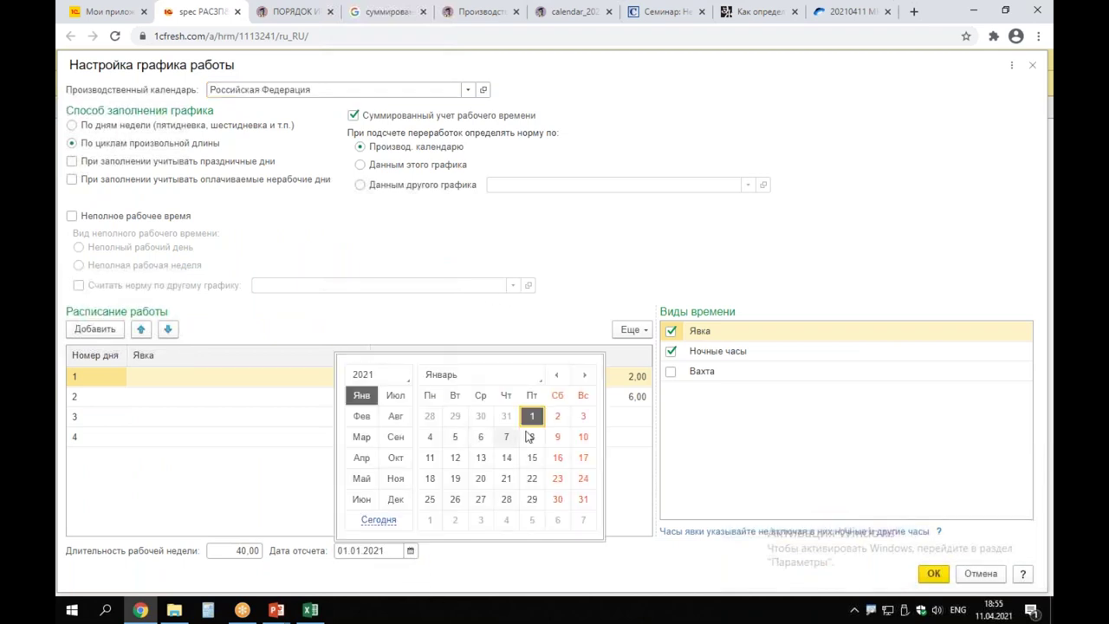
left_click(558, 417)
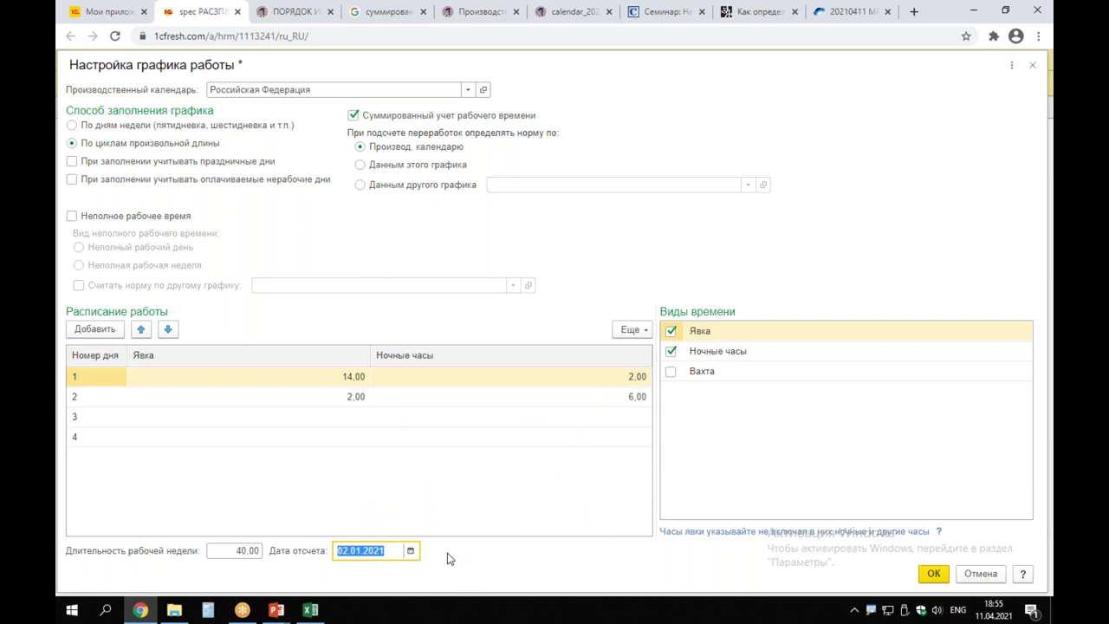
left_click(933, 573)
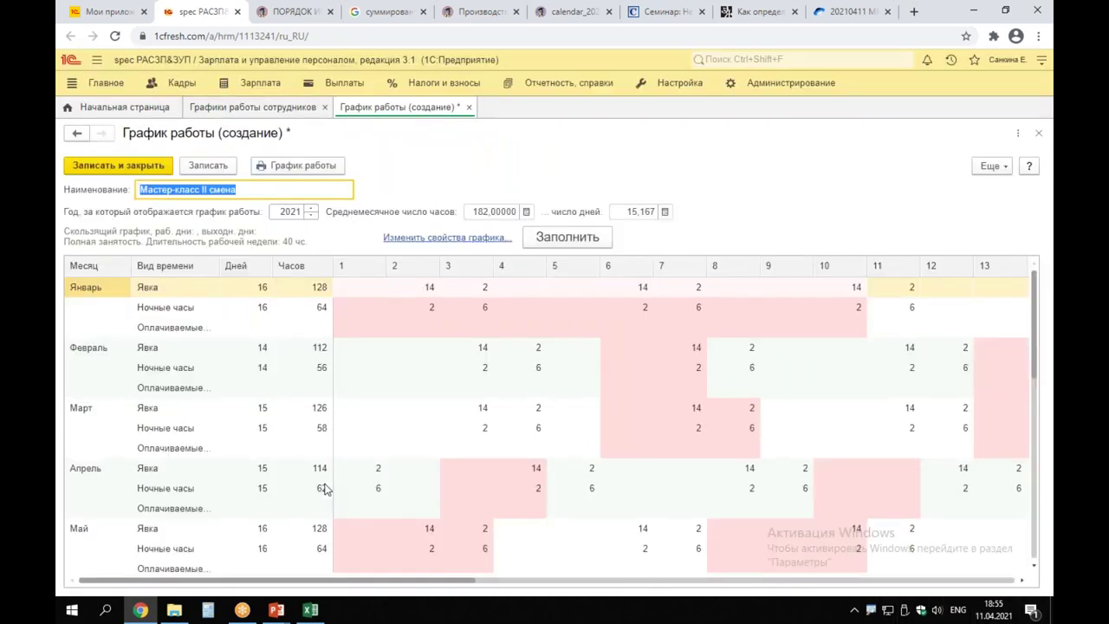
Check January 1–2 in the refilled schedule and save and close «Мастер-класс II смена».
left_click_drag(329, 259, 391, 347)
left_click_drag(362, 296, 354, 331)
left_click_drag(342, 292, 382, 293)
left_click_drag(408, 286, 411, 325)
left_click_drag(419, 294, 430, 329)
mouse_move(406, 332)
left_mouse_down()
mouse_move(399, 283)
mouse_move(446, 283)
left_mouse_up()
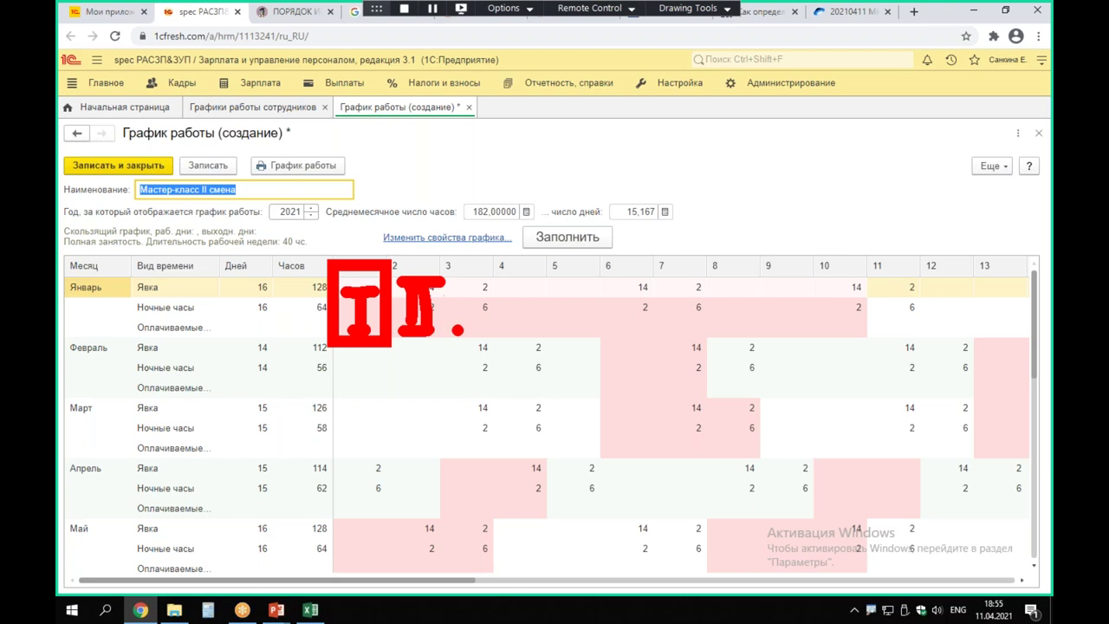
left_click(83, 168)
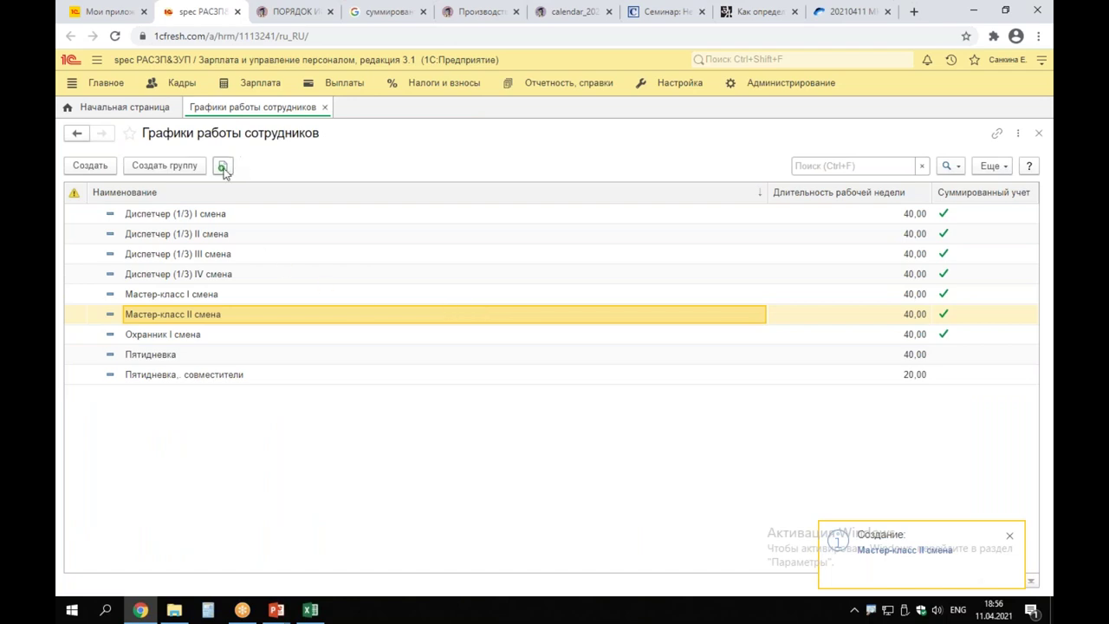
Create a copy of the «Мастер-класс II смена» schedule and name it «Мастер-класс III смена».
key("F9")
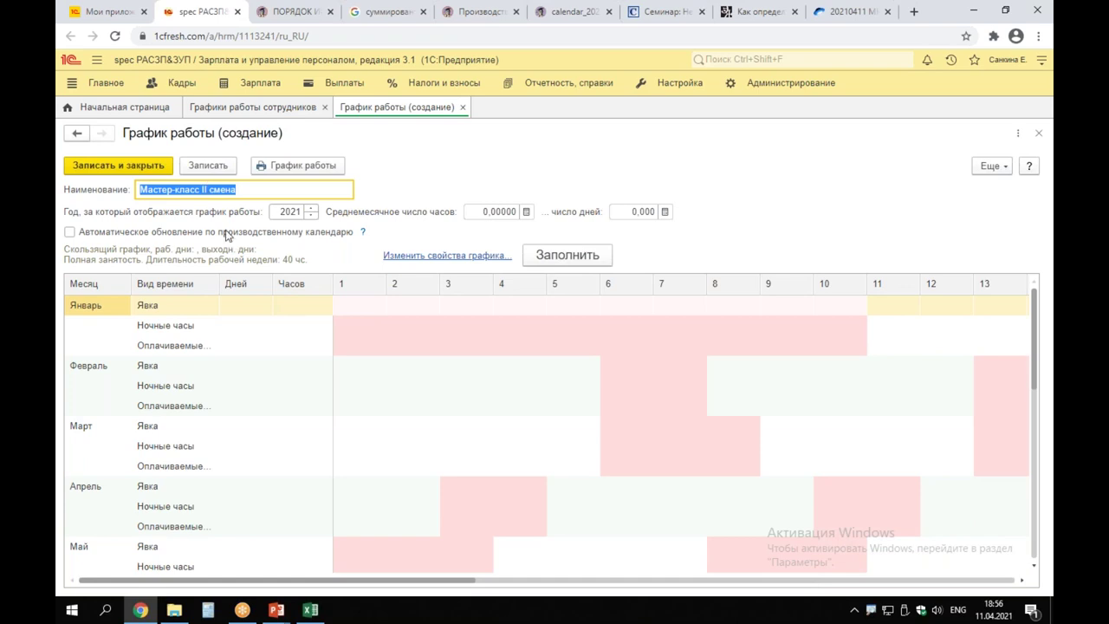
key("BackSpace")
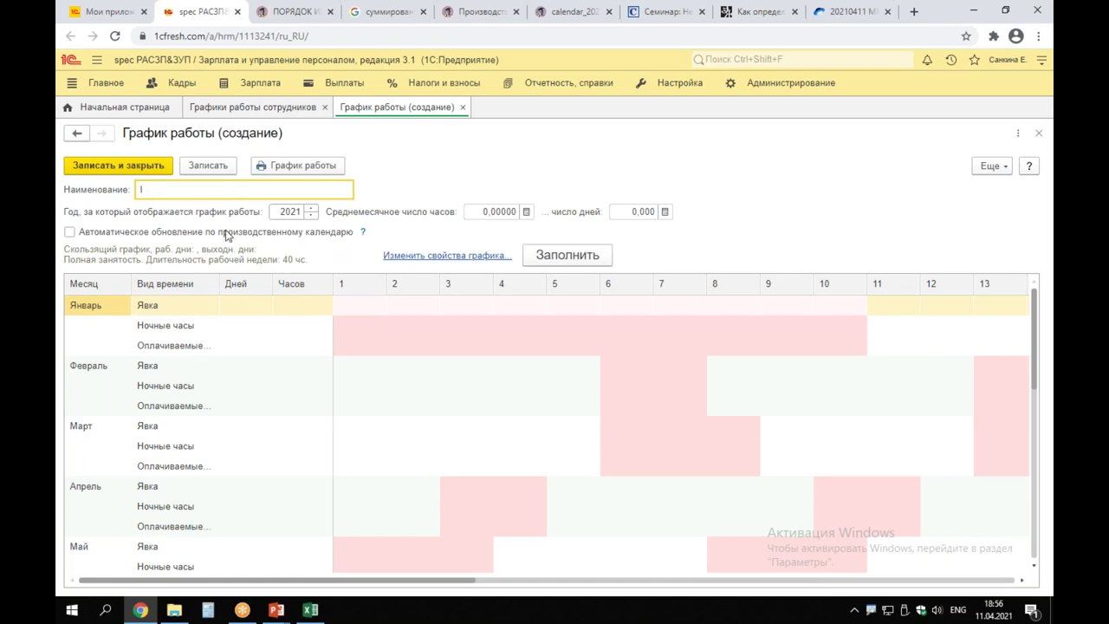
key("ctrl+z")
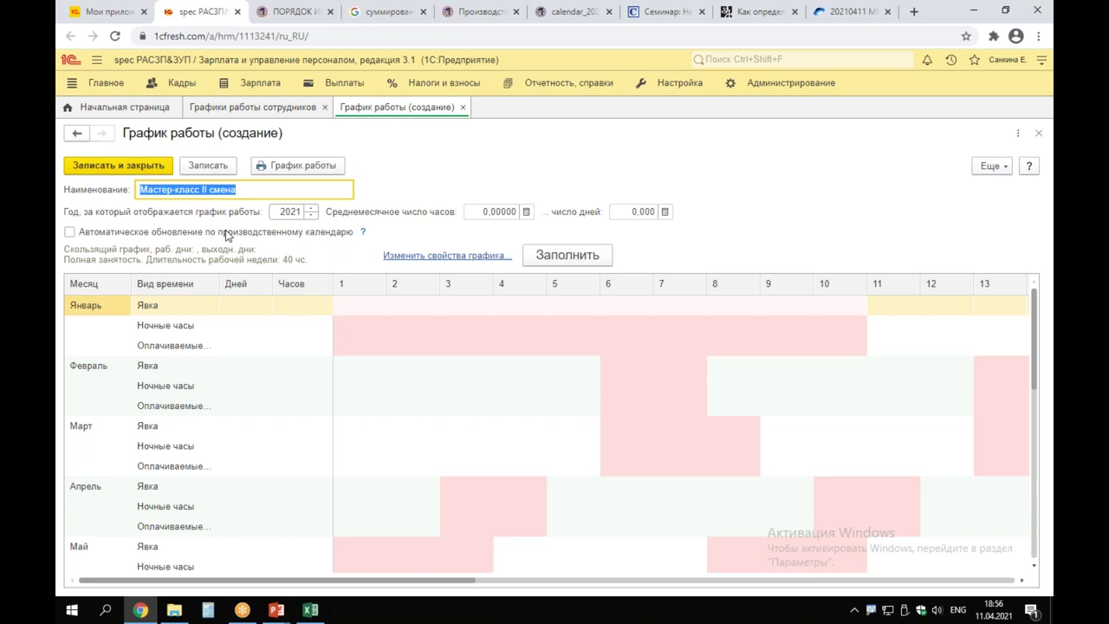
left_click(206, 191)
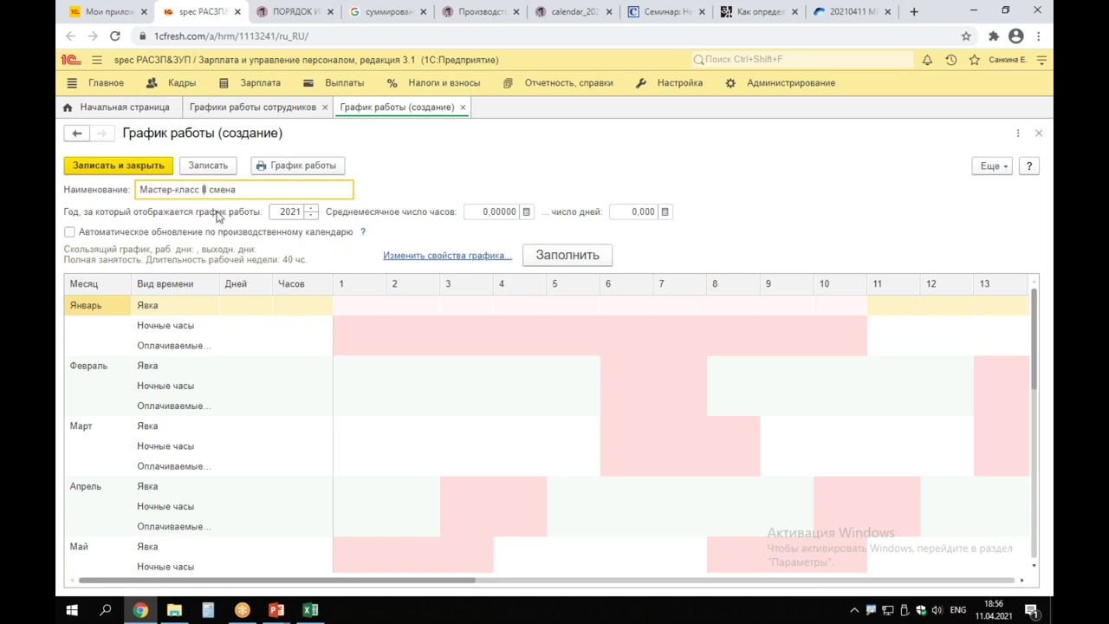
type("I")
Set «Дата отсчета» to 03.01.2021 in the third shift's schedule properties, apply the settings, and save and close the schedule.
left_click(447, 256)
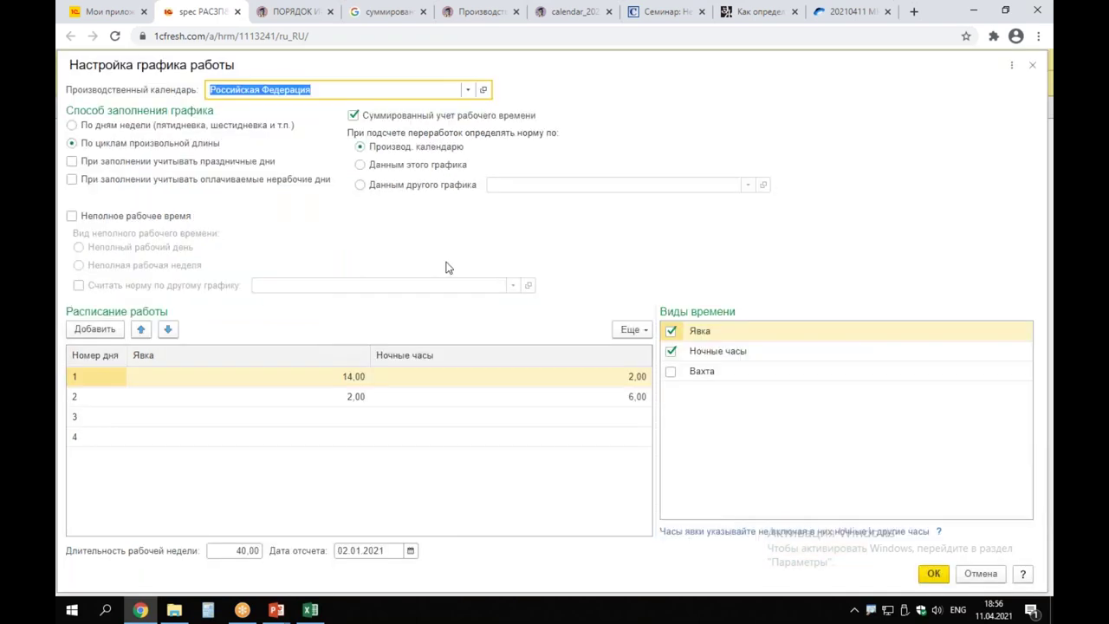
left_click(410, 551)
left_click(583, 419)
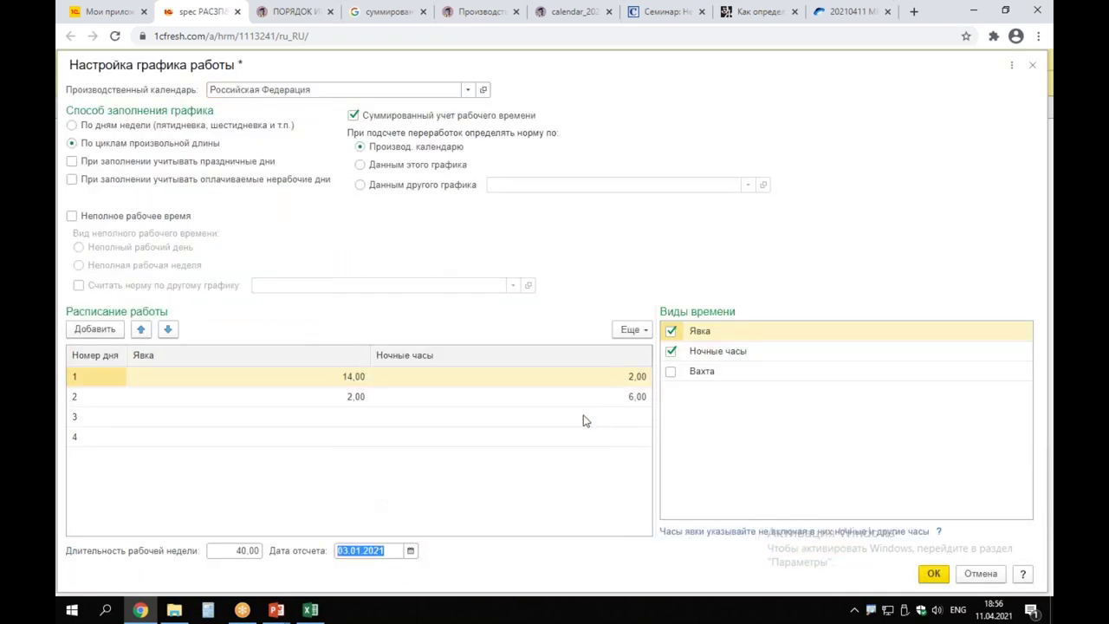
left_click(934, 573)
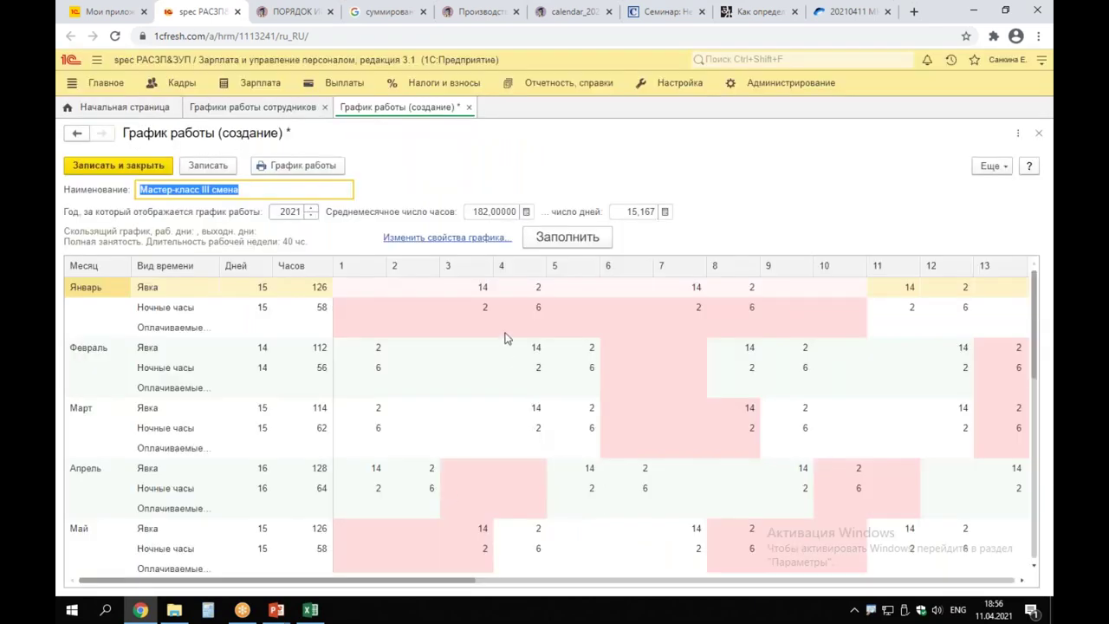
left_click_drag(440, 263, 518, 358)
left_click(103, 169)
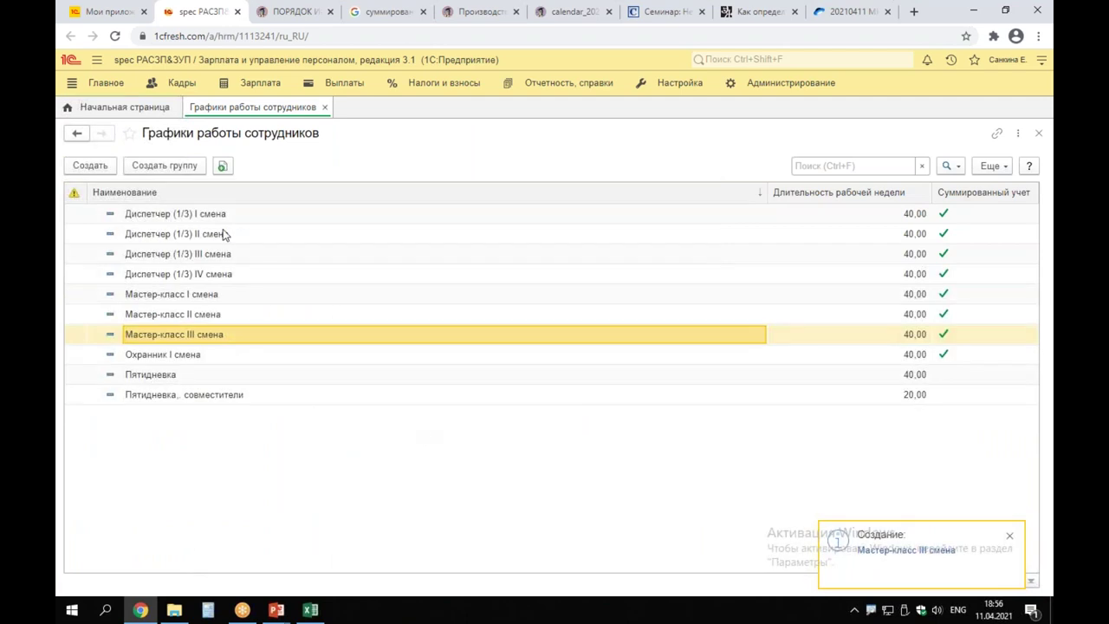
Create a copy of the «Мастер-класс III смена» schedule and name it «Мастер-класс IV смена».
left_click(223, 166)
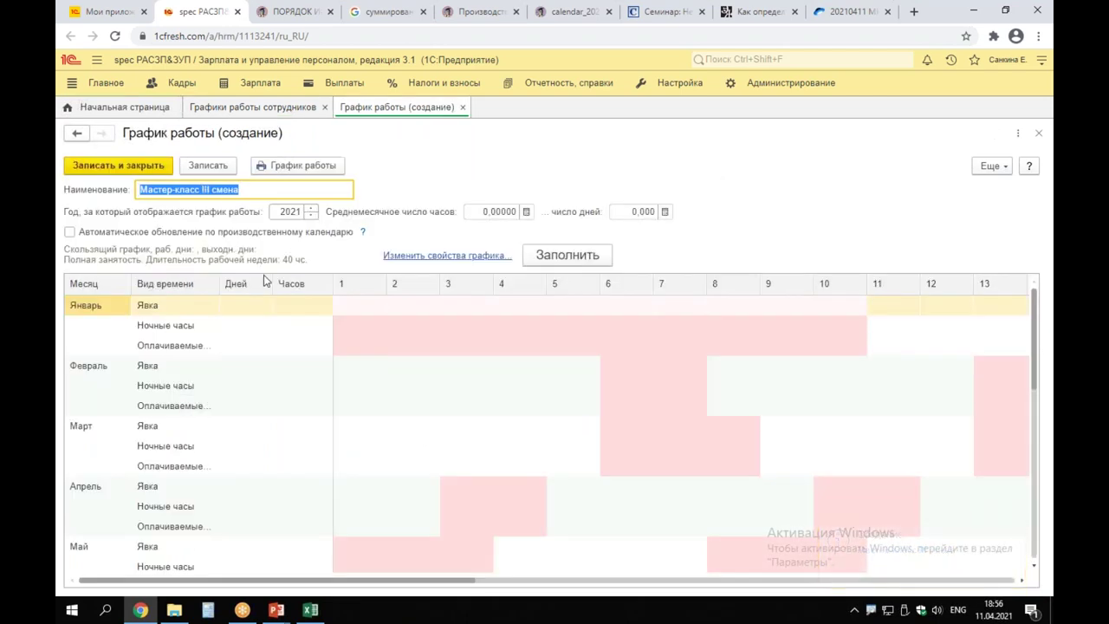
key("End")
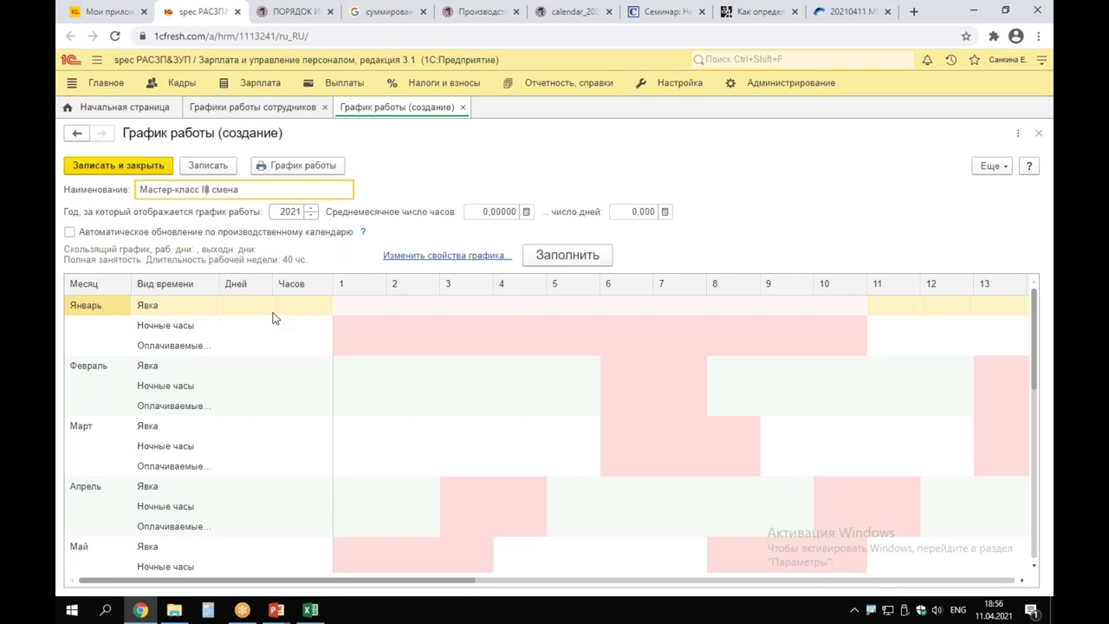
key("BackSpace")
key("BackSpace")
type("М")
key("BackSpace")
type("V")
Set «Дата отсчета» to 04.01.2021 in the fourth shift's schedule properties, apply the settings, and save and close the schedule.
left_click(472, 258)
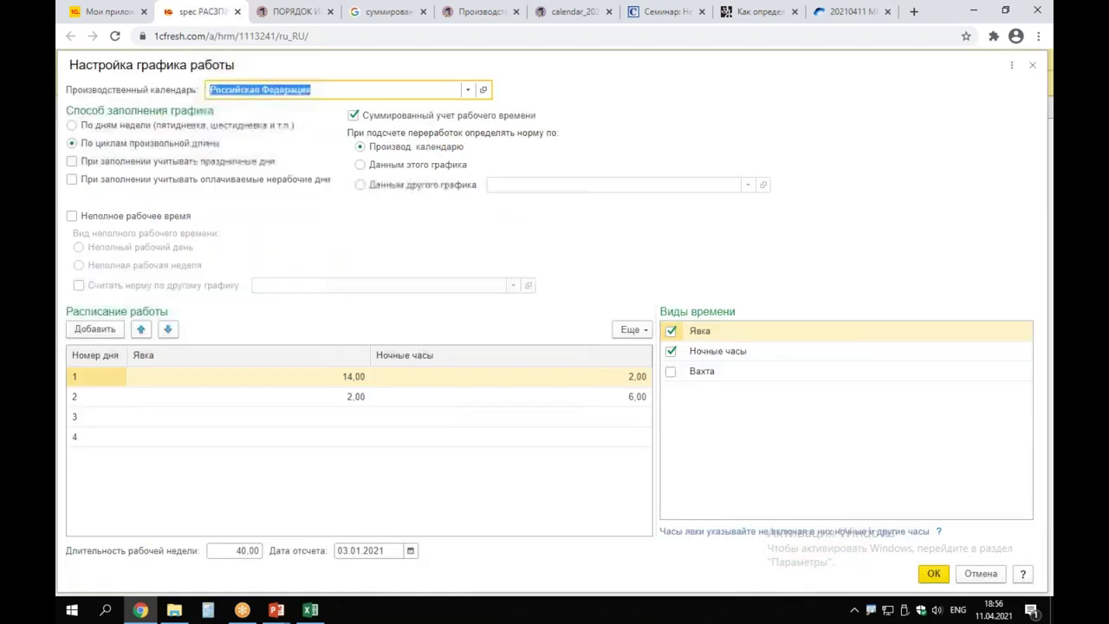
left_click(411, 550)
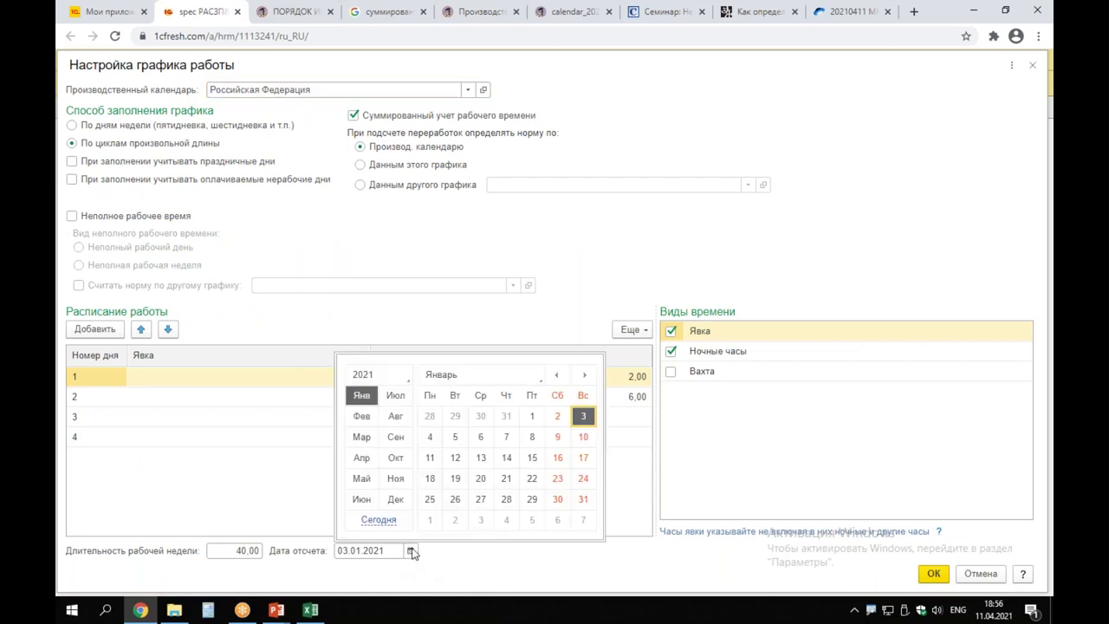
left_click(430, 436)
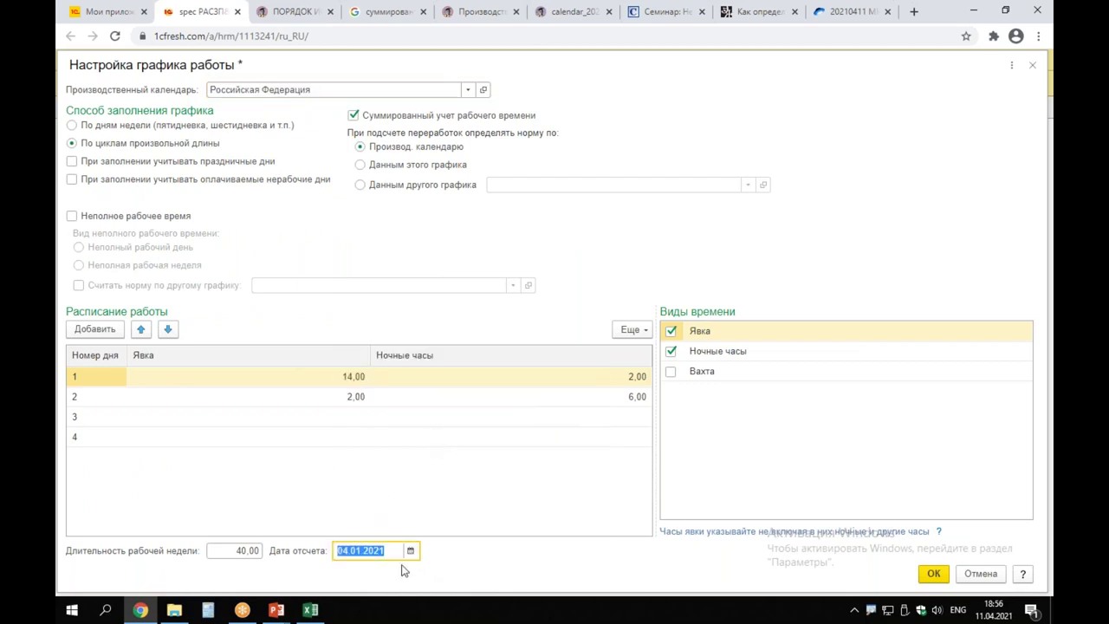
left_click(933, 572)
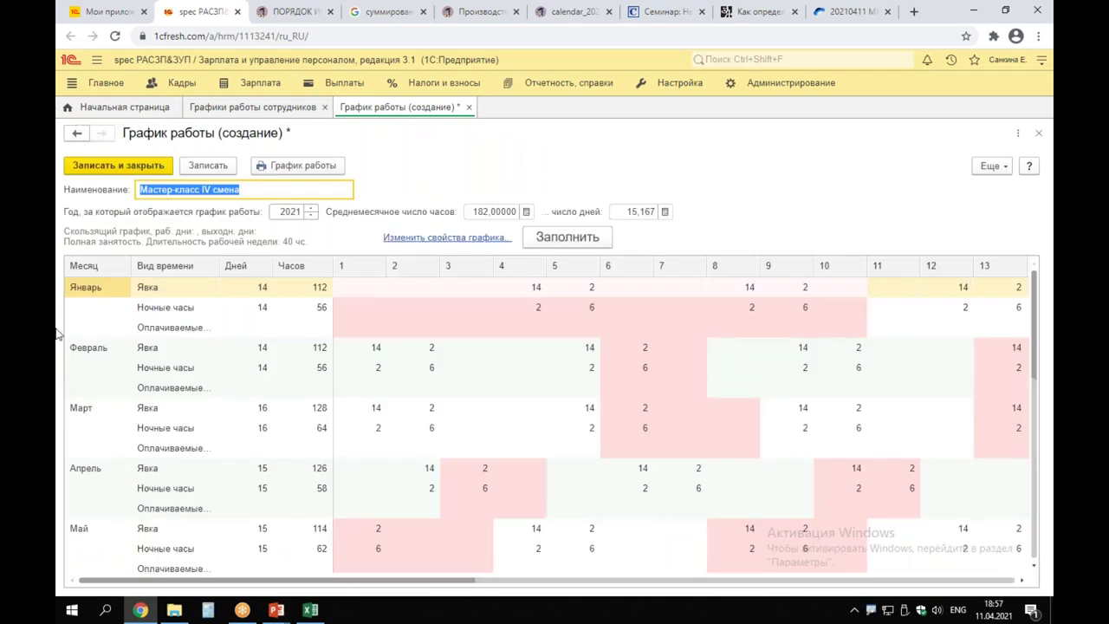
left_click(100, 167)
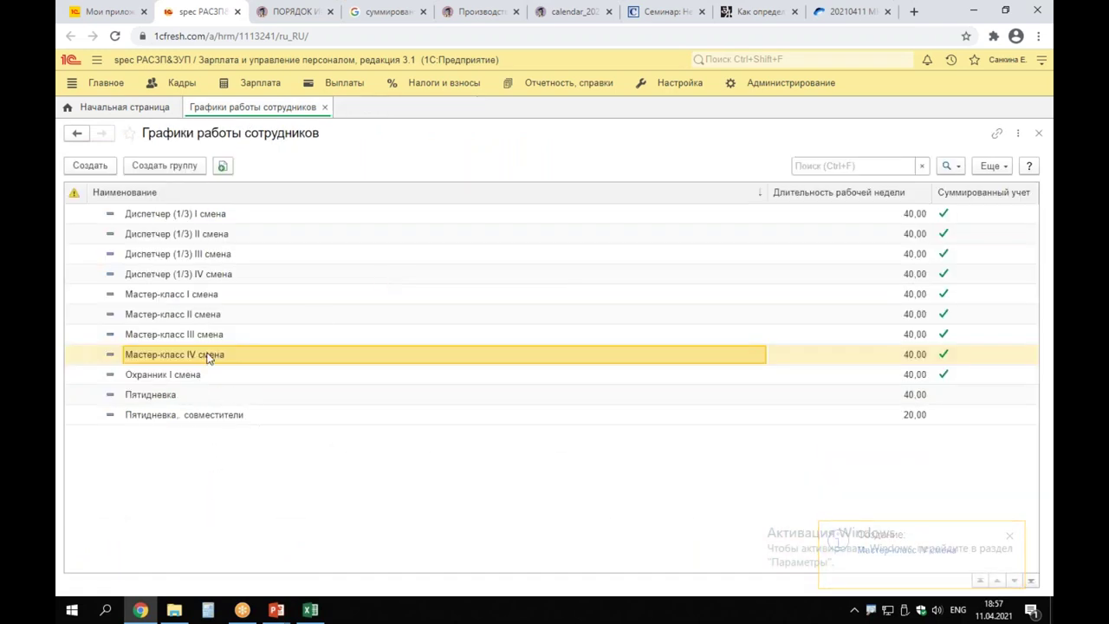
Reopen the «Мастер-класс IV смена» schedule and examine January 1 and January 4 for the displayed year.
key("Return")
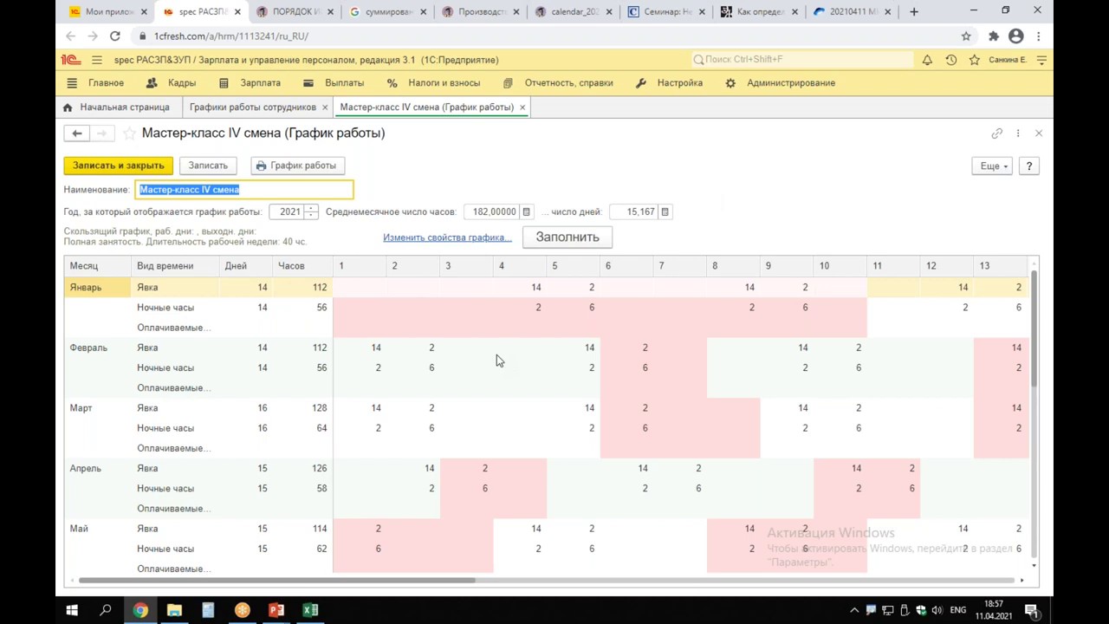
left_click(208, 188)
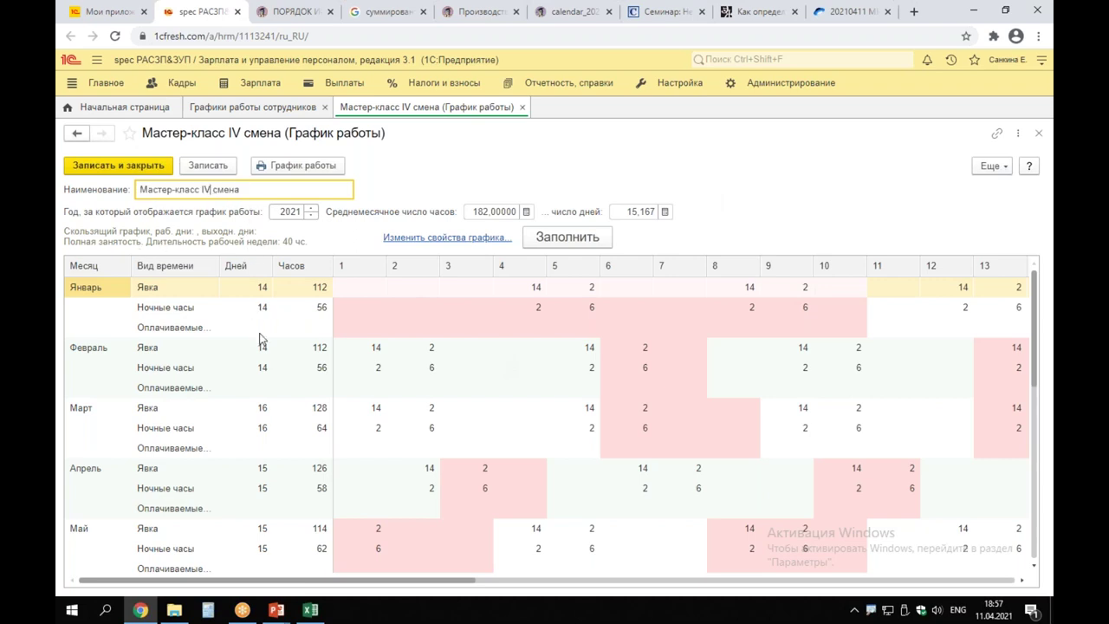
left_click_drag(486, 254, 560, 349)
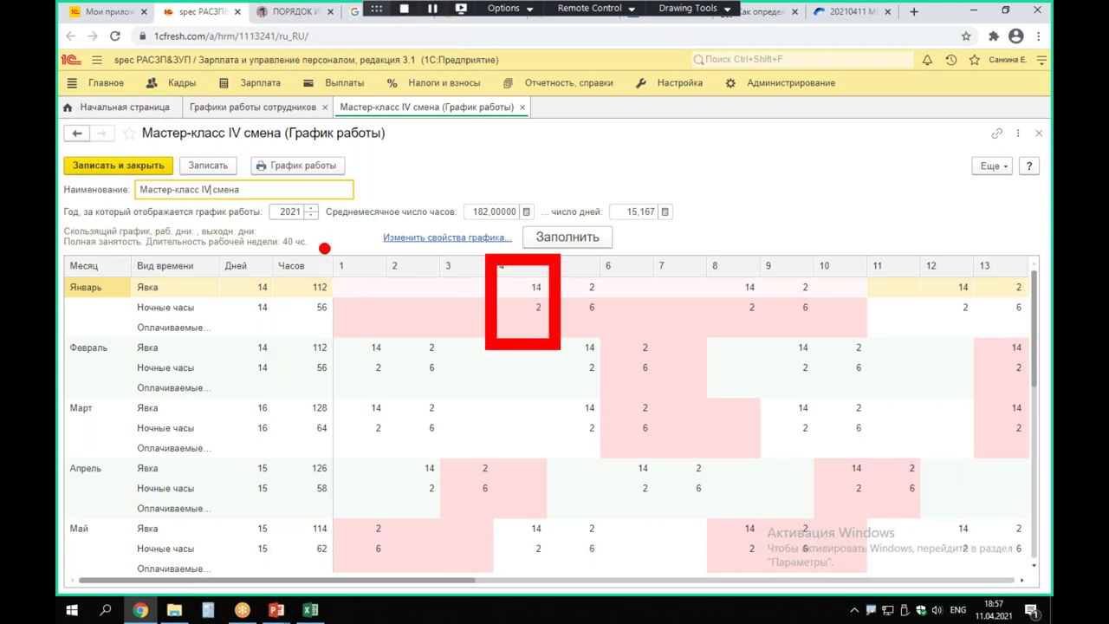
mouse_move(310, 235)
left_mouse_down()
mouse_move(341, 353)
mouse_move(356, 352)
left_mouse_up()
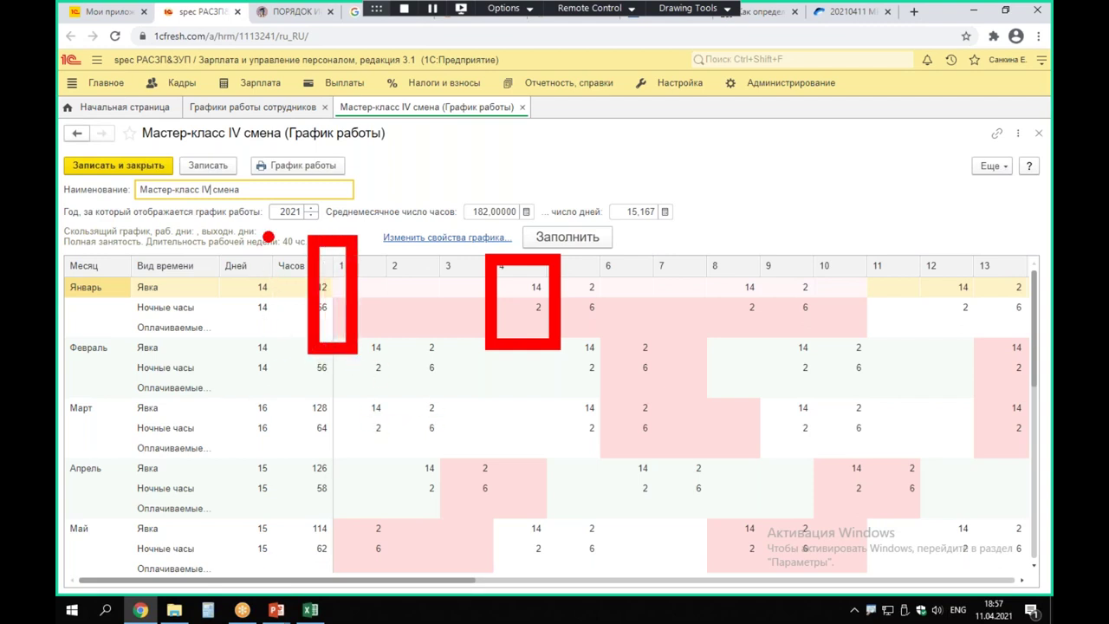
left_click_drag(270, 223, 318, 225)
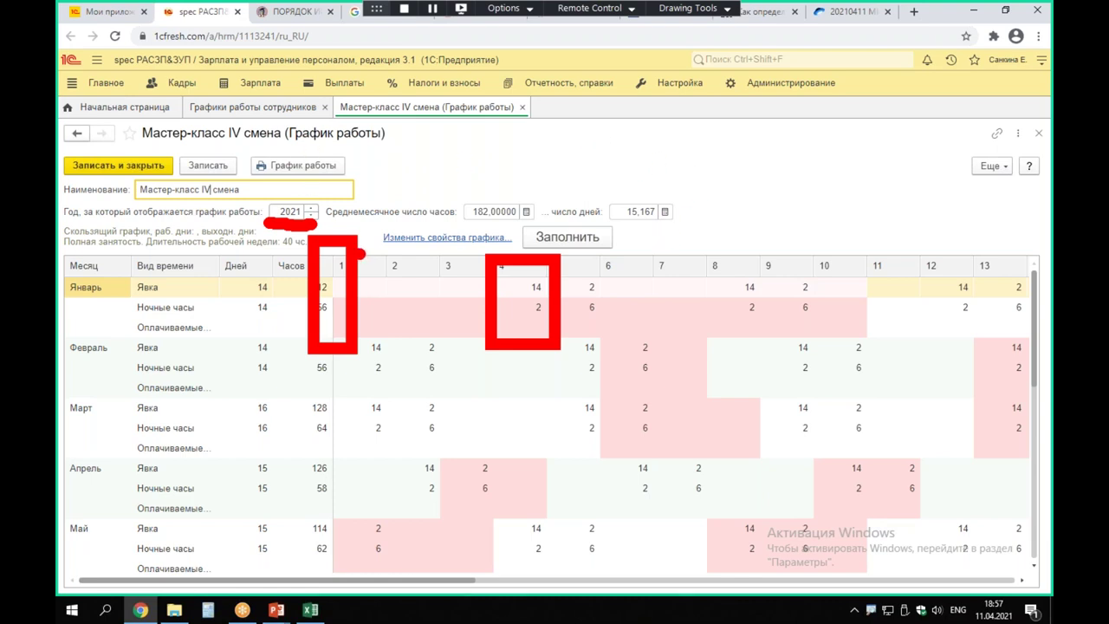
key("Escape")
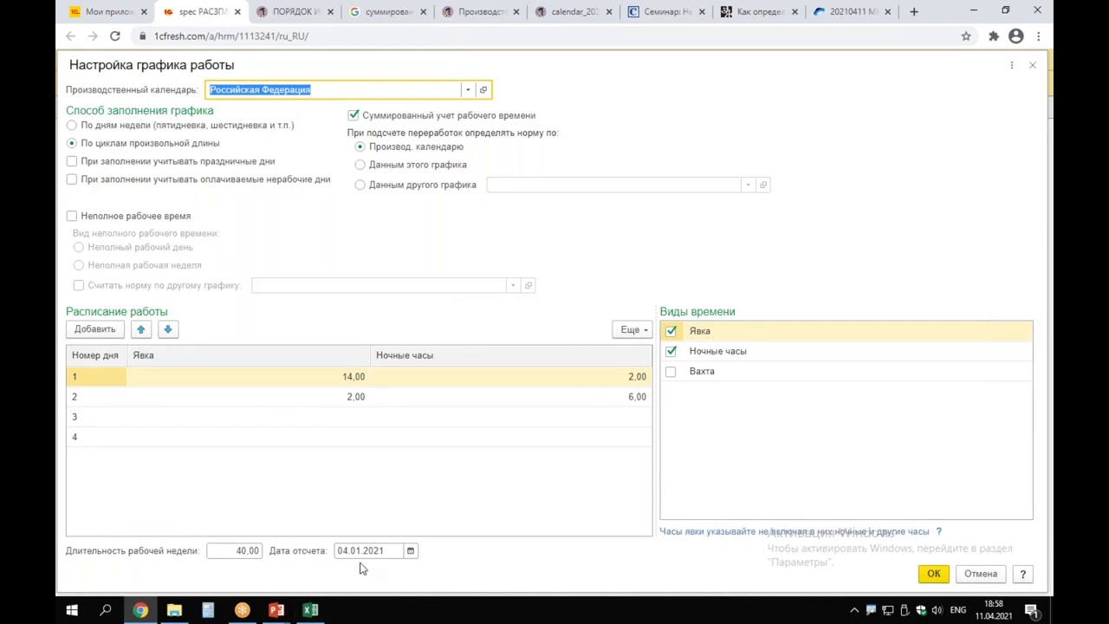
Set «Дата отсчета» to 31.12.2020 in the fourth shift's schedule properties and apply the settings.
left_click(412, 553)
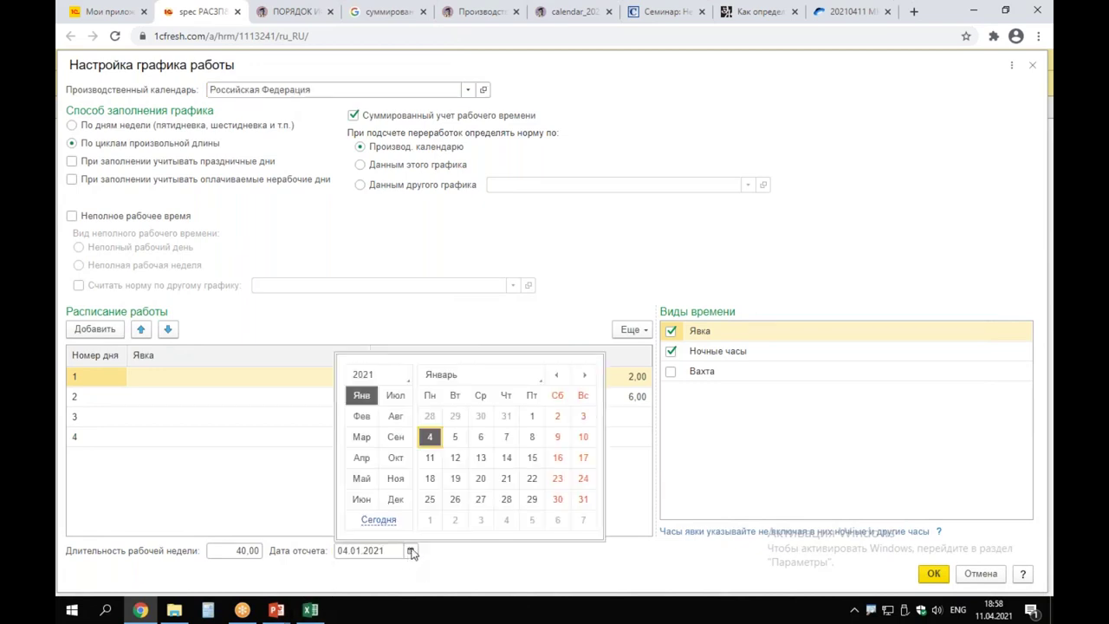
left_click(364, 374)
left_click(366, 348)
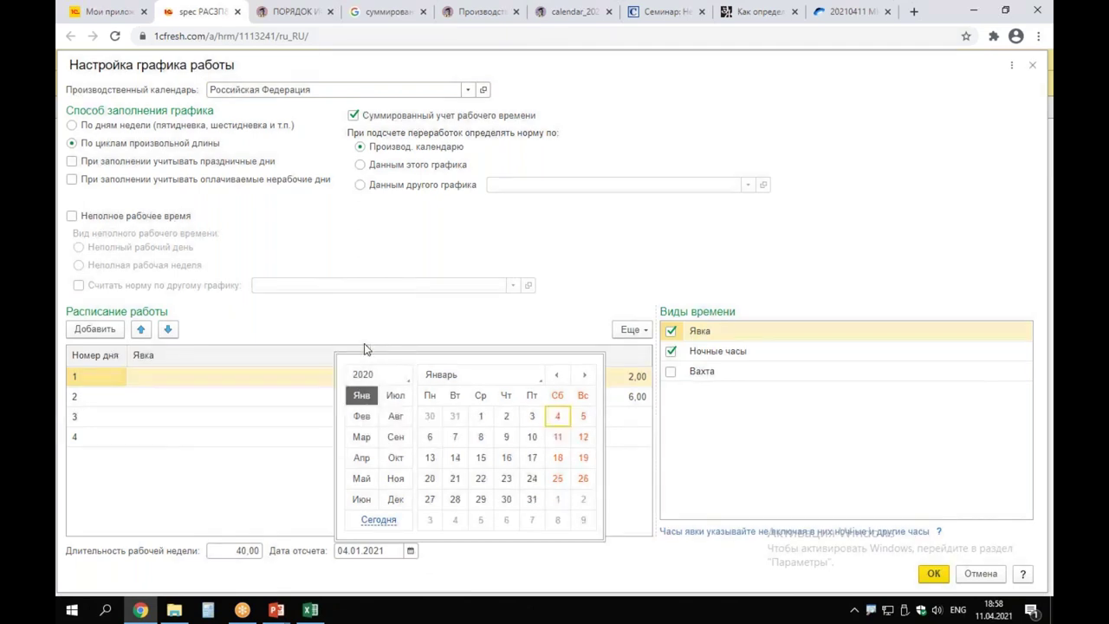
left_click(395, 499)
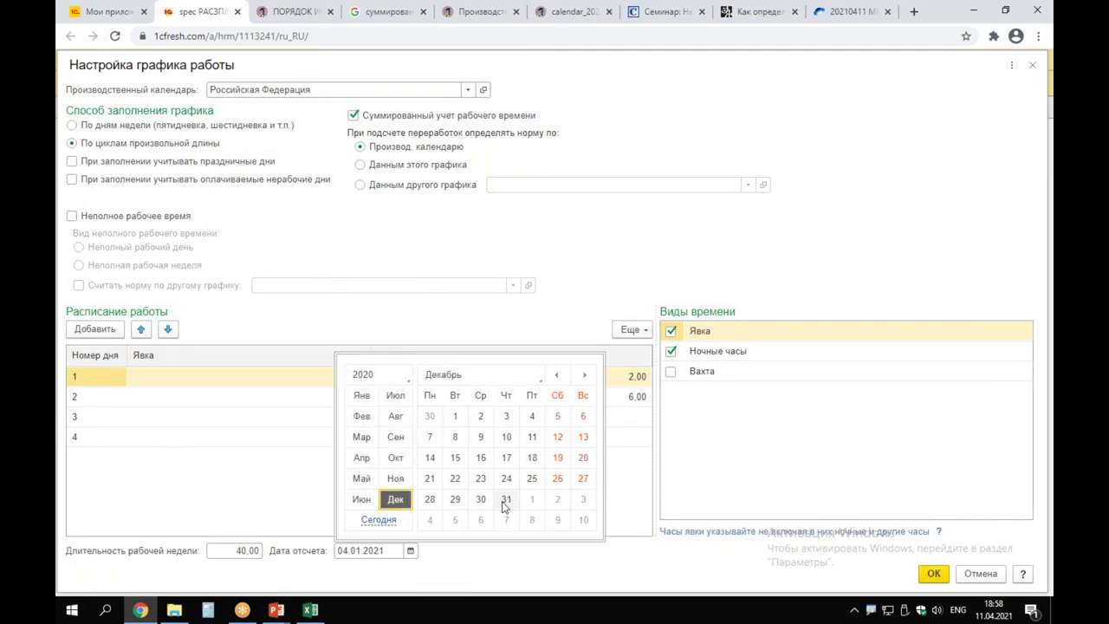
left_click(507, 500)
left_click(390, 550)
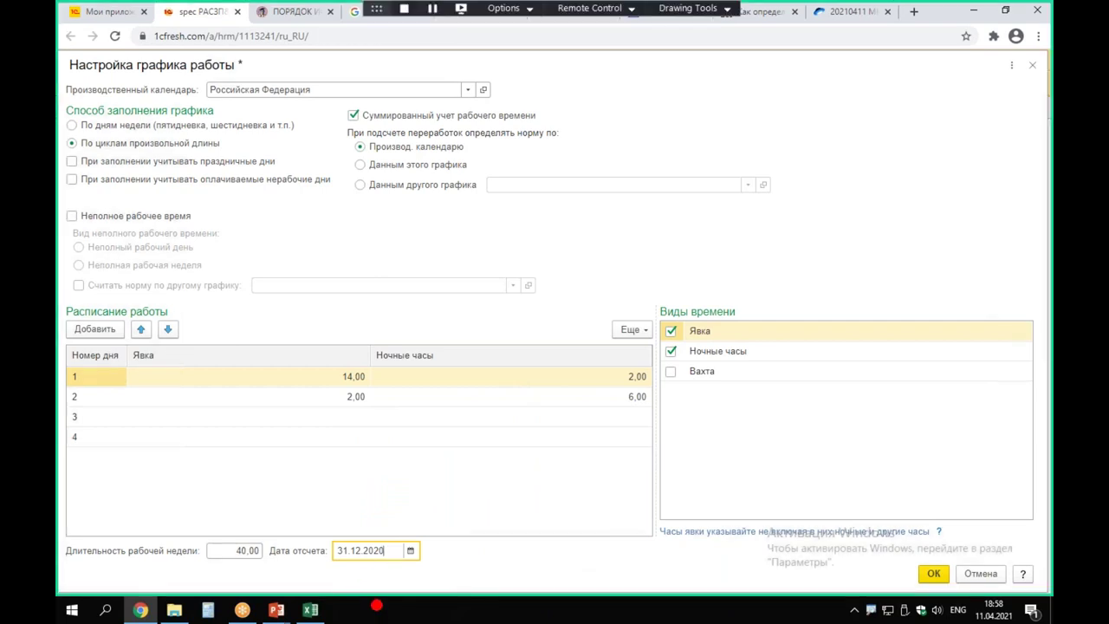
mouse_move(299, 398)
left_mouse_down()
mouse_move(318, 476)
mouse_move(344, 499)
left_mouse_up()
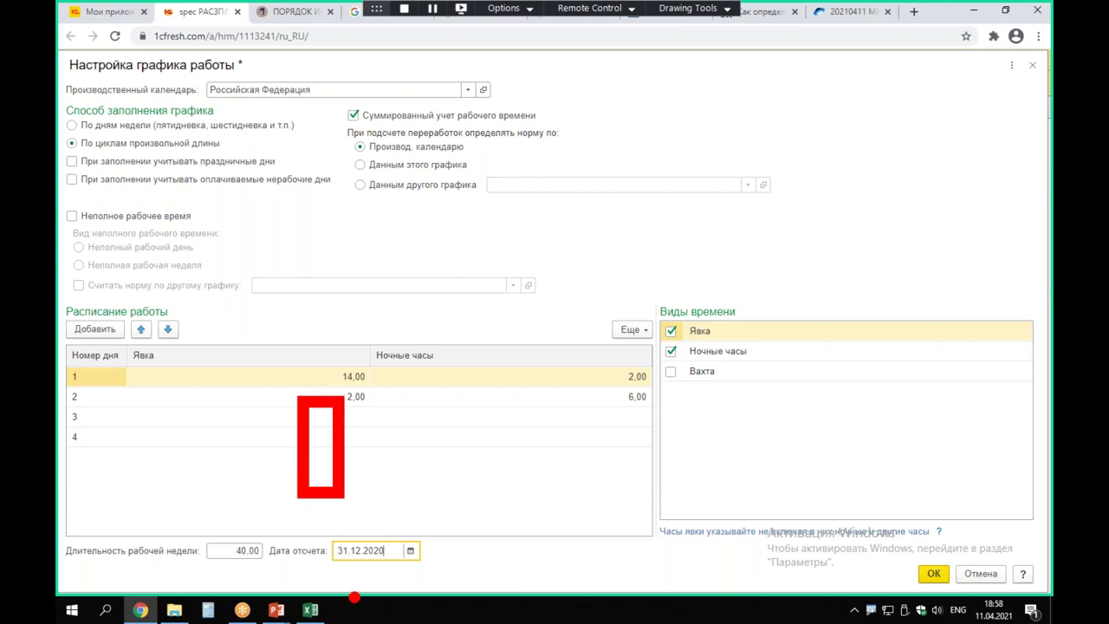
key("Escape")
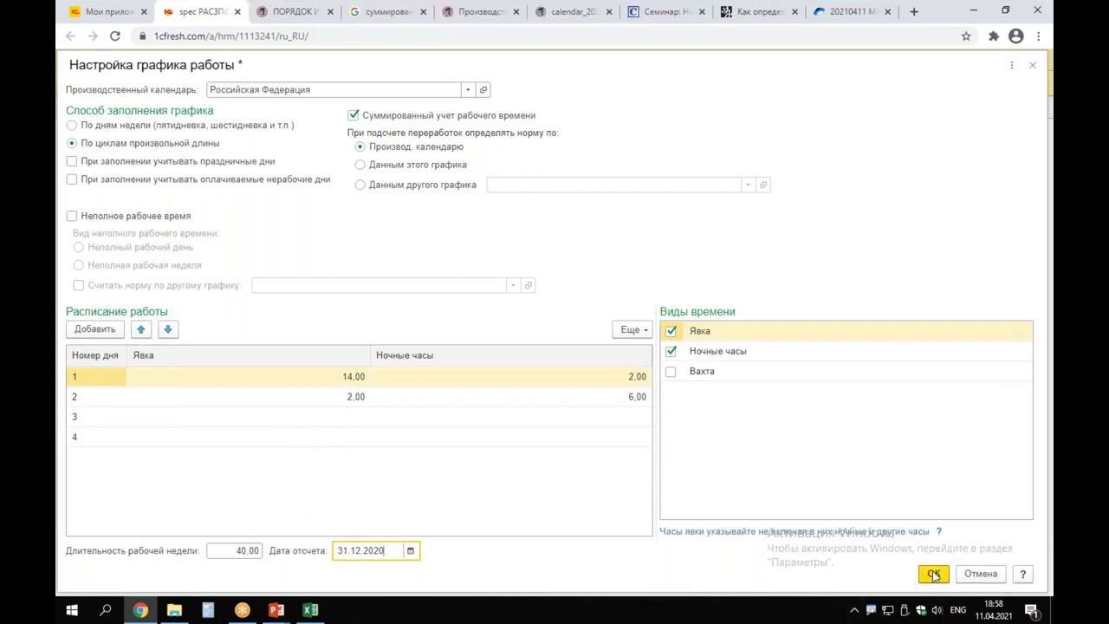
key("ctrl+Return")
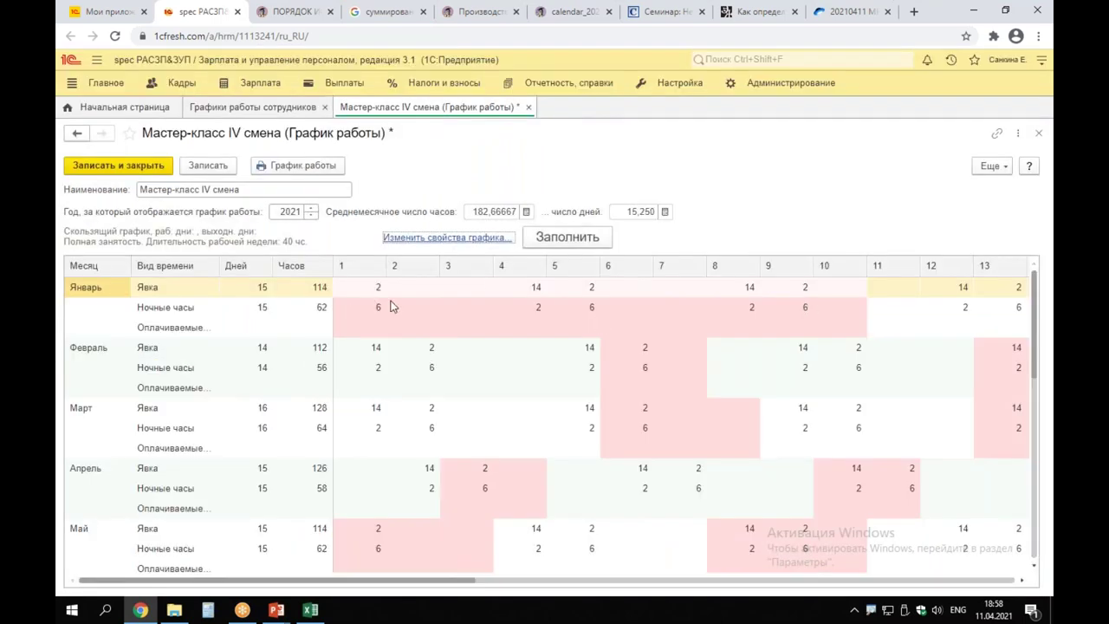
Check the January 1–5 hours in the refilled «Мастер-класс IV смена» schedule.
key("ctrl+d")
mouse_move(379, 263)
left_mouse_down()
mouse_move(407, 317)
mouse_move(597, 332)
mouse_move(490, 317)
left_mouse_up()
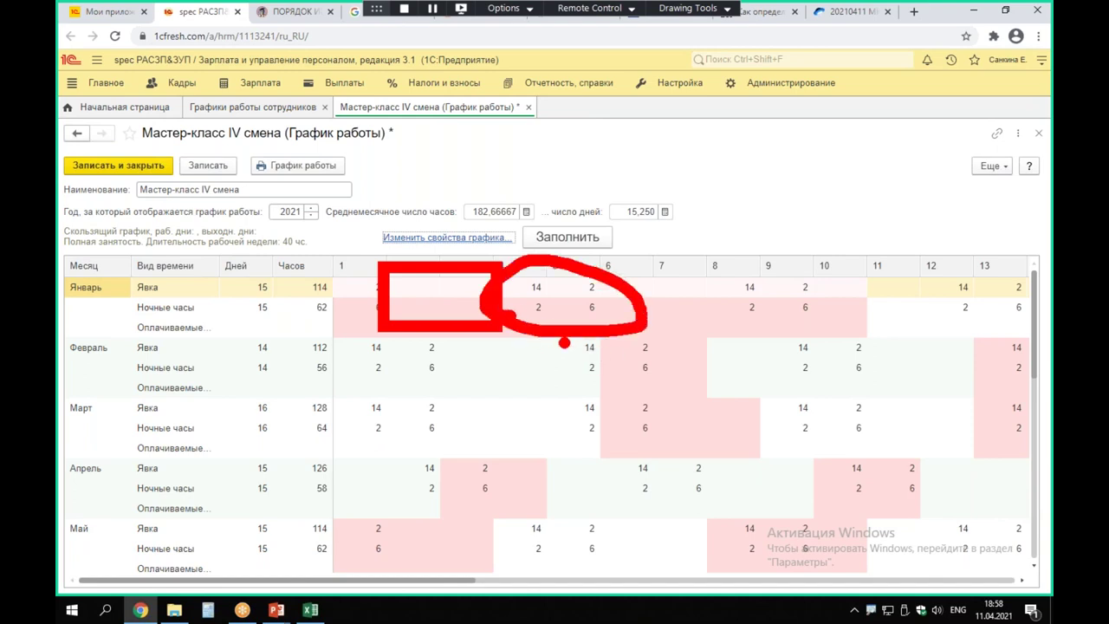
key("Escape")
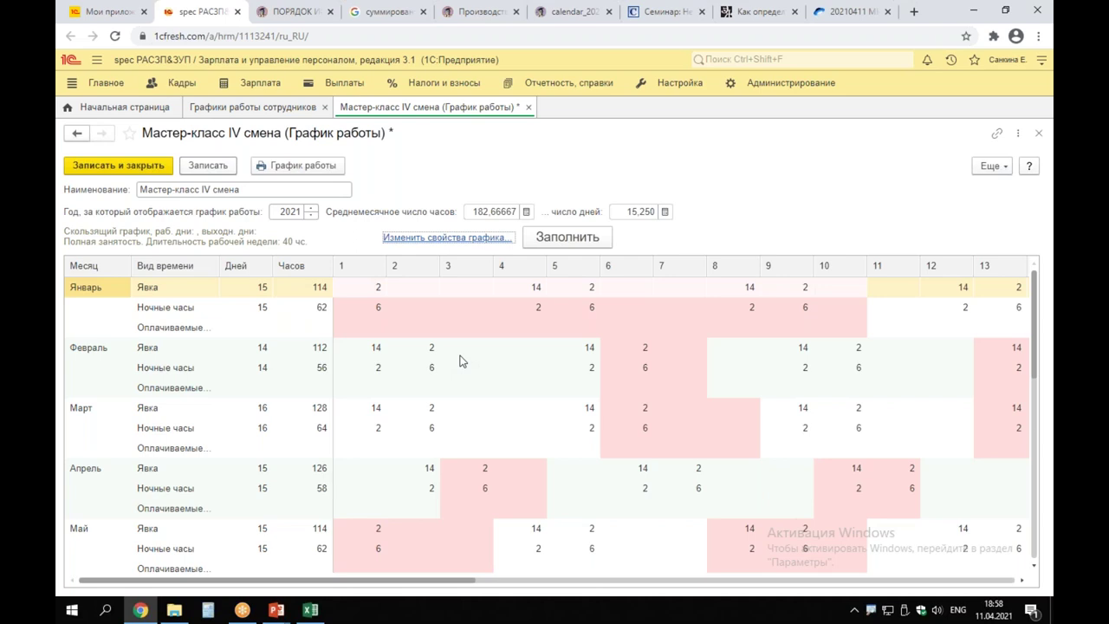
Open the fourth shift's schedule properties and review the «Суммированный учет рабочего времени» norm options and «Длительность рабочей недели».
left_click(438, 238)
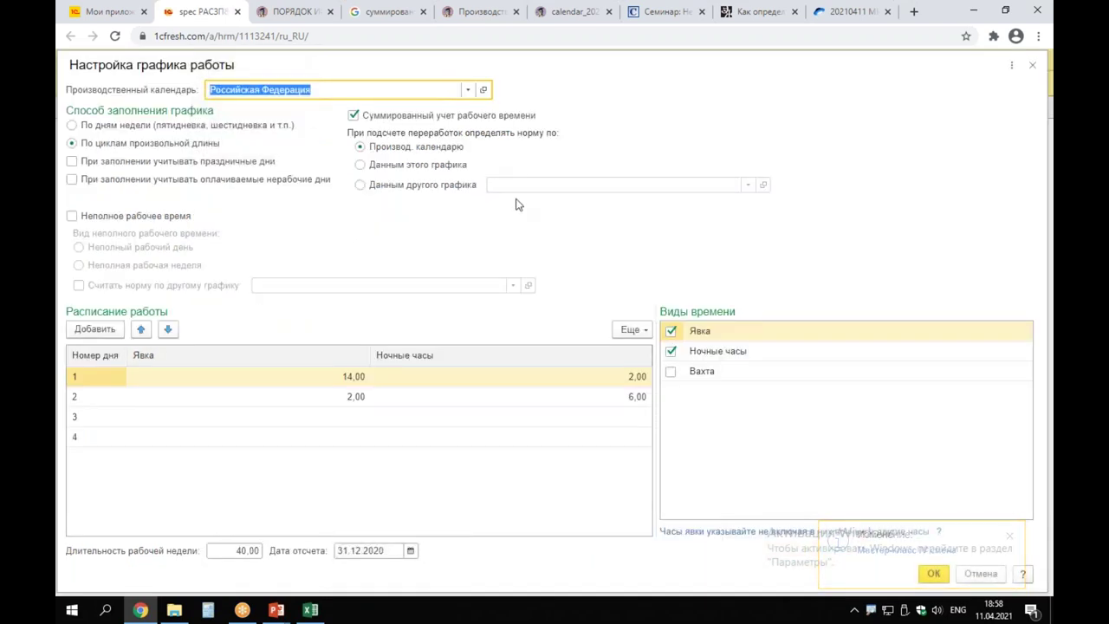
left_click_drag(324, 100, 564, 208)
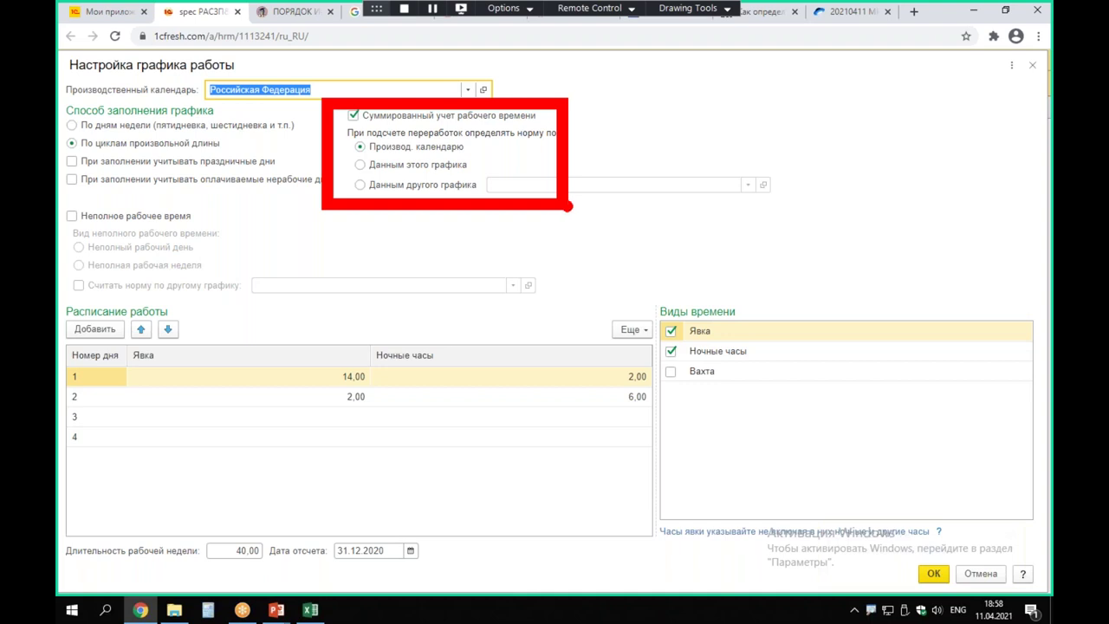
mouse_move(622, 89)
left_mouse_down()
mouse_move(646, 54)
mouse_move(632, 170)
mouse_move(624, 163)
left_mouse_up()
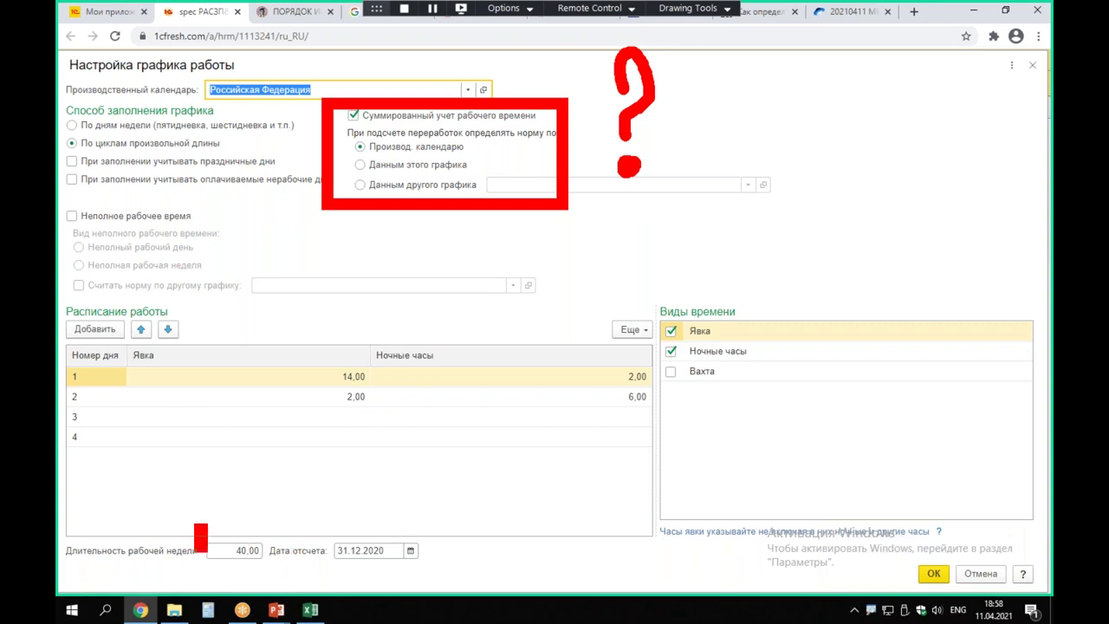
left_click_drag(198, 524, 278, 571)
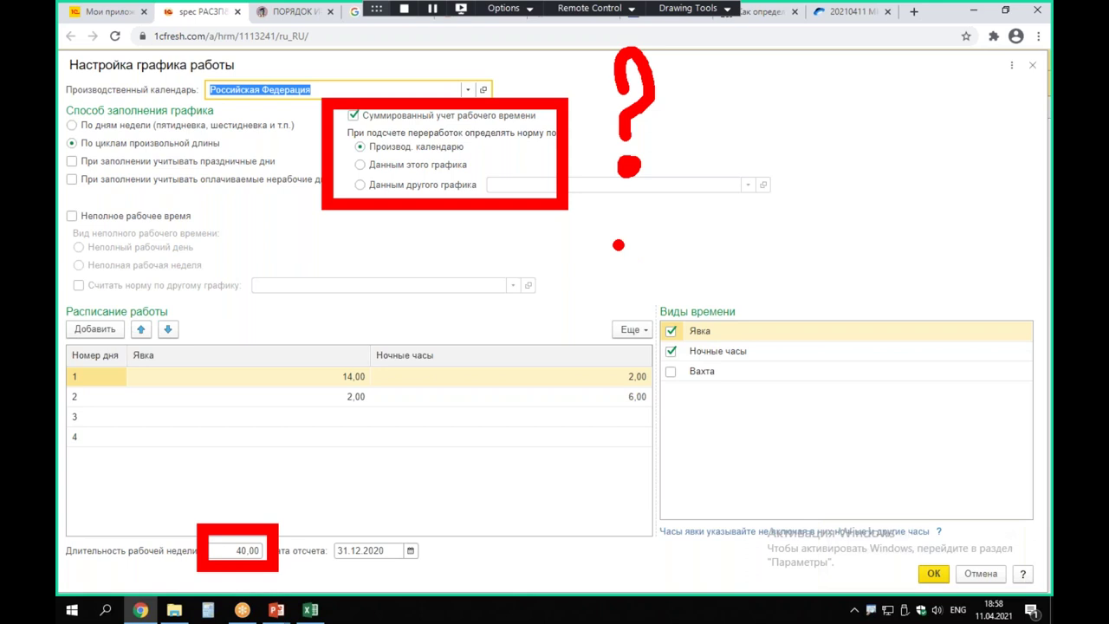
key("Escape")
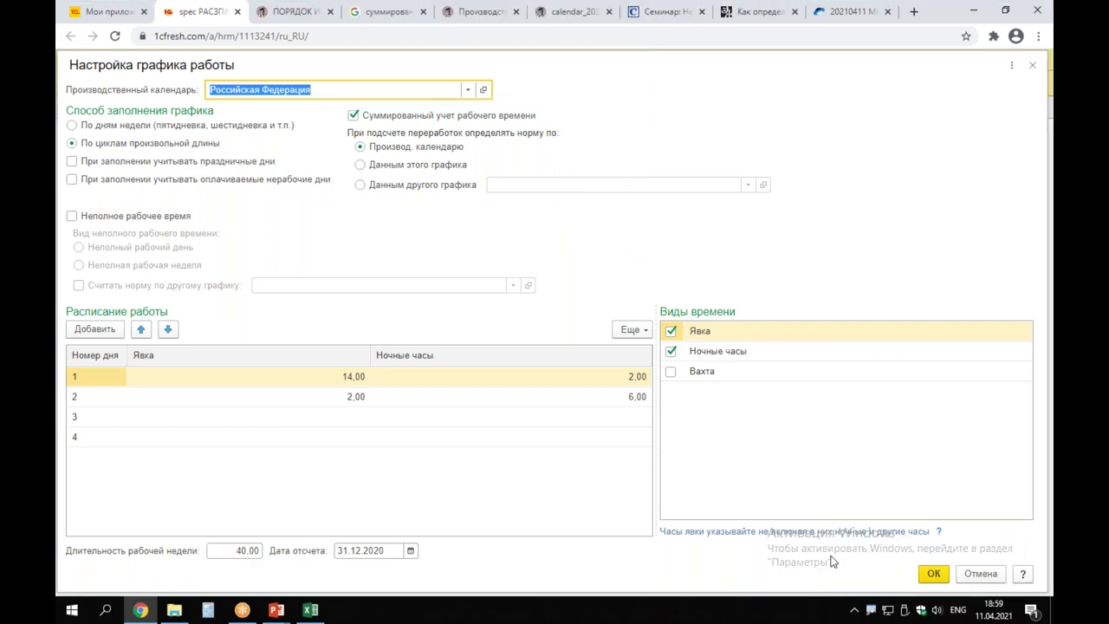
Confirm the schedule properties, save and close the «Мастер-класс IV смена» schedule, and mark the four «Мастер-класс» schedules in the list.
left_click(933, 574)
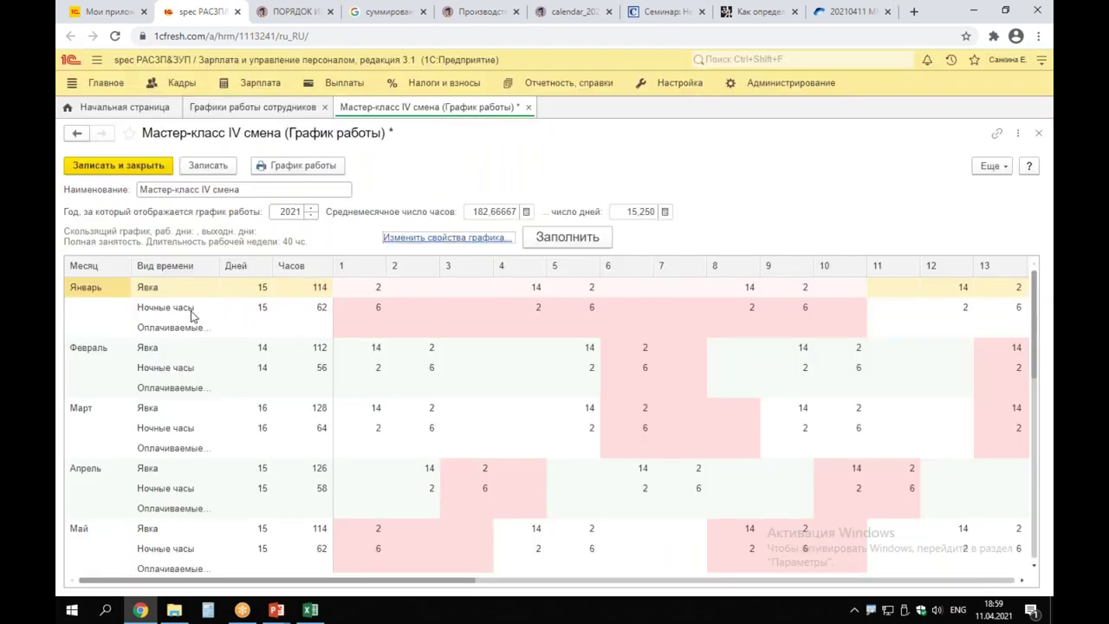
left_click(528, 106)
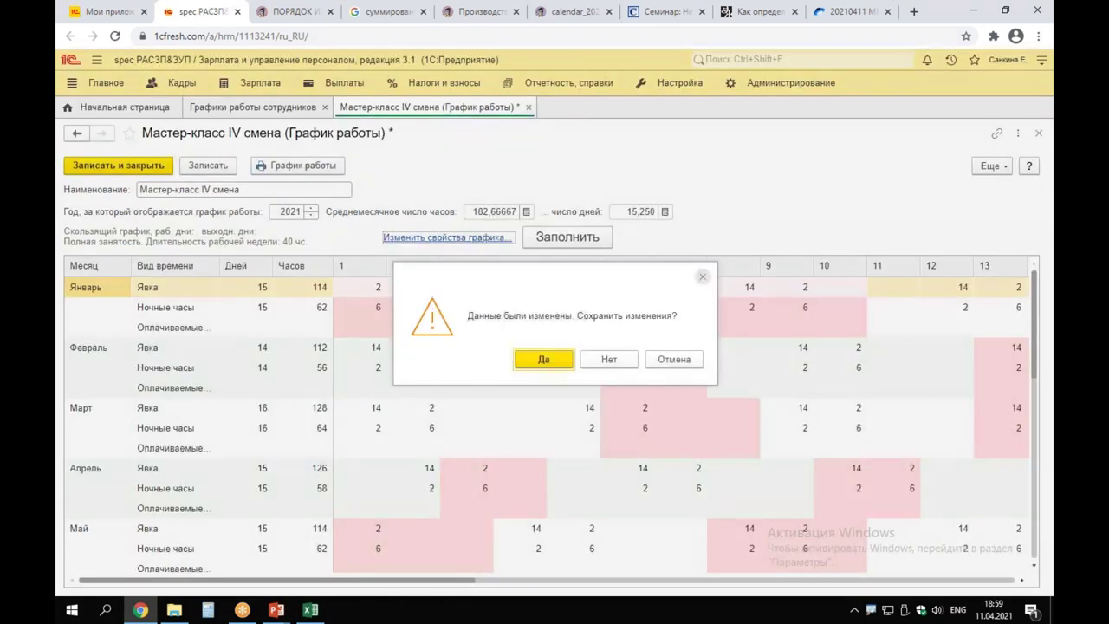
left_click(552, 364)
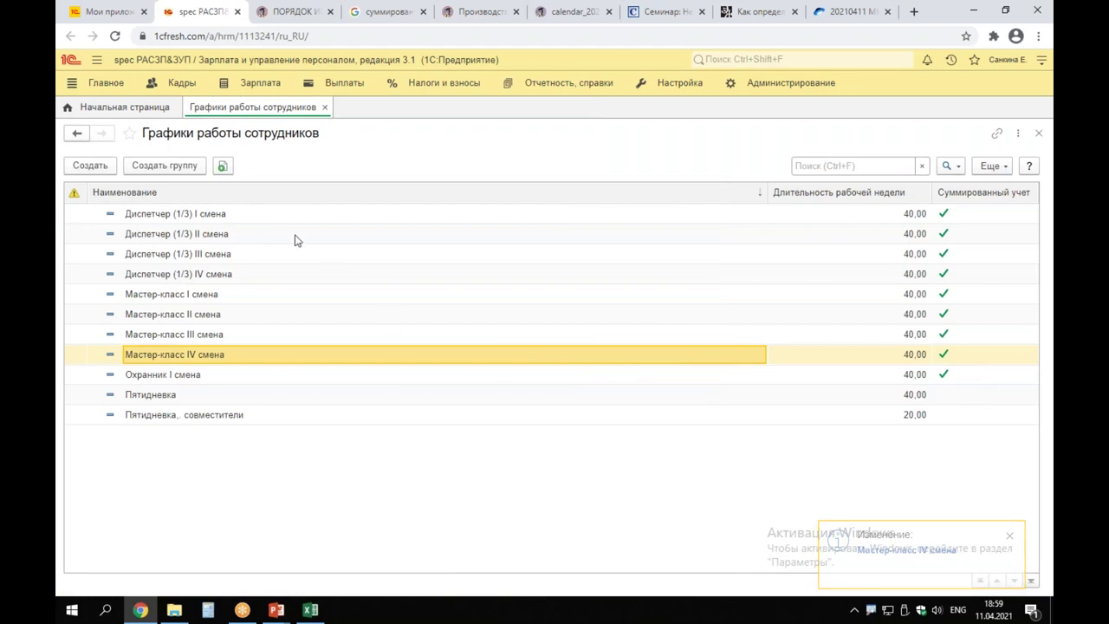
left_click_drag(81, 276, 256, 373)
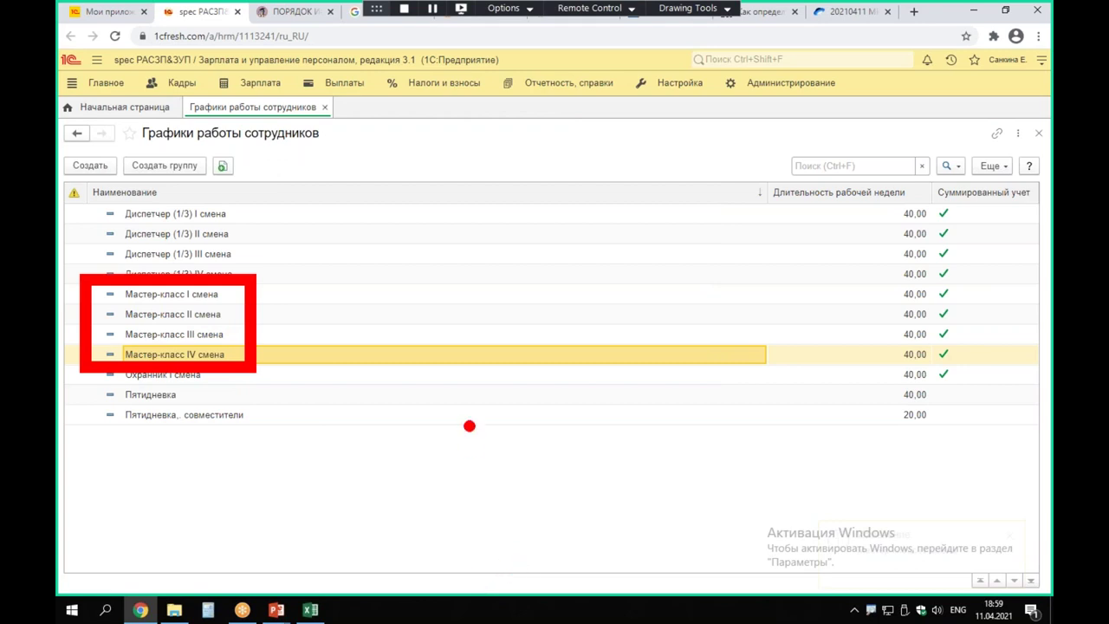
mouse_move(279, 290)
left_mouse_down()
mouse_move(294, 260)
mouse_move(309, 318)
mouse_move(328, 319)
left_mouse_up()
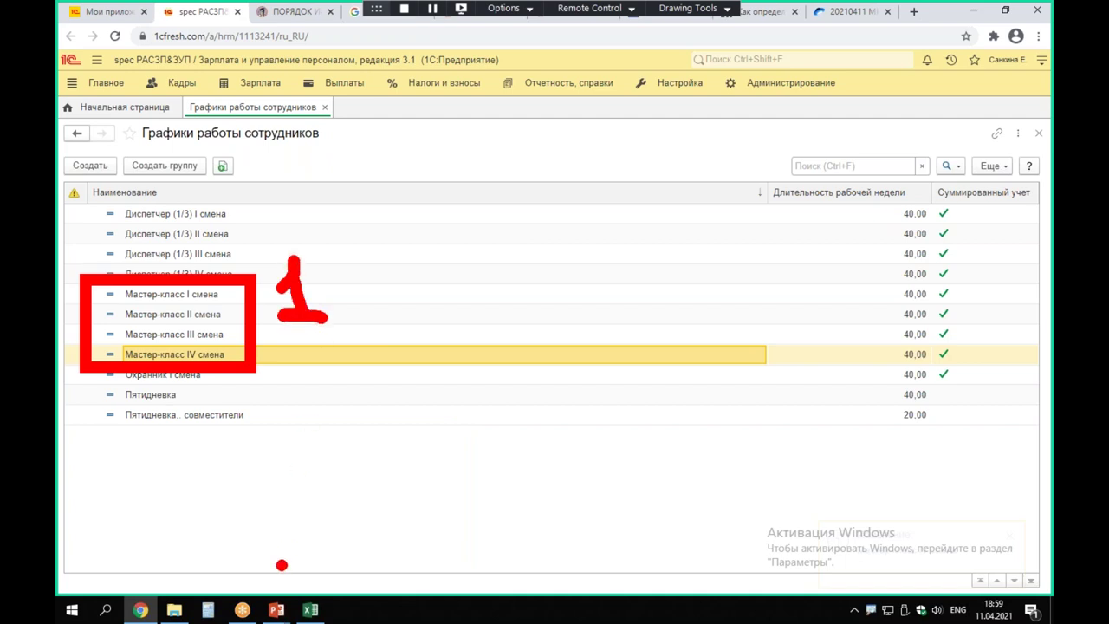
key("Escape")
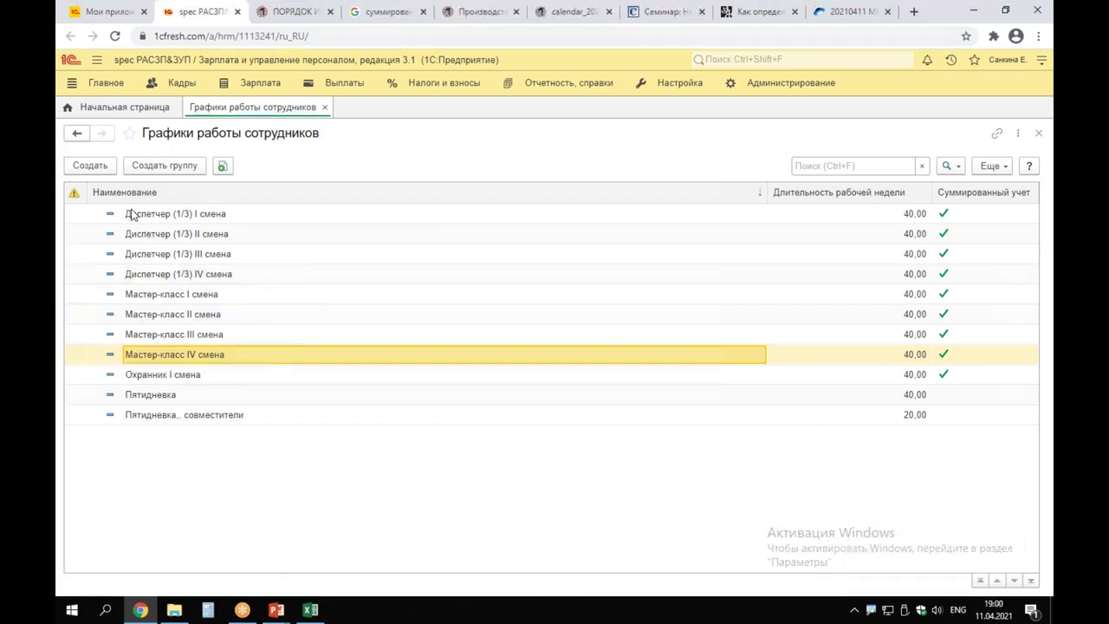
Return to the start page and open the selected employee's «Прием на работу» document dated 01.01.2021.
left_click(114, 110)
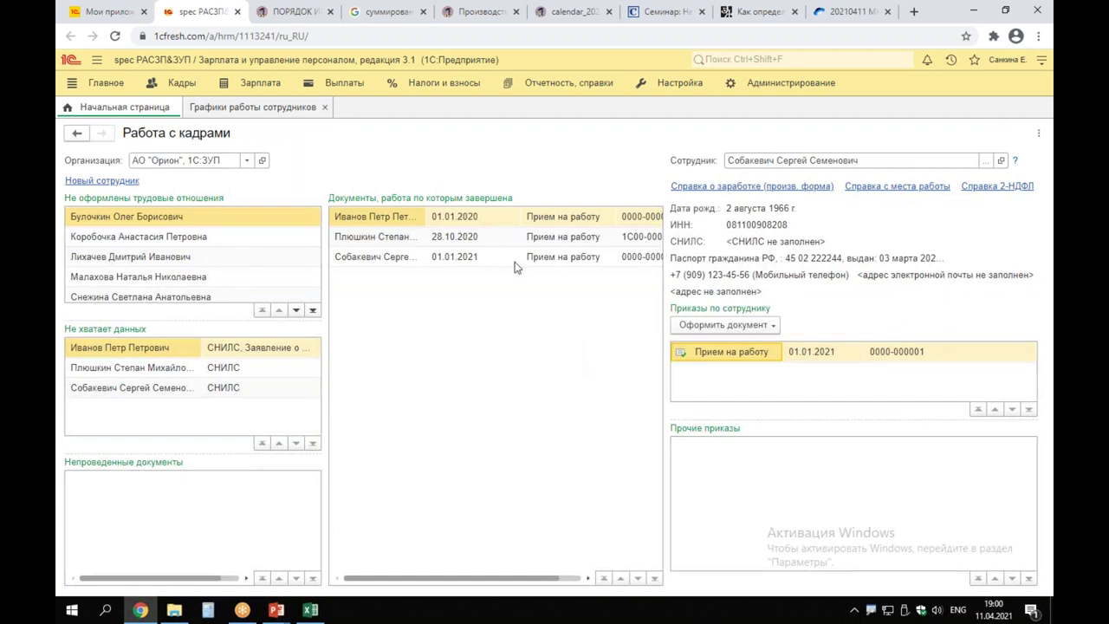
mouse_move(651, 126)
left_mouse_down()
mouse_move(932, 185)
mouse_move(1008, 181)
left_mouse_up()
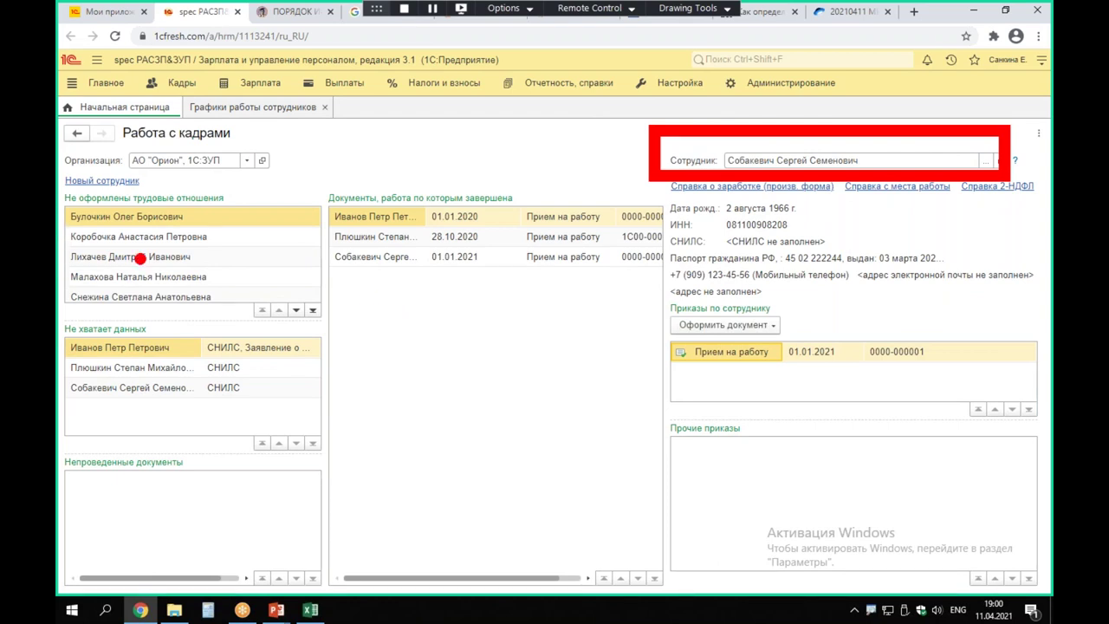
left_click_drag(673, 367, 948, 372)
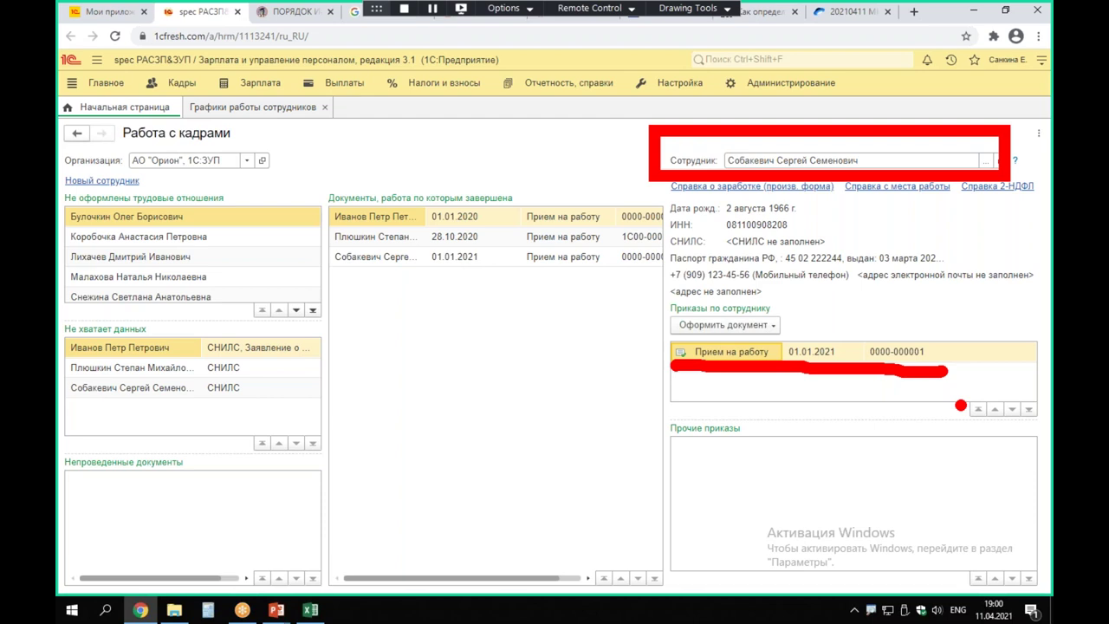
key("Escape")
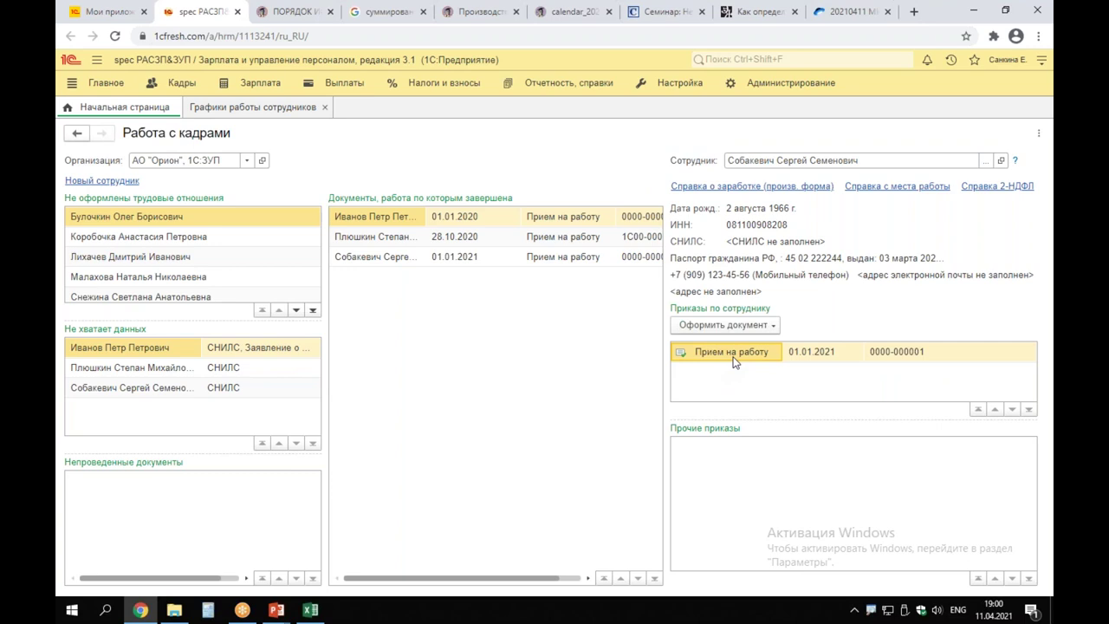
double_click(733, 355)
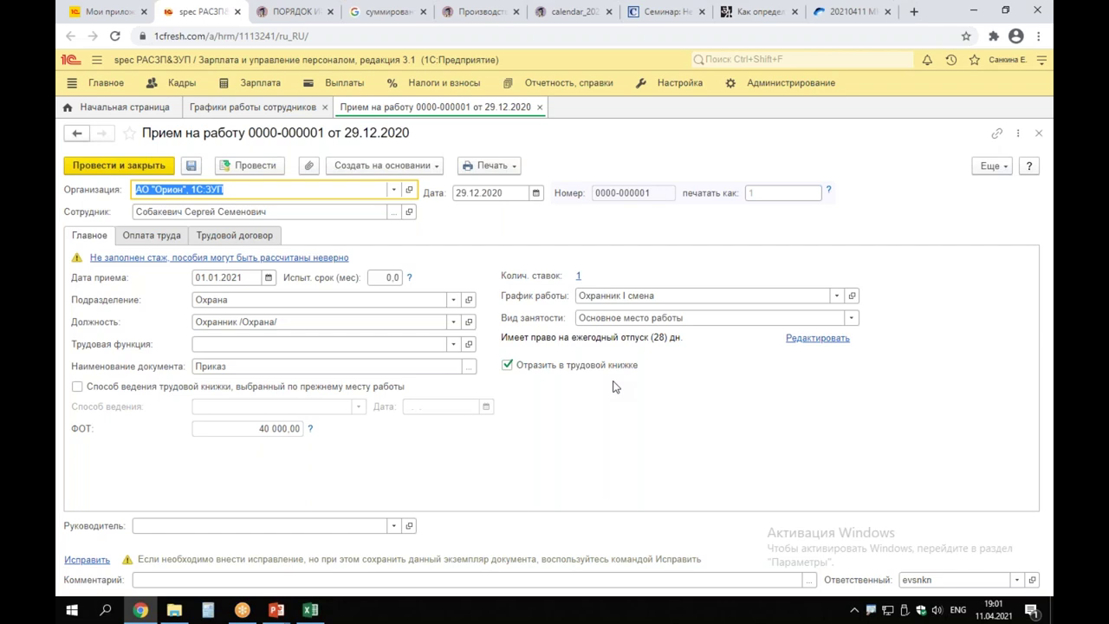
Set «График работы» to «Мастер-класс I смена» in the hiring document and close the document.
left_click(664, 298)
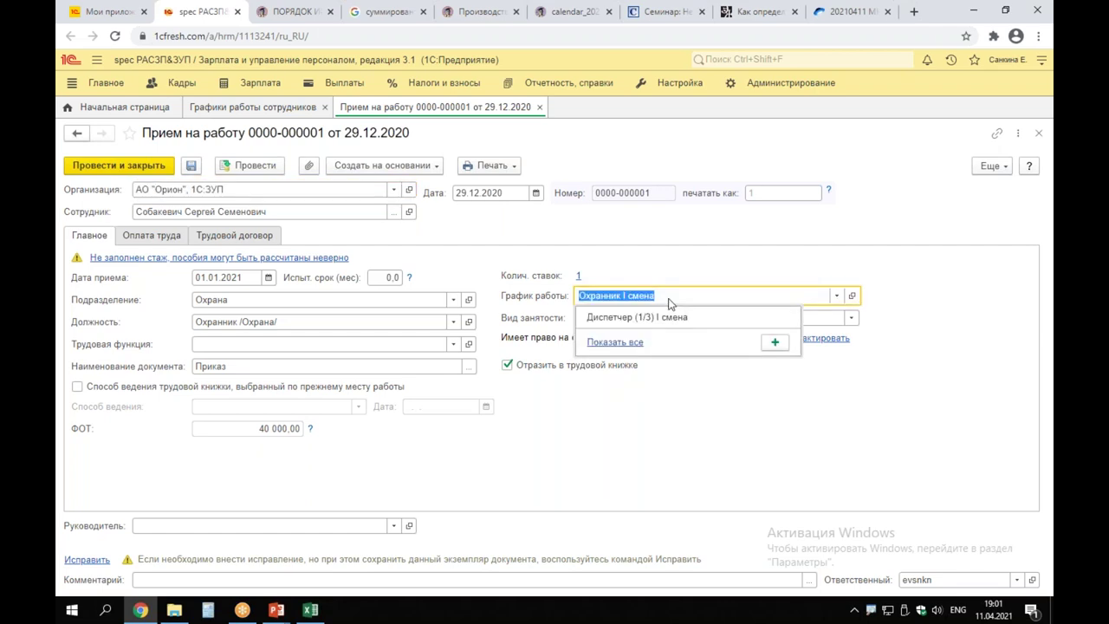
left_click(615, 342)
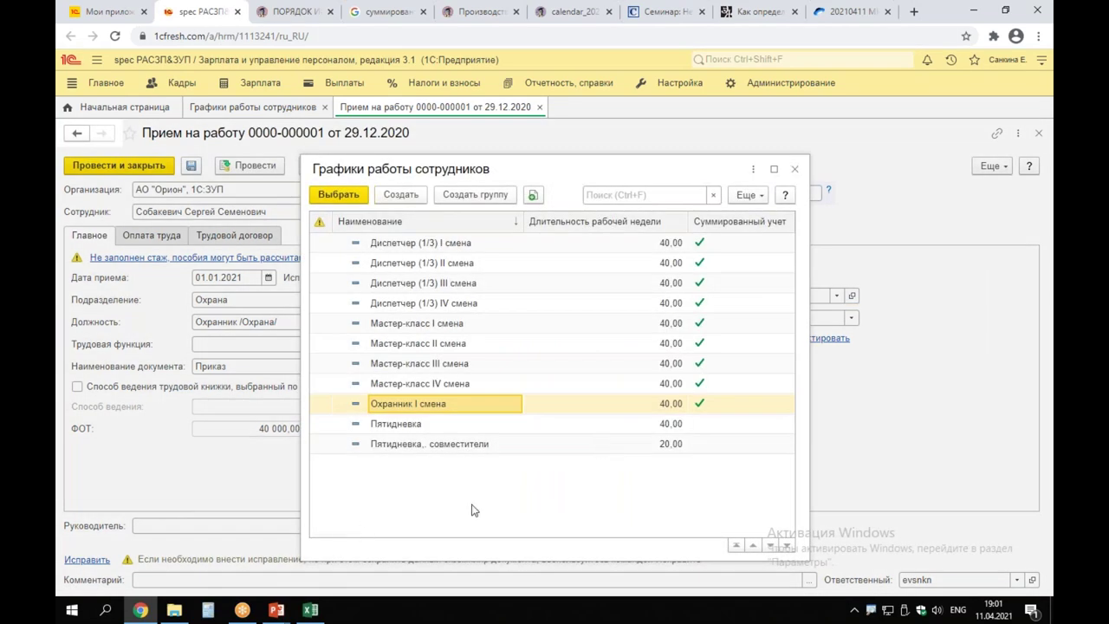
left_click(417, 323)
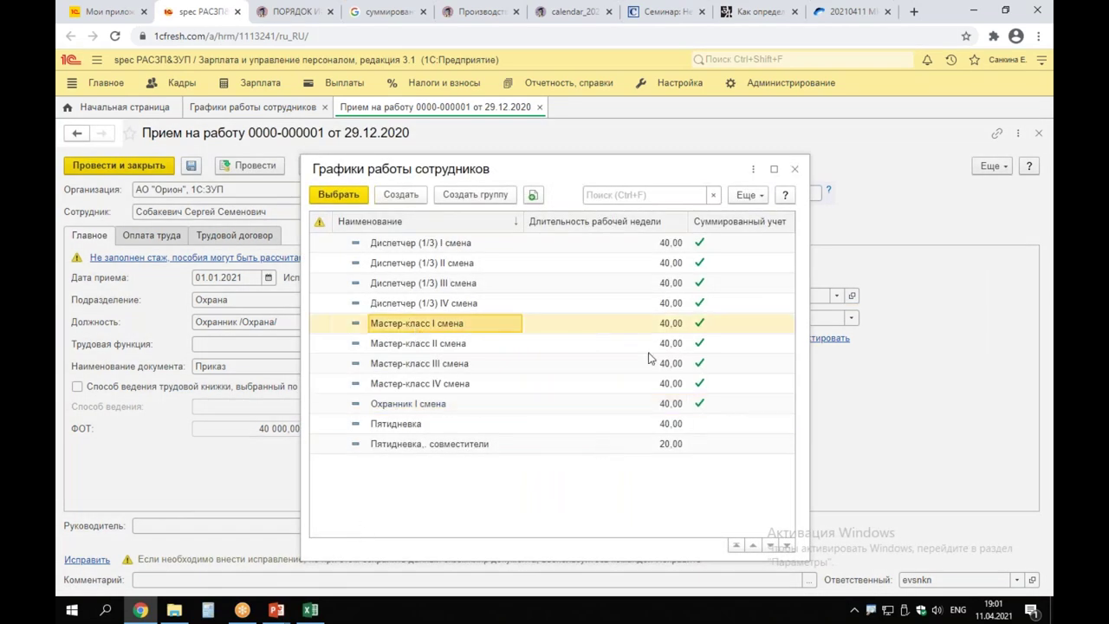
key("Return")
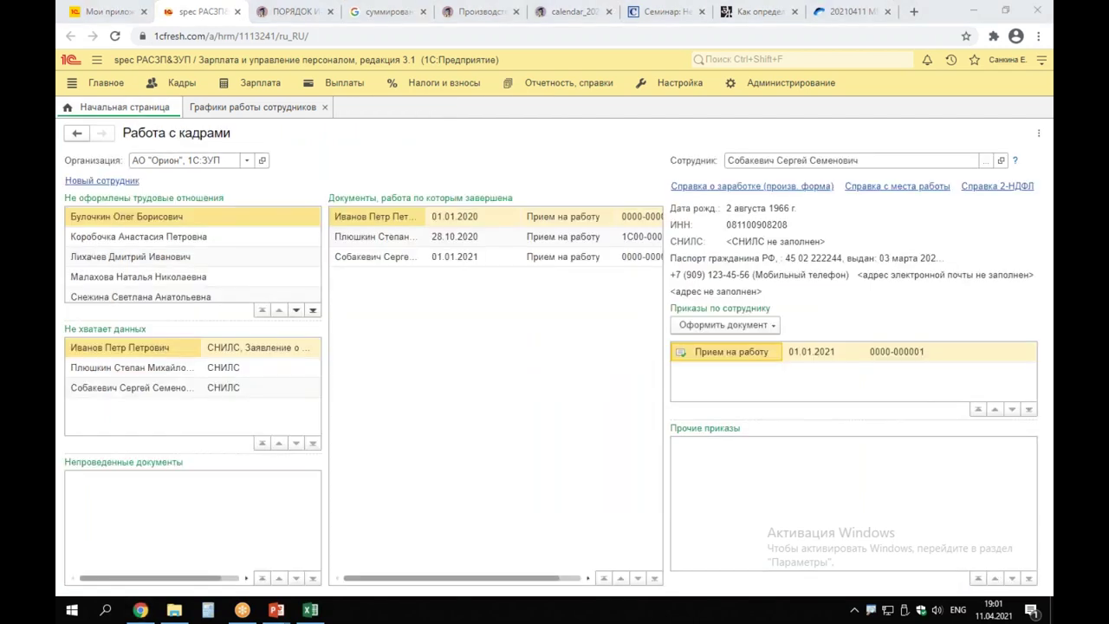
Open the «Табель учета рабочего времени (Т-13)» report from the favorites.
key("alt+Tab")
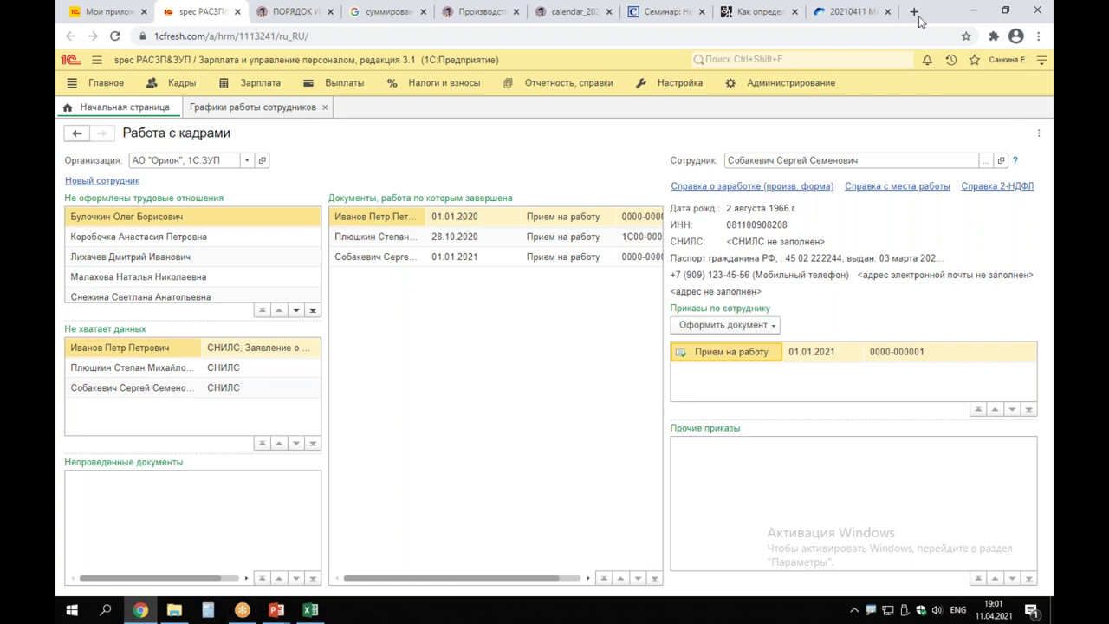
left_click(972, 59)
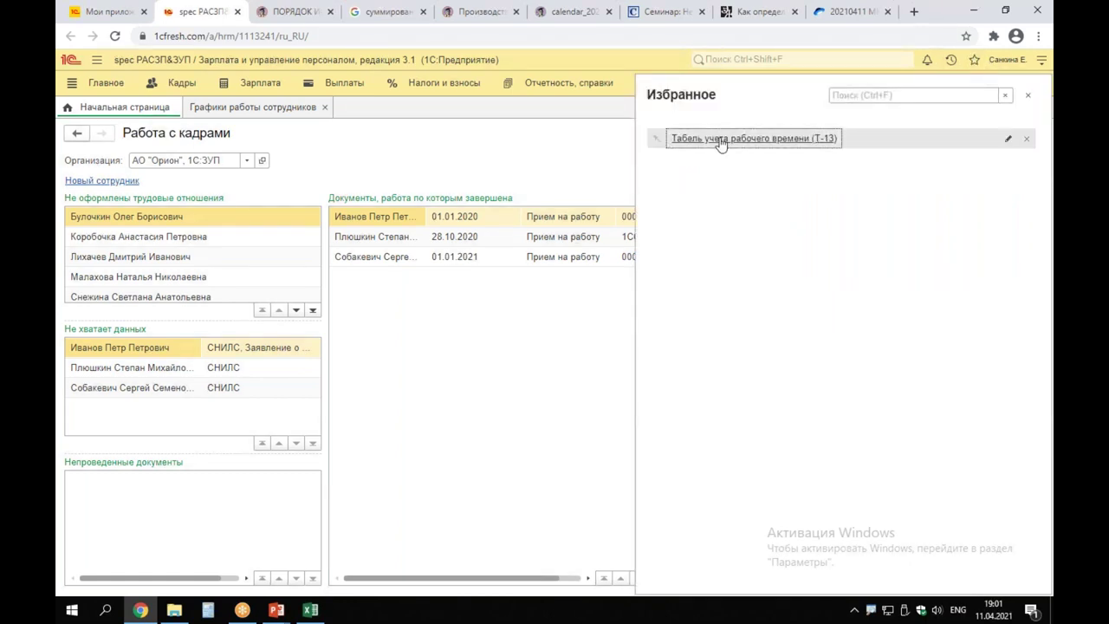
mouse_move(633, 110)
left_mouse_down()
mouse_move(733, 164)
mouse_move(858, 172)
left_mouse_up()
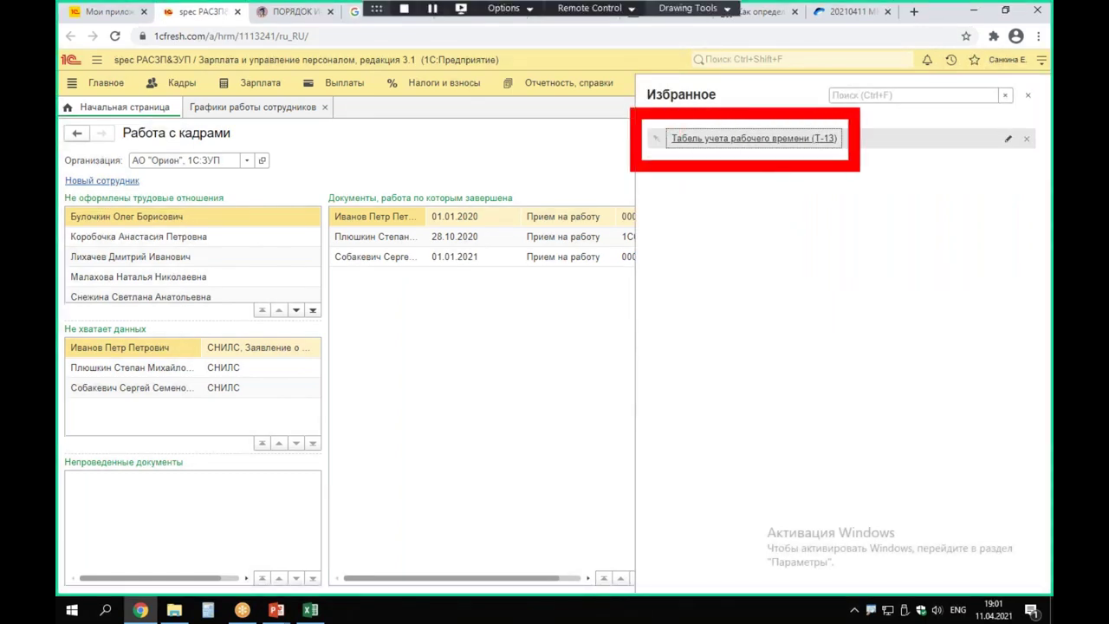
mouse_move(295, 83)
left_mouse_down()
mouse_move(201, 48)
mouse_move(246, 119)
mouse_move(293, 73)
left_mouse_up()
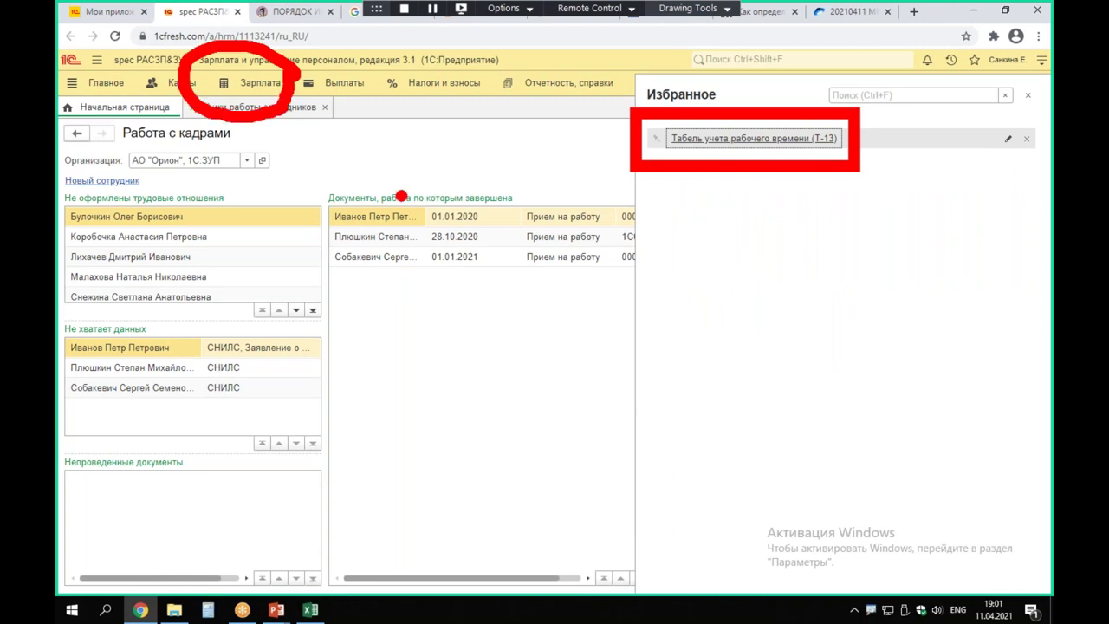
key("Escape")
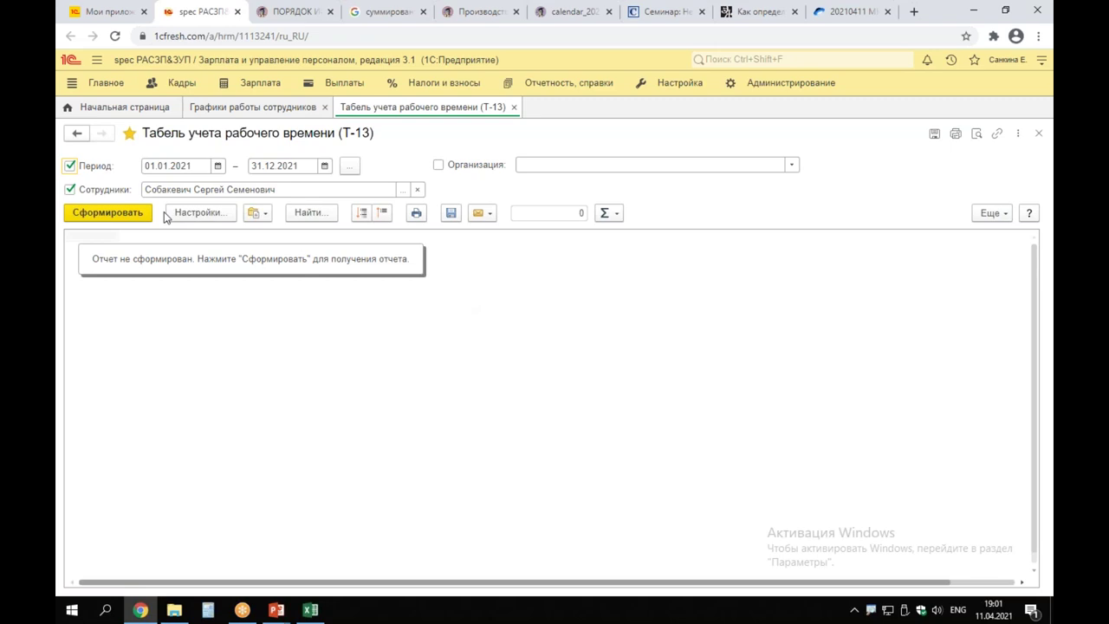
Generate the Т-13 timesheet for the selected employee for the period 01.01.2021–31.12.2021.
mouse_move(61, 166)
left_mouse_down()
mouse_move(461, 229)
mouse_move(442, 210)
left_mouse_up()
key("Escape")
key("ctrl+Return")
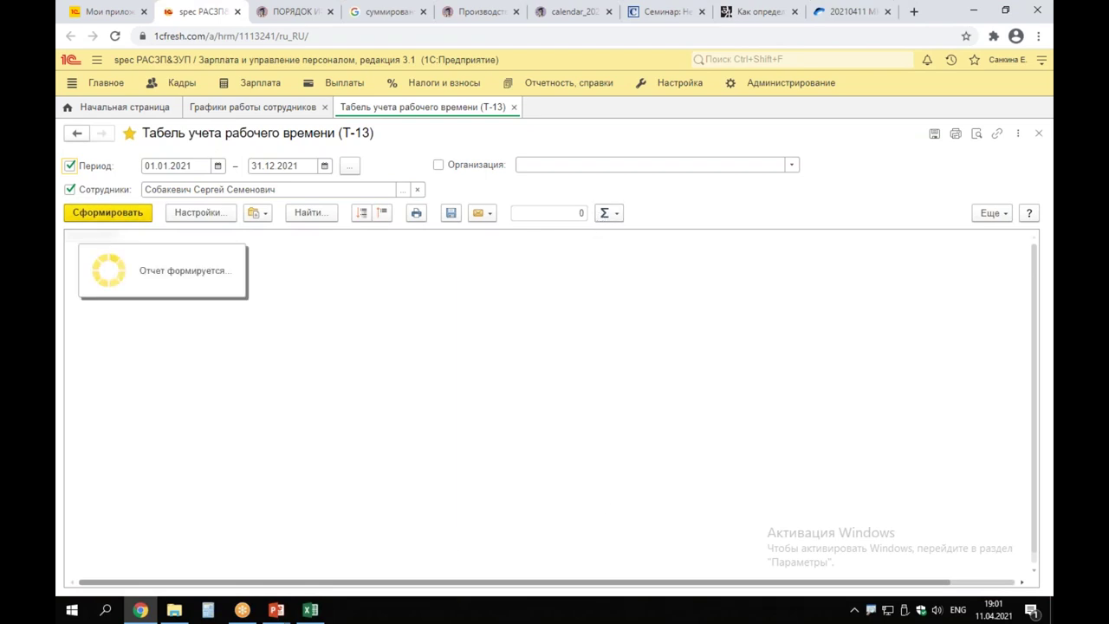
Switch to the «норма1су» sheet in Excel and review the monthly 40-hour norms, marking a temporary «+120» beside the yearly total.
left_click(317, 611)
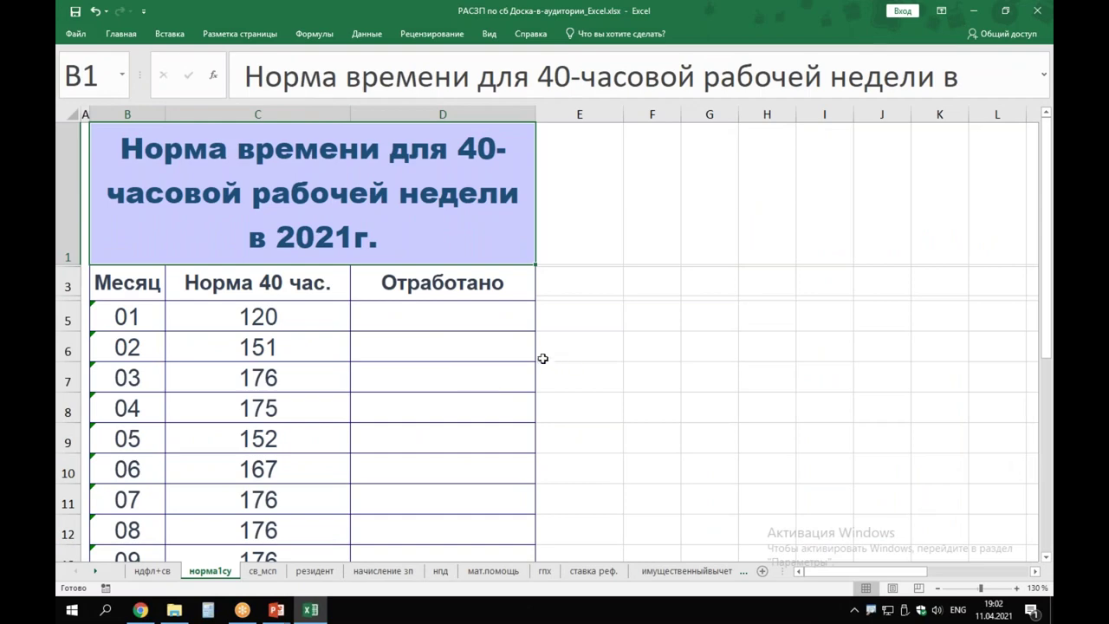
scroll(295, 369, "down", 1)
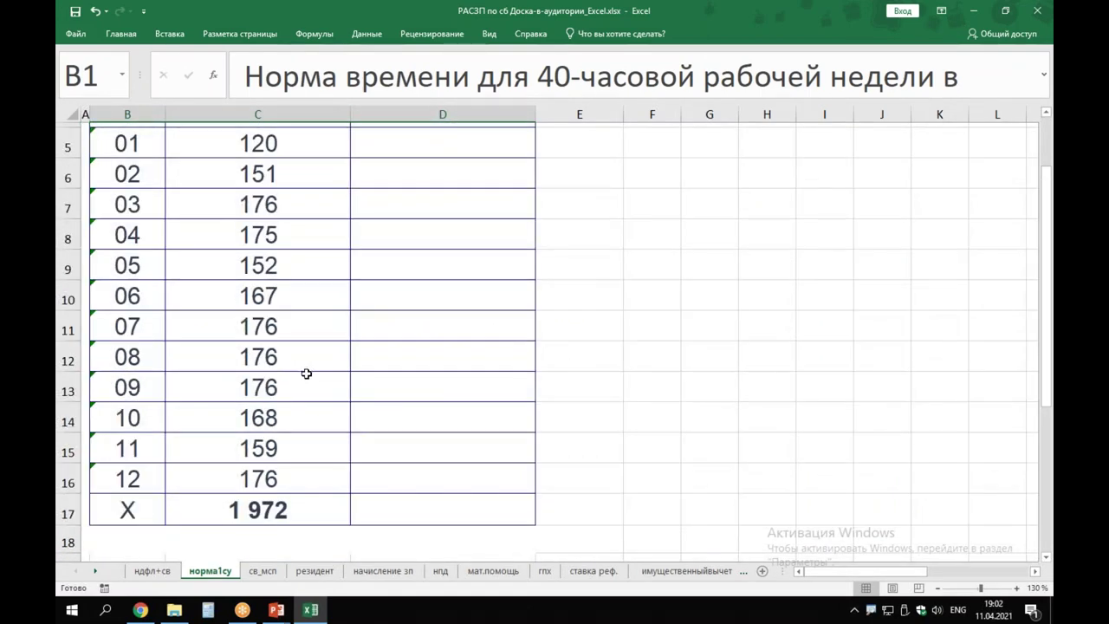
key("ctrl+shift+d")
mouse_move(329, 499)
left_mouse_down()
mouse_move(339, 509)
mouse_move(331, 515)
mouse_move(383, 482)
mouse_move(409, 485)
mouse_move(449, 522)
mouse_move(487, 490)
left_mouse_up()
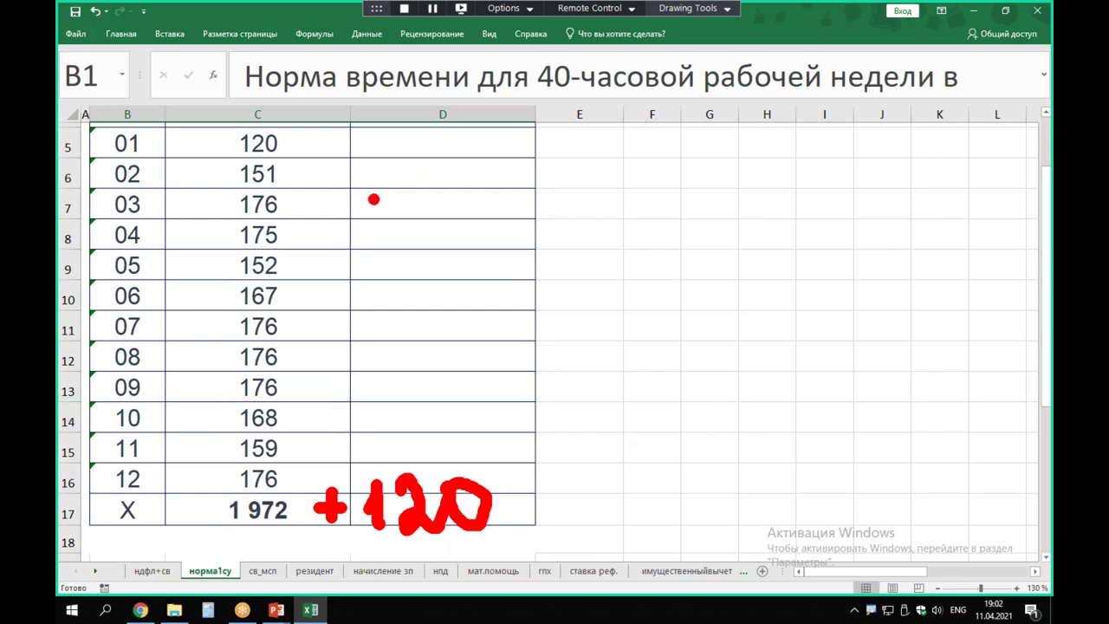
left_click_drag(364, 180, 364, 185)
left_click(370, 240)
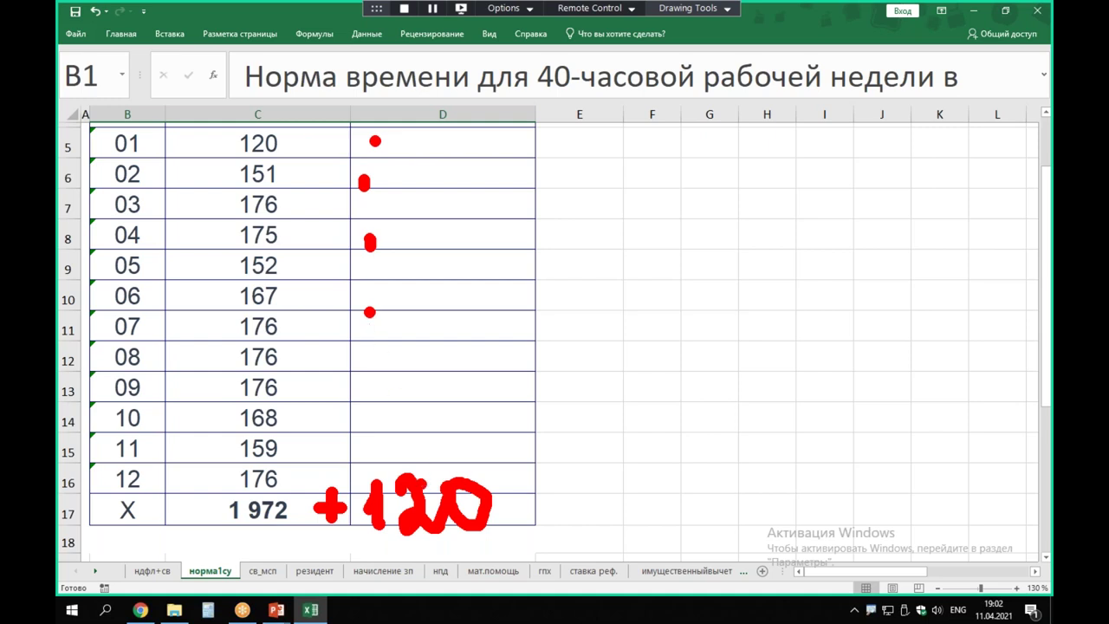
key("Escape")
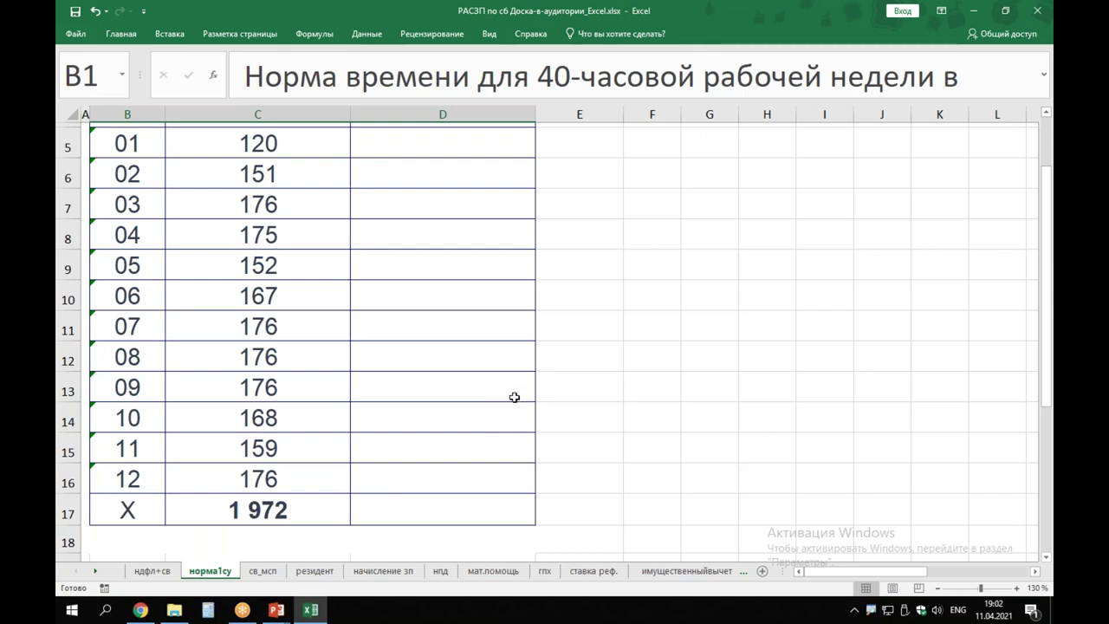
Review the 2021 norm table from its heading to the total row and mark a temporary «+5» over the «Отработано» column.
scroll(514, 396, "up", 2)
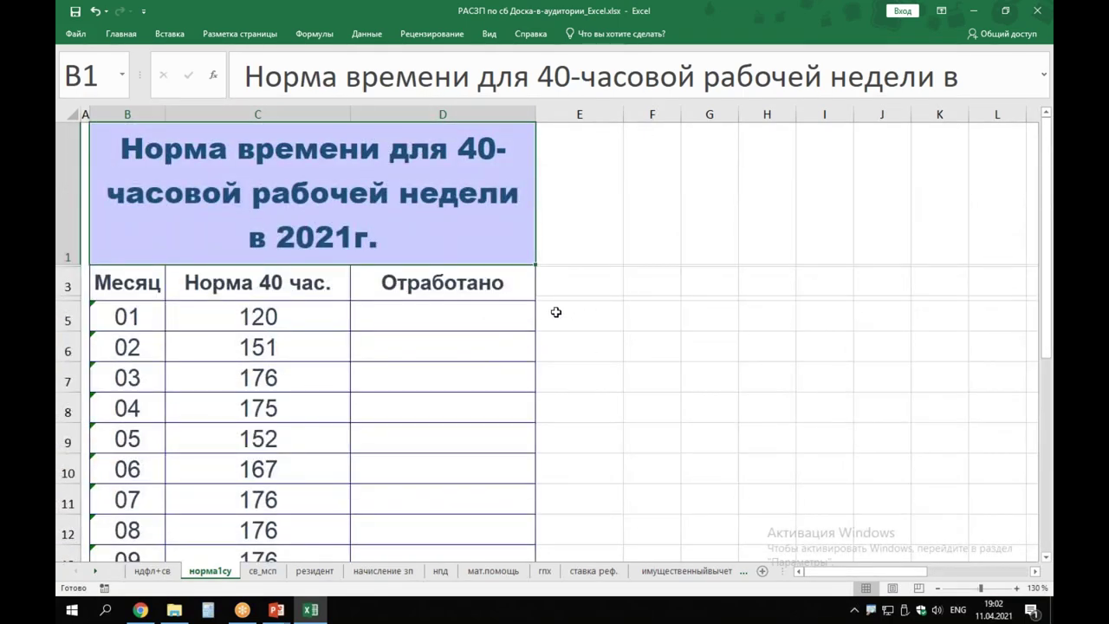
scroll(556, 312, "down", 2)
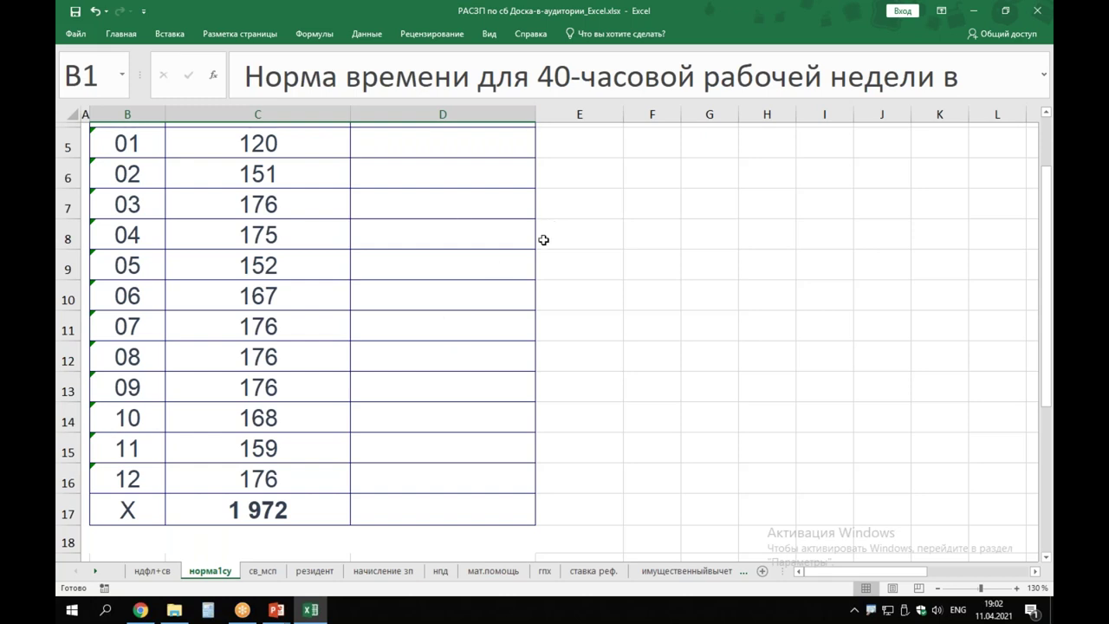
left_click_drag(438, 208, 548, 210)
left_click_drag(505, 161, 505, 283)
mouse_move(592, 174)
left_mouse_down()
mouse_move(574, 277)
mouse_move(629, 172)
mouse_move(686, 170)
left_mouse_up()
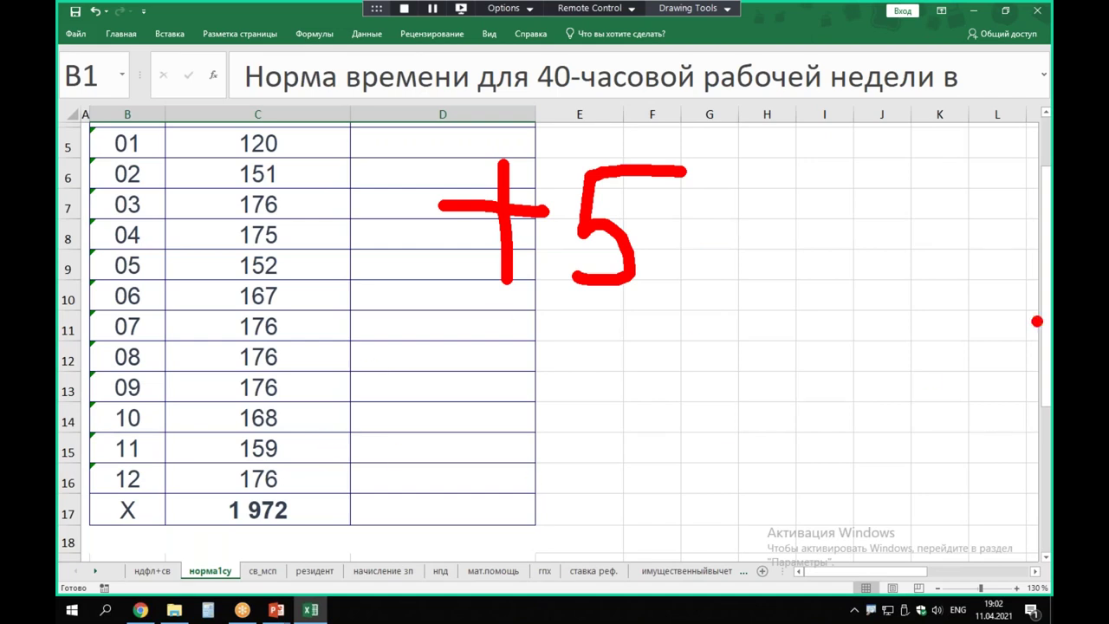
key("Escape")
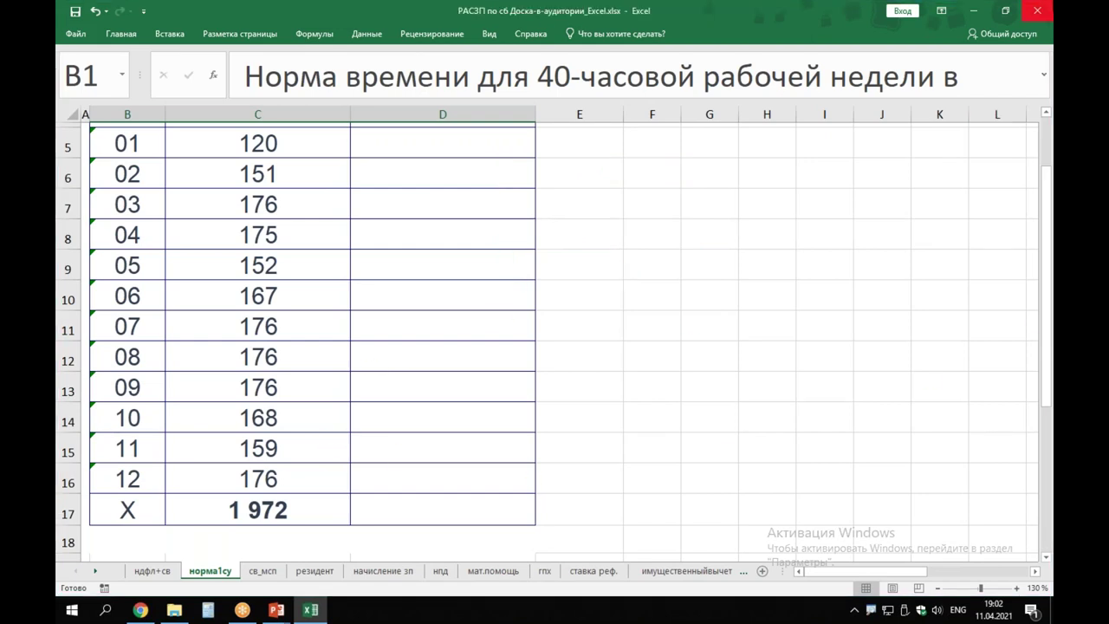
Switch to the Т-13 timesheet in 1C and select the employee's monthly hours total for January 2021.
left_click(977, 15)
scroll(417, 361, "down", 2)
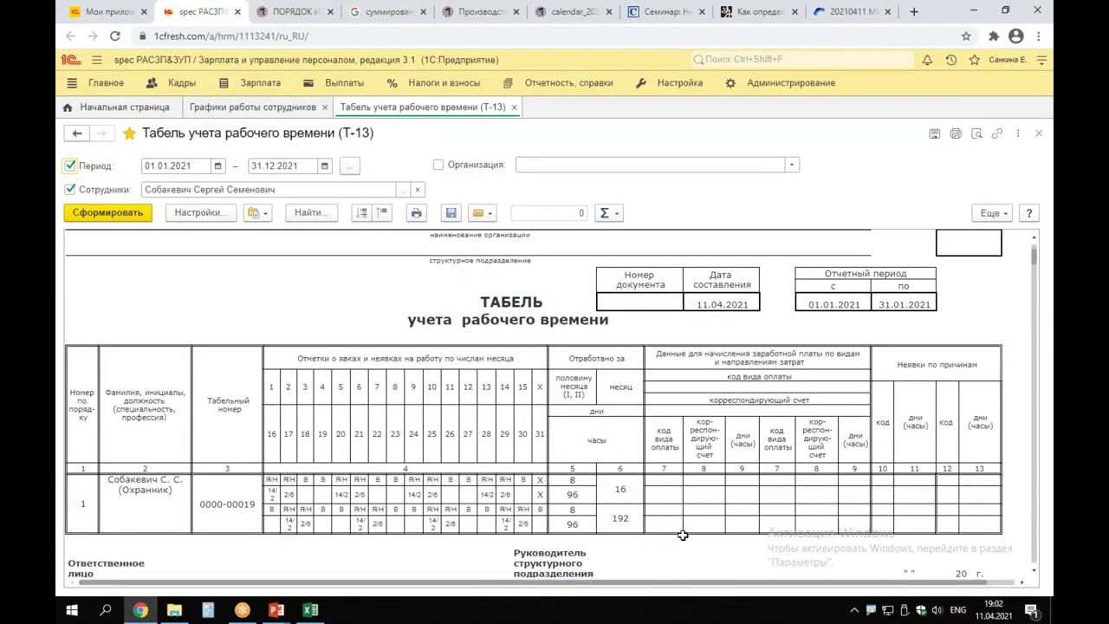
left_click(620, 520)
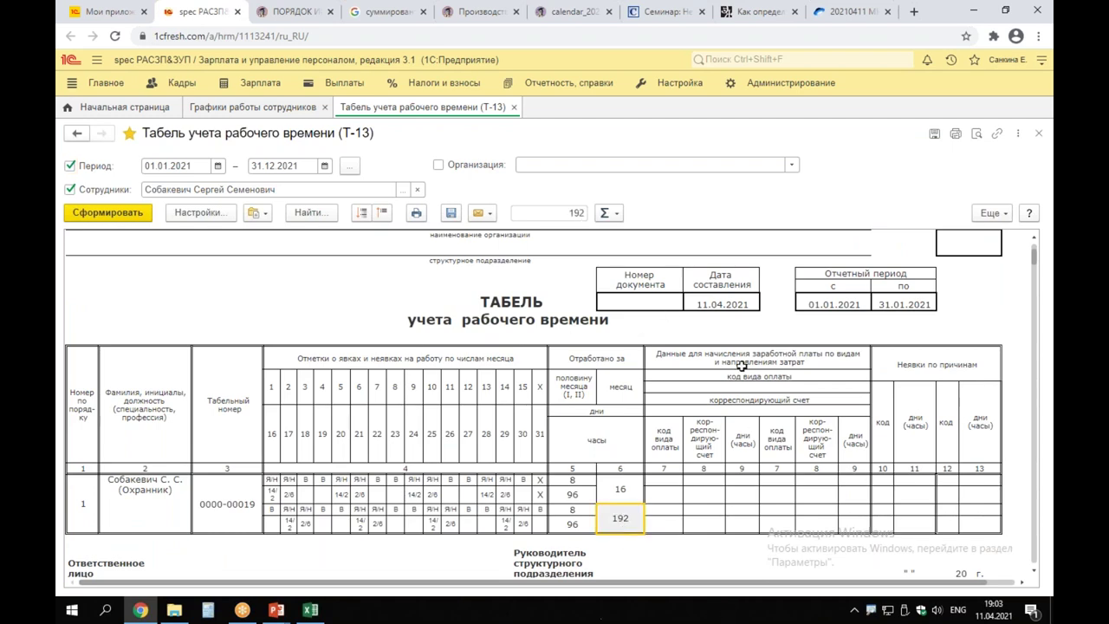
scroll(735, 368, "down", 2)
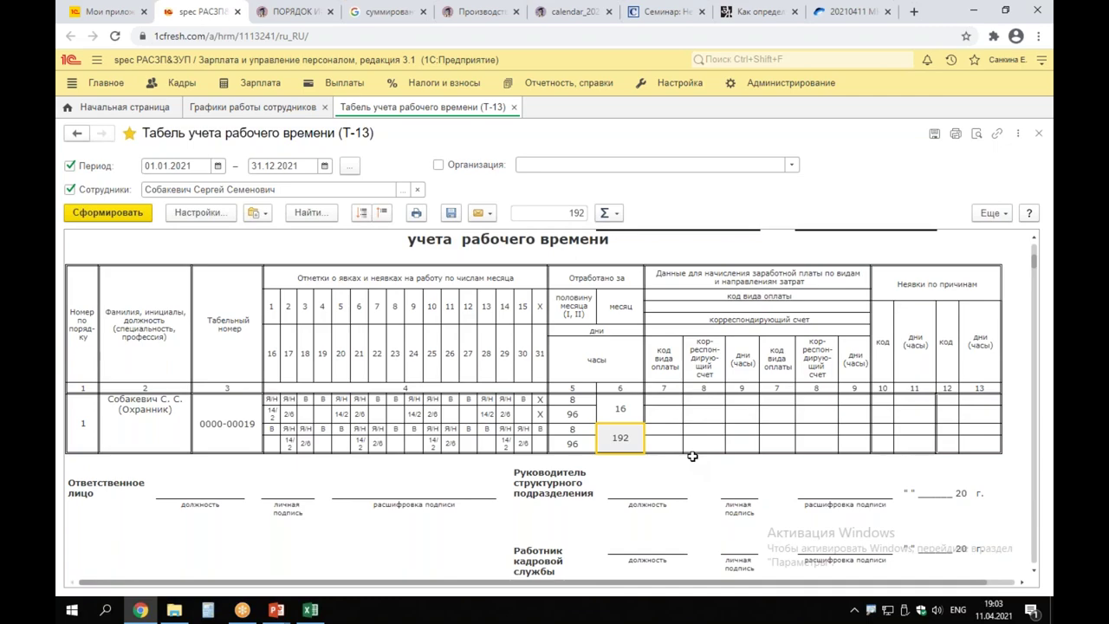
scroll(676, 392, "down", 2)
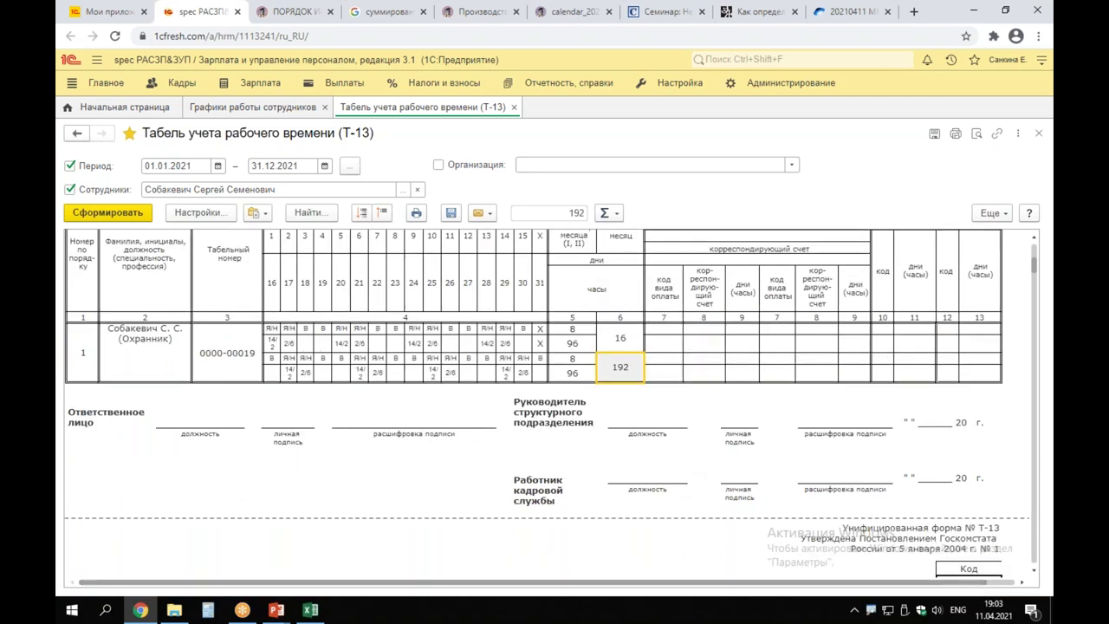
Bring up the «норма1су» sheet in a smaller Excel window over the timesheet and enter 192 worked hours for January in D5.
left_click(311, 610)
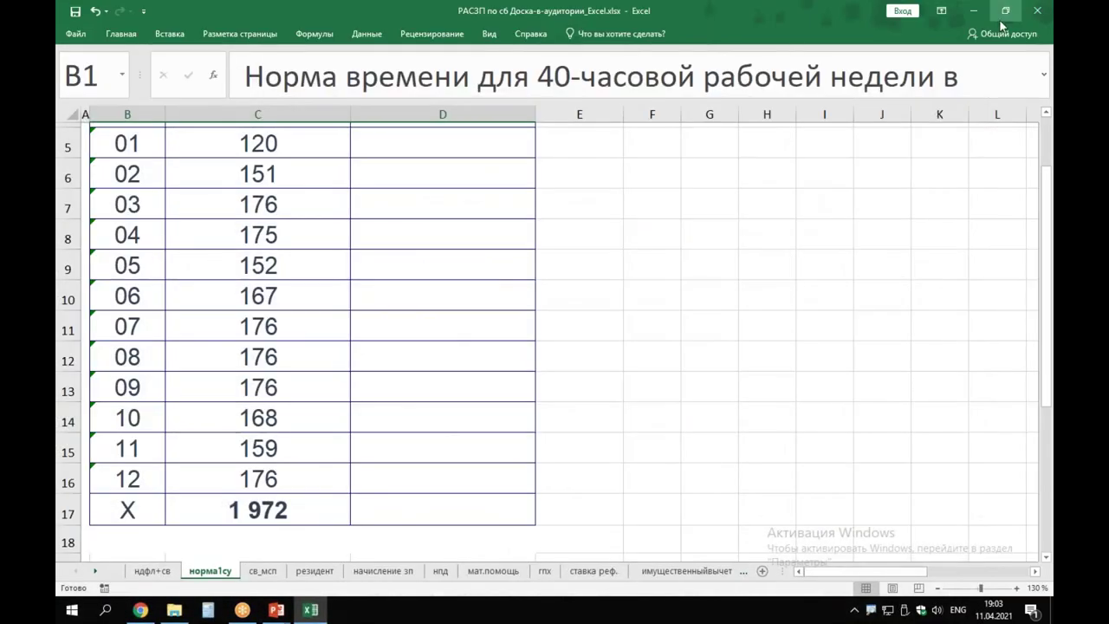
left_click(1005, 12)
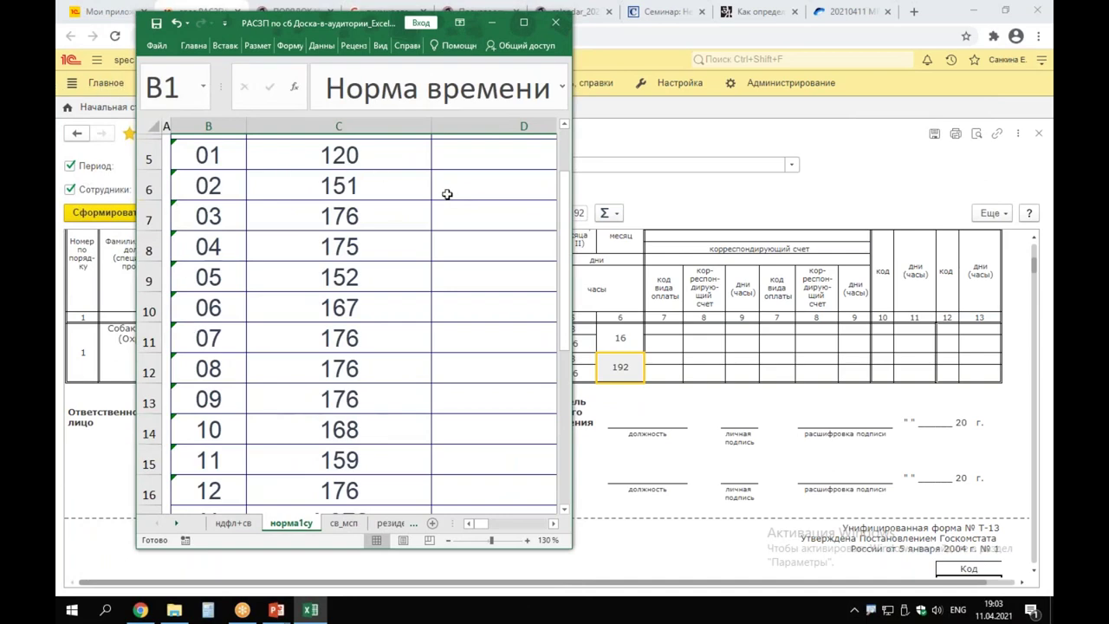
scroll(443, 299, "up", 2)
scroll(443, 260, "down", 2)
left_click(485, 166)
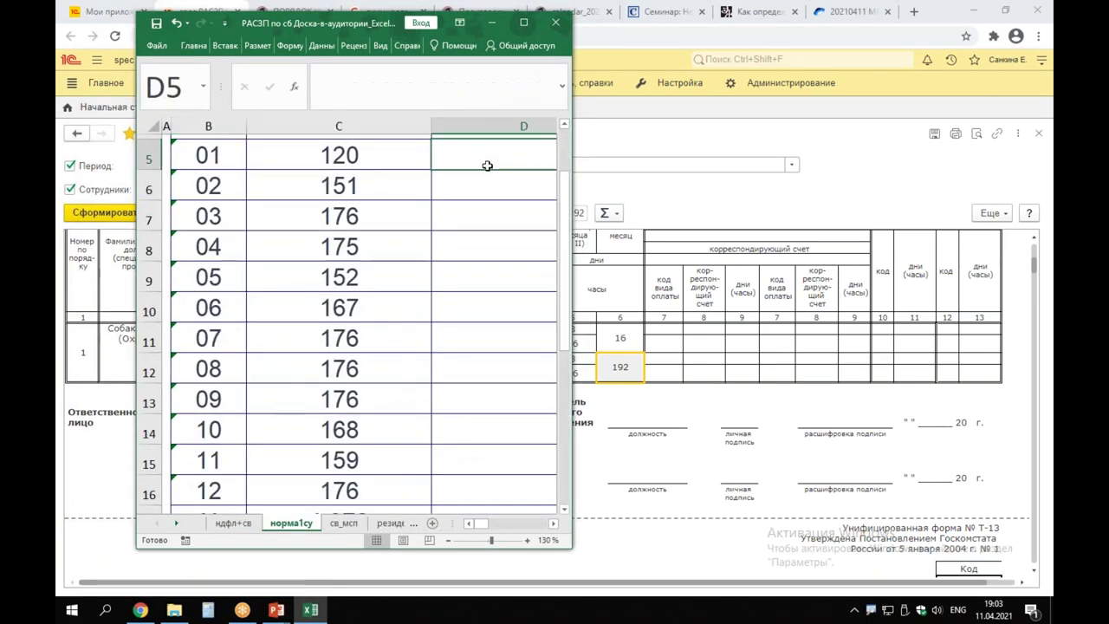
type("192")
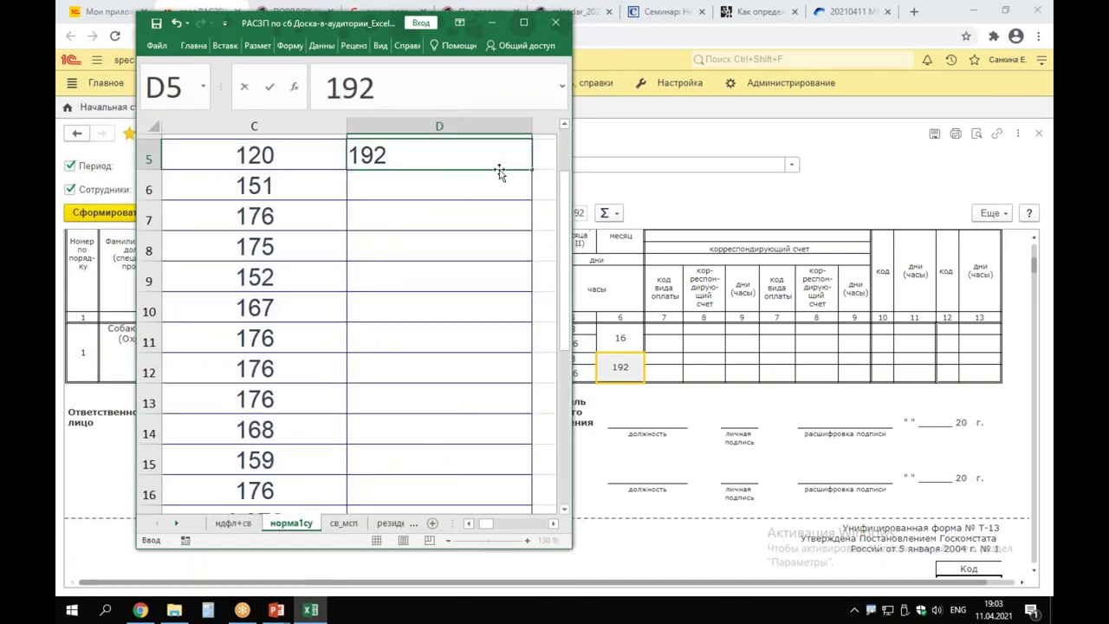
key("Return")
Shrink the 1C window and place it beside Excel with the timesheet's monthly hours column in view.
left_click(711, 186)
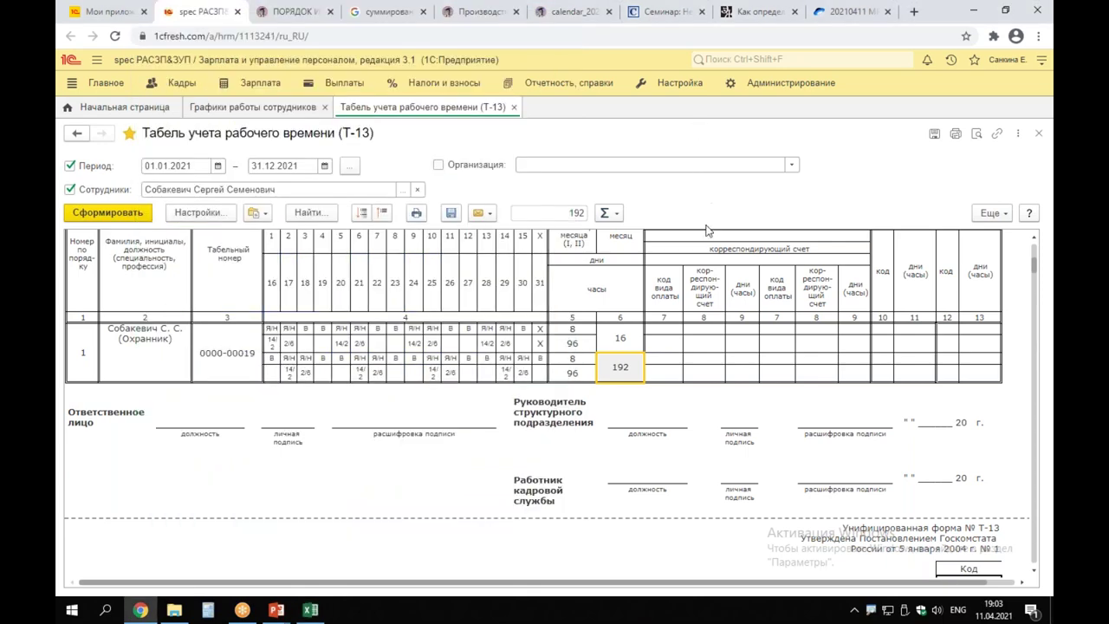
left_click(1005, 11)
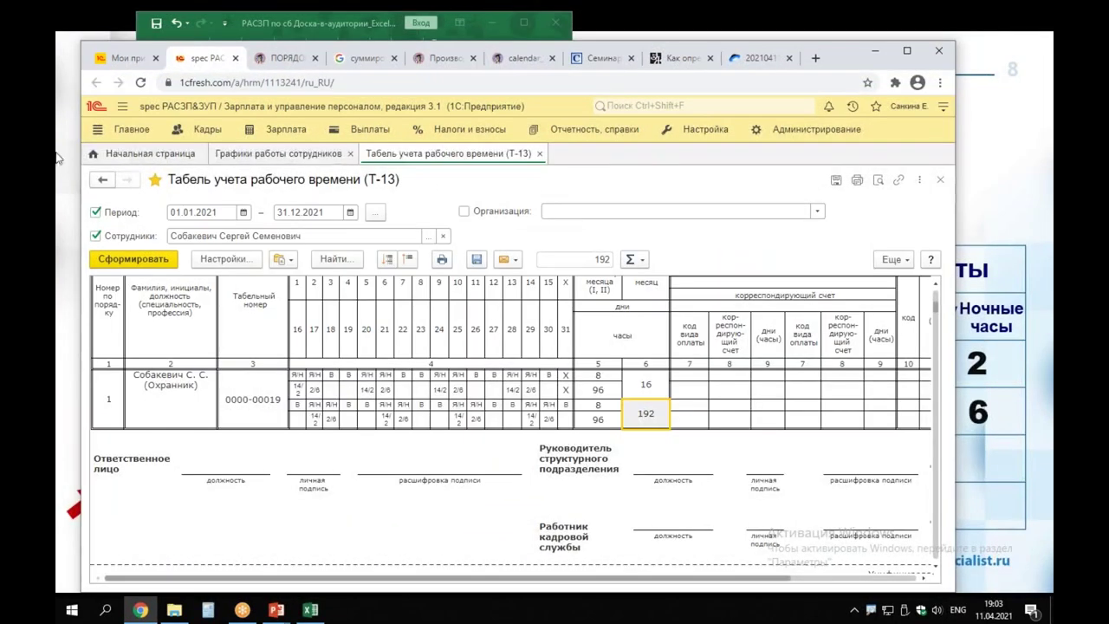
left_click_drag(75, 106, 519, 105)
left_click_drag(750, 572, 929, 569)
Find the February total in the timesheet and enter 168 worked hours in D6.
scroll(867, 420, "down", 3)
scroll(867, 420, "up", 5)
scroll(868, 421, "down", 3)
left_click(385, 177)
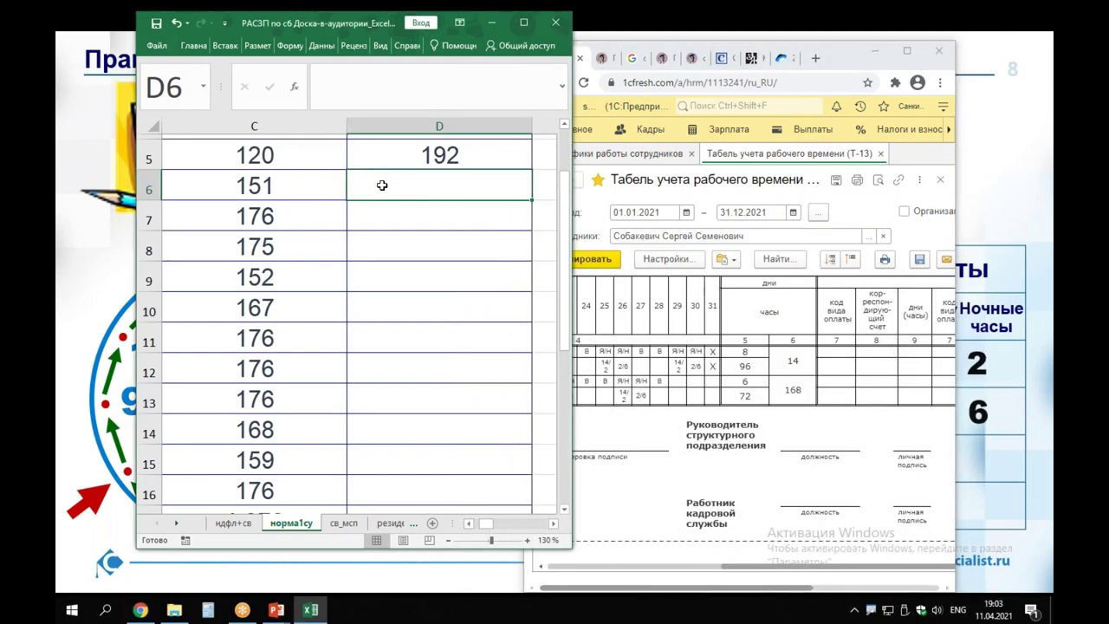
type("168")
key("Return")
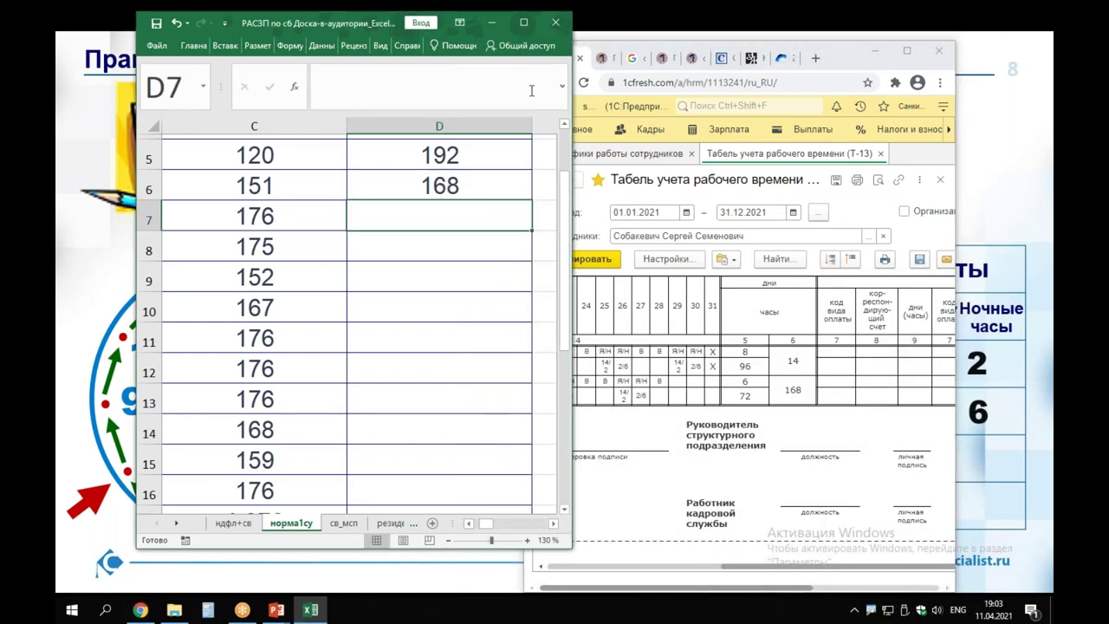
Enter the worked hours from the timesheet for March and April: 192 in D7 and 168 in D8.
scroll(748, 357, "down", 5)
scroll(774, 377, "up", 3)
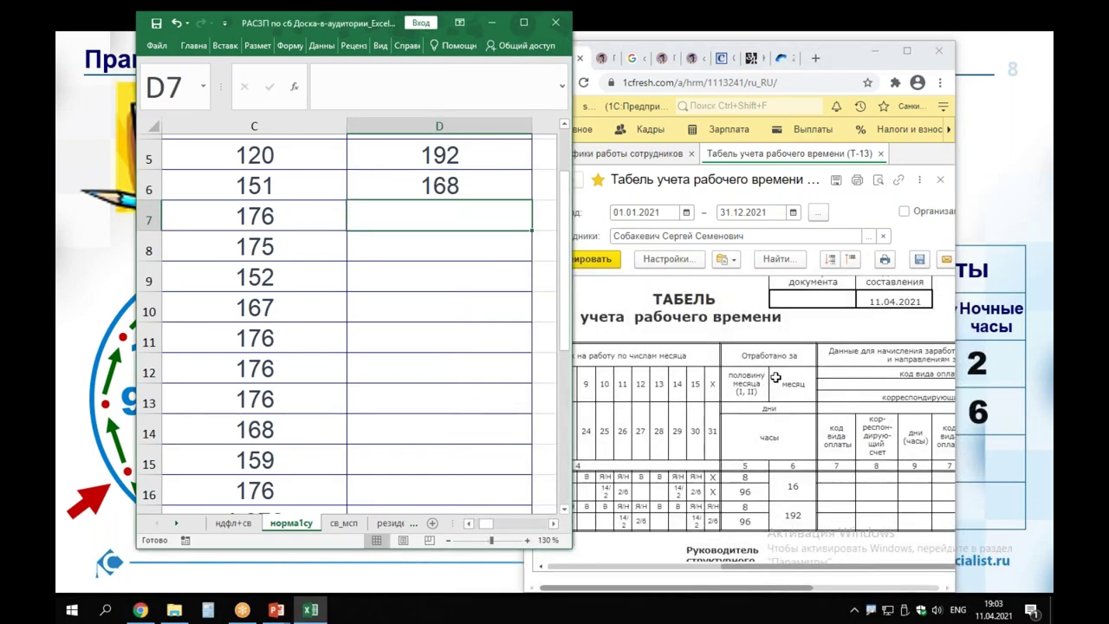
type("192")
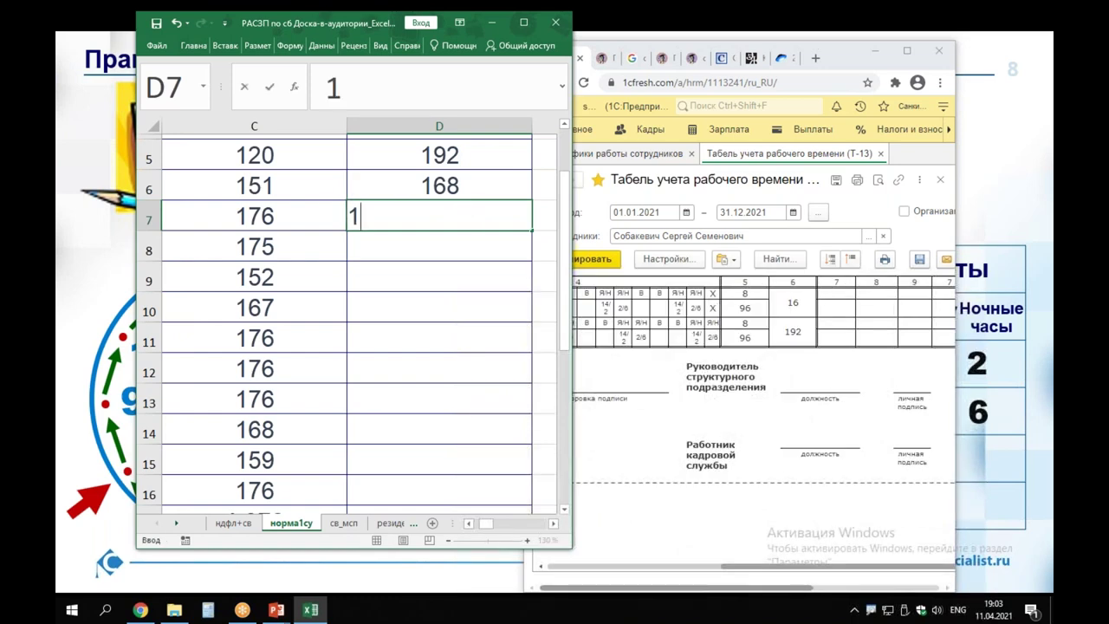
key("Return")
scroll(804, 410, "down", 5)
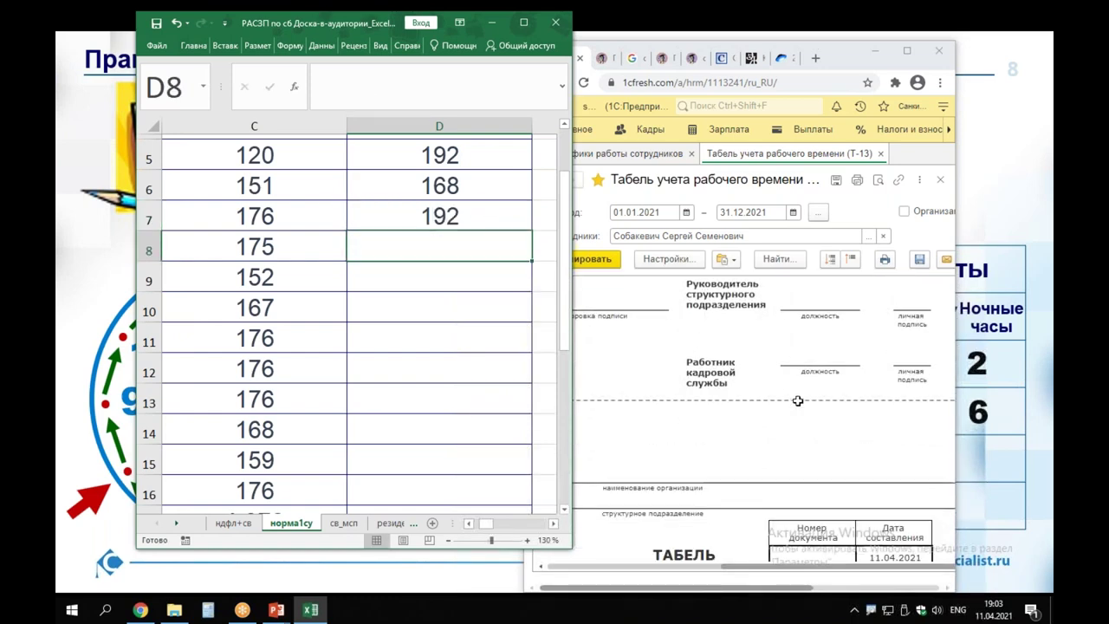
scroll(789, 382, "down", 2)
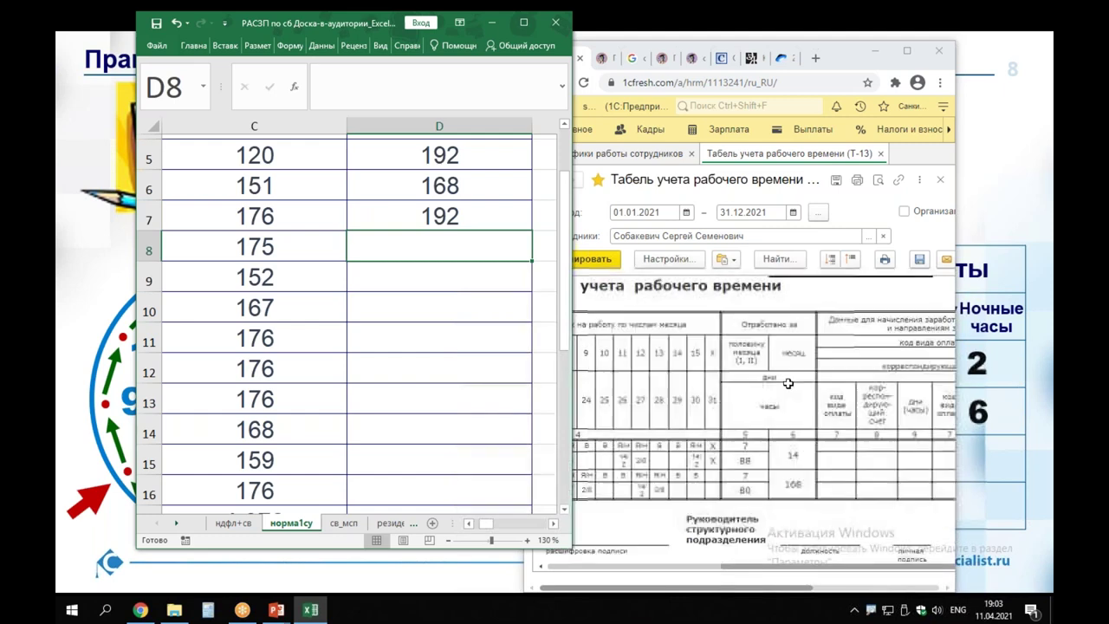
type("168")
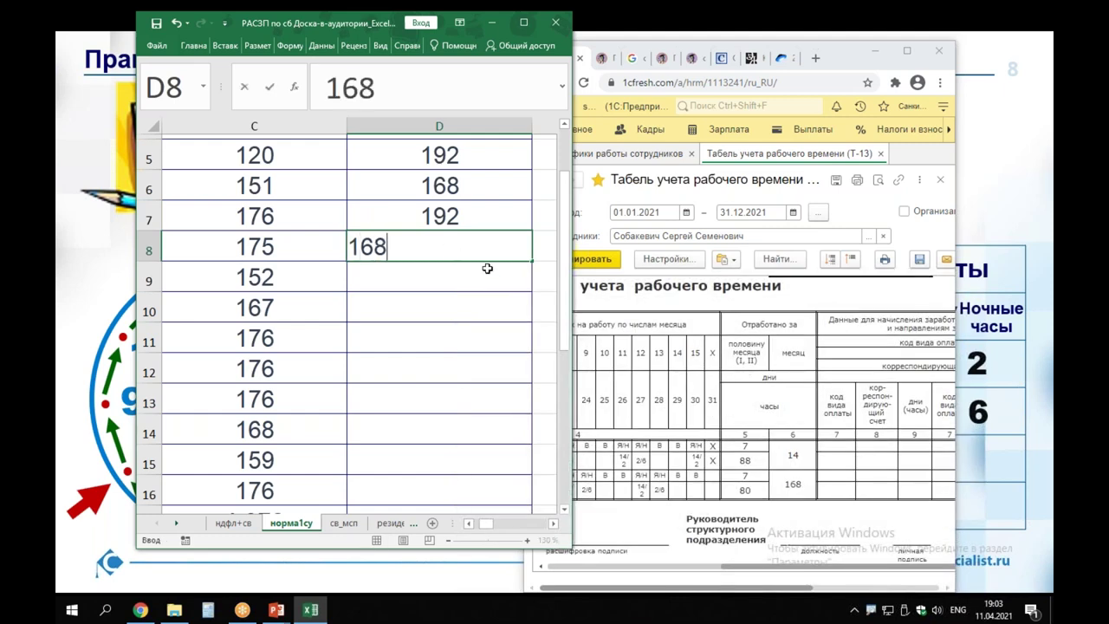
key("Return")
Enter the worked hours from the timesheet for May and June: 192 in D9 and 184 in D10.
scroll(851, 424, "down", 10)
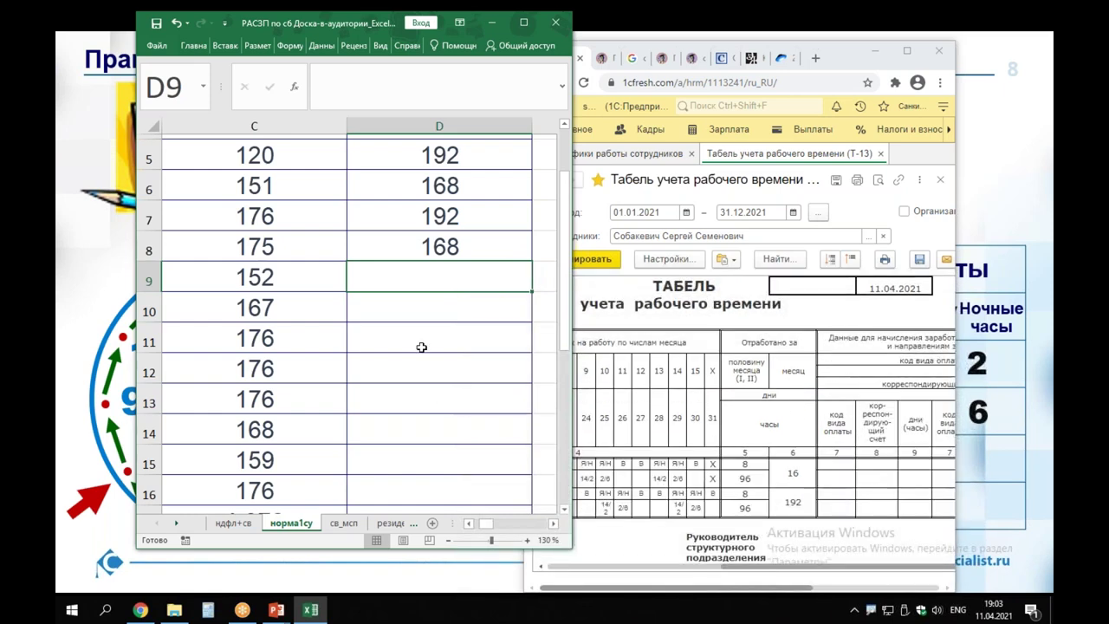
type("192")
key("Return")
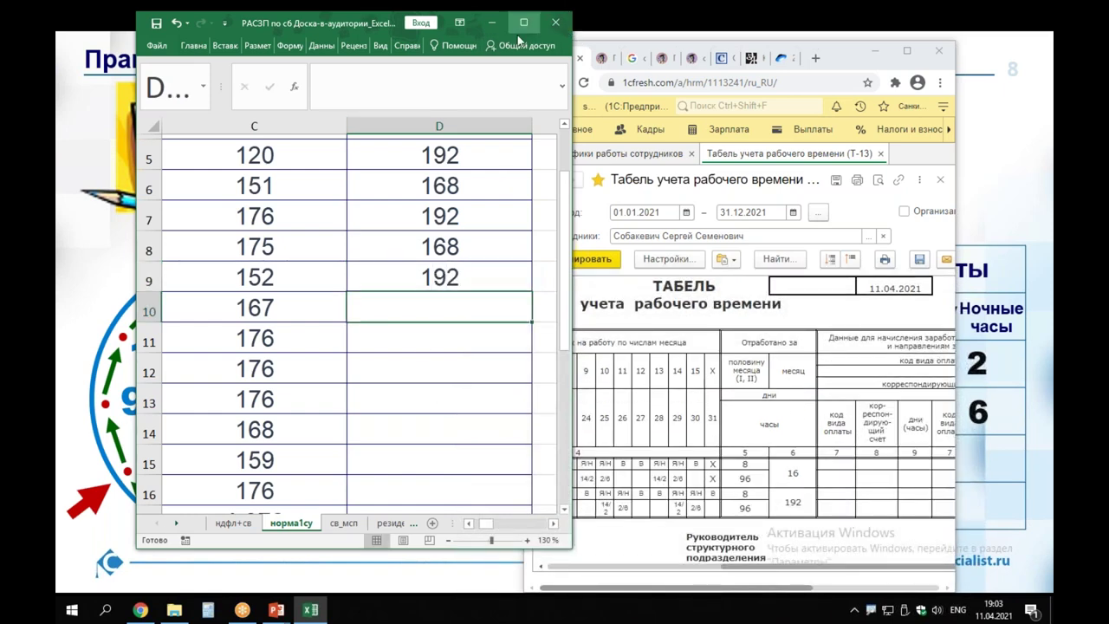
left_click(443, 277)
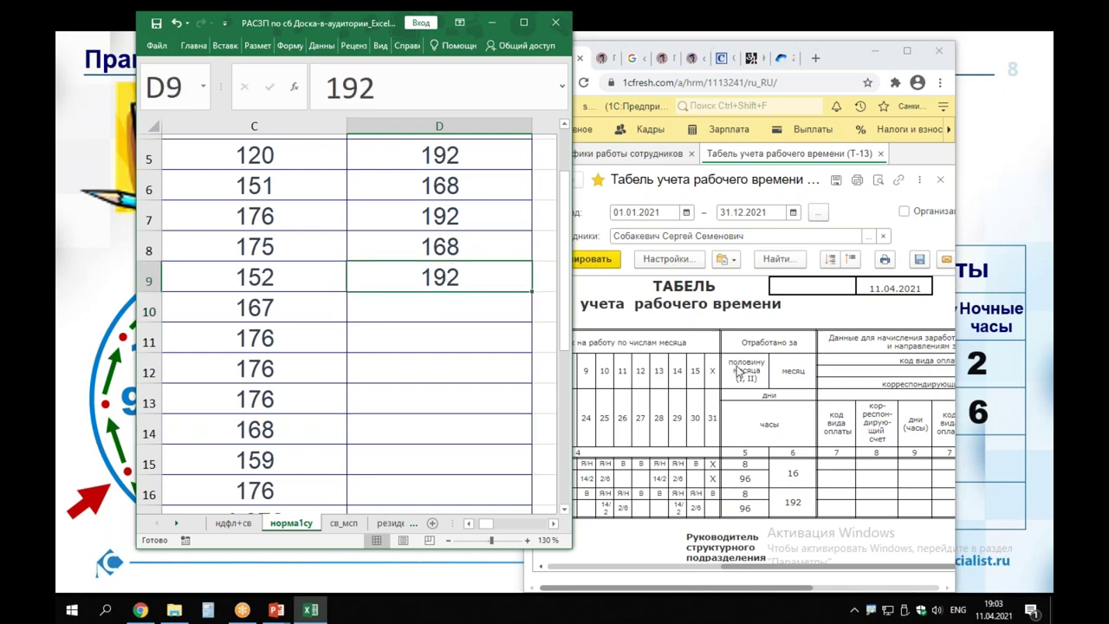
scroll(752, 333, "down", 5)
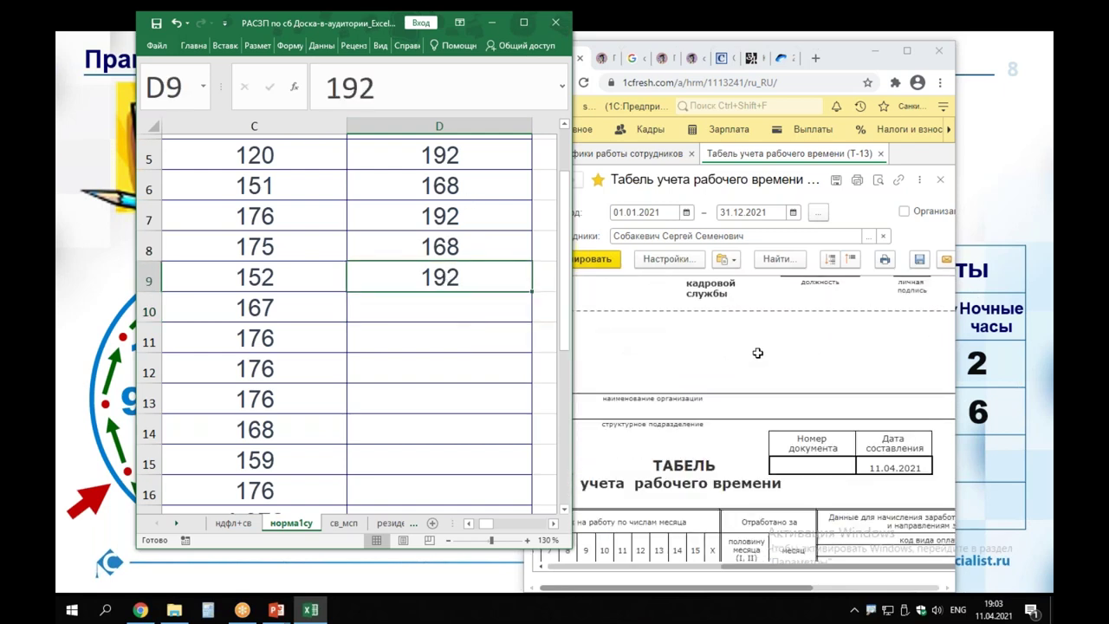
scroll(757, 353, "down", 6)
left_click(496, 303)
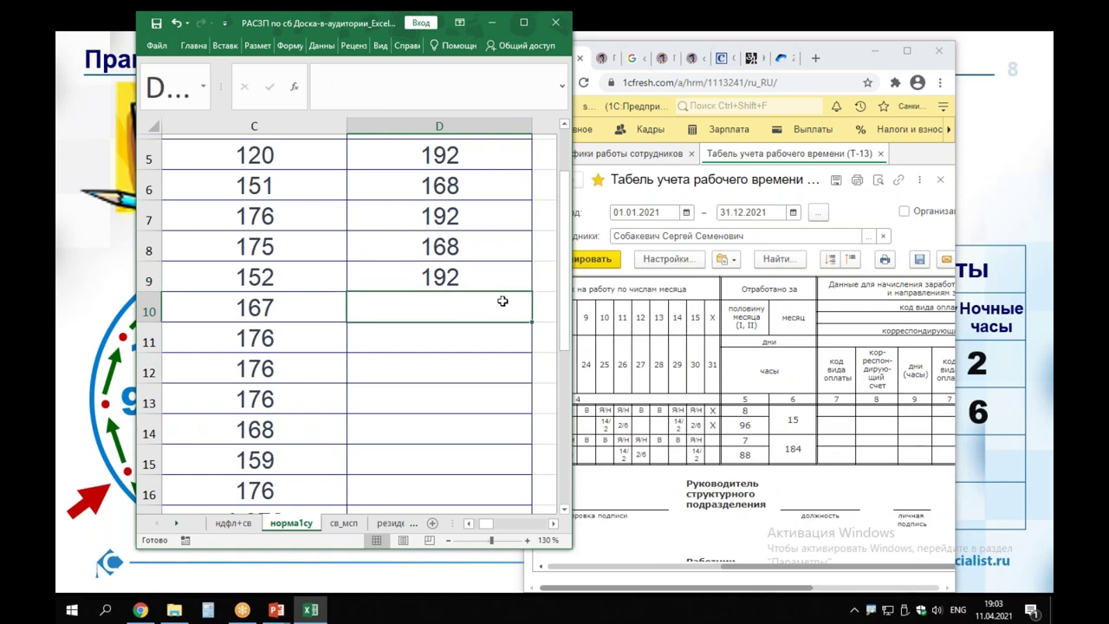
type("184")
key("Return")
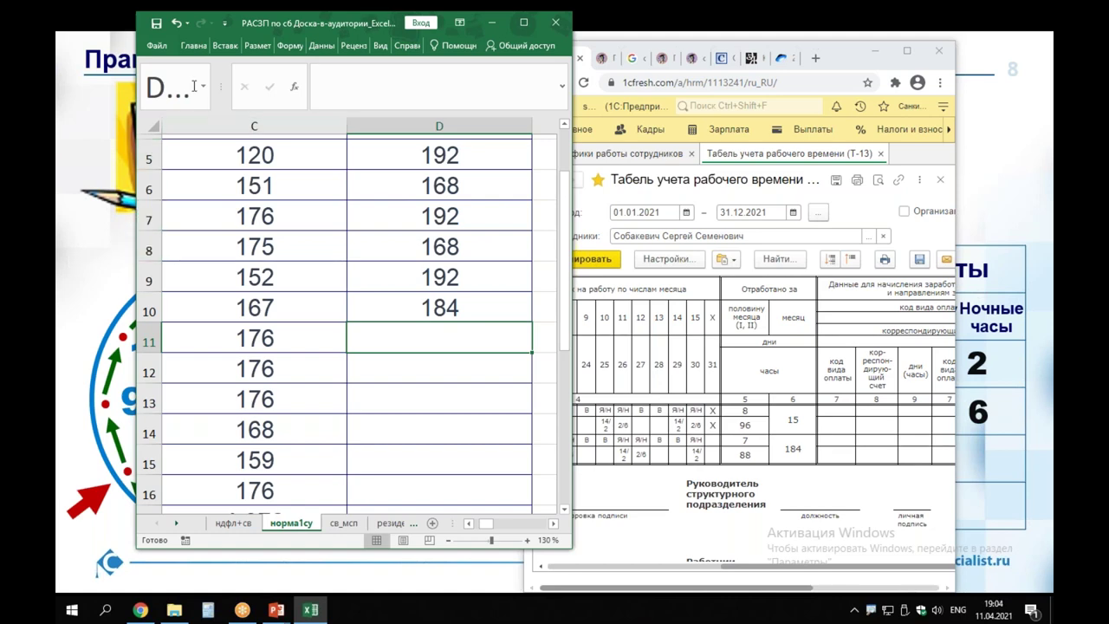
Shift the Excel window to the screen edge with the month numbers in view, and maximize the 1C window.
left_click_drag(134, 20, 53, 17)
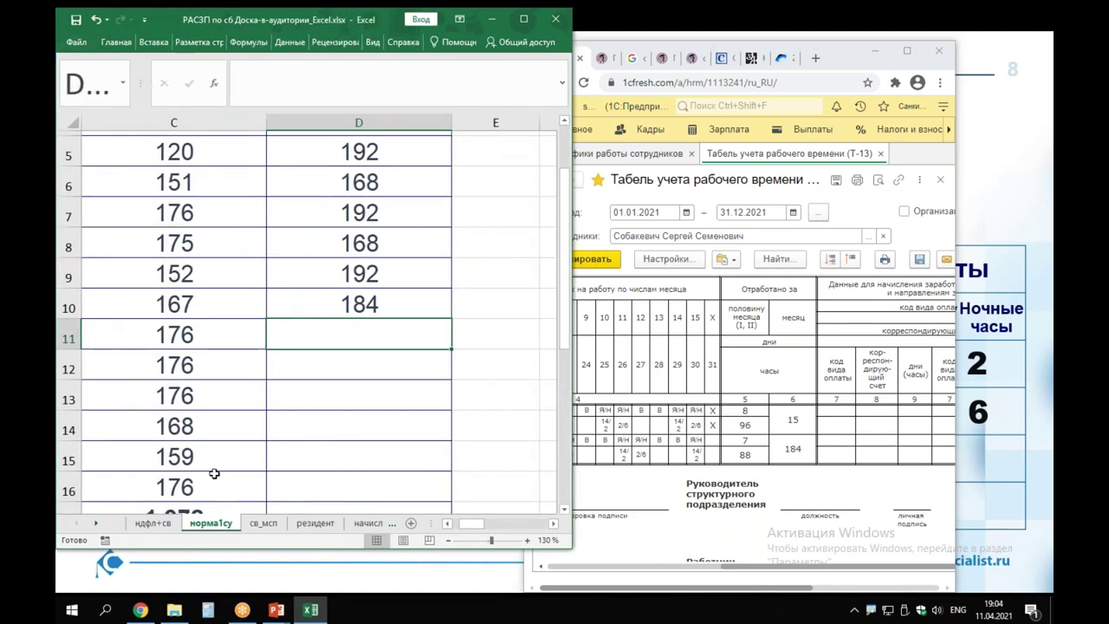
left_click(448, 524)
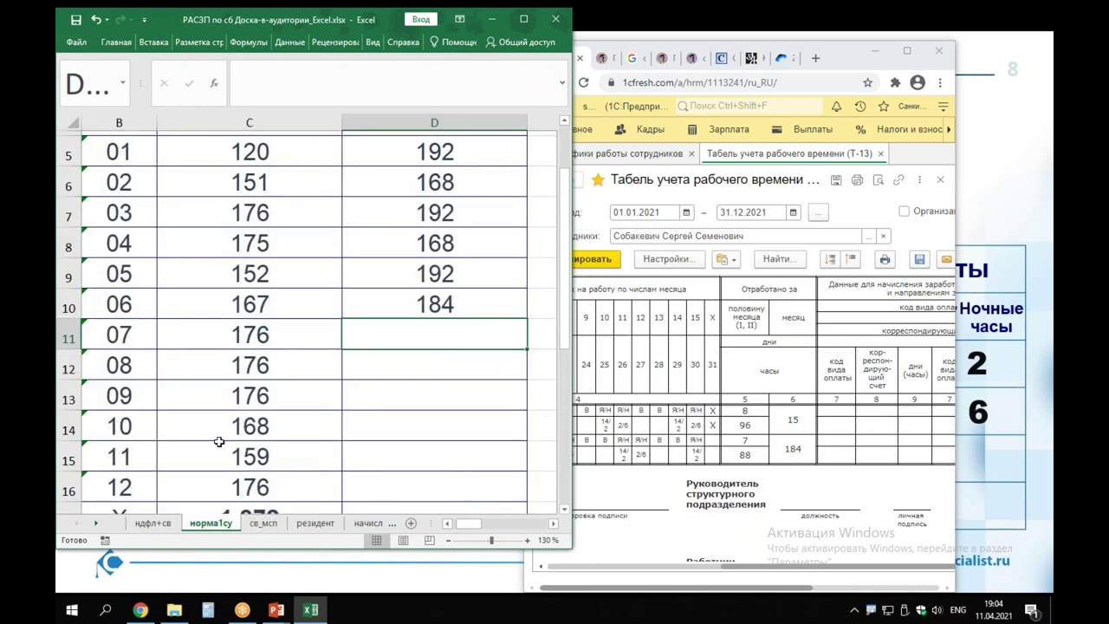
scroll(749, 381, "down", 2)
scroll(749, 381, "down", 3)
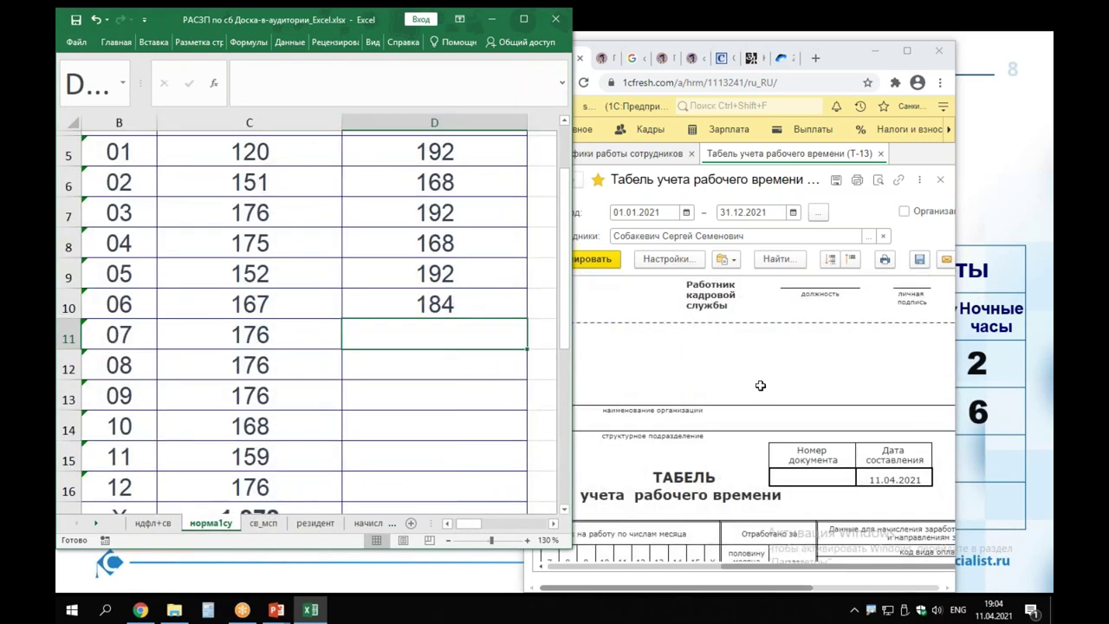
scroll(763, 386, "down", 2)
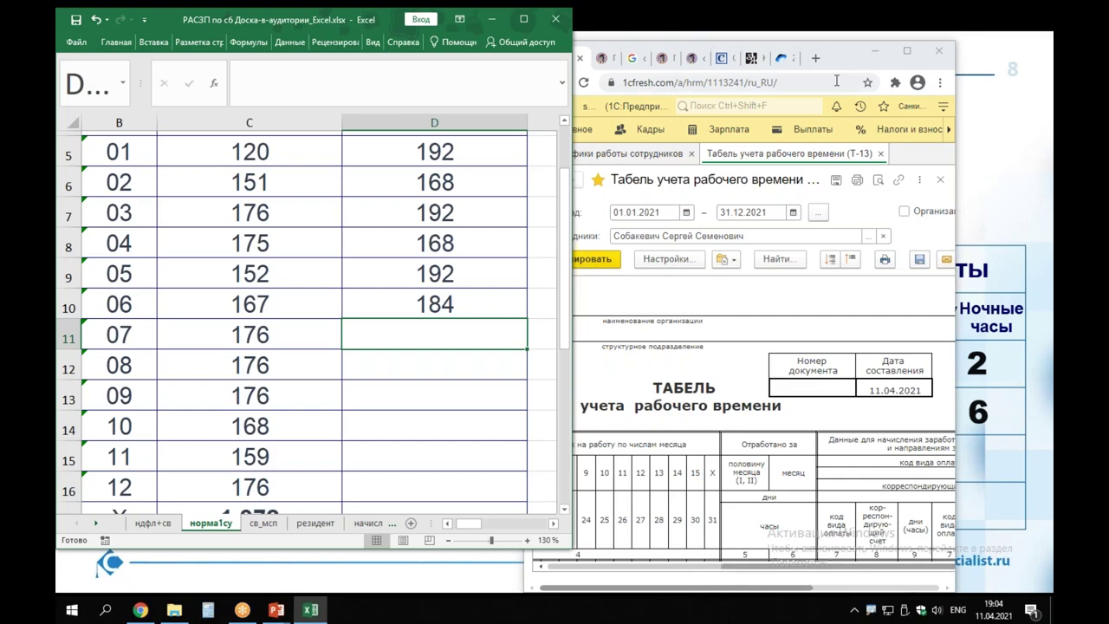
left_click(907, 52)
Read the July and August timesheet totals and enter 176 in D11 and 192 in D12.
scroll(753, 387, "down", 2)
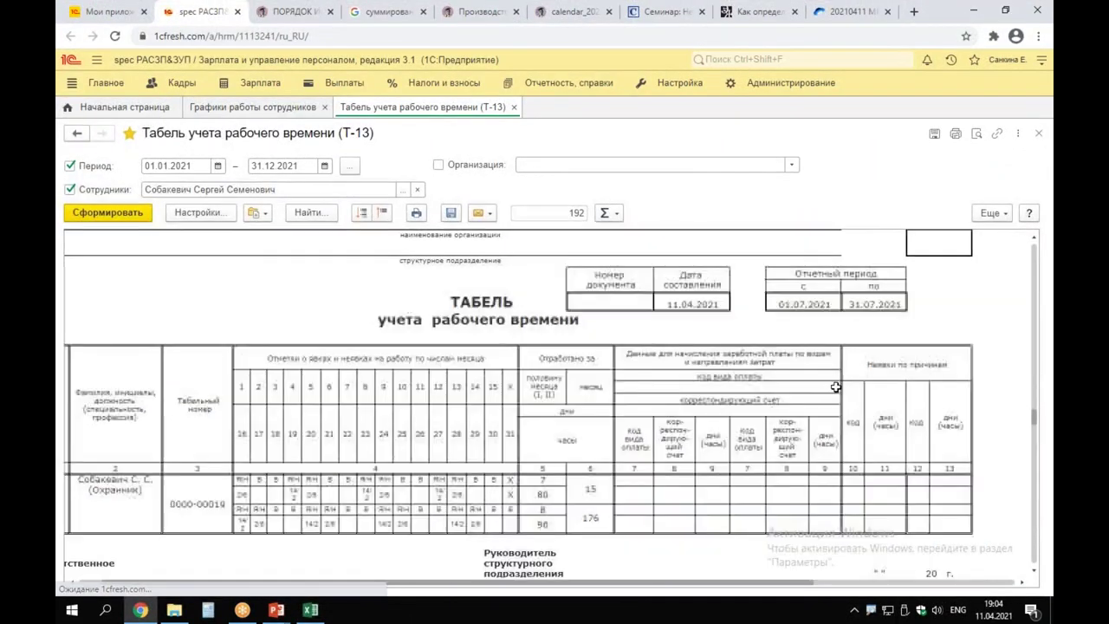
scroll(753, 387, "down", 10)
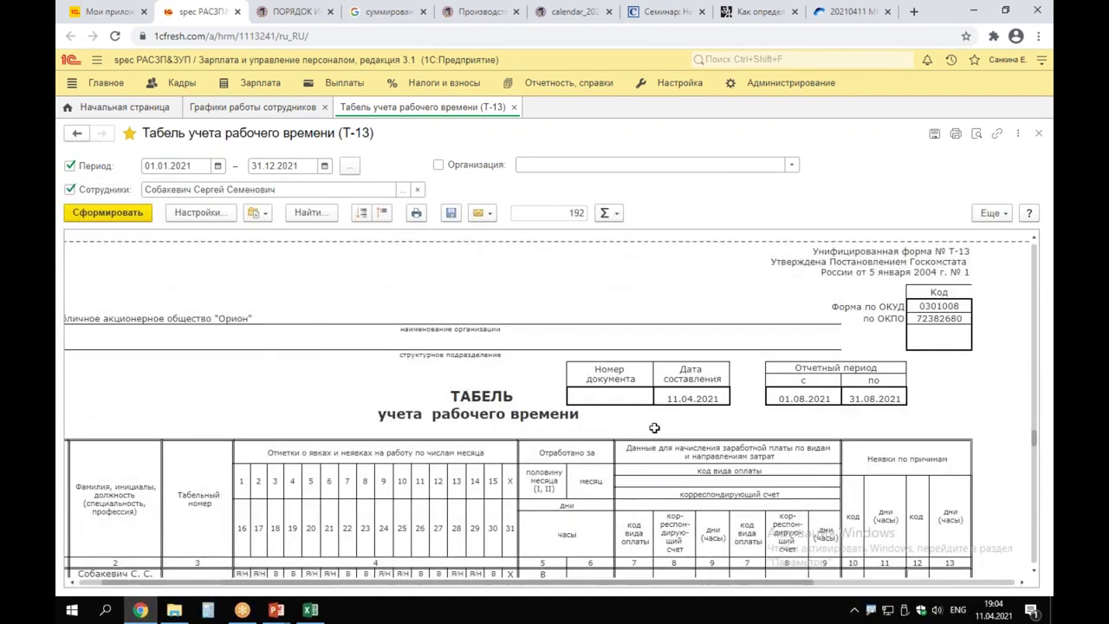
left_click(310, 609)
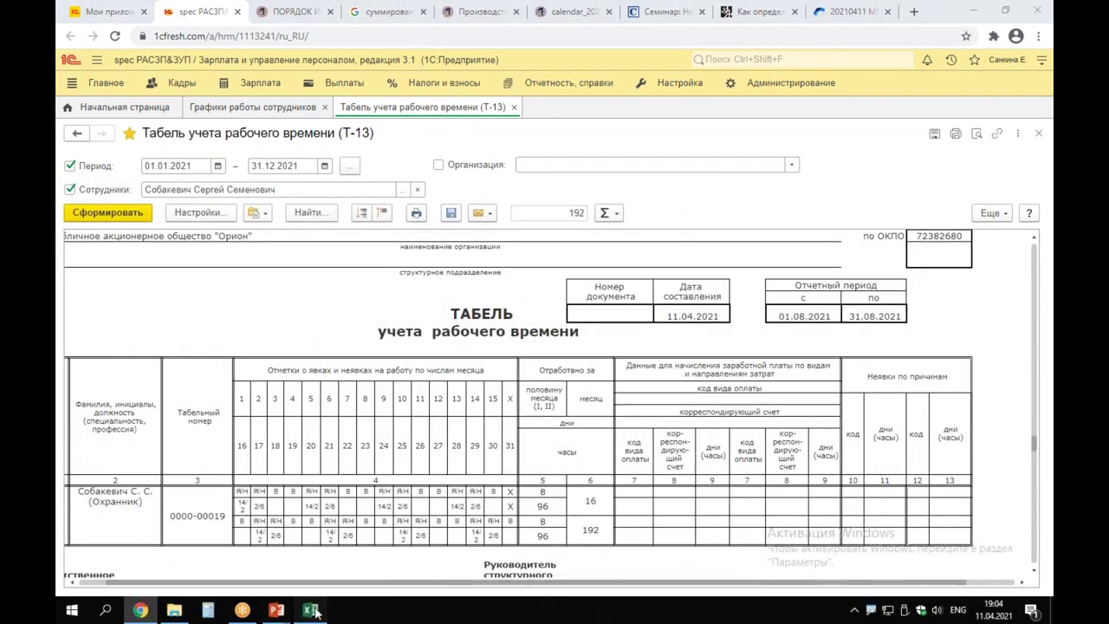
type("176")
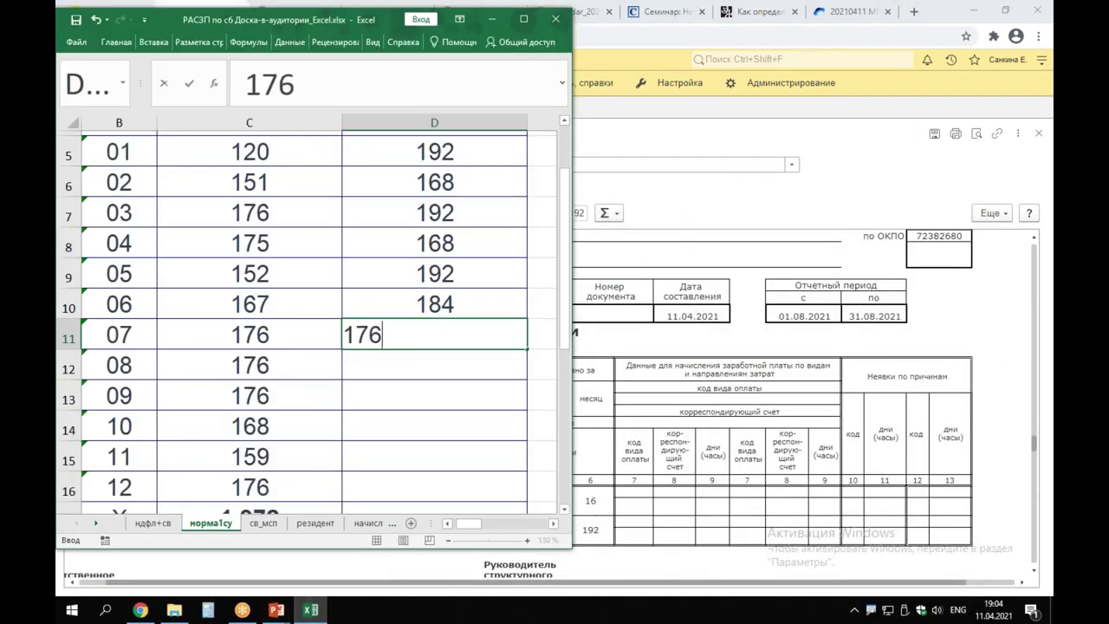
key("Return")
type("192")
key("Return")
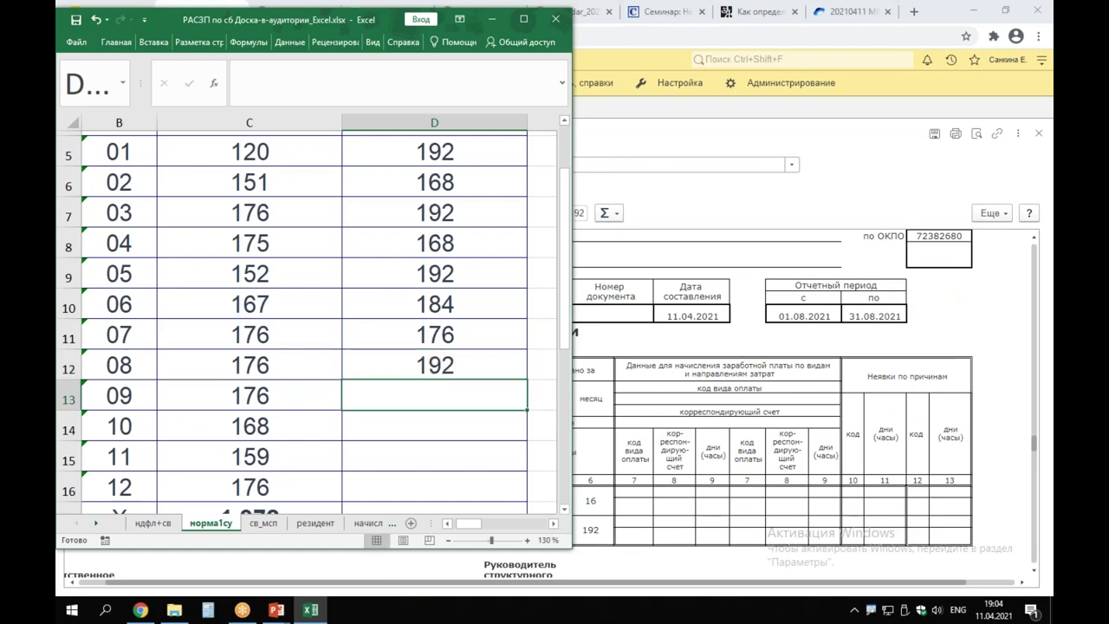
Enter the worked hours from the timesheet for September and October: 184 in D13 and 176 in D14.
scroll(772, 388, "down", 10)
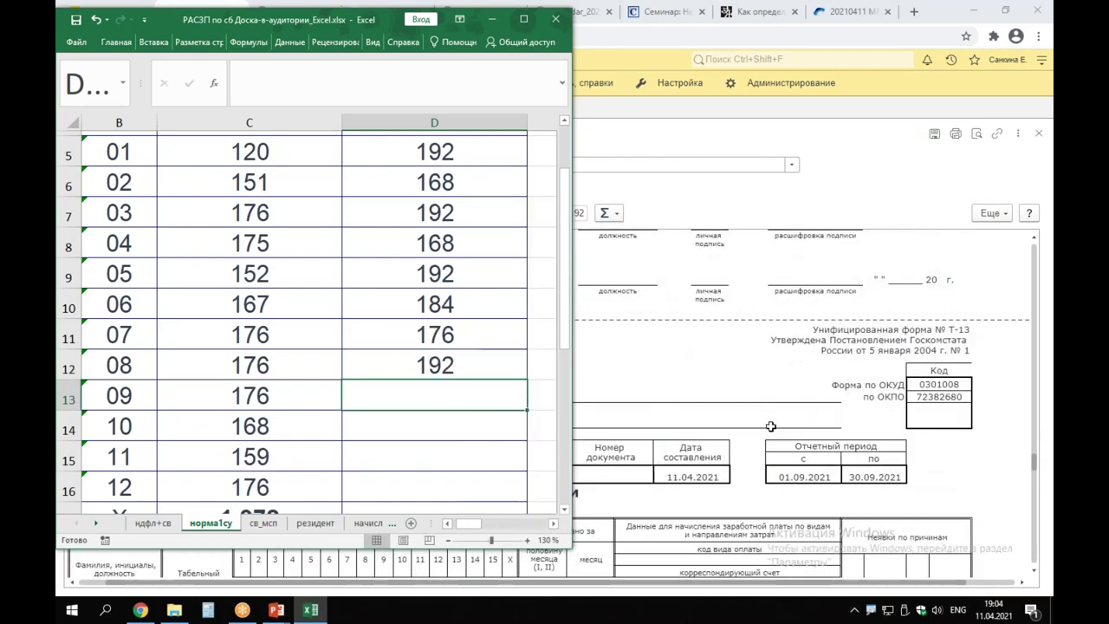
scroll(770, 431, "down", 2)
scroll(532, 463, "down", 2)
scroll(652, 460, "down", 3)
scroll(650, 459, "down", 3)
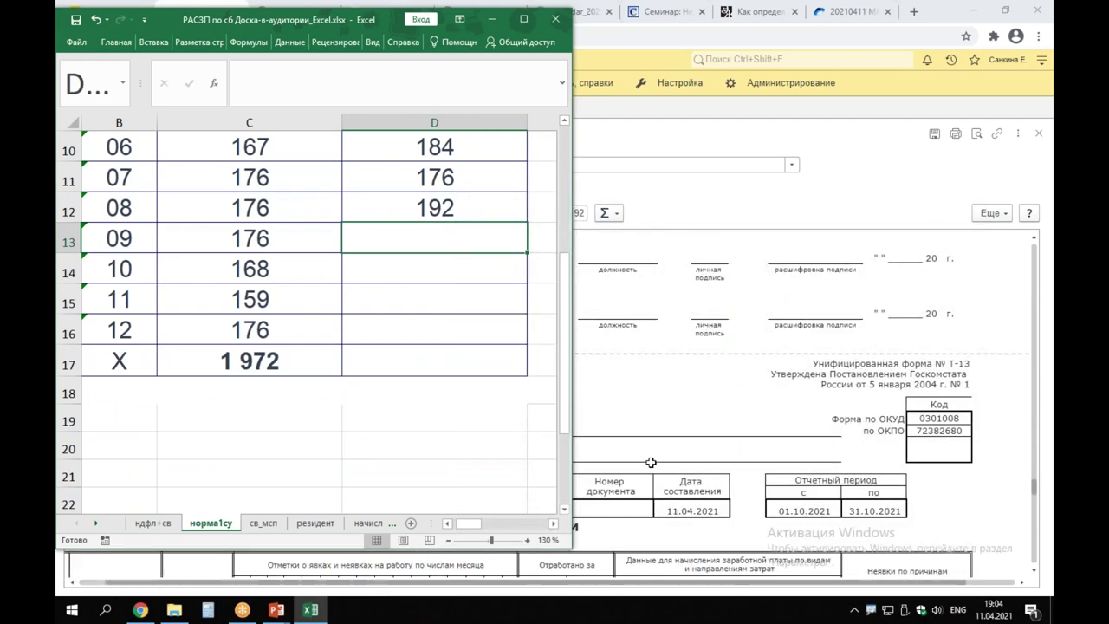
scroll(694, 422, "down", 2)
scroll(694, 422, "down", 2)
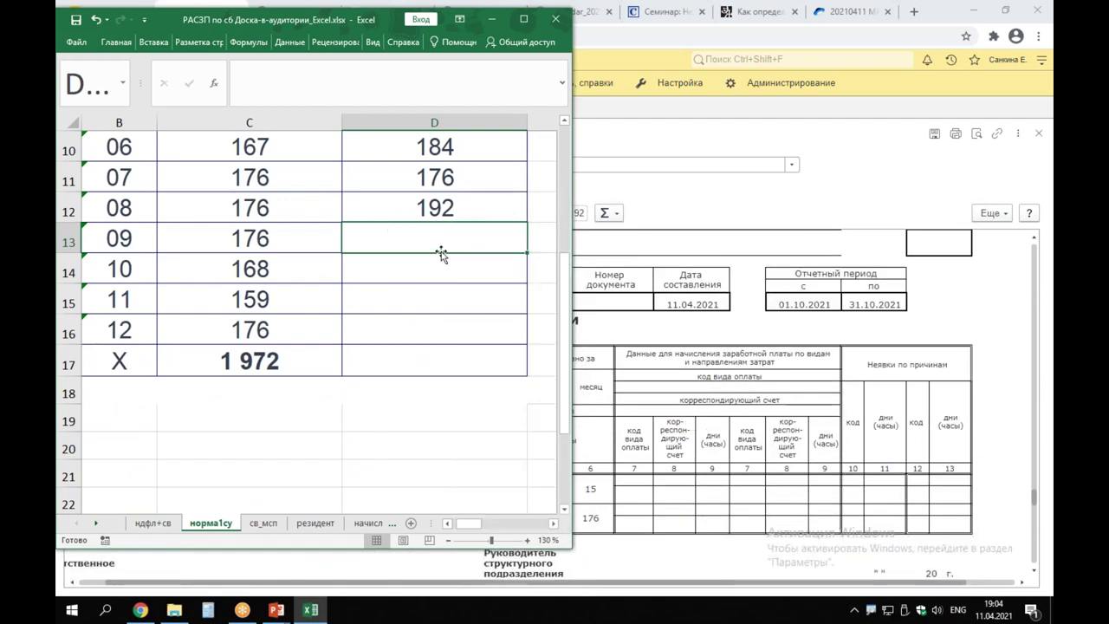
type("184")
key("Return")
type("176")
key("Return")
Enter the worked hours from the timesheet for November and December: 192 in D15 and 184 in D16.
scroll(732, 422, "down", 10)
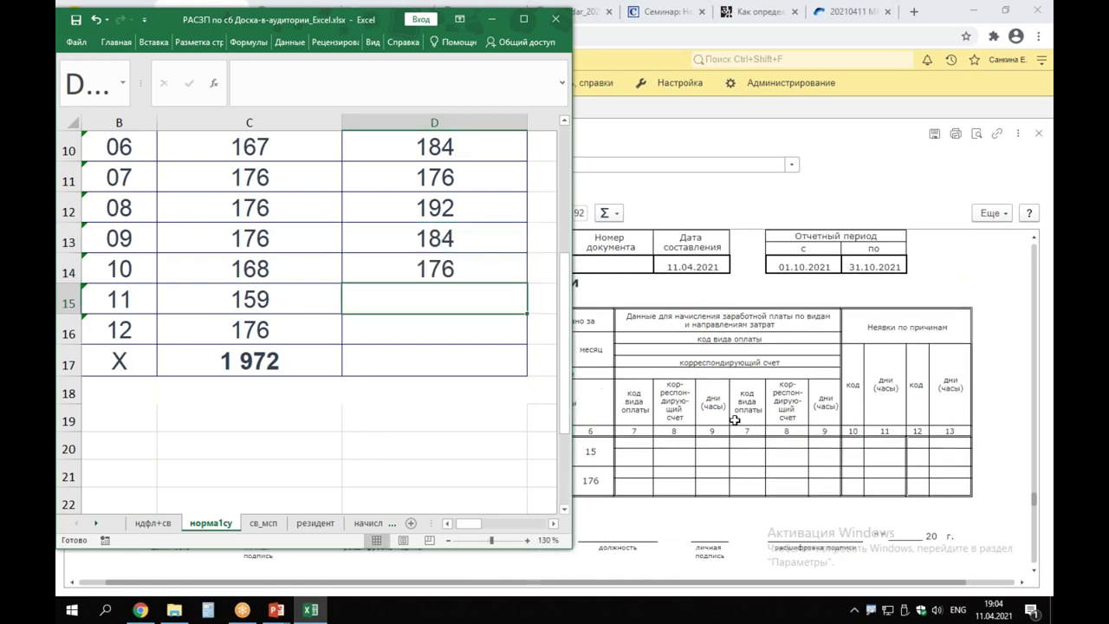
scroll(733, 422, "down", 3)
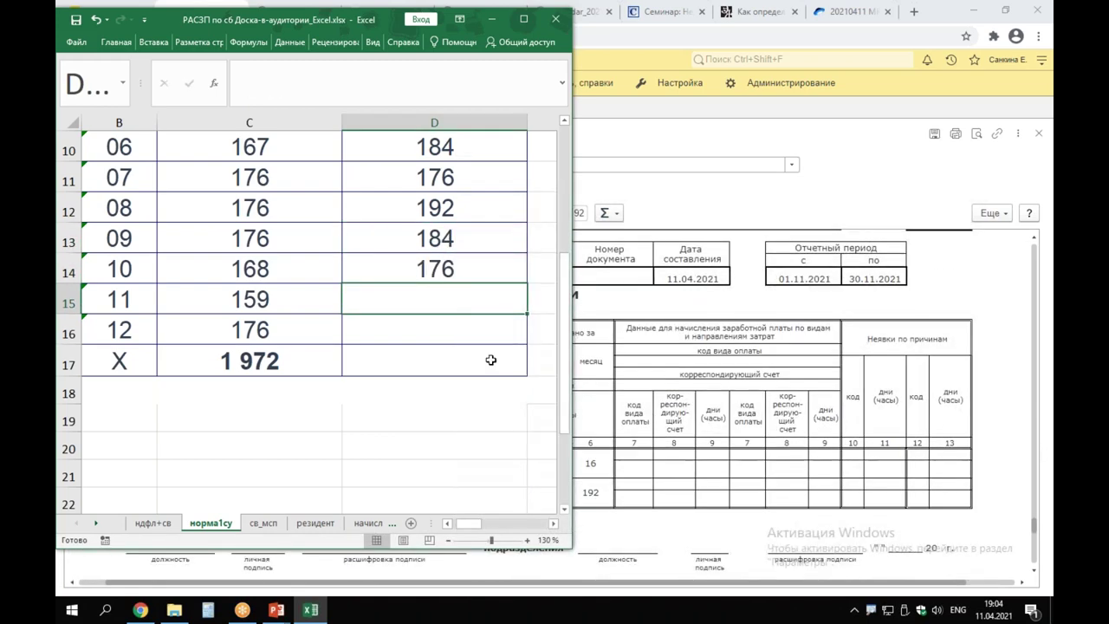
type("192")
key("Return")
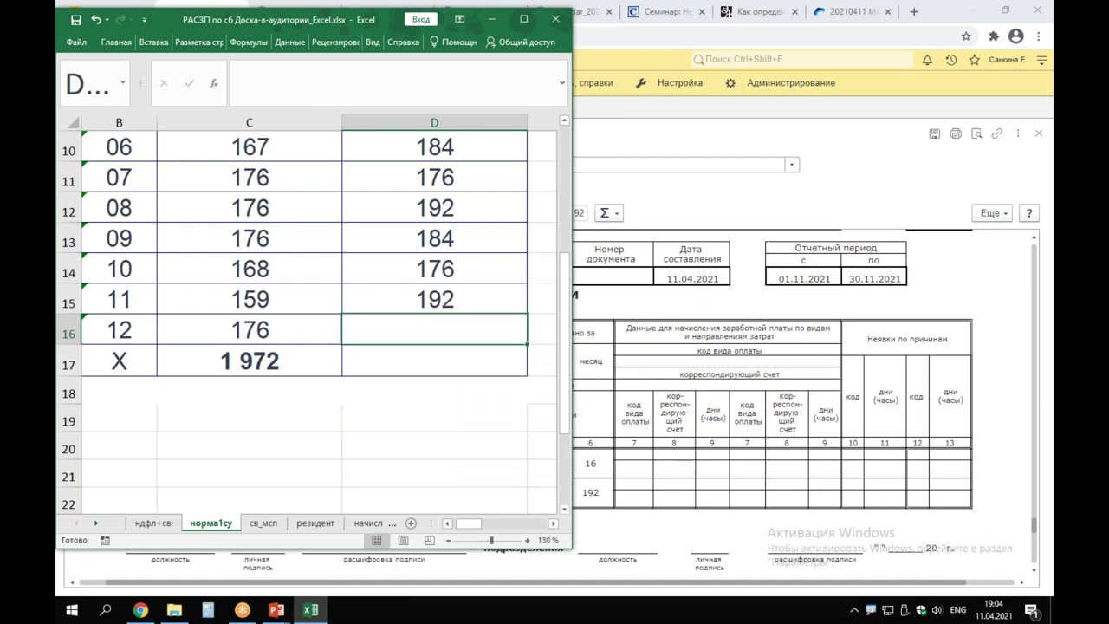
scroll(668, 436, "down", 5)
scroll(668, 435, "down", 7)
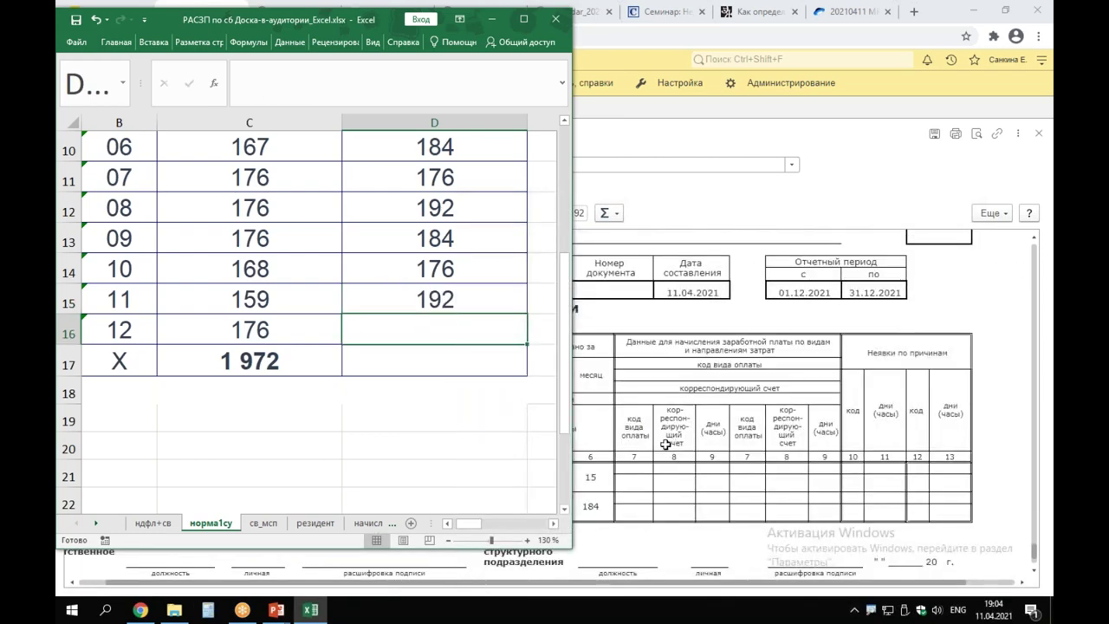
type("184")
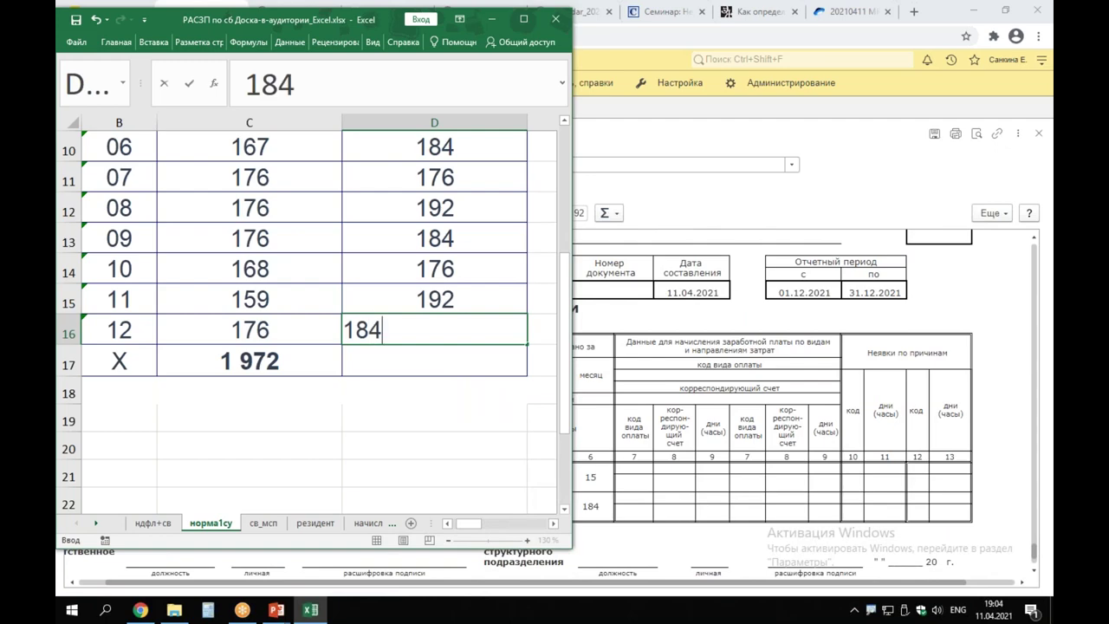
key("Return")
Maximize the Excel window and copy the annual total formula from C17 into D17.
left_click(529, 42)
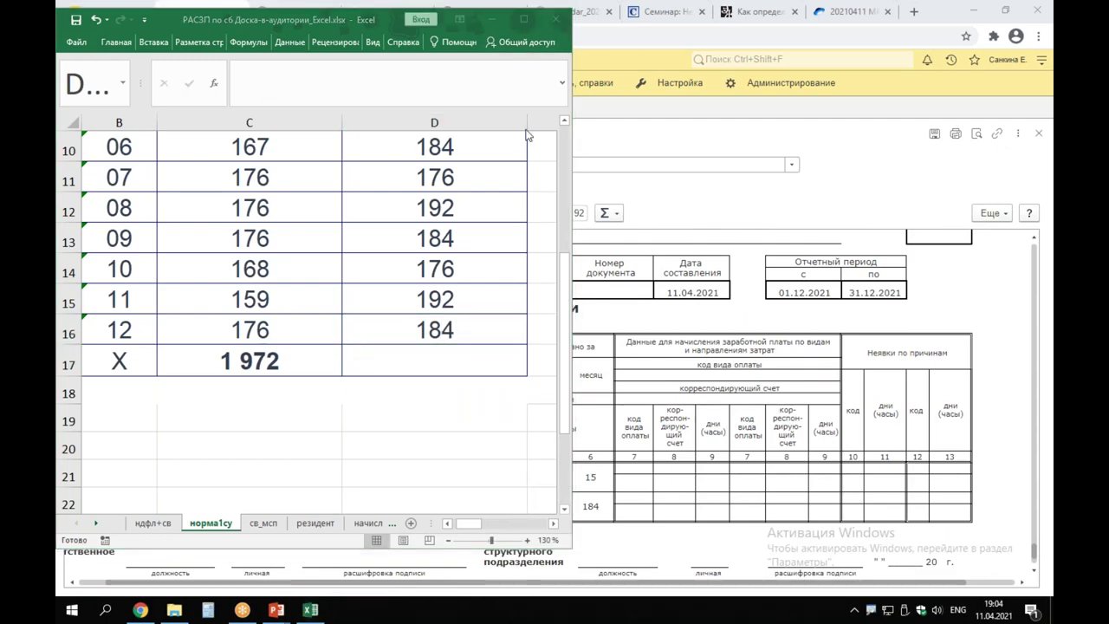
double_click(225, 17)
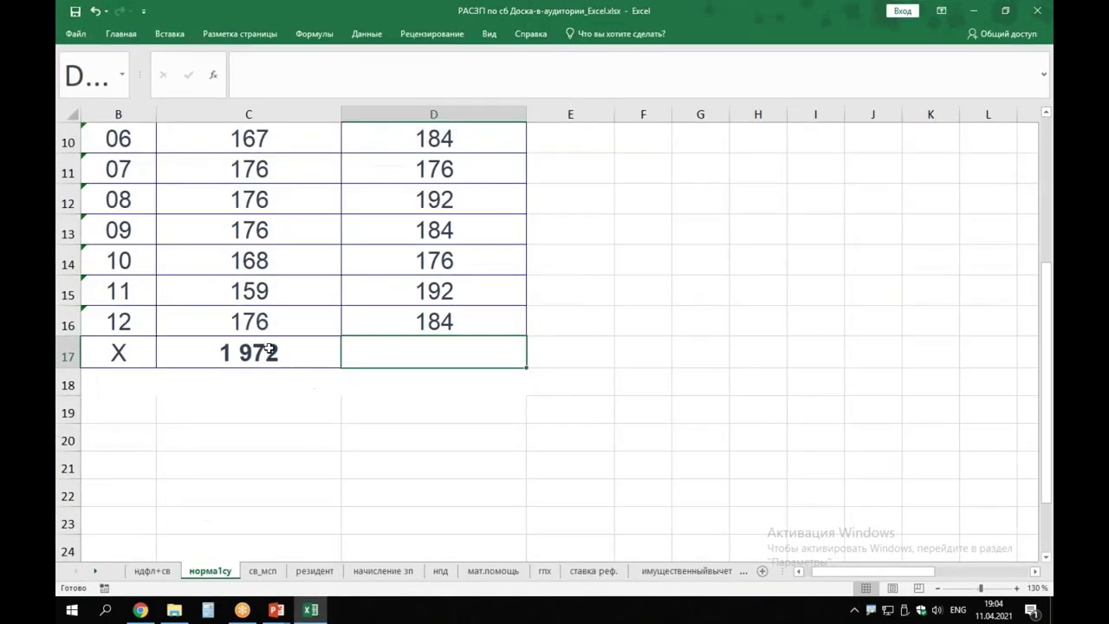
left_click(278, 352)
key("ctrl+c")
left_click(416, 365)
key("ctrl+v")
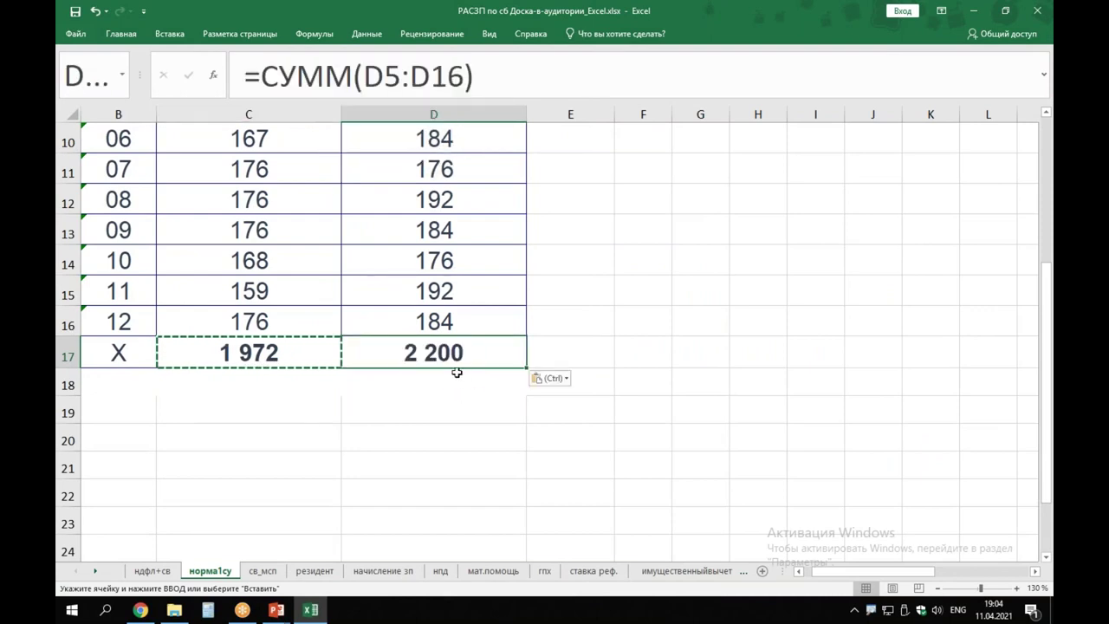
Extend the total's formatting to D18 and calculate the annual overtime there with the formula =D17-C17.
left_click_drag(526, 367, 485, 384)
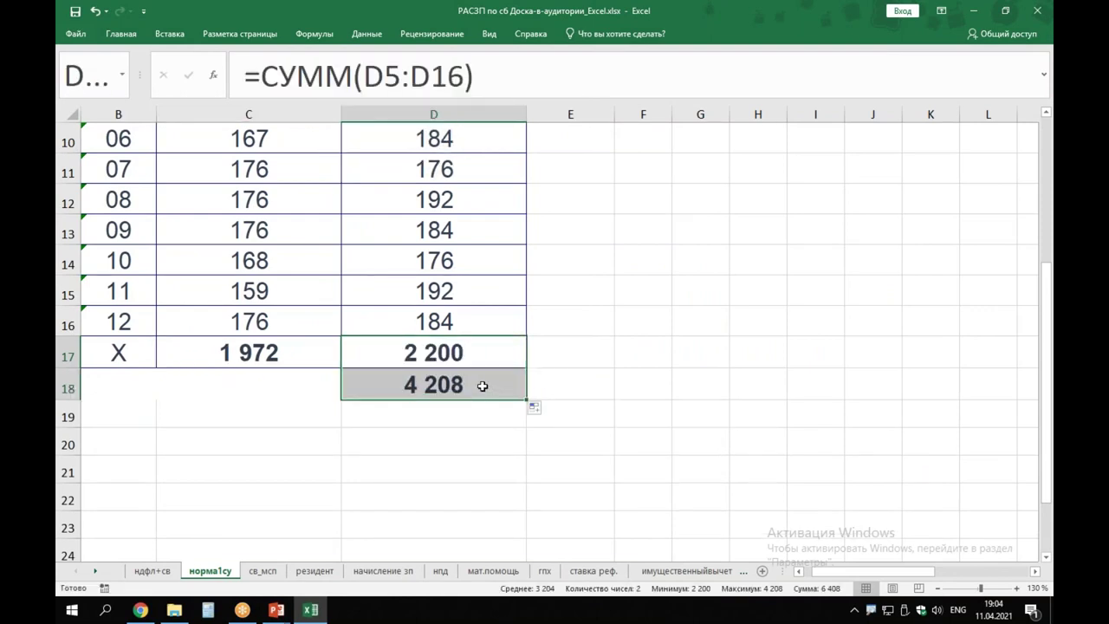
left_click(486, 384)
type("=")
key("Up")
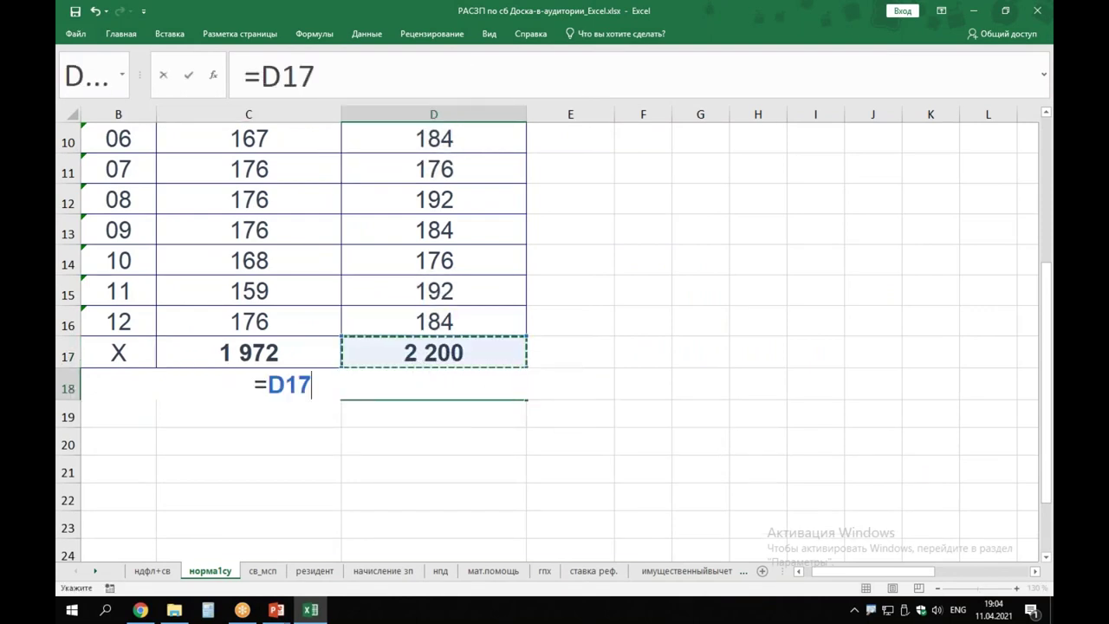
type("-")
key("Up")
key("Left")
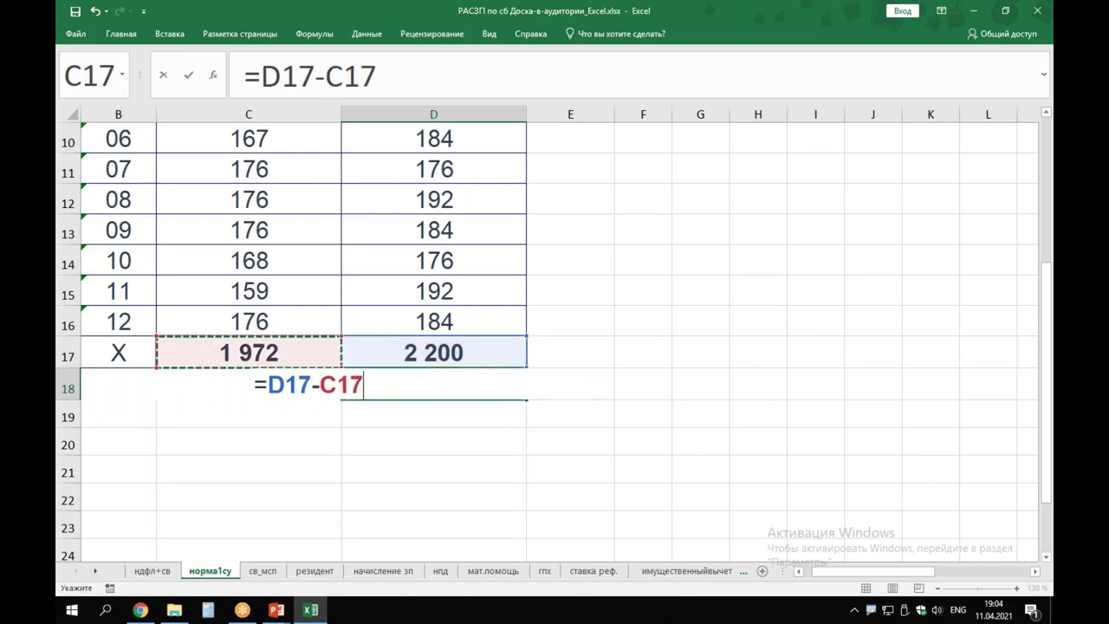
key("Return")
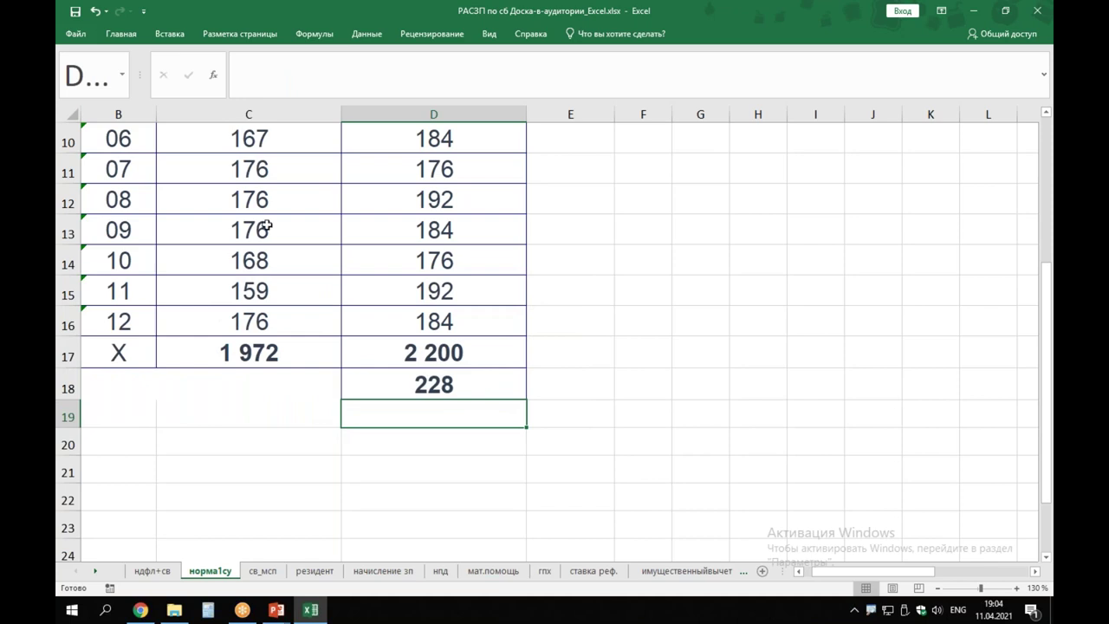
Mark the annual norm in C17 and the July norm in C11 with red annotations, and clear the markings.
left_click_drag(154, 328, 344, 379)
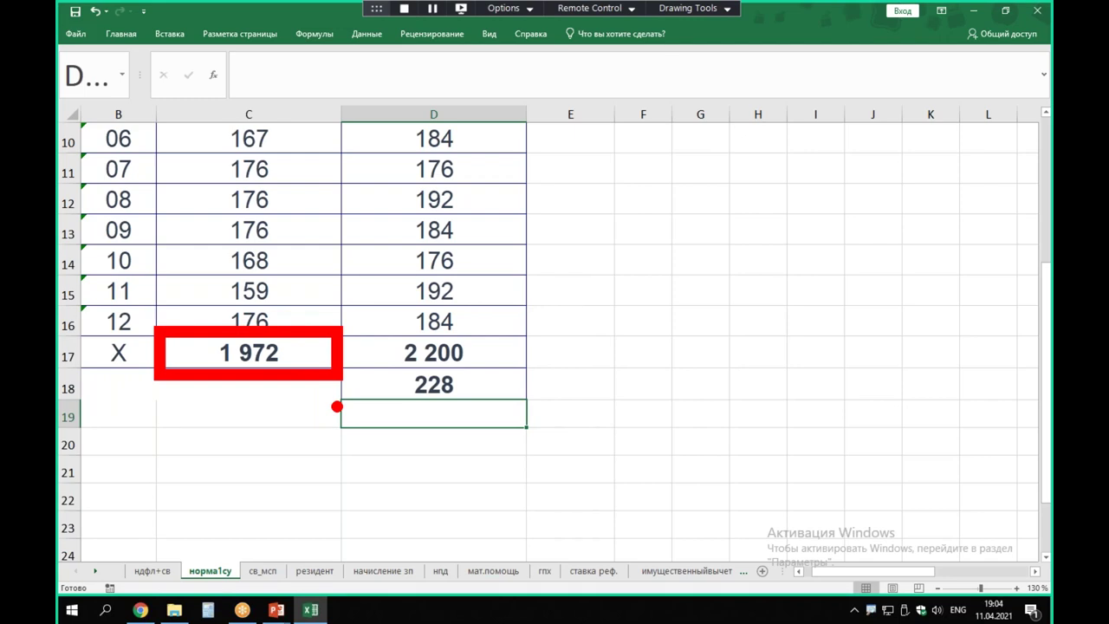
mouse_move(277, 156)
left_mouse_down()
mouse_move(251, 197)
mouse_move(275, 166)
left_mouse_up()
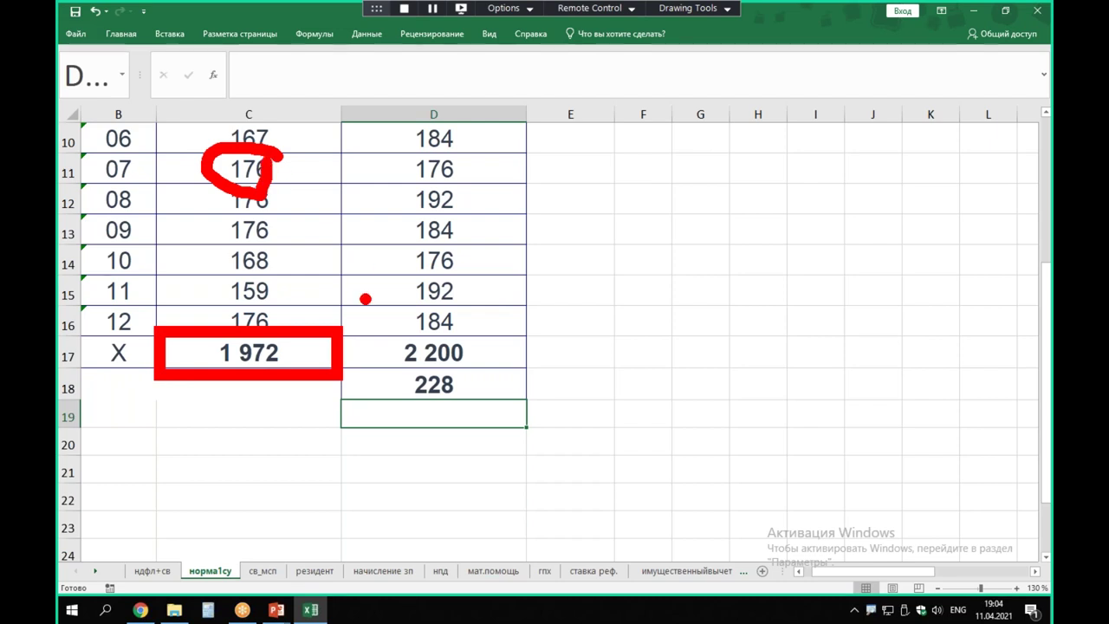
key("Escape")
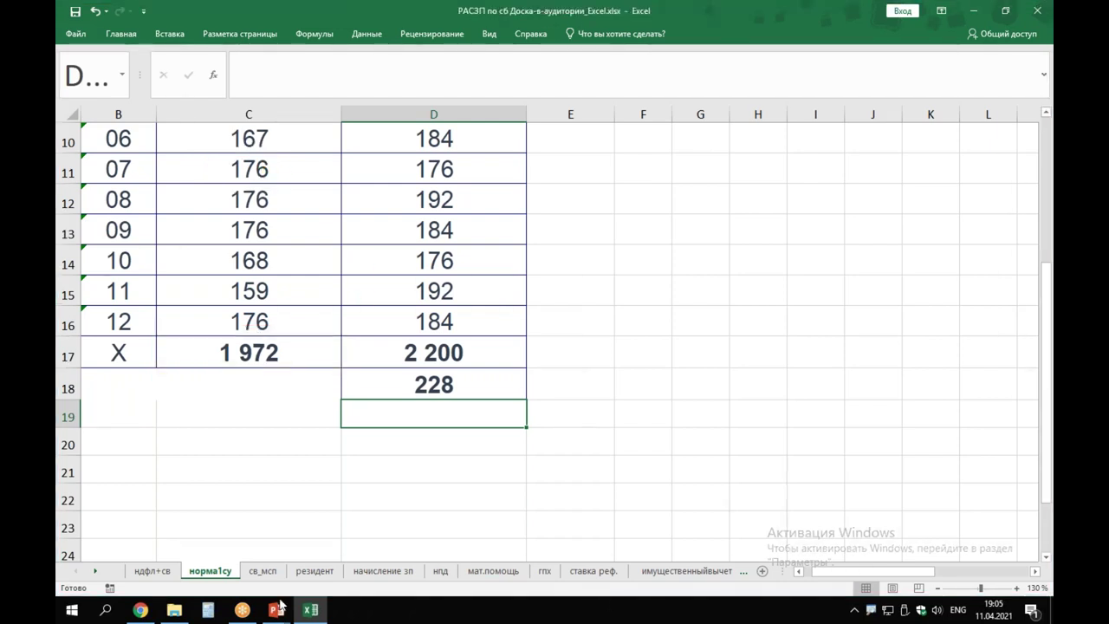
Switch to Chrome, resize its window over Excel, and show the third quarter of the 2021 production calendar.
left_click(138, 610)
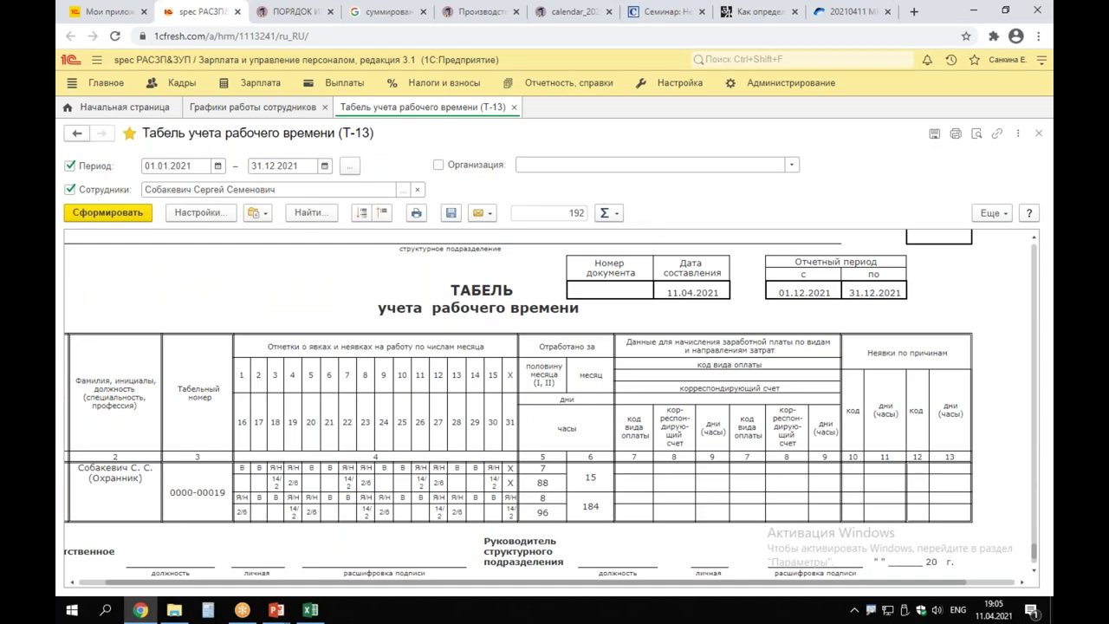
left_click(1005, 10)
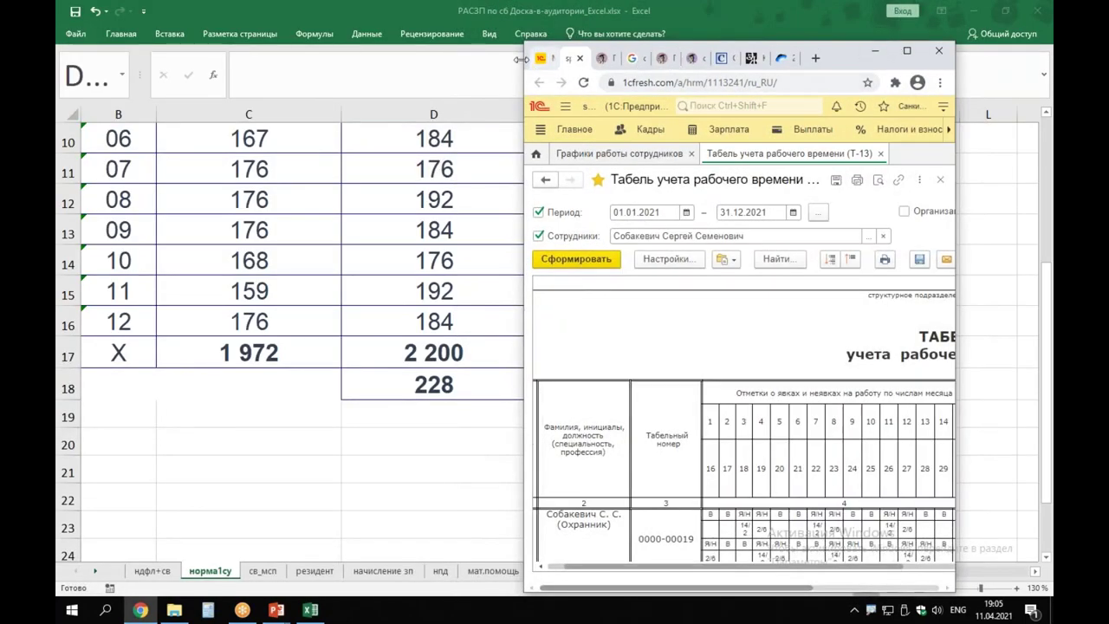
left_click_drag(525, 59, 205, 75)
left_click_drag(297, 76, 71, 75)
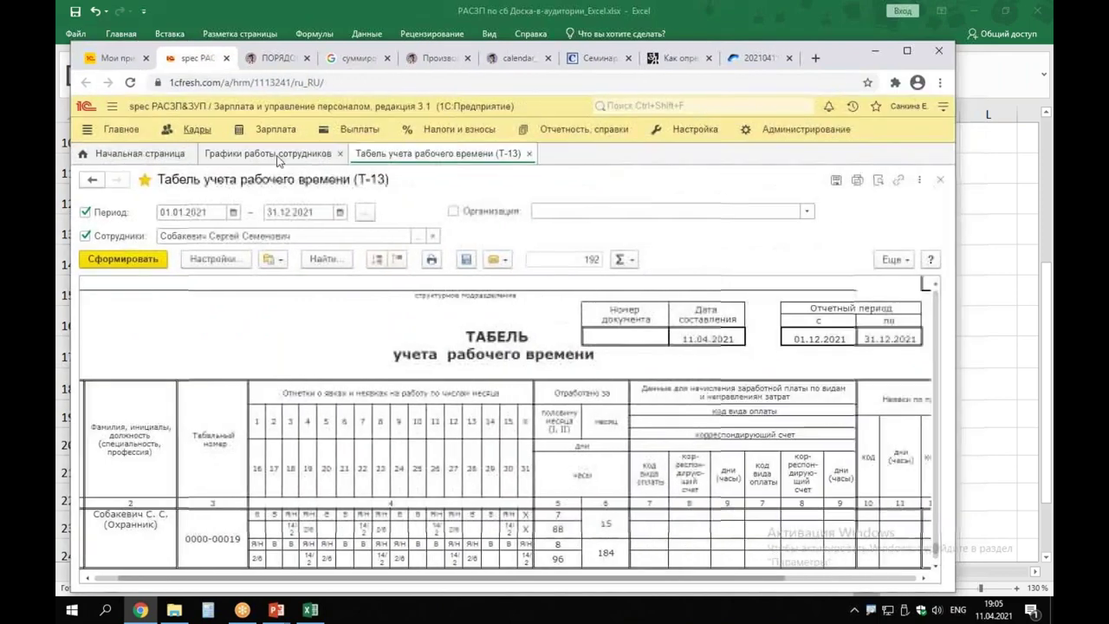
left_click(429, 58)
scroll(628, 185, "up", 10)
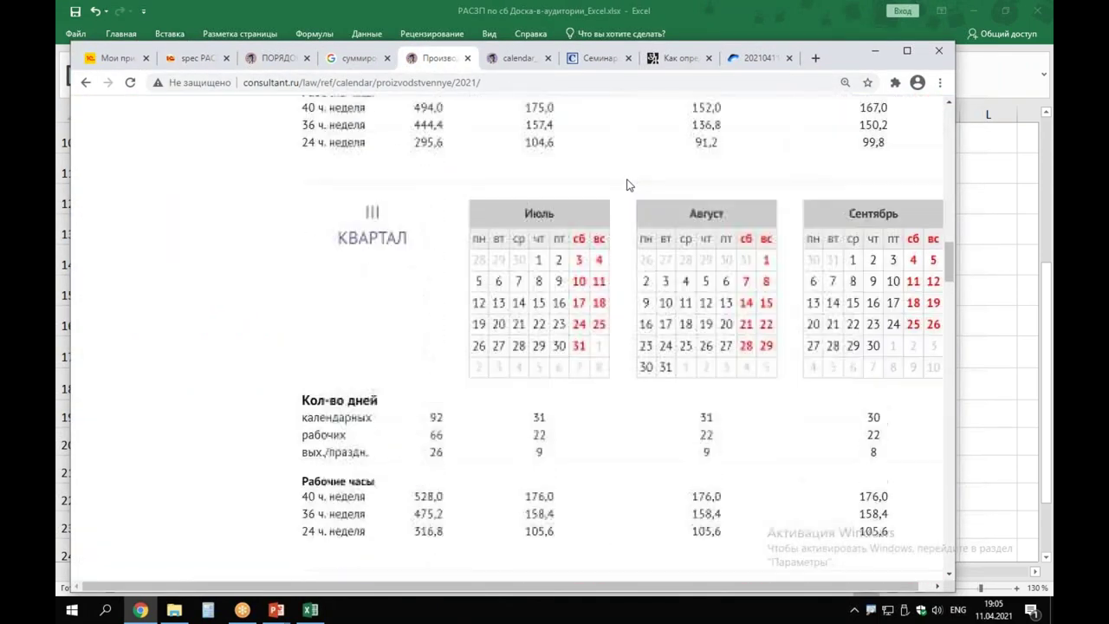
scroll(604, 242, "down", 1)
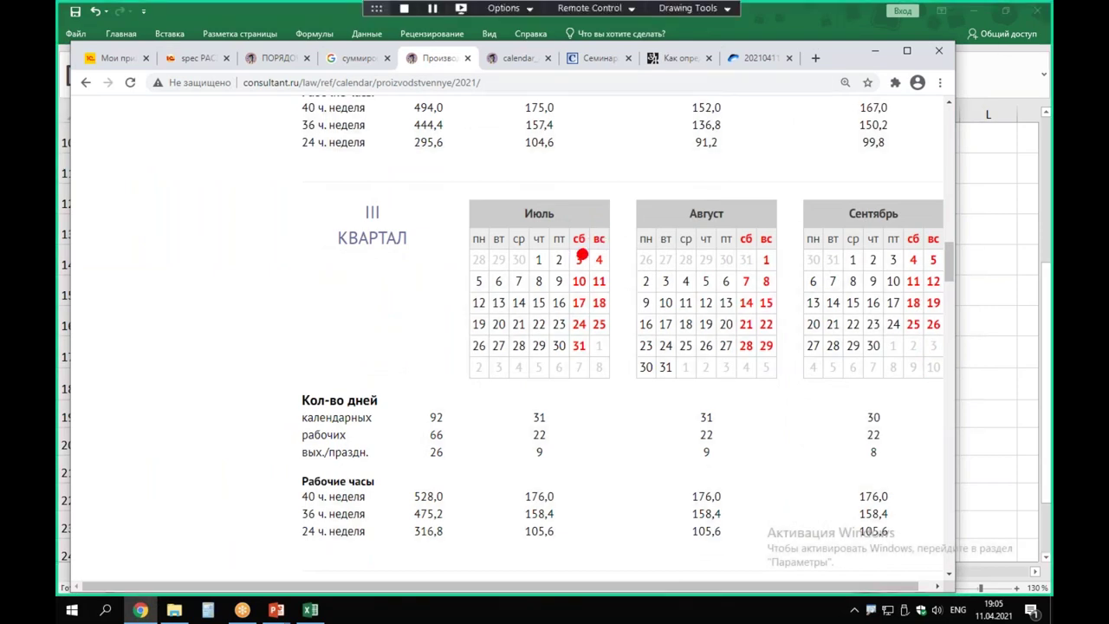
Mark the July calendar days with red annotations to examine which workdays remain in the month.
left_click_drag(590, 249, 629, 250)
mouse_move(590, 330)
left_mouse_down()
mouse_move(569, 351)
mouse_move(459, 354)
left_mouse_up()
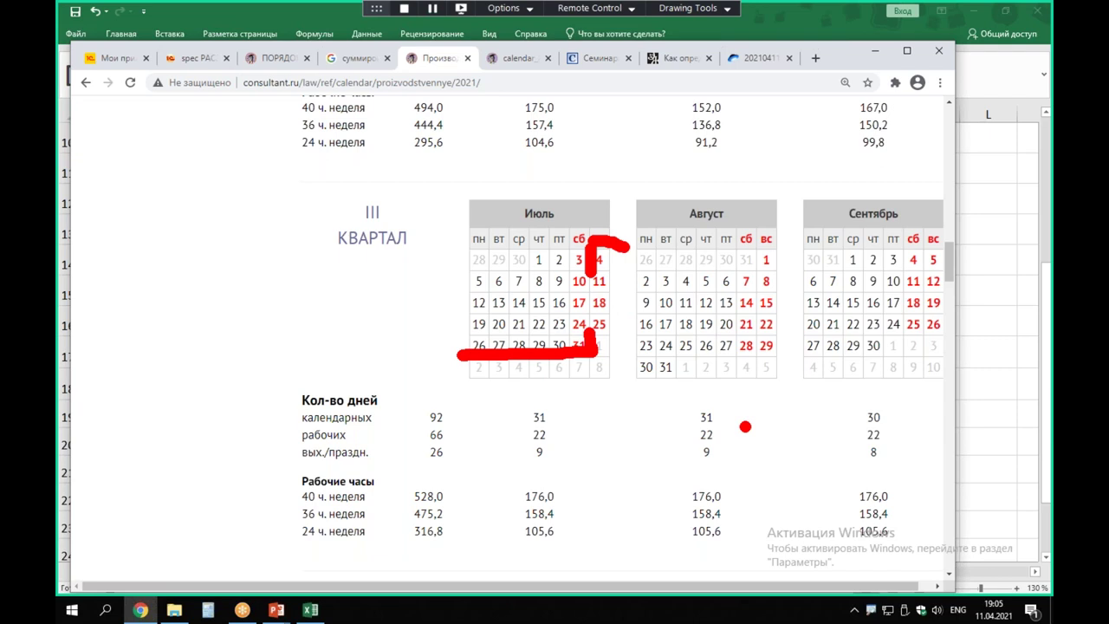
left_click_drag(585, 331, 577, 344)
mouse_move(527, 270)
left_mouse_down()
mouse_move(574, 275)
mouse_move(559, 244)
mouse_move(520, 259)
mouse_move(527, 270)
left_mouse_up()
left_click(539, 284)
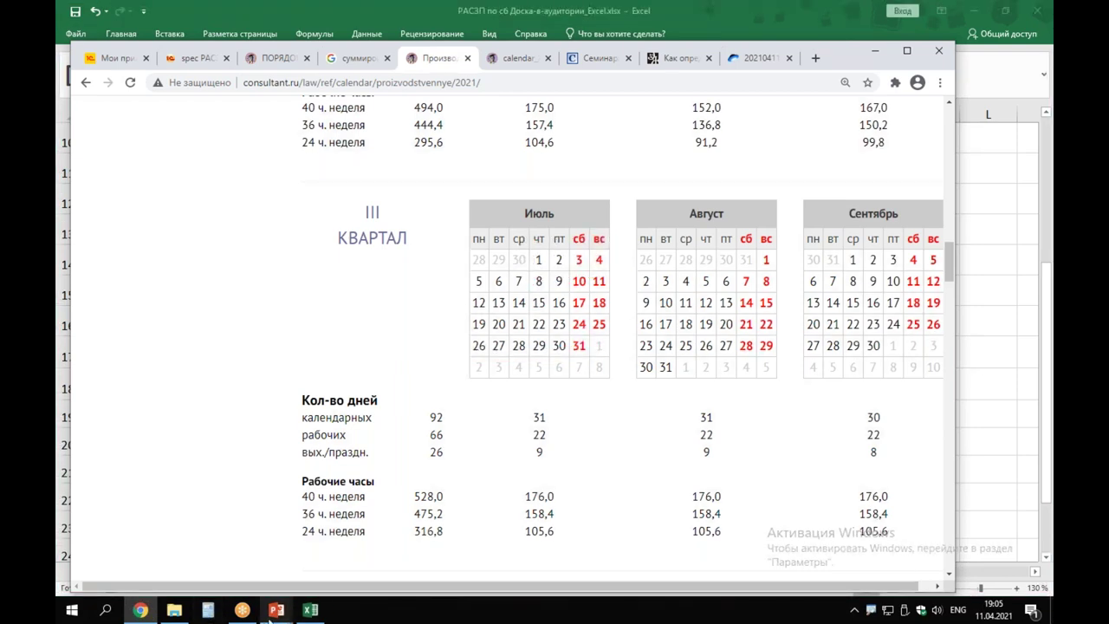
Switch to Excel and set the July norm in C11 to 16 hours.
mouse_move(272, 612)
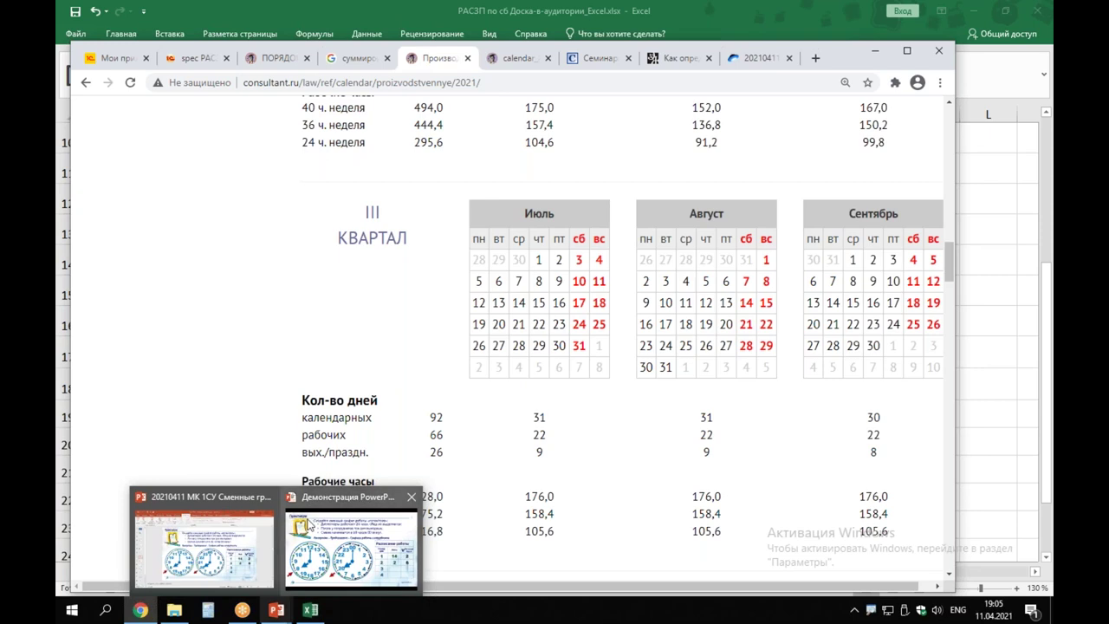
left_click(308, 612)
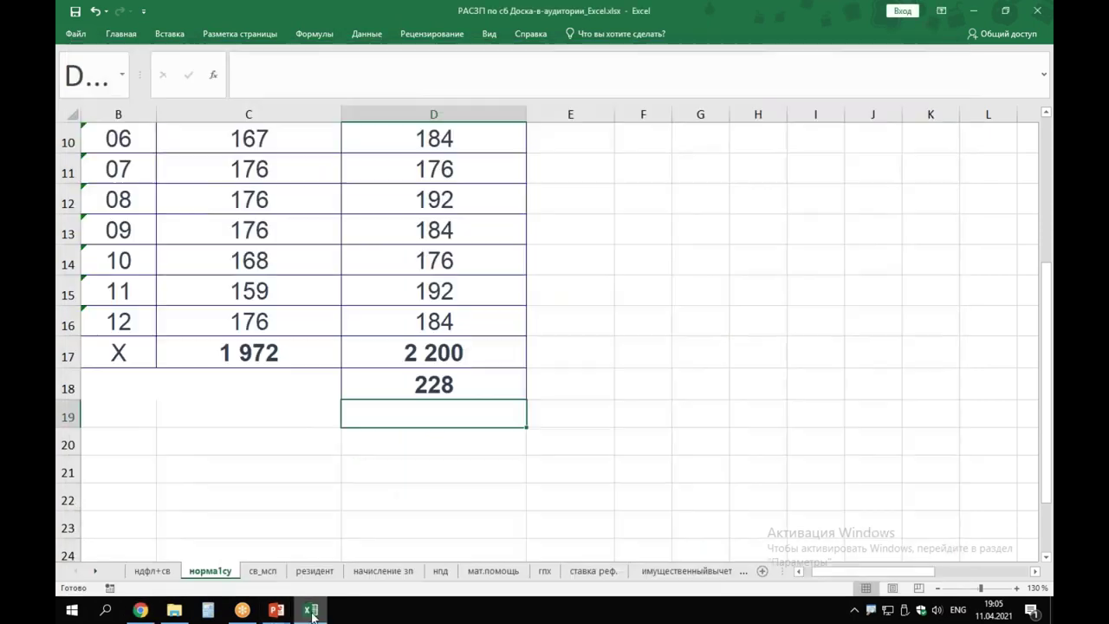
left_click(223, 169)
type("16")
key("Return")
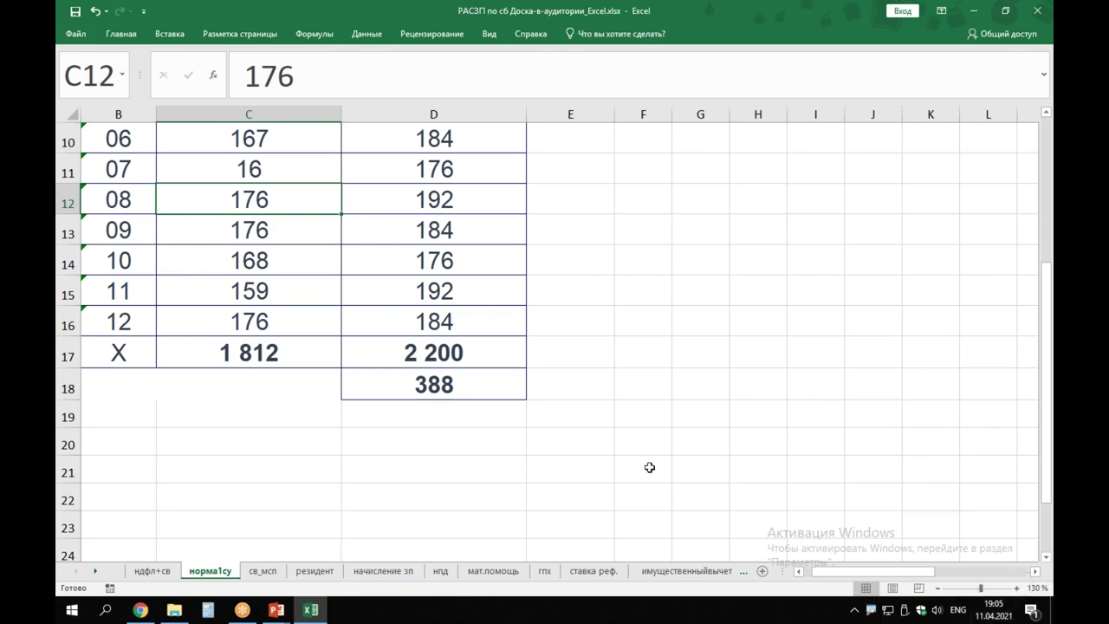
Switch to the 1C tab in Chrome, maximize the window, and open the list of employee work schedules.
left_click(140, 609)
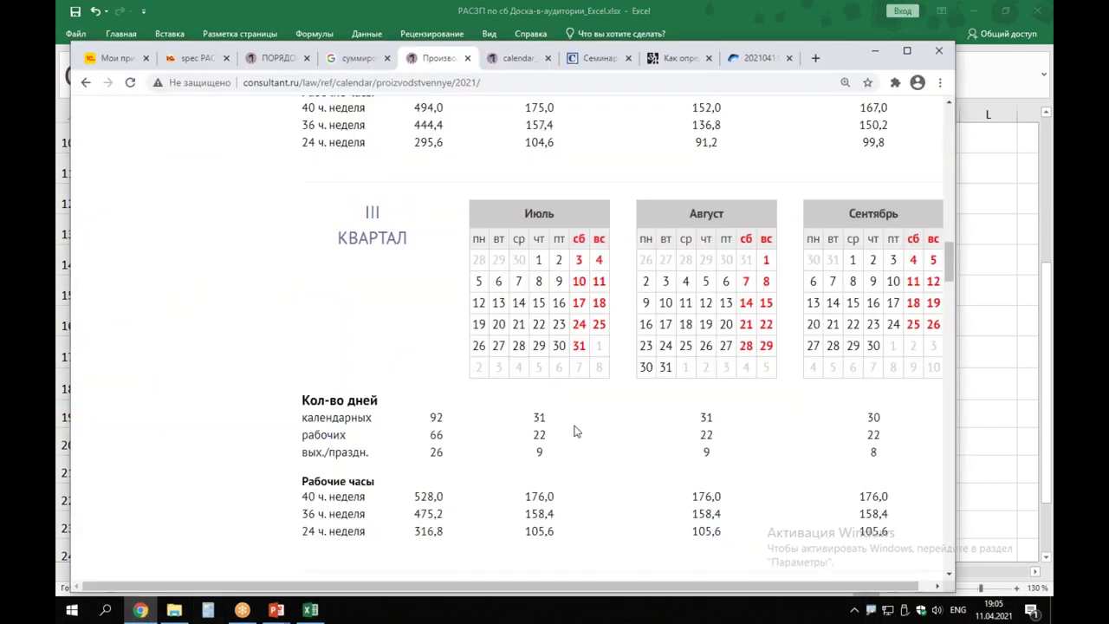
left_click(191, 58)
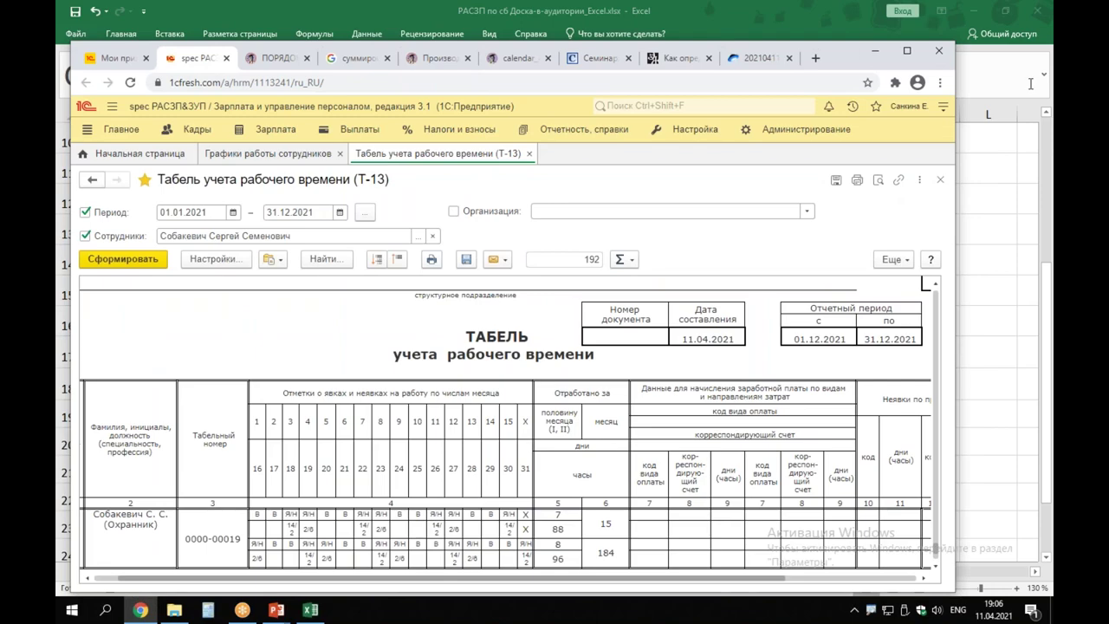
left_click(906, 52)
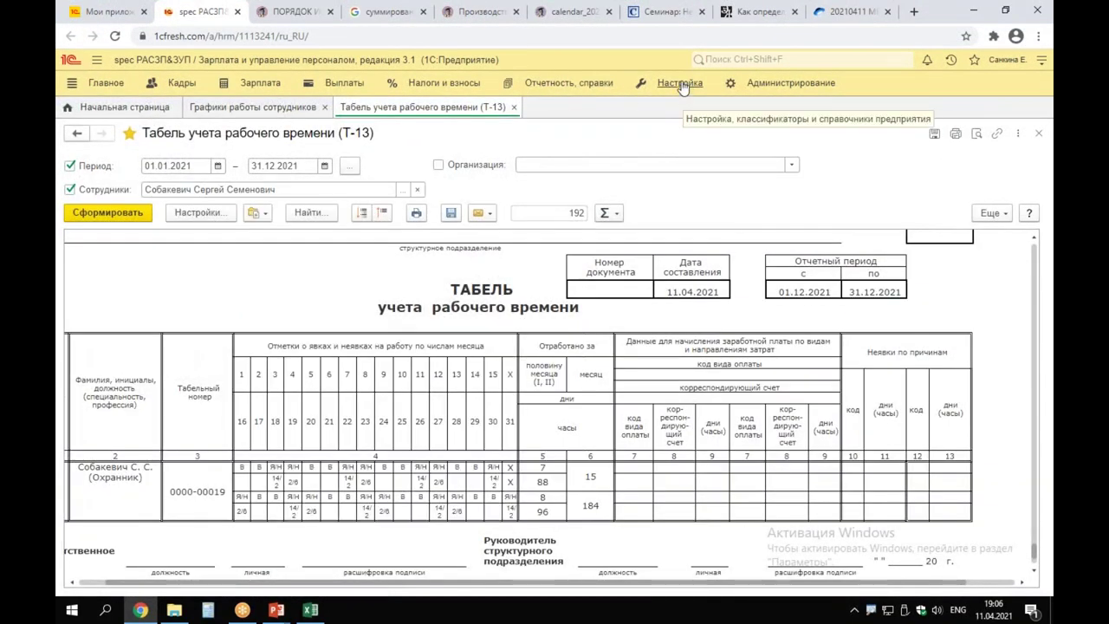
left_click(678, 82)
left_click(187, 401)
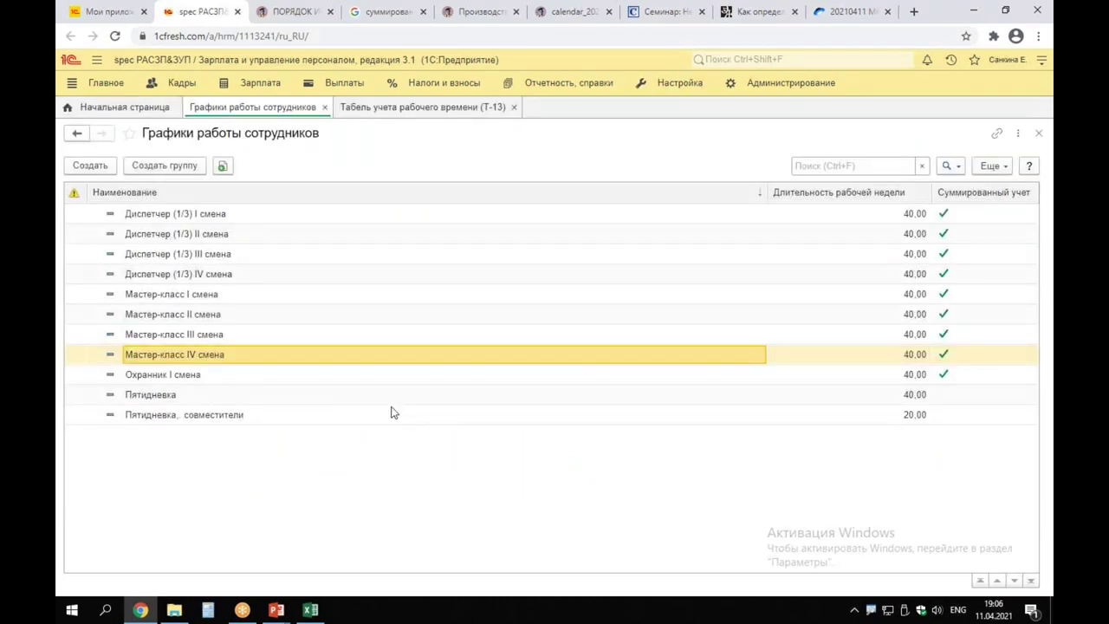
Open the settings of the «Мастер-класс I смена» schedule and mark the attendance and night hours of days 1 and 2.
left_click(184, 295)
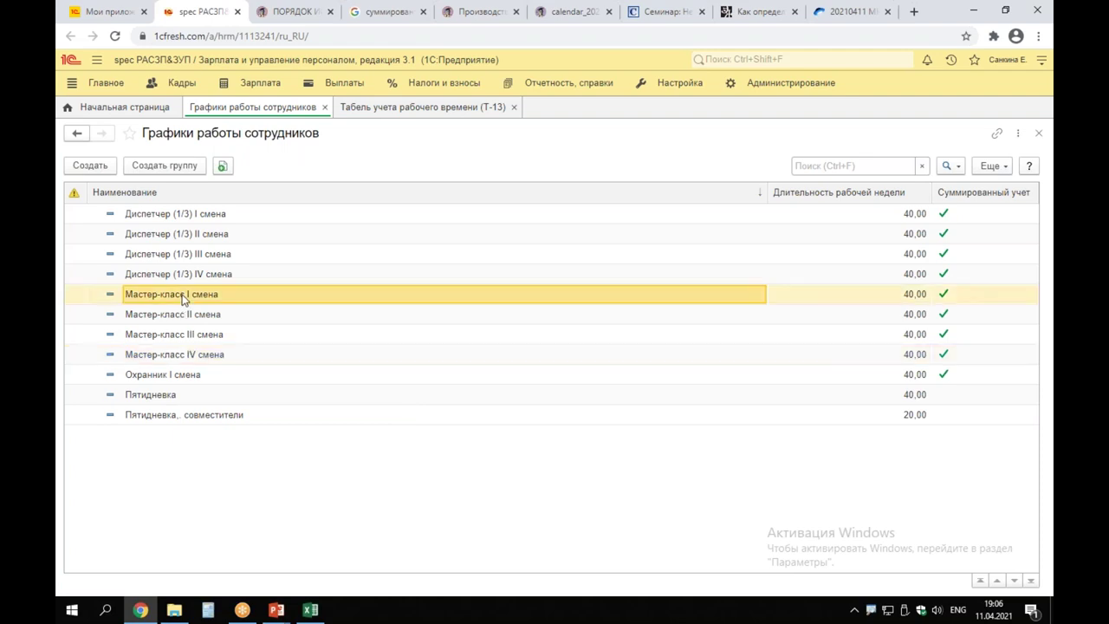
double_click(183, 295)
left_click(397, 239)
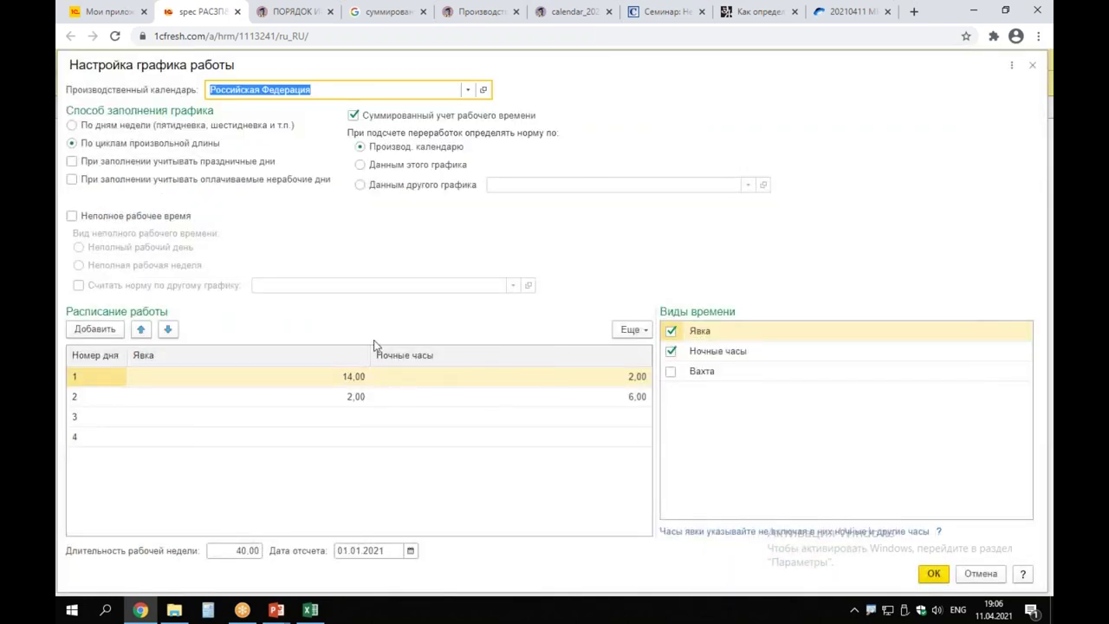
left_click_drag(315, 346, 659, 423)
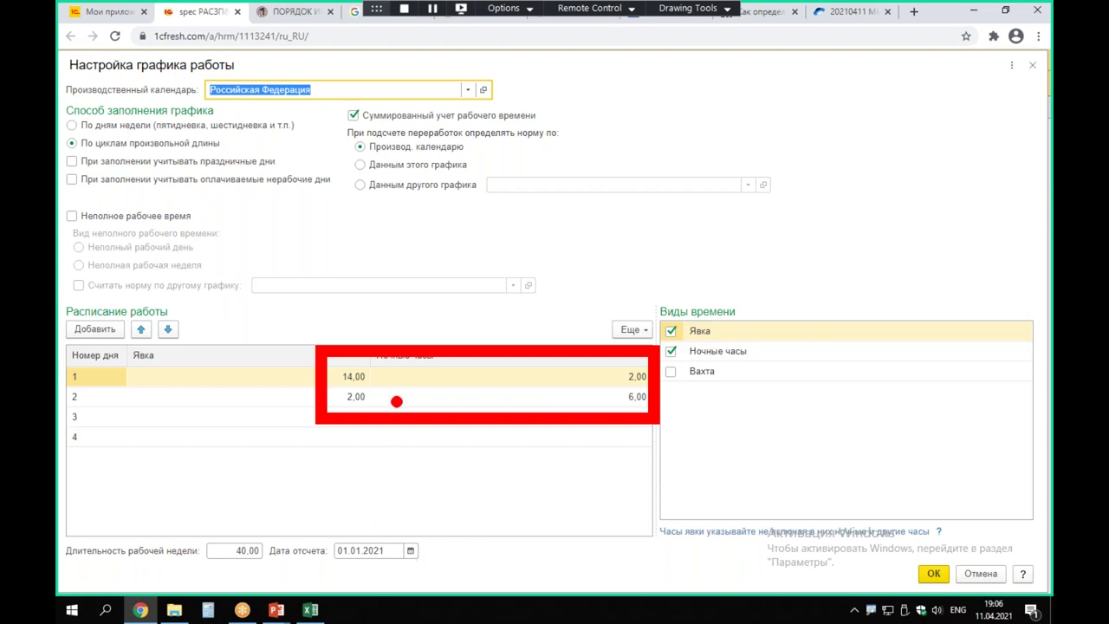
Set the attendance of day 1 to 12 hours, mark the night hours in red, and apply the schedule settings.
key("Escape")
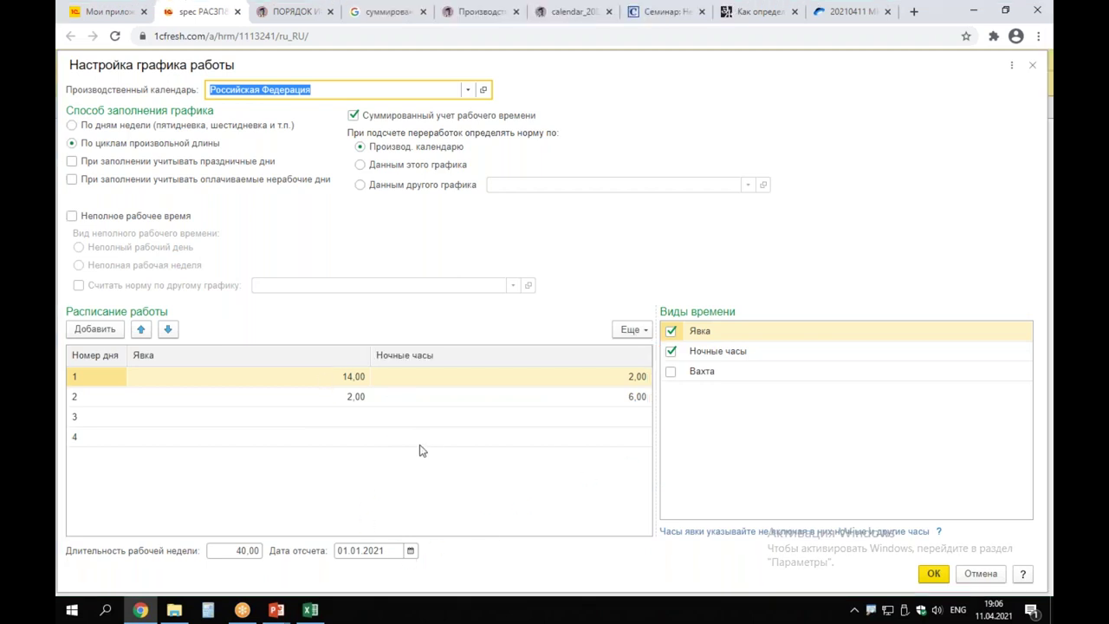
double_click(334, 382)
left_click(339, 376)
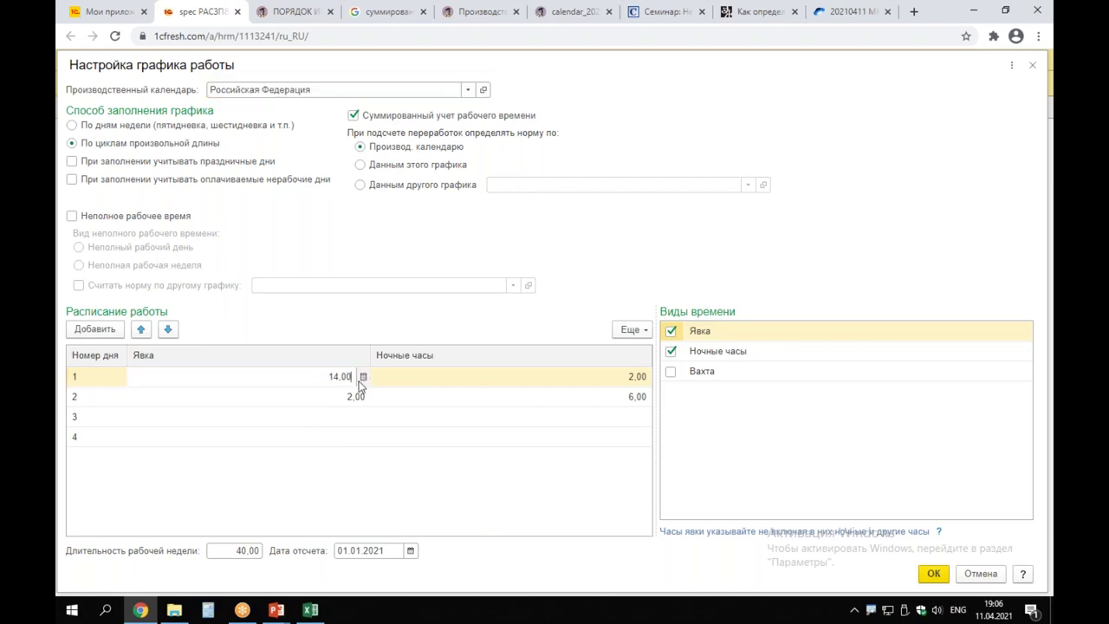
key("BackSpace")
key("BackSpace")
type("0")
type("12")
key("Return")
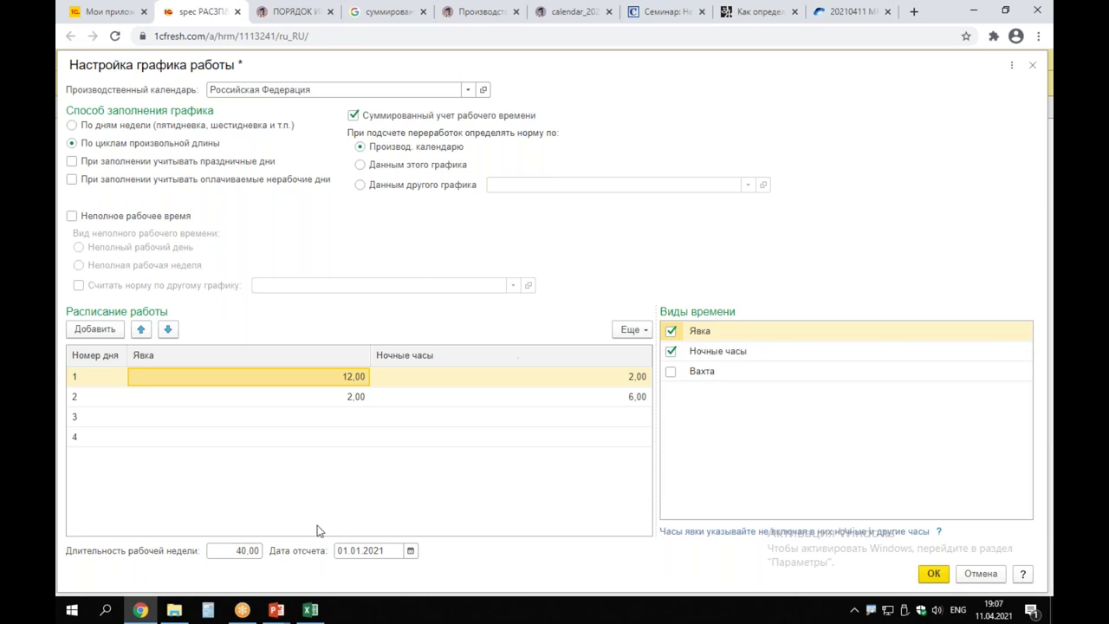
left_click_drag(607, 356, 661, 423)
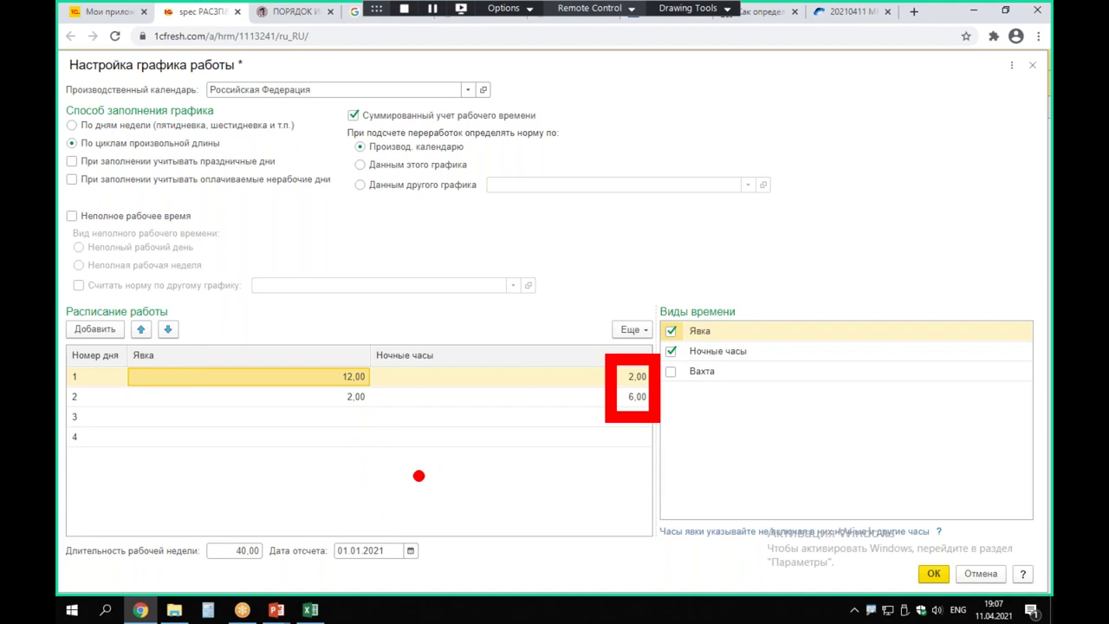
left_click_drag(353, 353, 346, 348)
key("Escape")
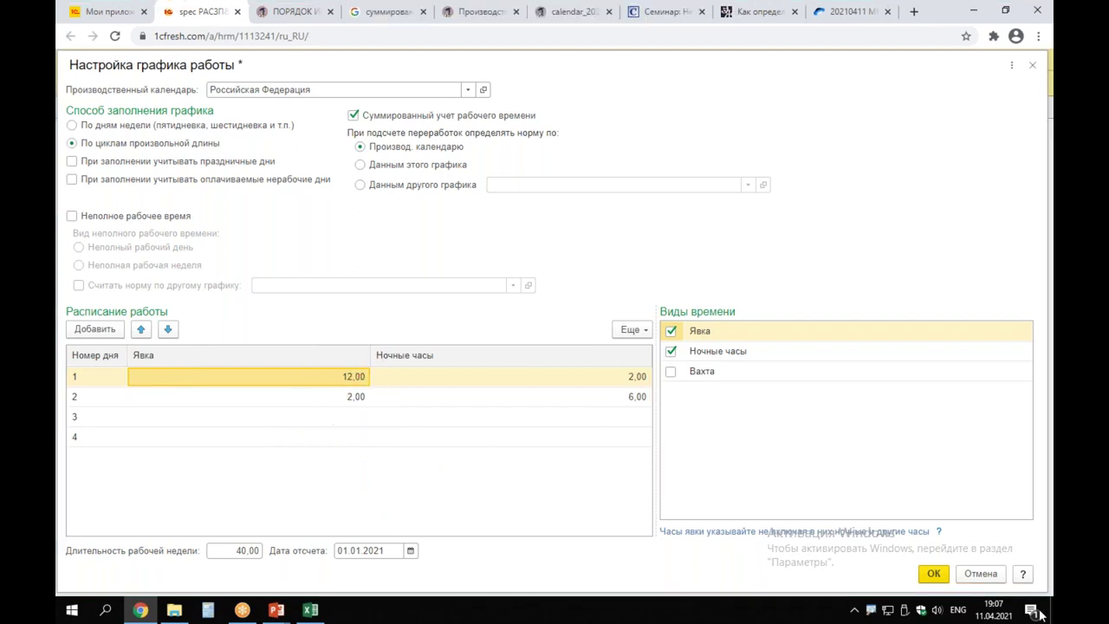
left_click(934, 575)
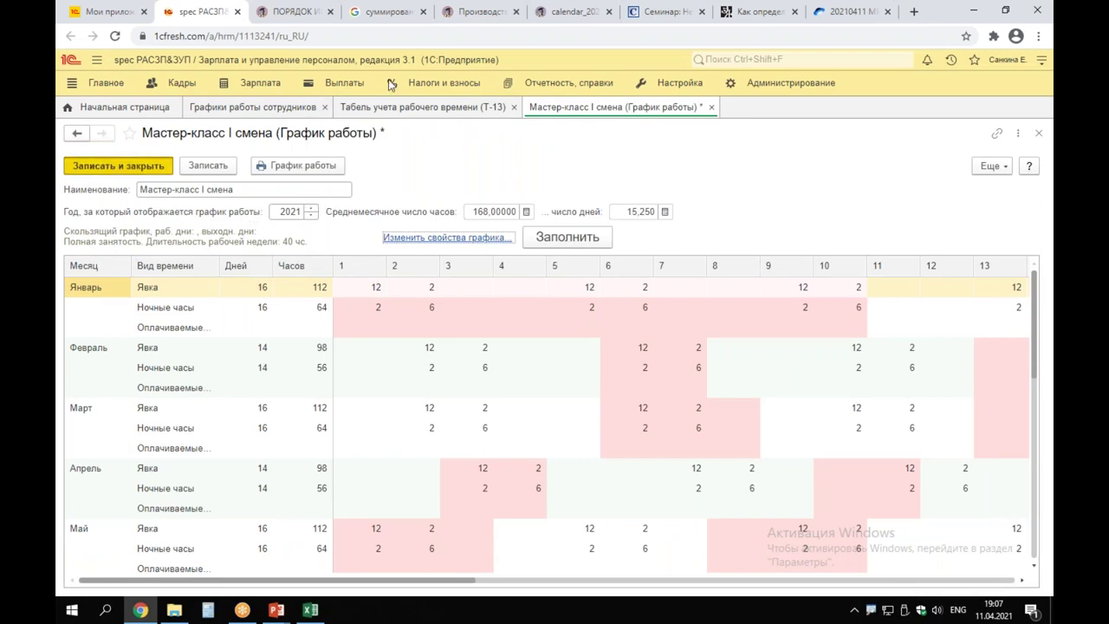
Regenerate the T-13 timesheet for 01.01.2021–31.12.2021 and examine the January hours.
left_click(376, 107)
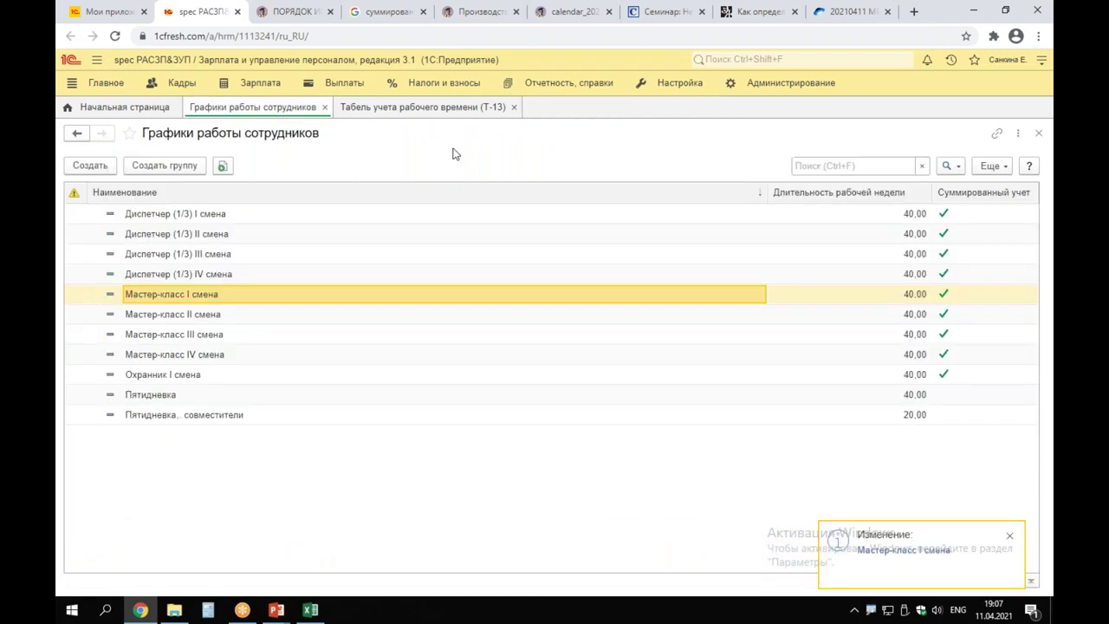
scroll(1038, 548, "up", 1)
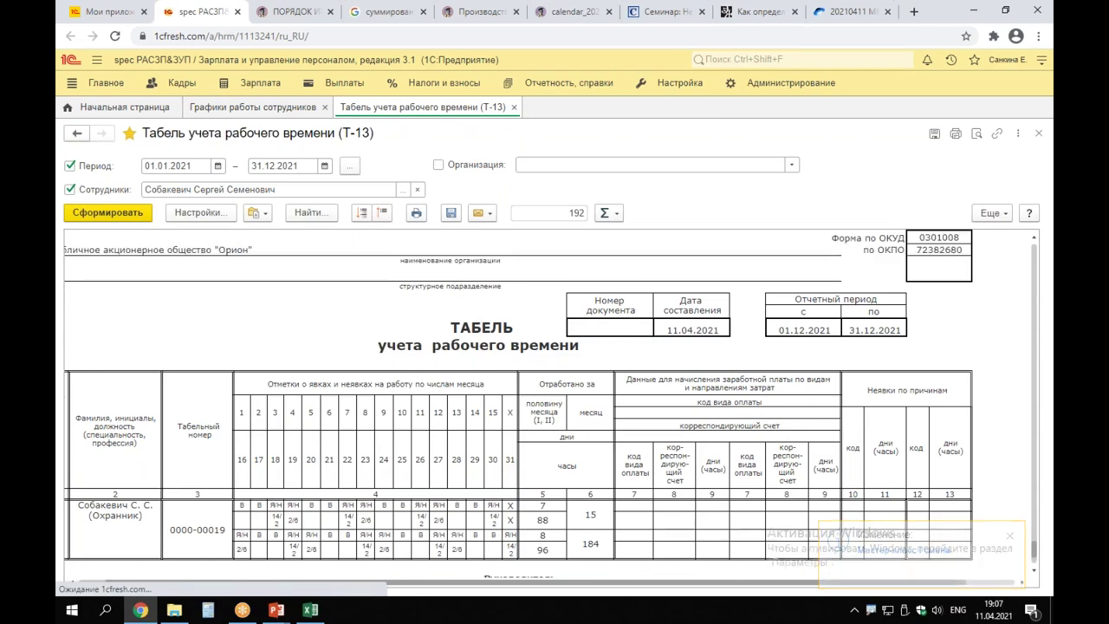
left_click_drag(1036, 553, 1033, 255)
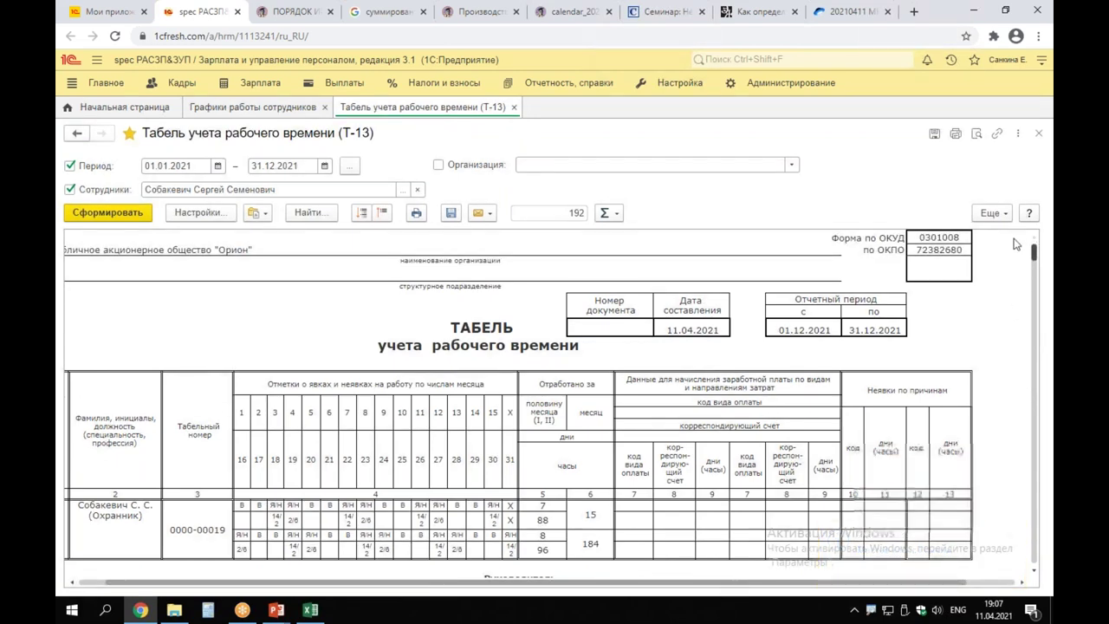
scroll(638, 323, "down", 2)
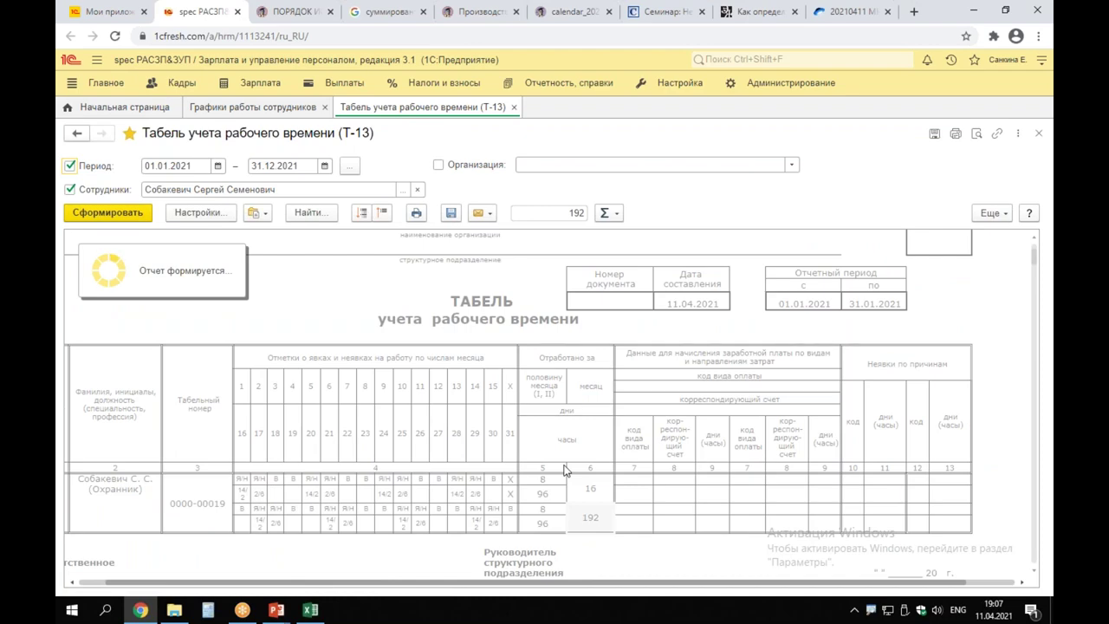
left_click(702, 479)
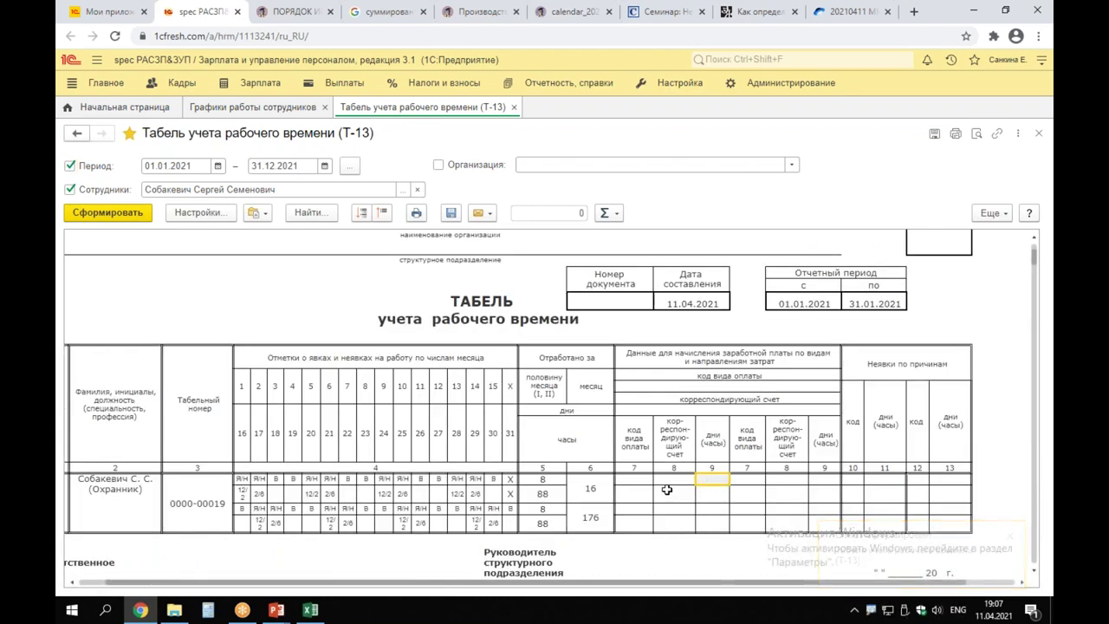
Write the numbers 22 and 24 in red over the January timesheet to compare shift lengths.
mouse_move(639, 131)
left_mouse_down()
mouse_move(650, 208)
mouse_move(684, 212)
left_mouse_up()
left_click_drag(712, 156, 754, 165)
left_click_drag(697, 208, 759, 228)
left_click(784, 226)
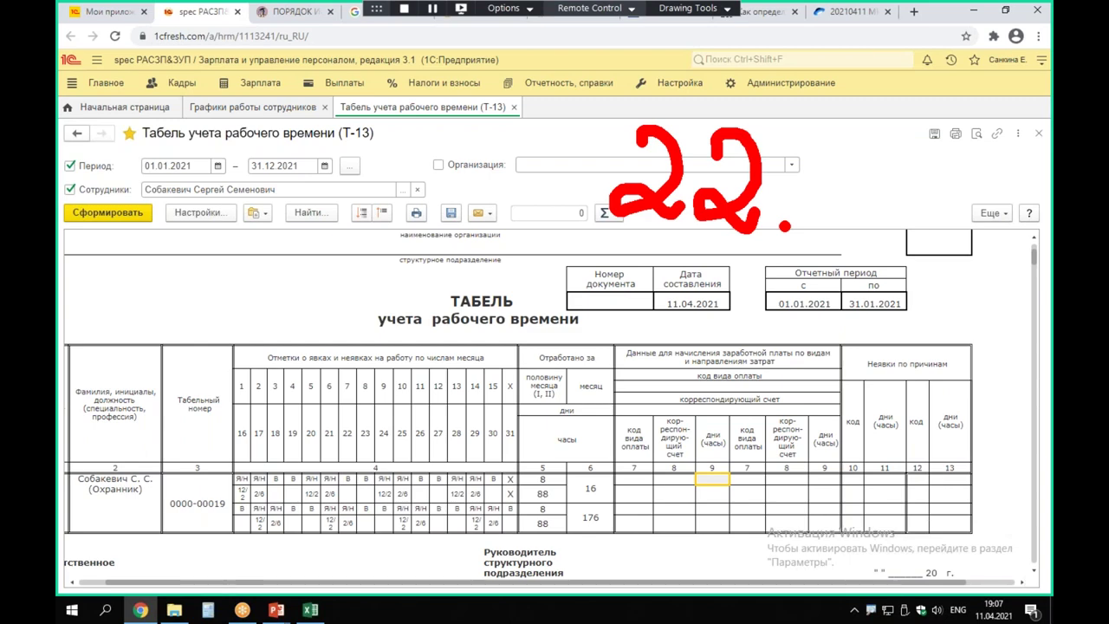
mouse_move(631, 262)
left_mouse_down()
mouse_move(666, 269)
mouse_move(681, 346)
left_mouse_up()
left_click_drag(701, 260, 741, 319)
left_click_drag(738, 270, 739, 364)
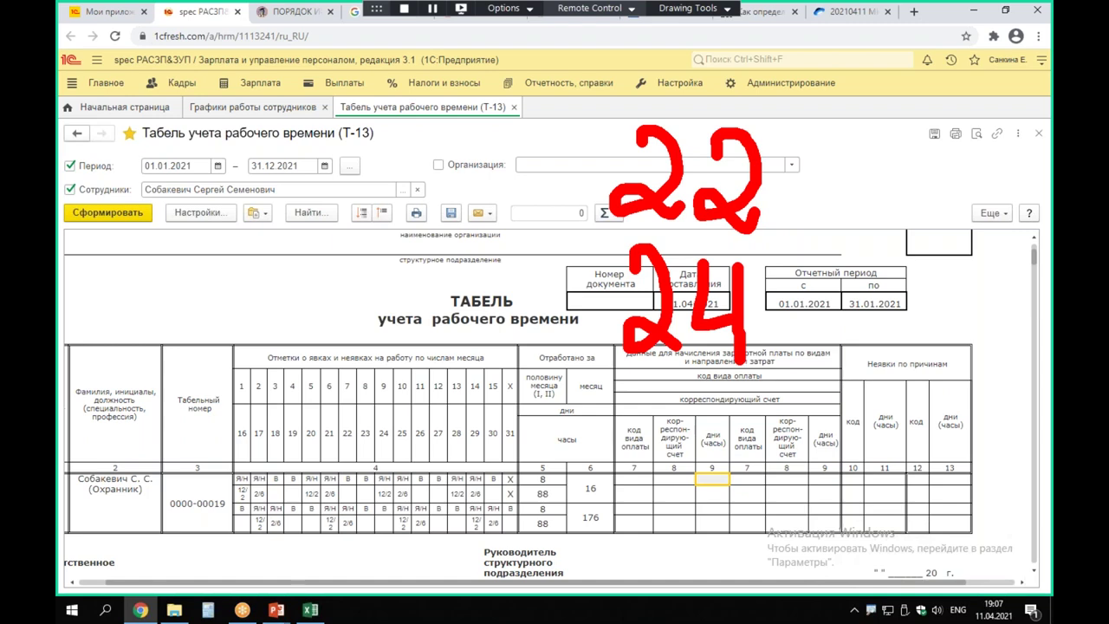
mouse_move(825, 159)
left_mouse_down()
mouse_move(848, 154)
mouse_move(892, 232)
left_mouse_up()
left_click_drag(910, 161, 925, 235)
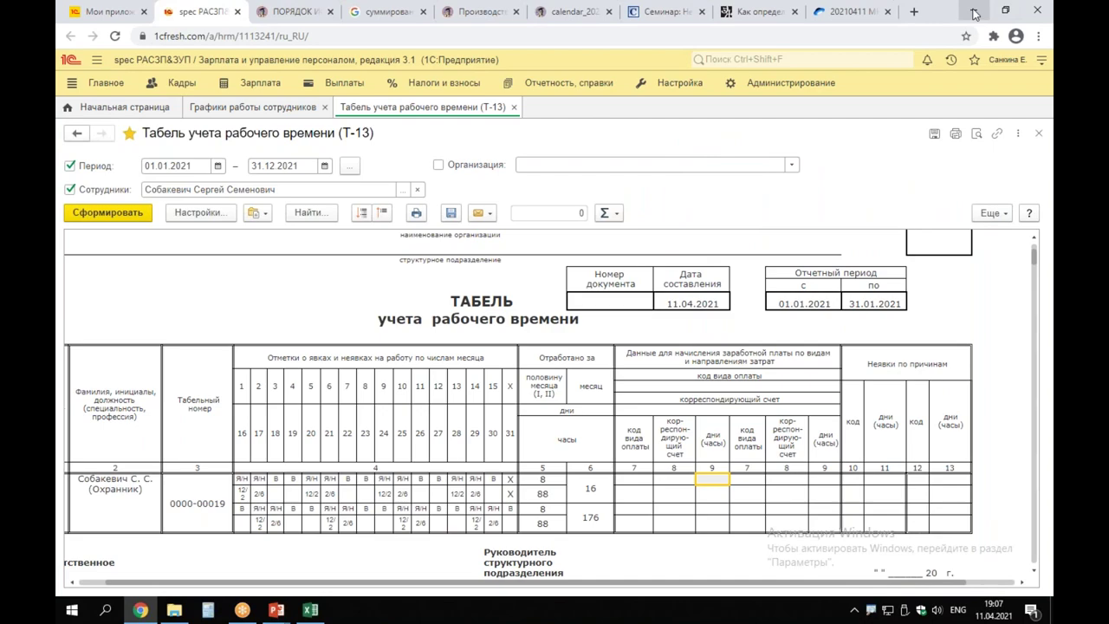
Switch to the PowerPoint slideshow and advance past the «Дата отсчёта» and «Практикум» slides to «Особенности курса».
key("alt+Tab")
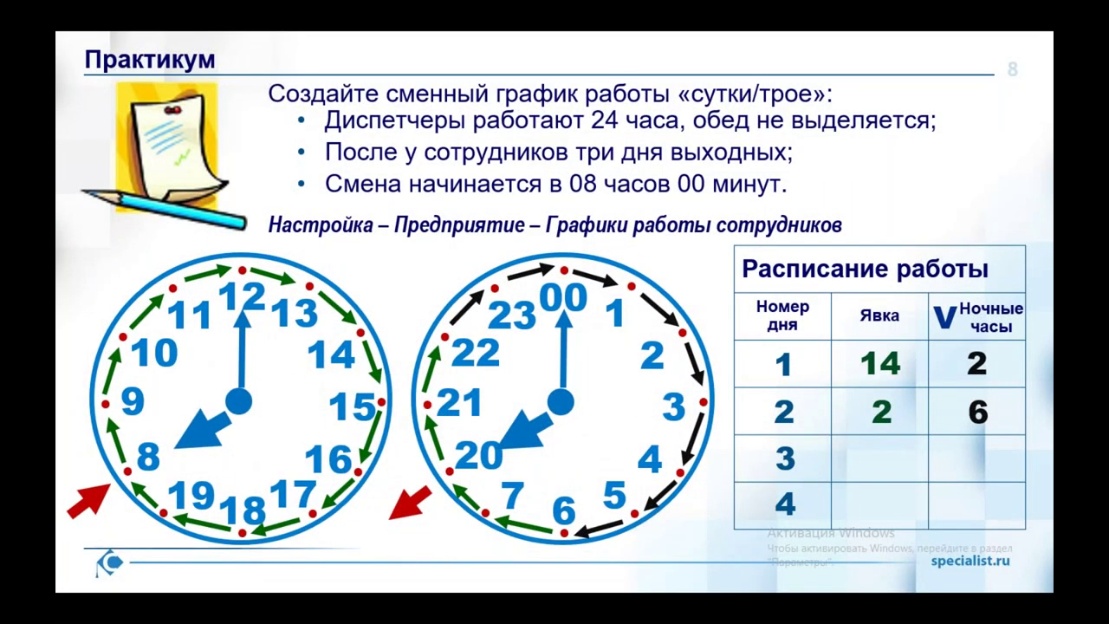
key("Right")
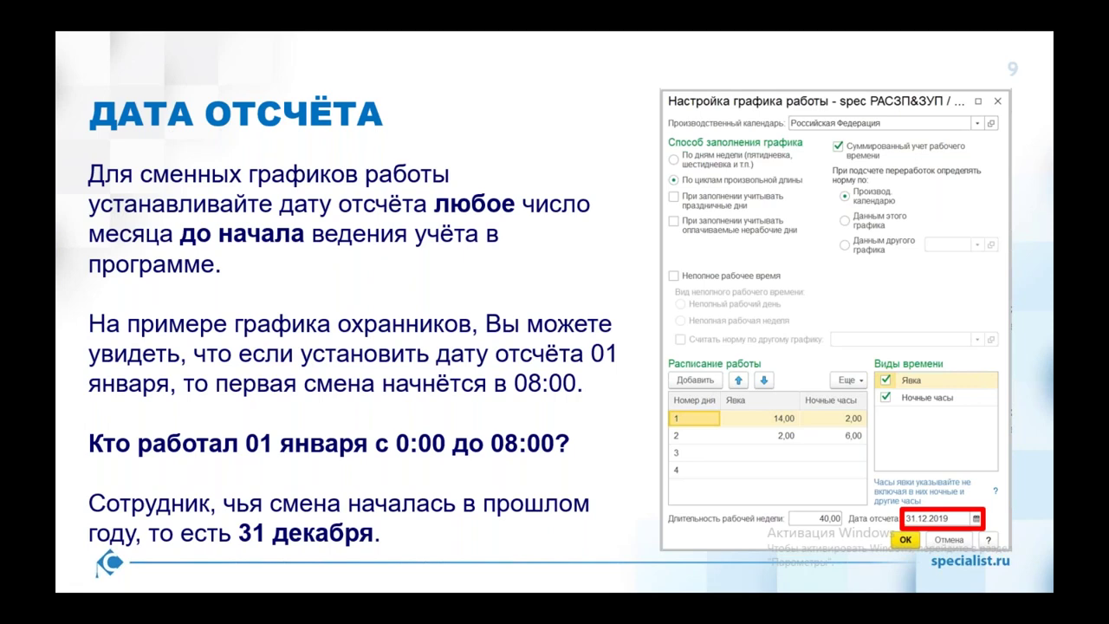
key("Right")
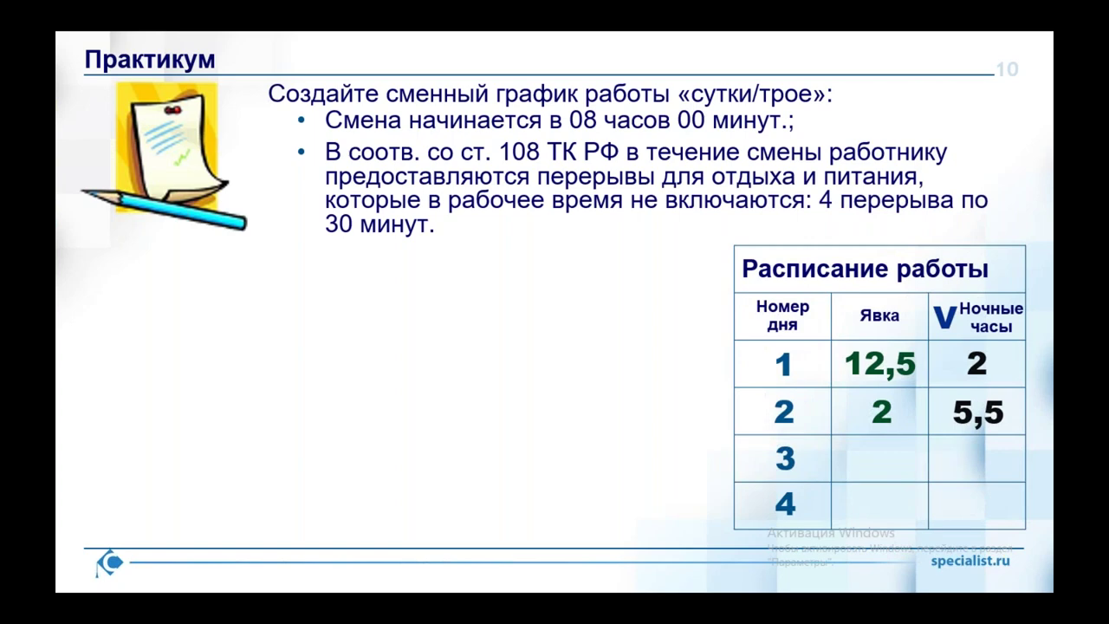
key("Right")
key("Left")
key("Right")
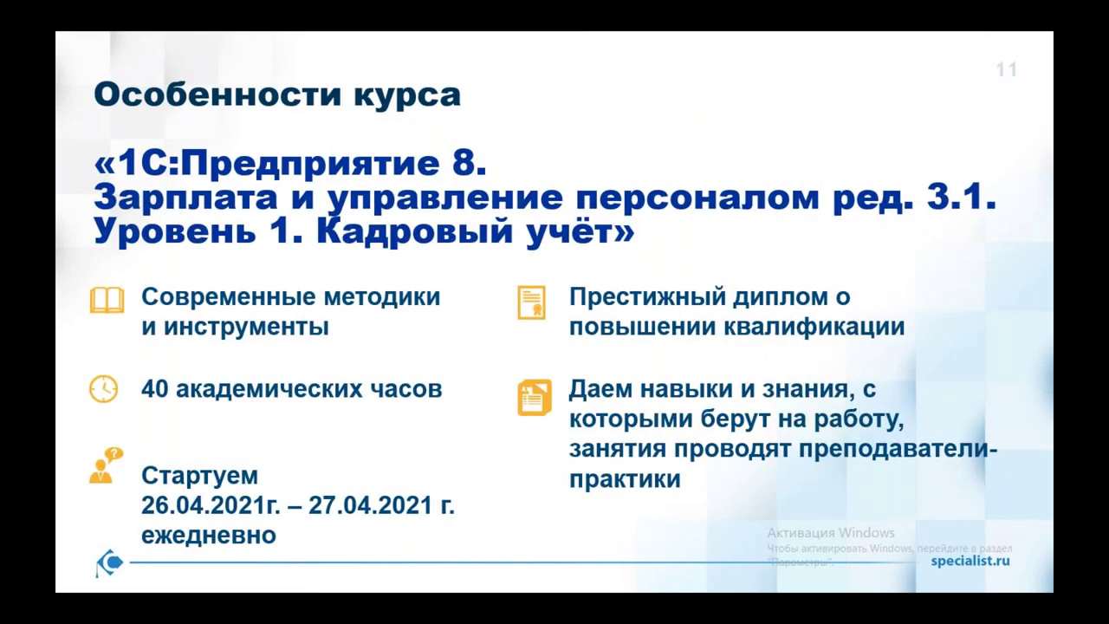
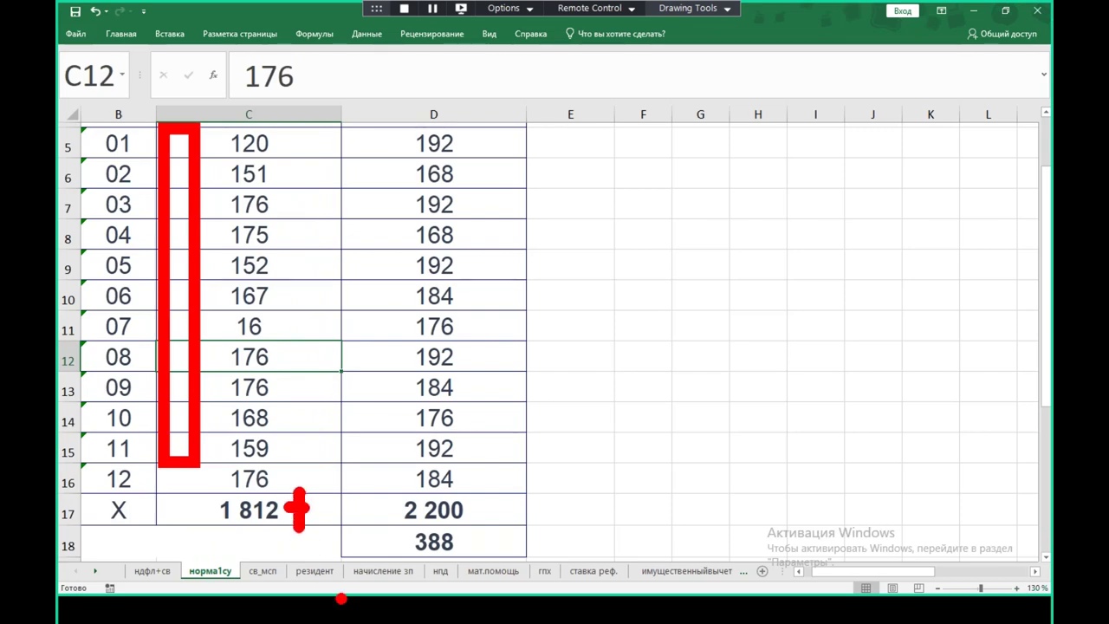
Clear the red annotations from the Excel norm table and write a freehand note beside the «Отработано» column.
key("Escape")
scroll(431, 317, "up", 2)
scroll(430, 318, "down", 2)
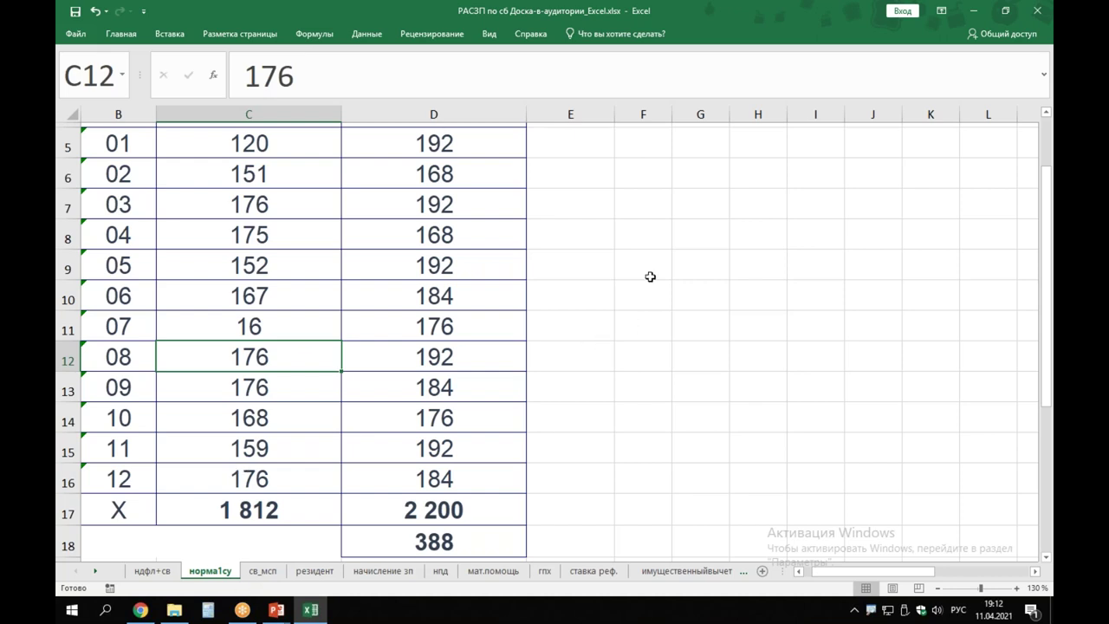
mouse_move(596, 205)
left_mouse_down()
mouse_move(584, 294)
mouse_move(637, 306)
left_mouse_up()
mouse_move(673, 218)
left_mouse_down()
mouse_move(689, 270)
mouse_move(669, 304)
left_mouse_up()
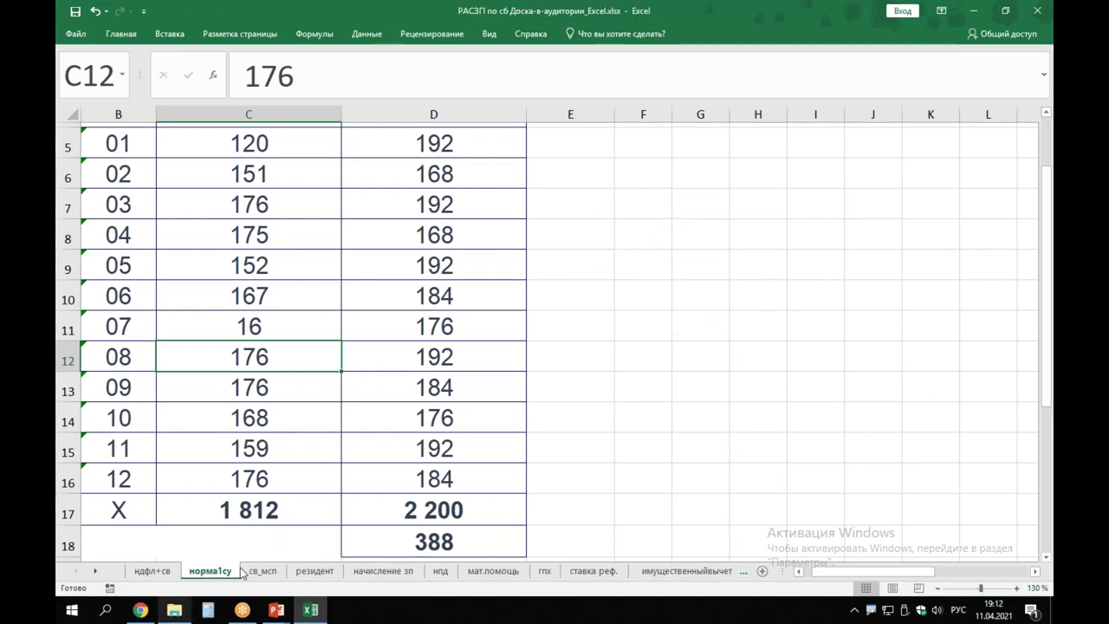
Fill column D «Отработано» across into column E and rename the new heading as «Отработано, 23 ч».
scroll(427, 206, "up", 2)
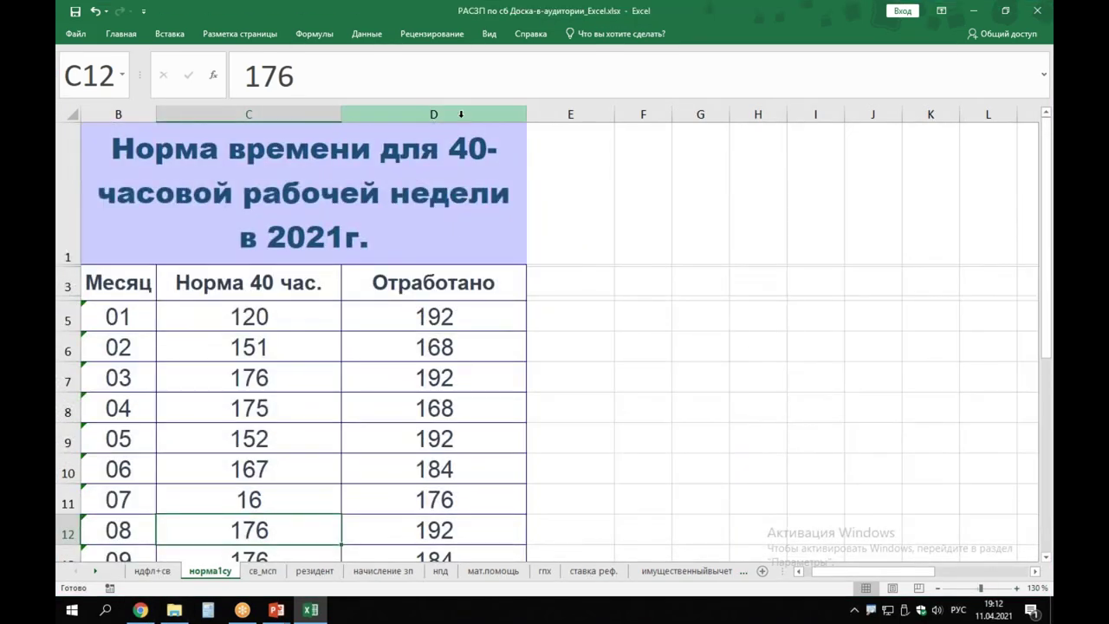
left_click(505, 120)
left_click_drag(505, 124, 639, 297)
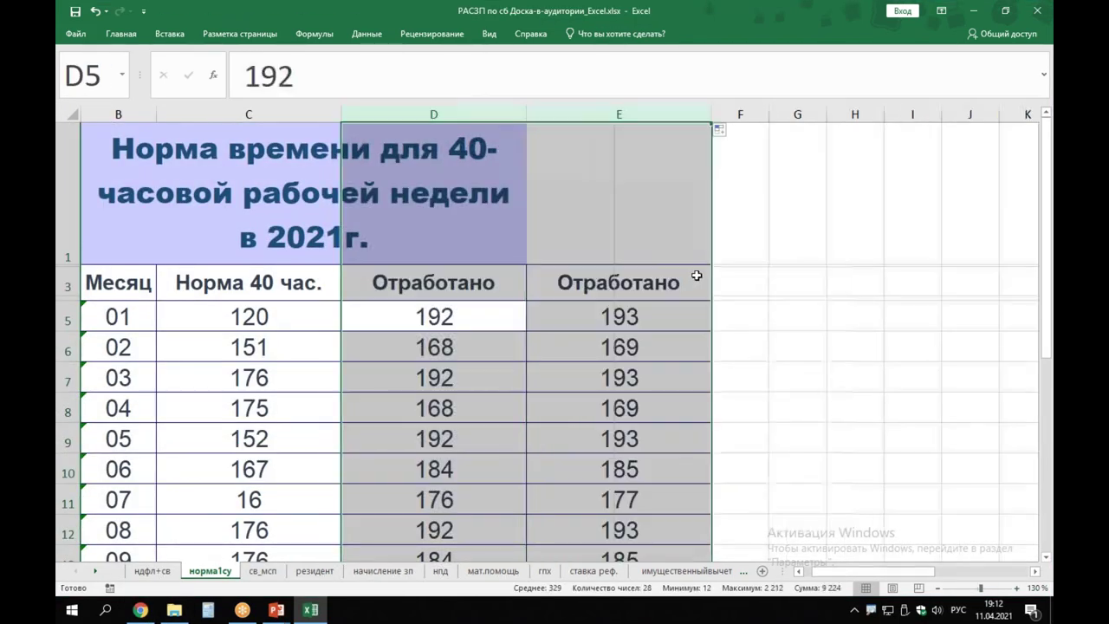
double_click(652, 286)
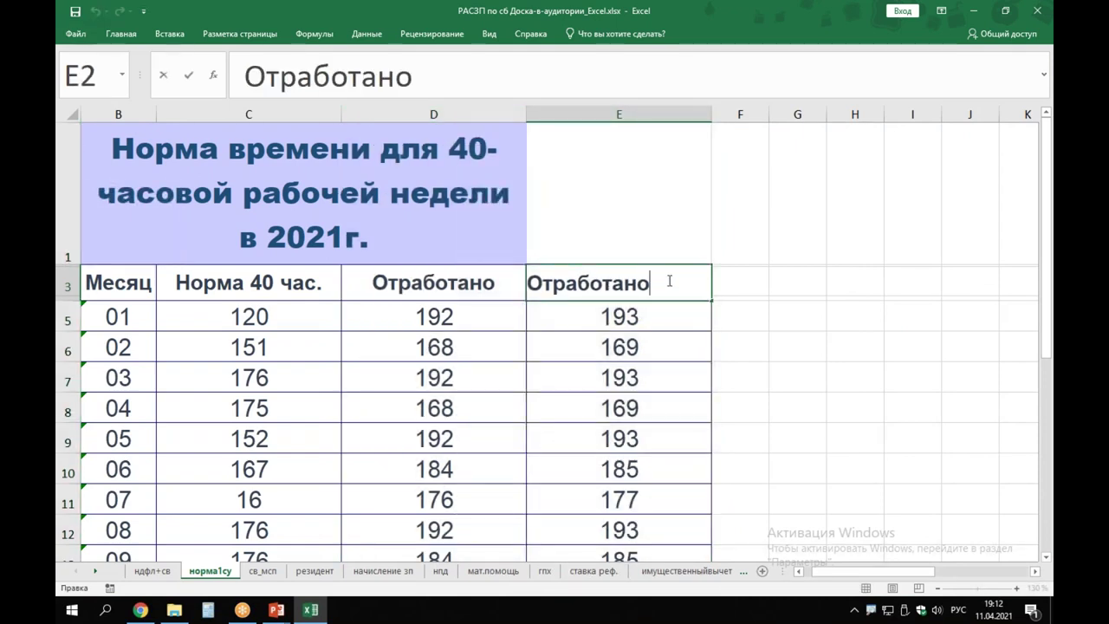
type(", 23 ч")
key("Return")
Clear the monthly hours for months 01 to 12 in the «Отработано, 23 ч» column.
scroll(651, 300, "down", 2)
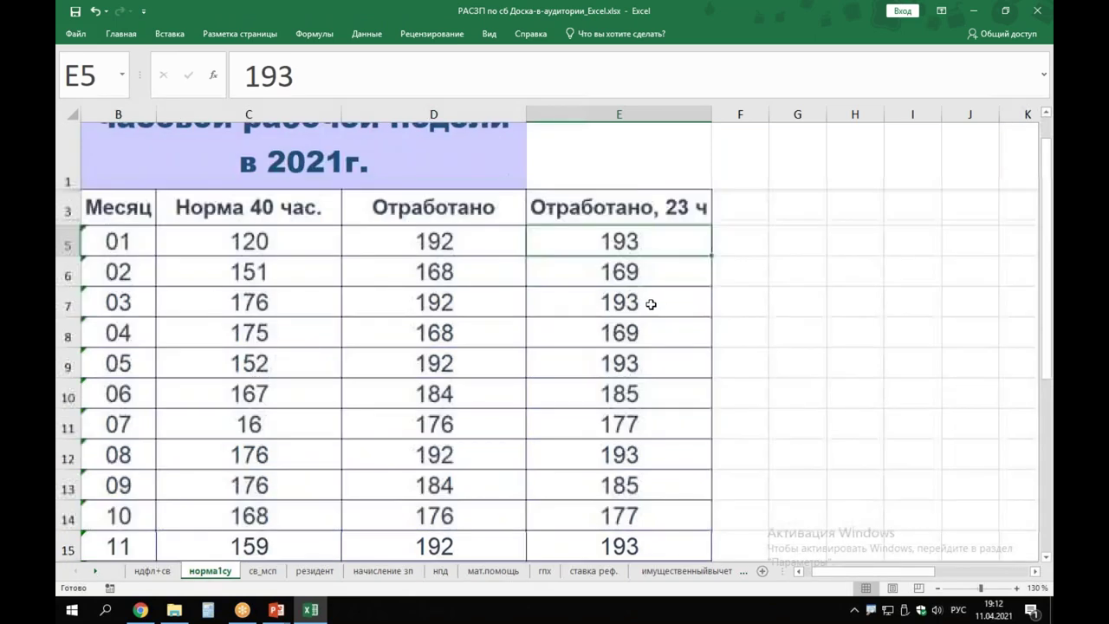
left_click_drag(641, 144, 633, 475)
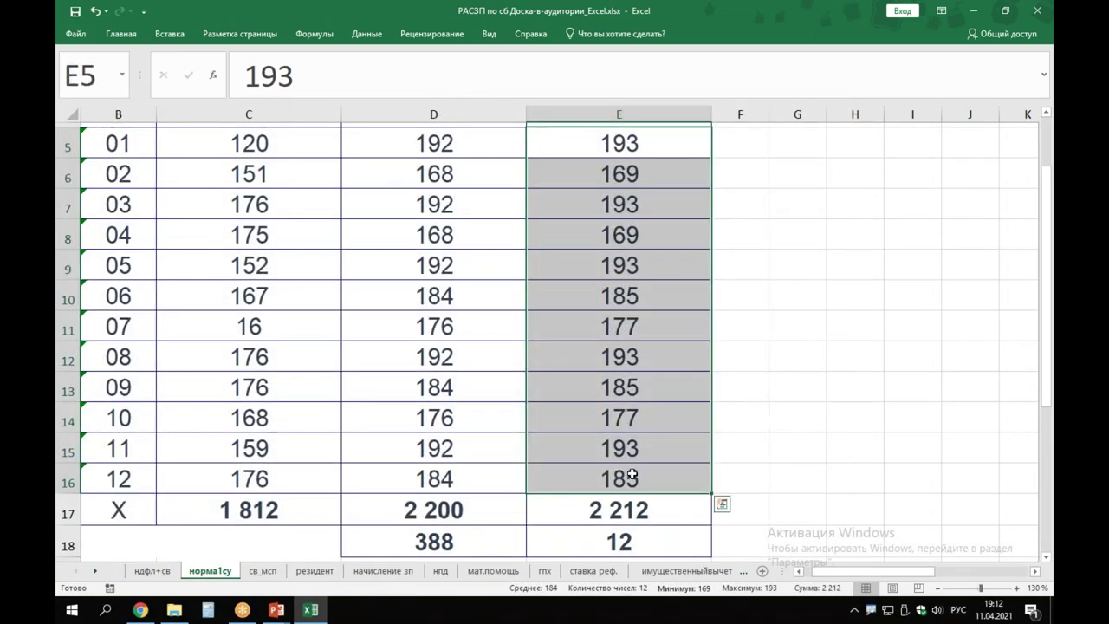
key("Delete")
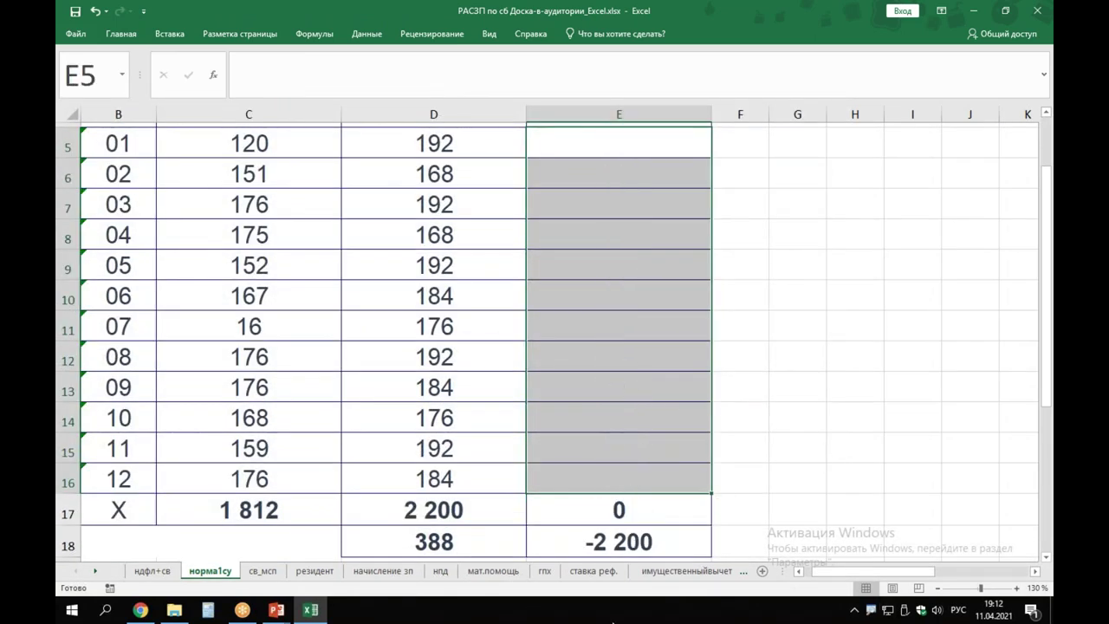
Switch to 1C, set day 1 attendance of the «Мастер-класс I смена» schedule to 13 hours, and regenerate the T-13 timesheet.
left_click(138, 611)
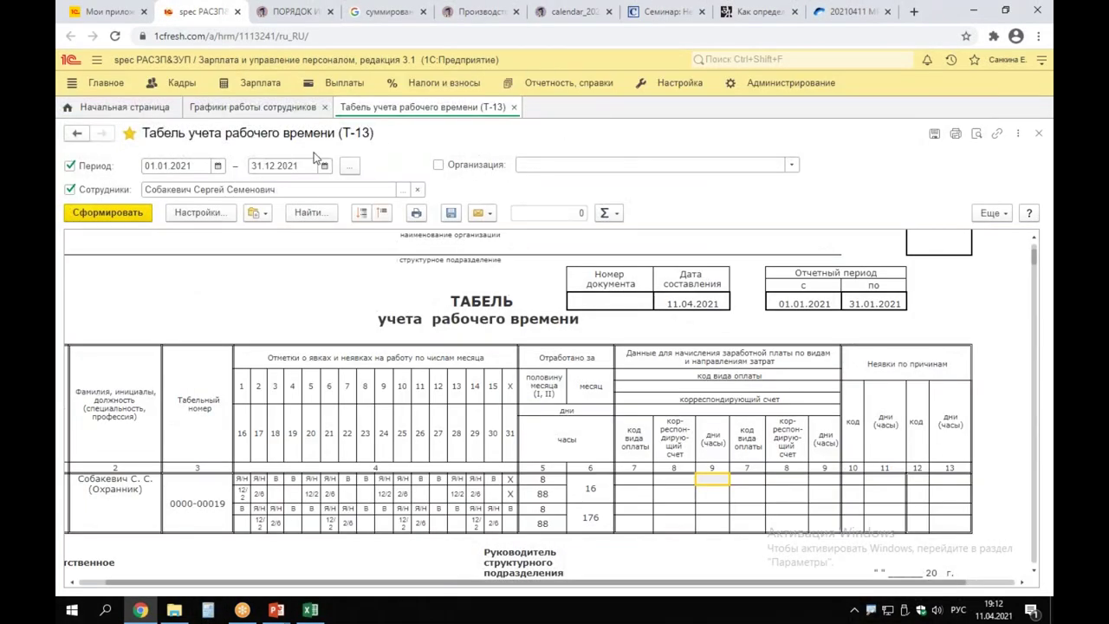
left_click(260, 108)
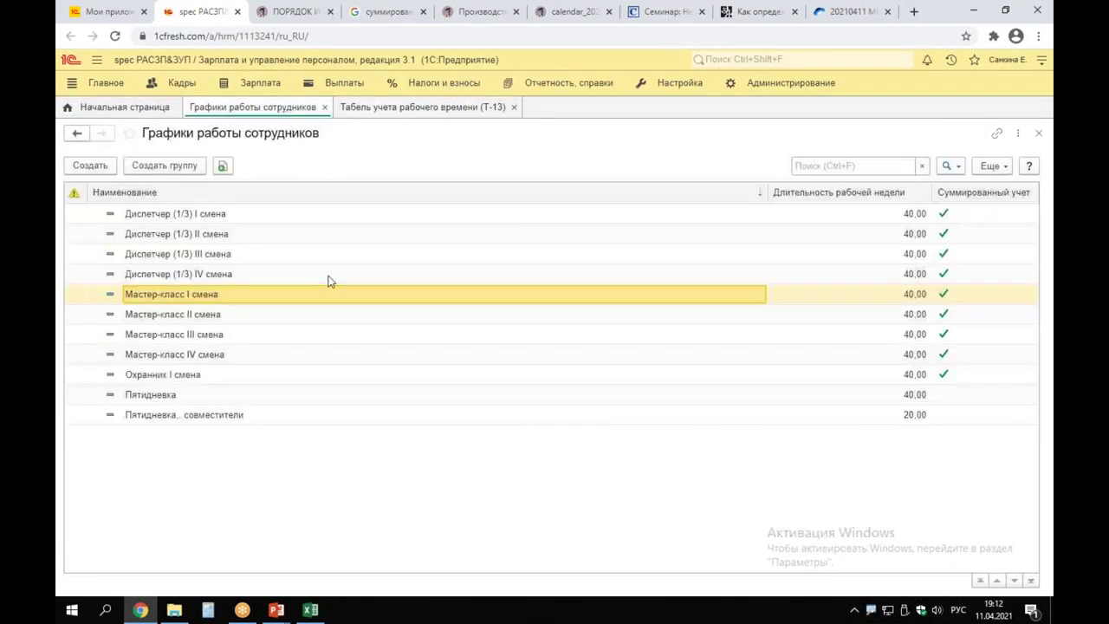
double_click(188, 296)
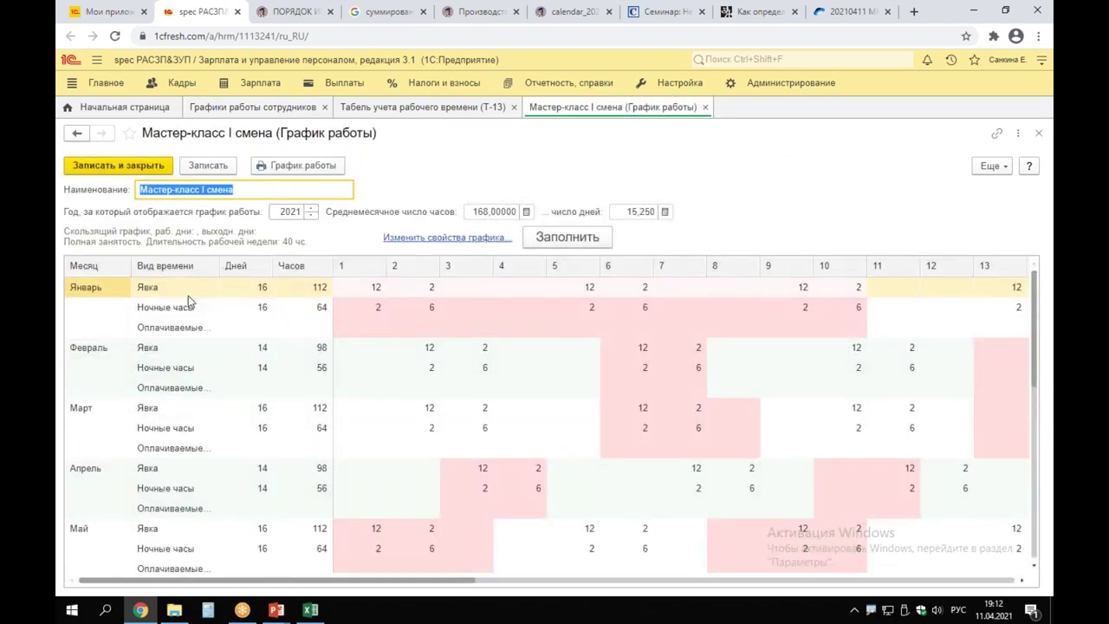
left_click(447, 236)
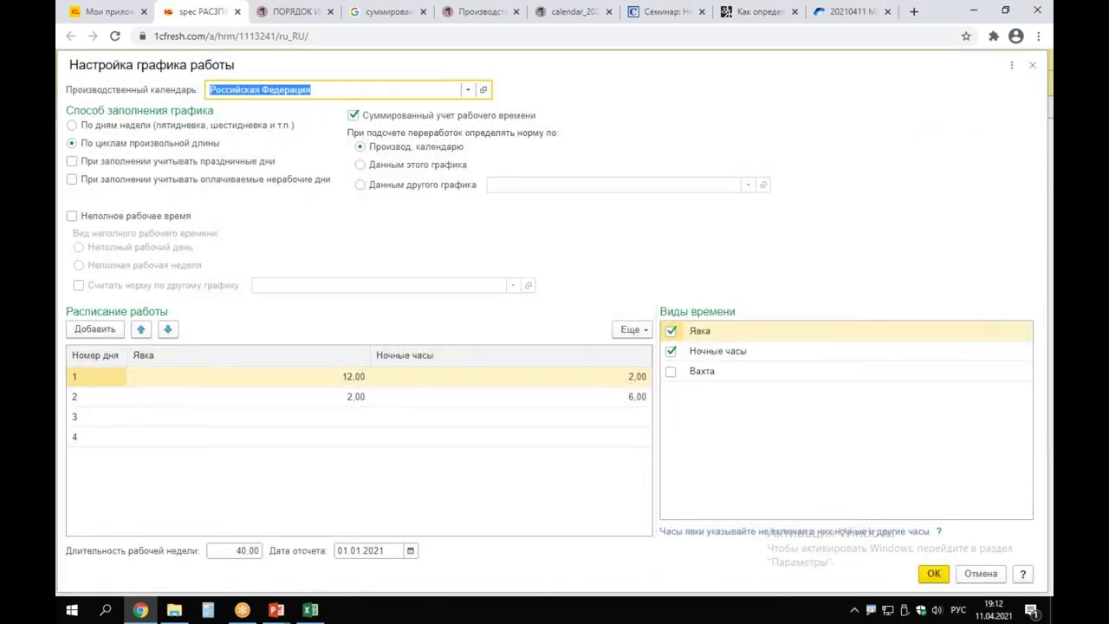
double_click(347, 378)
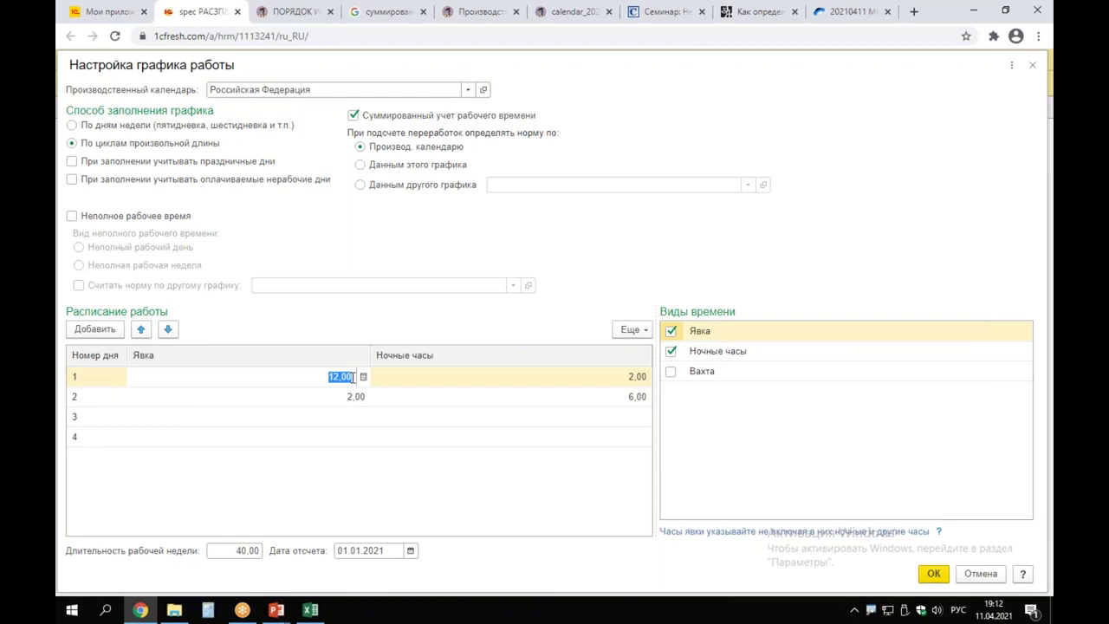
type("13")
key("Return")
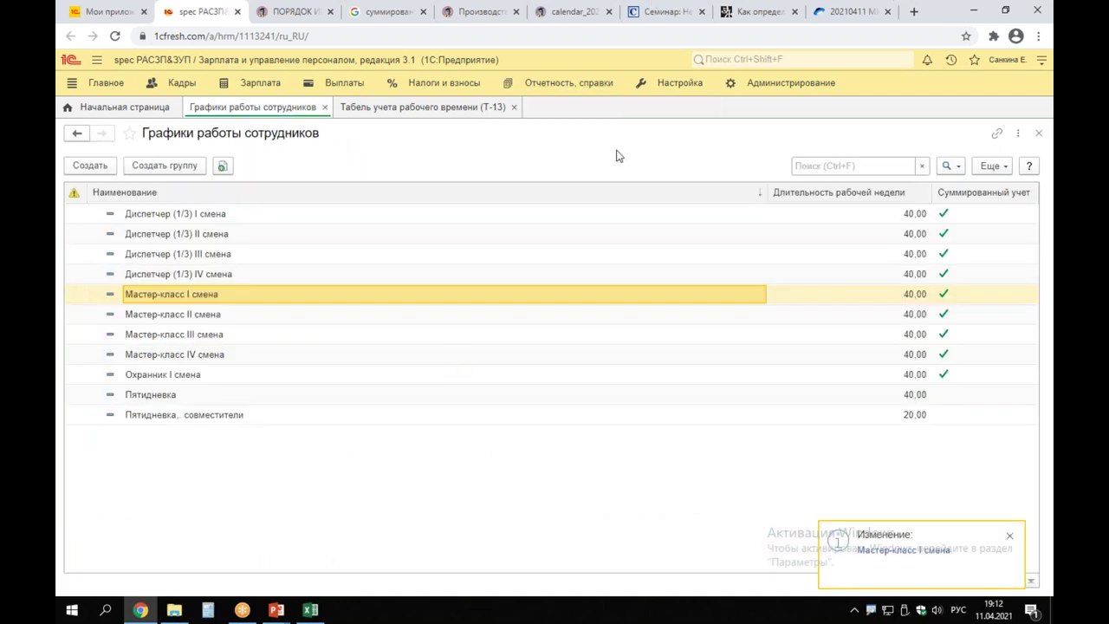
left_click(426, 111)
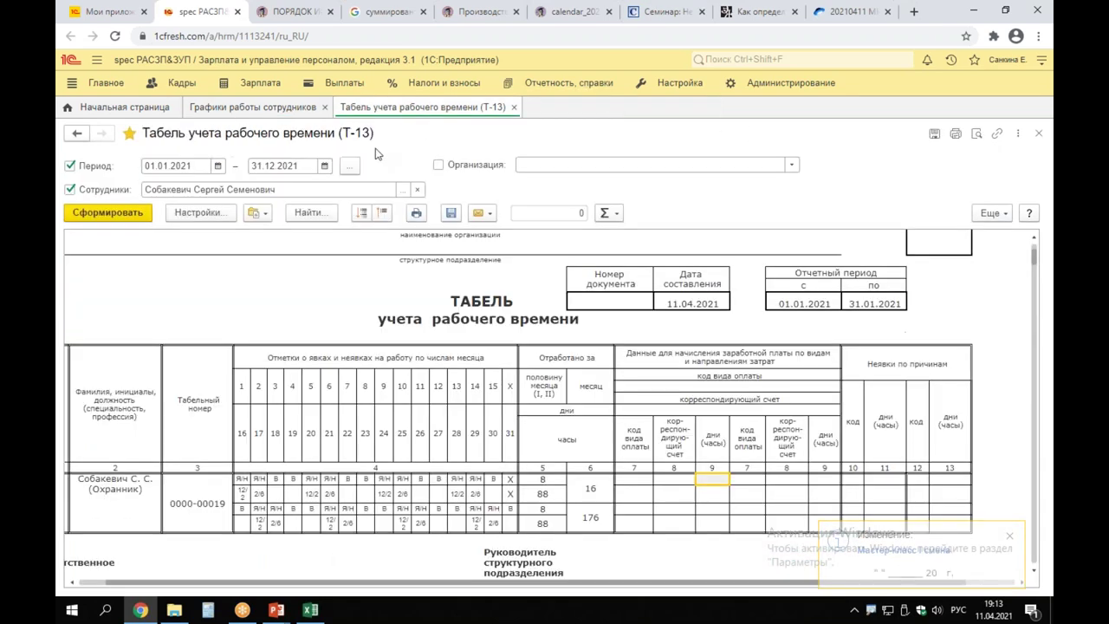
left_click(107, 212)
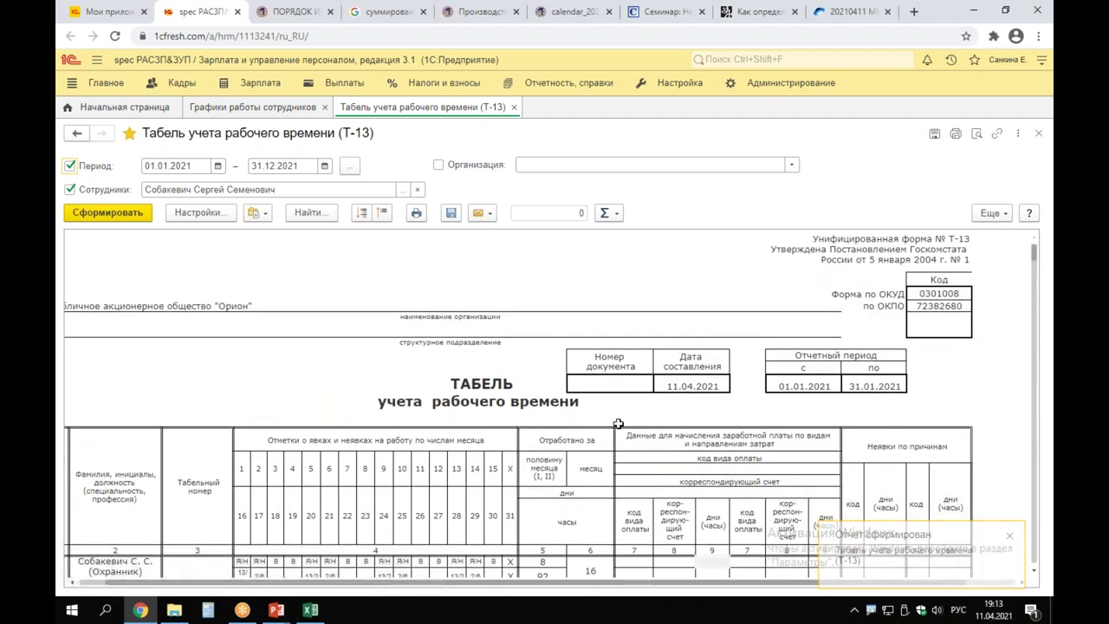
Read the January and February hours in the T-13 timesheet and enter 184 and 161 for months 01 and 02 in Excel's «Отработано, 23 ч» column.
scroll(666, 364, "down", 3)
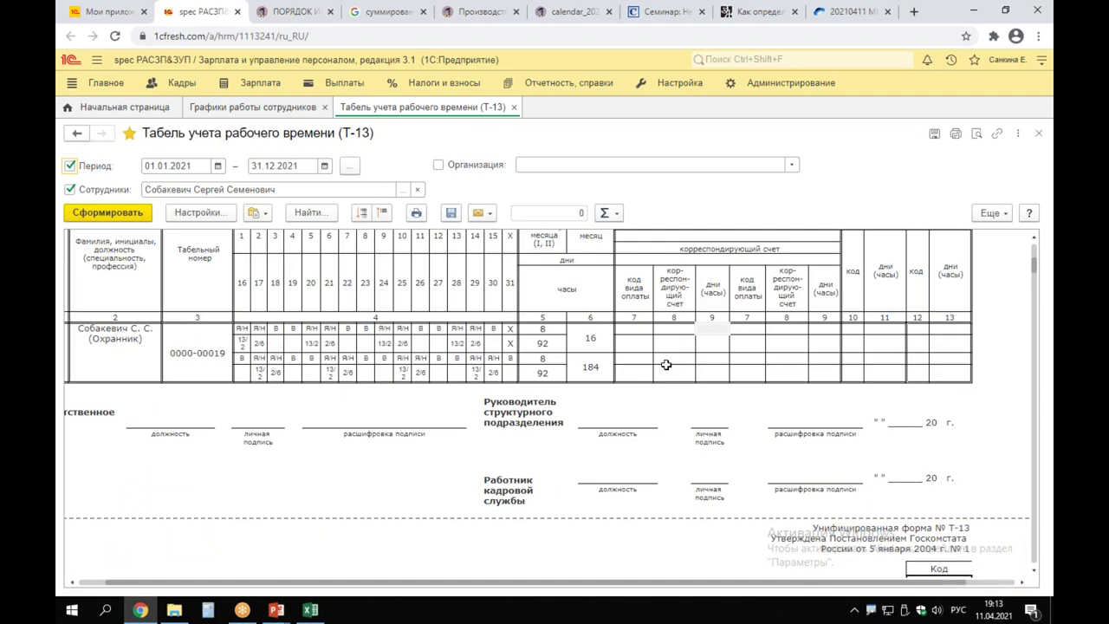
scroll(563, 381, "up", 2)
scroll(568, 386, "down", 2)
scroll(572, 391, "down", 8)
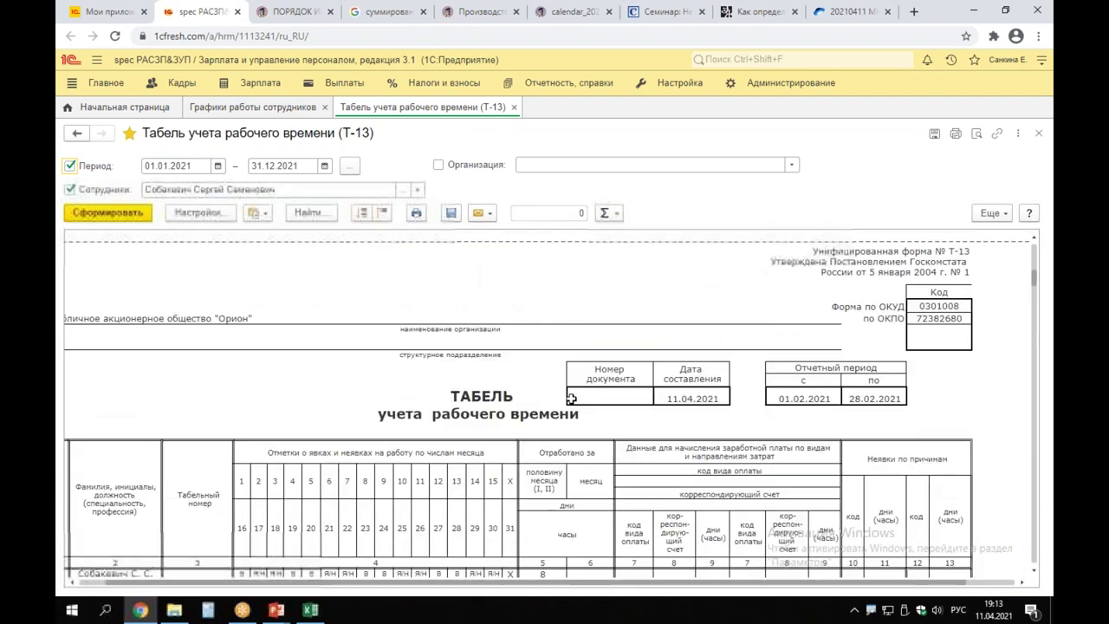
left_click(310, 609)
scroll(465, 206, "up", 2)
scroll(466, 206, "up", 1)
type("184")
key("Return")
type("161")
key("Return")
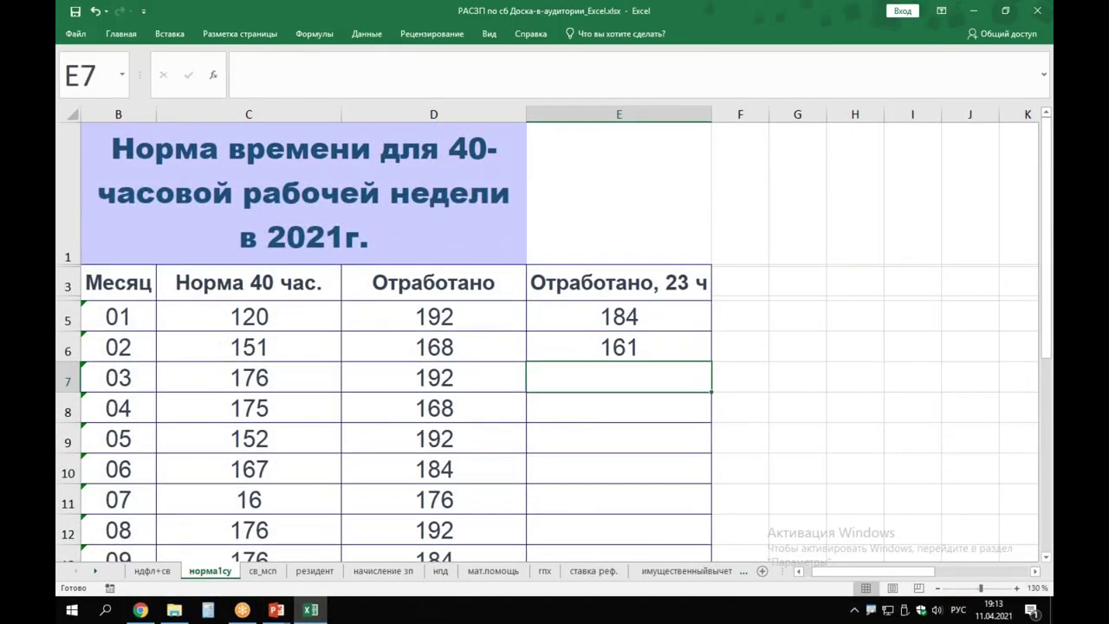
Arrange the Excel and 1C windows side by side with the «Отработано, 23 ч» column and the timesheet's «Отработано за» columns in view.
left_click(1005, 11)
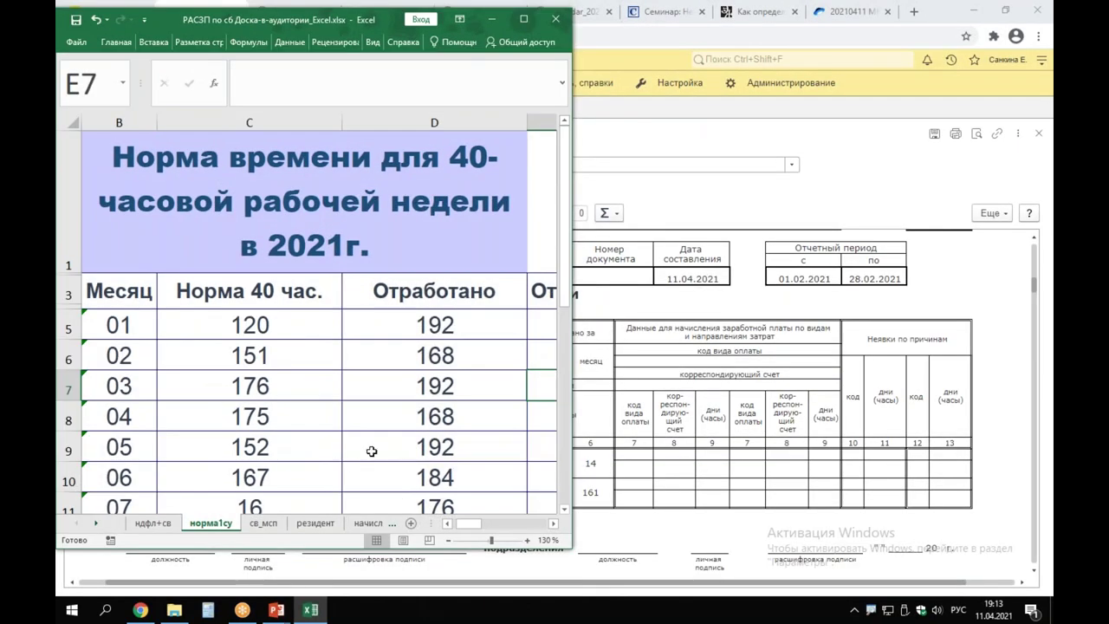
mouse_move(468, 523)
left_mouse_down()
mouse_move(483, 525)
mouse_move(473, 528)
left_mouse_up()
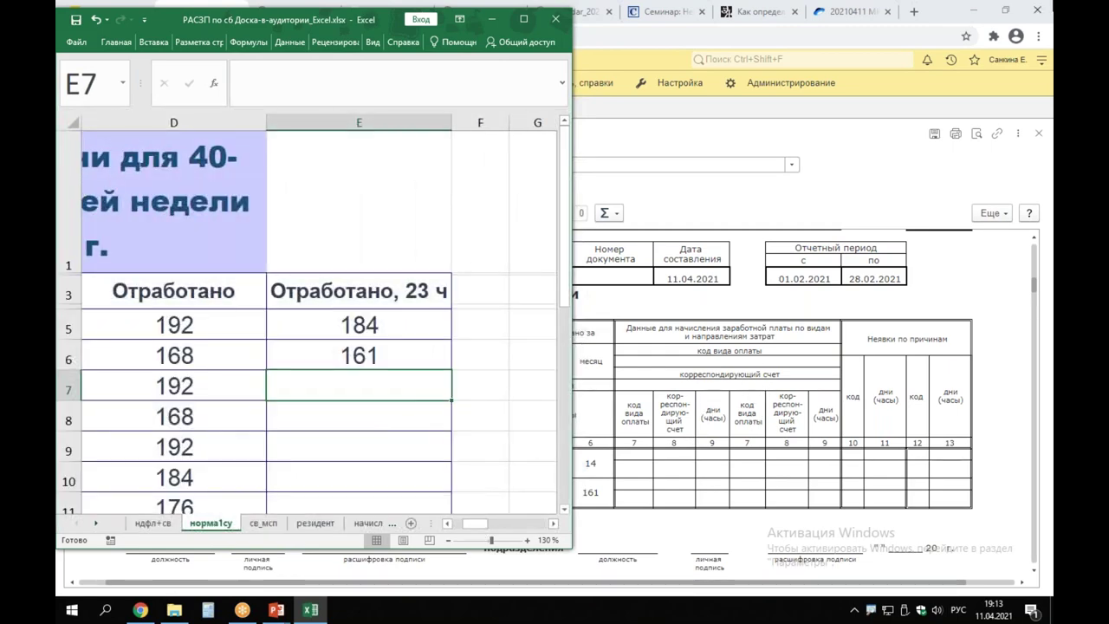
left_click(1005, 11)
left_click_drag(955, 117, 504, 118)
double_click(385, 59)
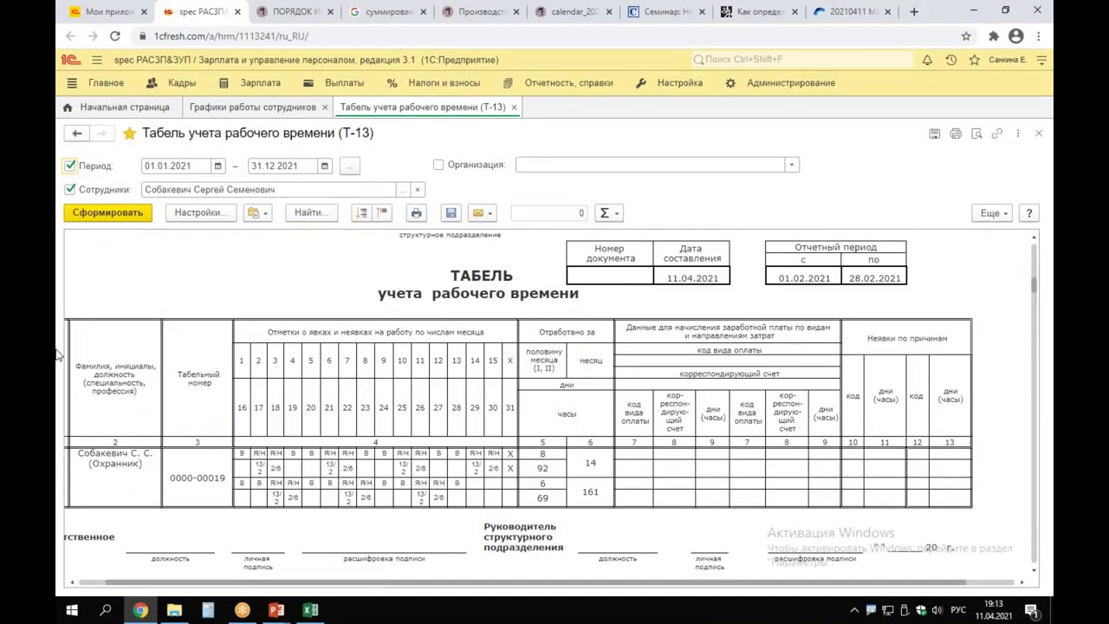
left_click(1007, 11)
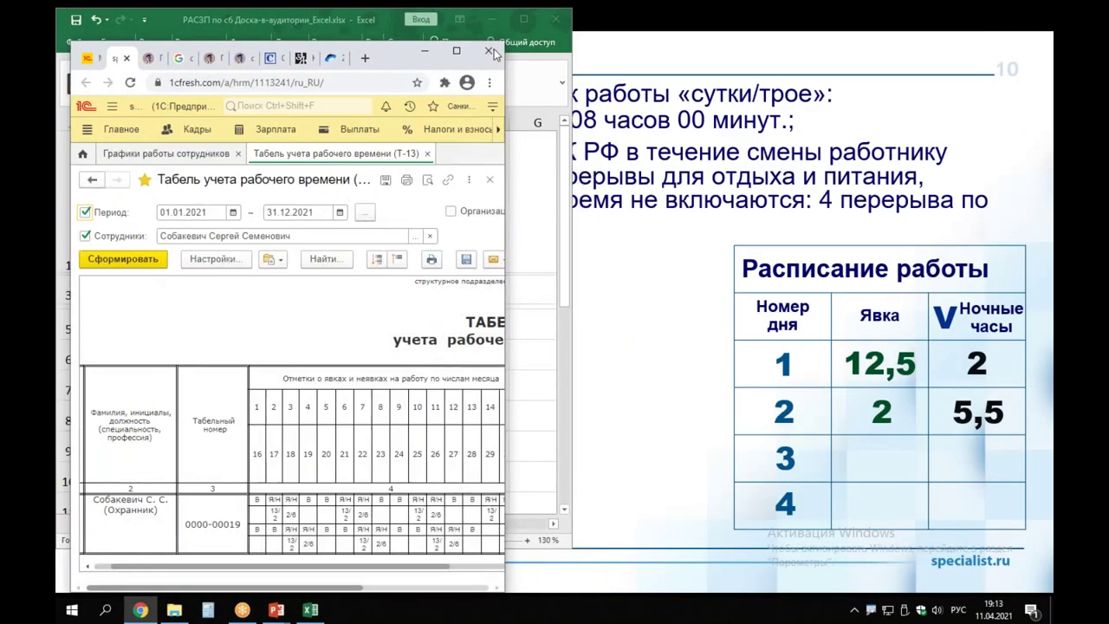
left_click_drag(407, 58, 833, 53)
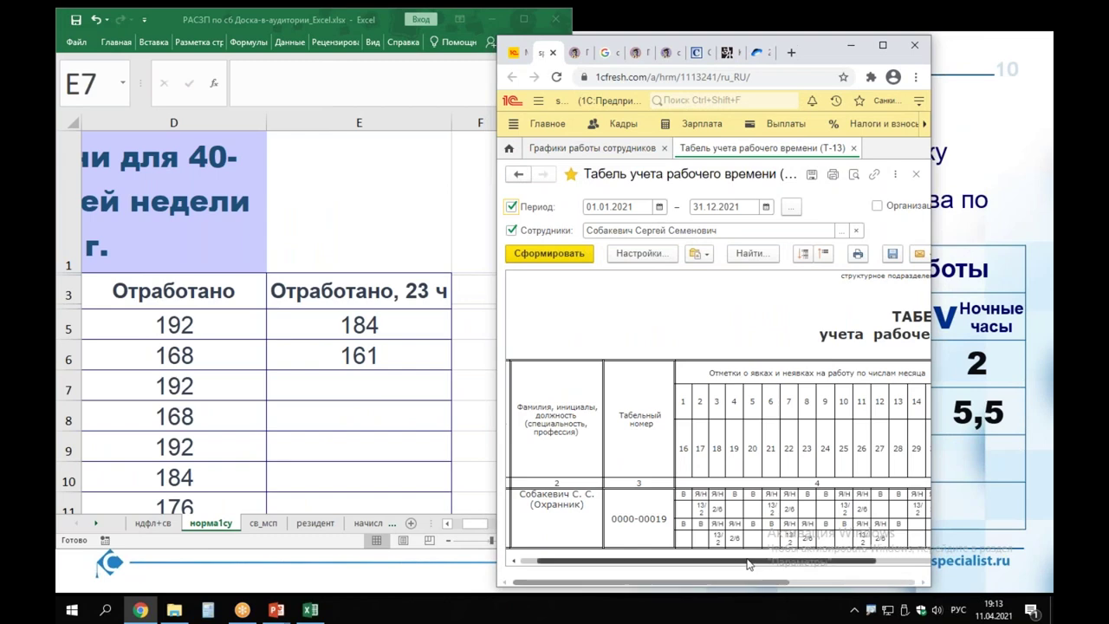
left_click_drag(750, 564, 892, 566)
Look up the March and April hours in the timesheet and enter 184 and 161 for months 03 and 04 in the «Отработано, 23 ч» column.
scroll(799, 444, "down", 1)
scroll(799, 444, "up", 2)
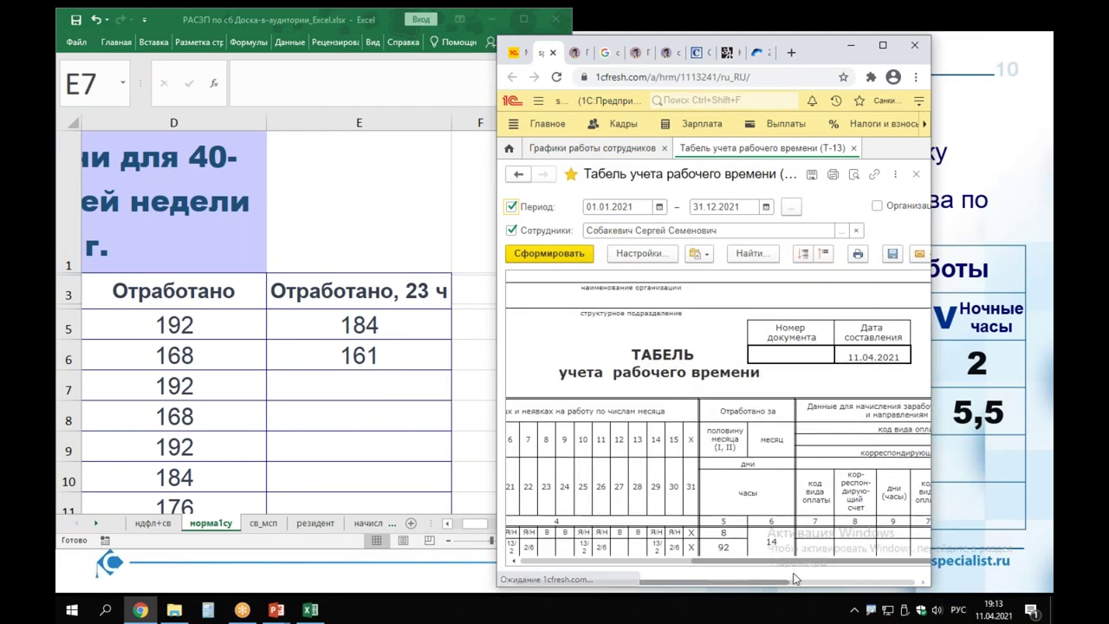
scroll(803, 482, "down", 5)
scroll(803, 482, "up", 6)
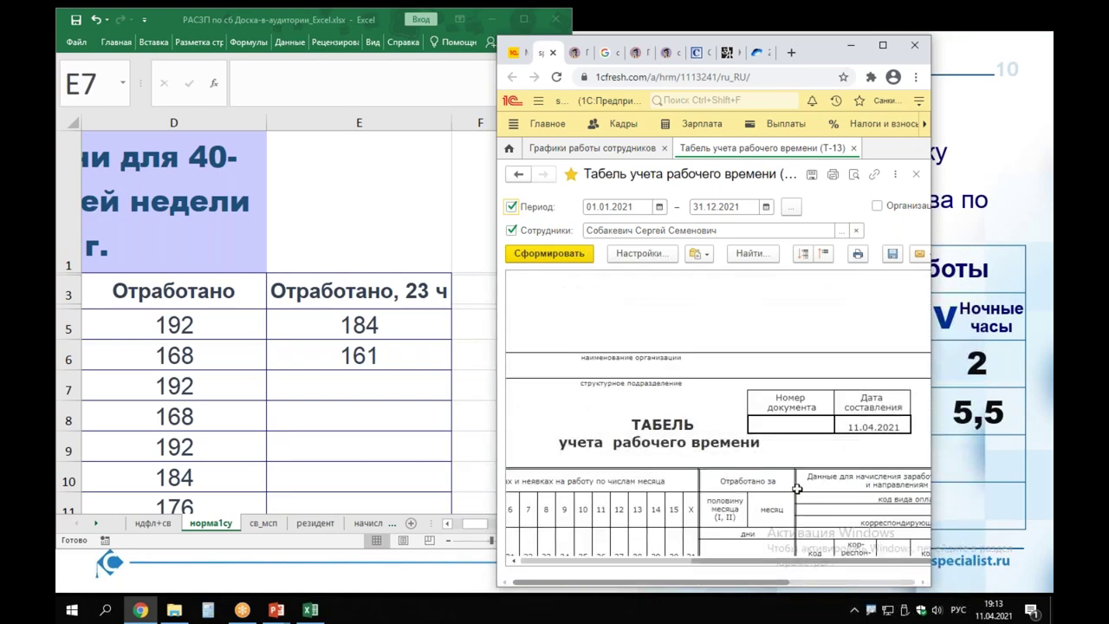
scroll(796, 489, "down", 5)
scroll(796, 489, "up", 5)
scroll(793, 492, "down", 6)
scroll(789, 494, "down", 8)
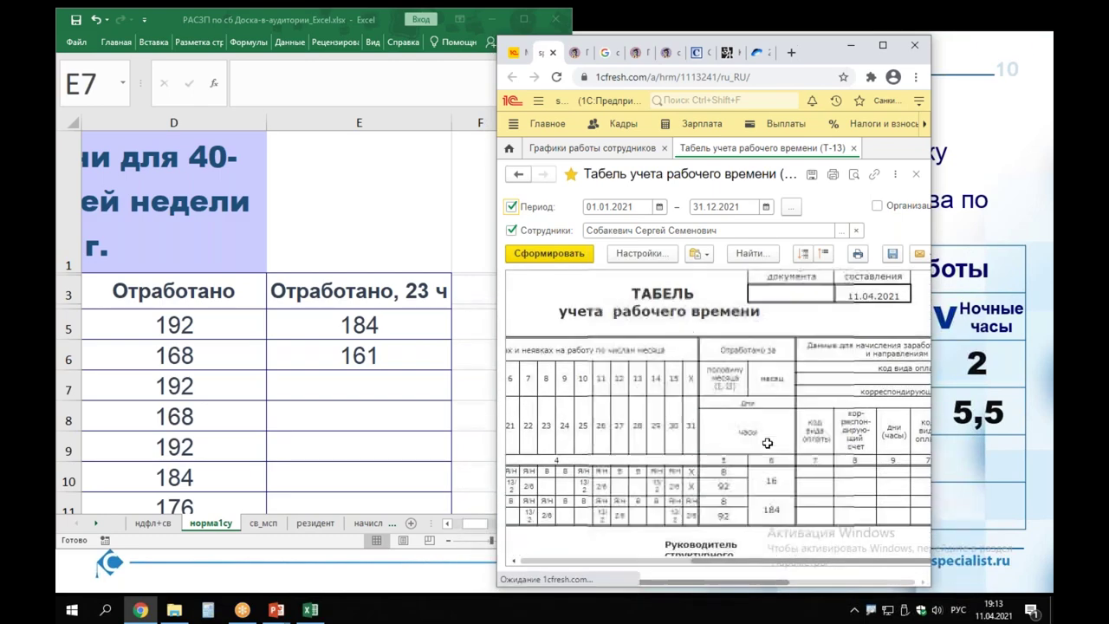
scroll(768, 443, "down", 8)
scroll(770, 443, "down", 3)
left_click(320, 376)
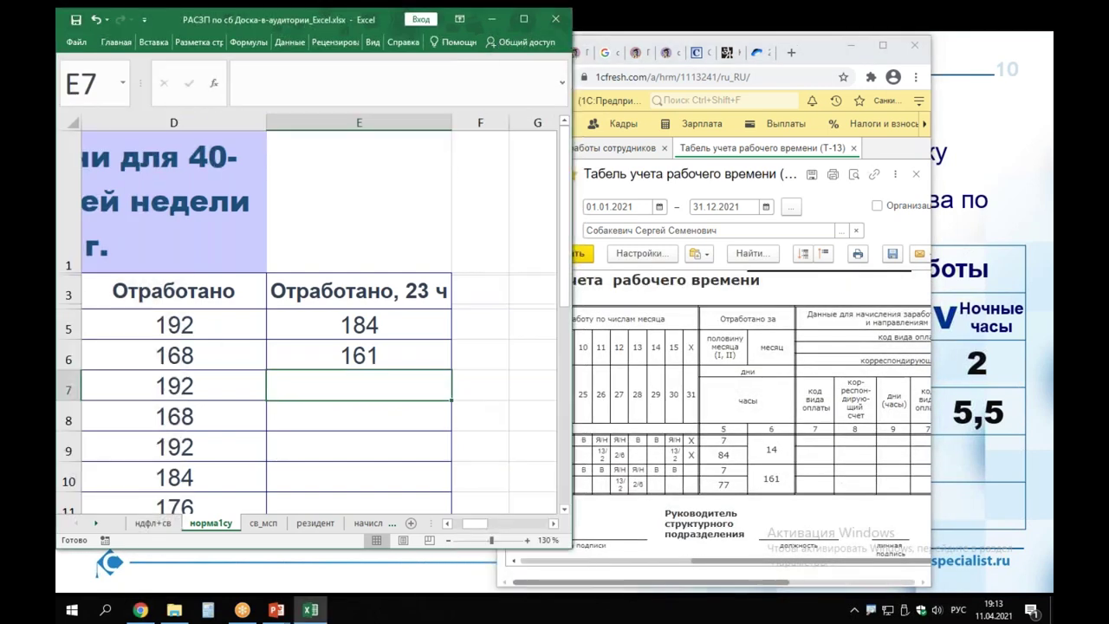
type("184")
key("Return")
type("161")
key("Return")
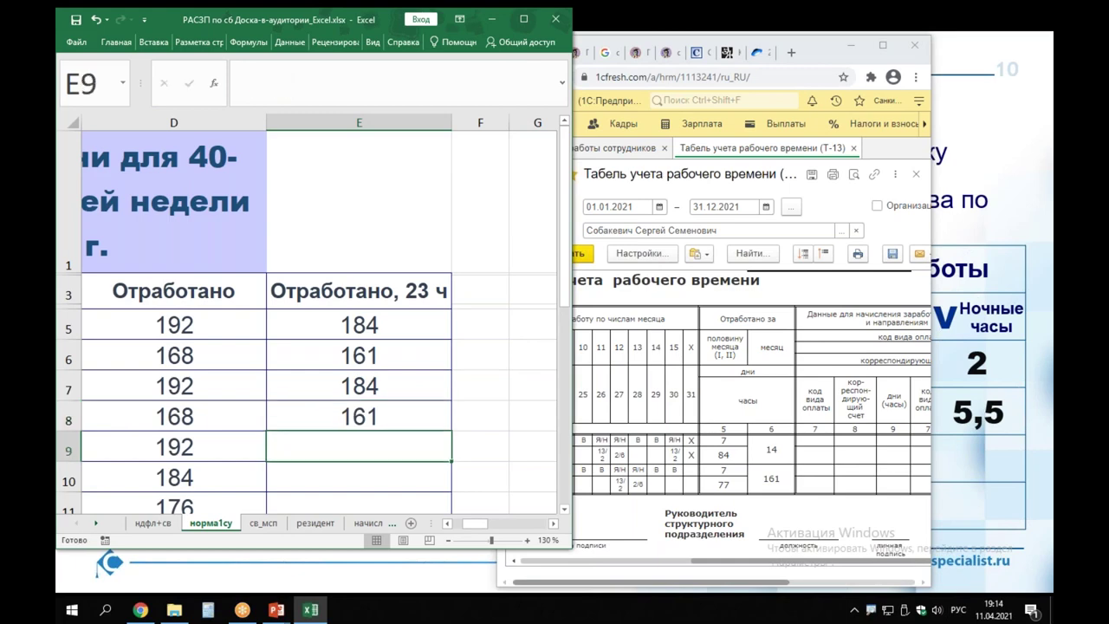
Look up the May and June hours in the timesheet and enter 184 and 176 for months 05 and 06 in the «Отработано, 23 ч» column.
left_click(781, 446)
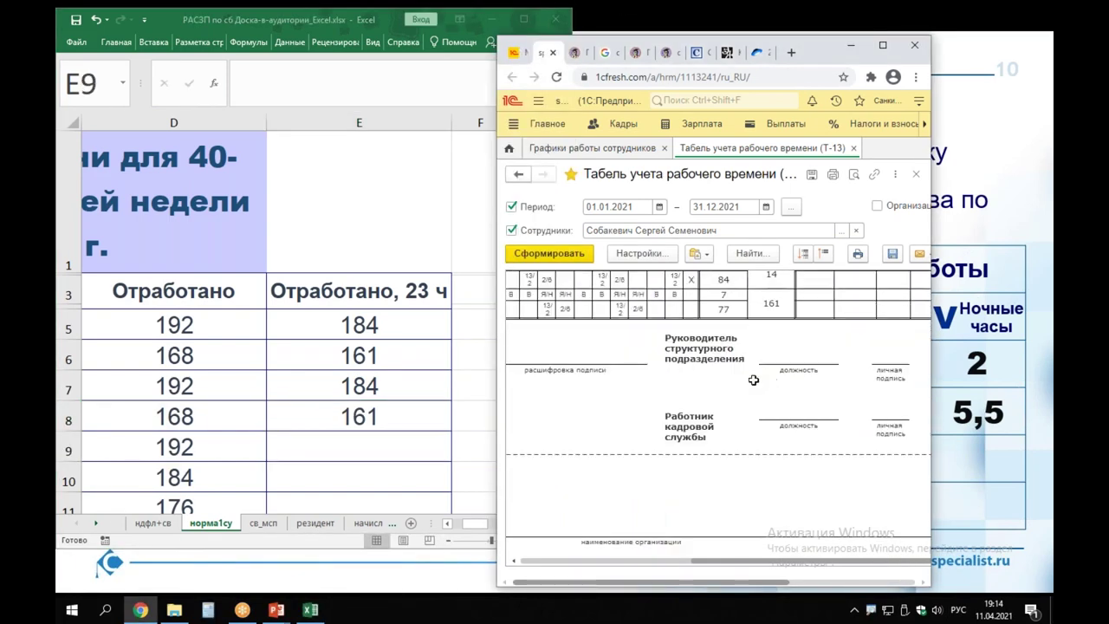
scroll(765, 451, "down", 10)
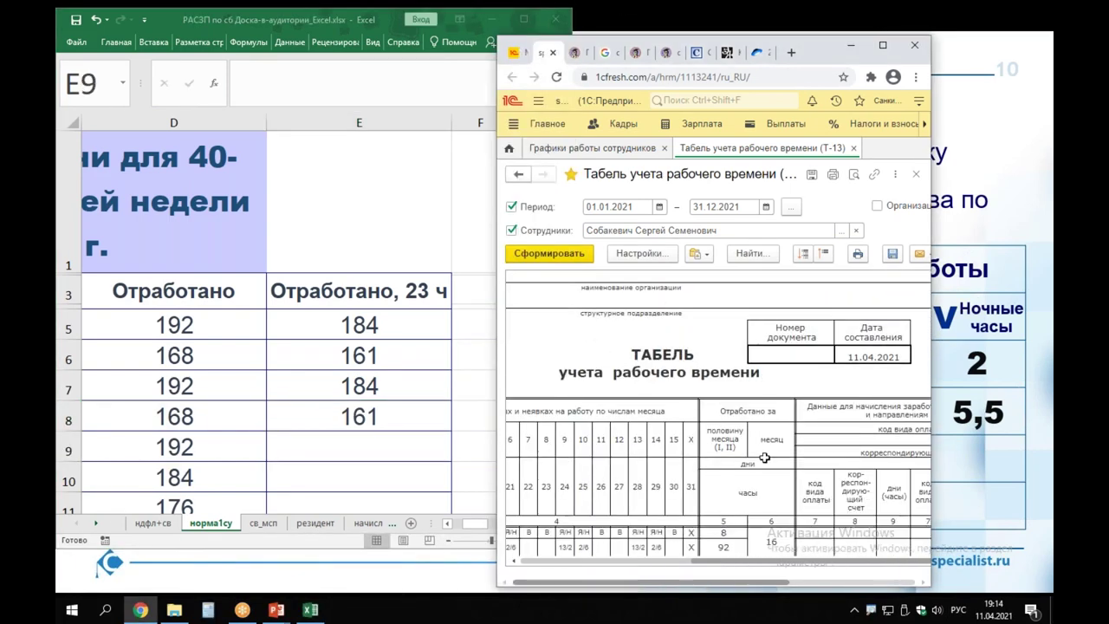
scroll(766, 452, "up", 10)
scroll(765, 451, "down", 2)
left_click(360, 453)
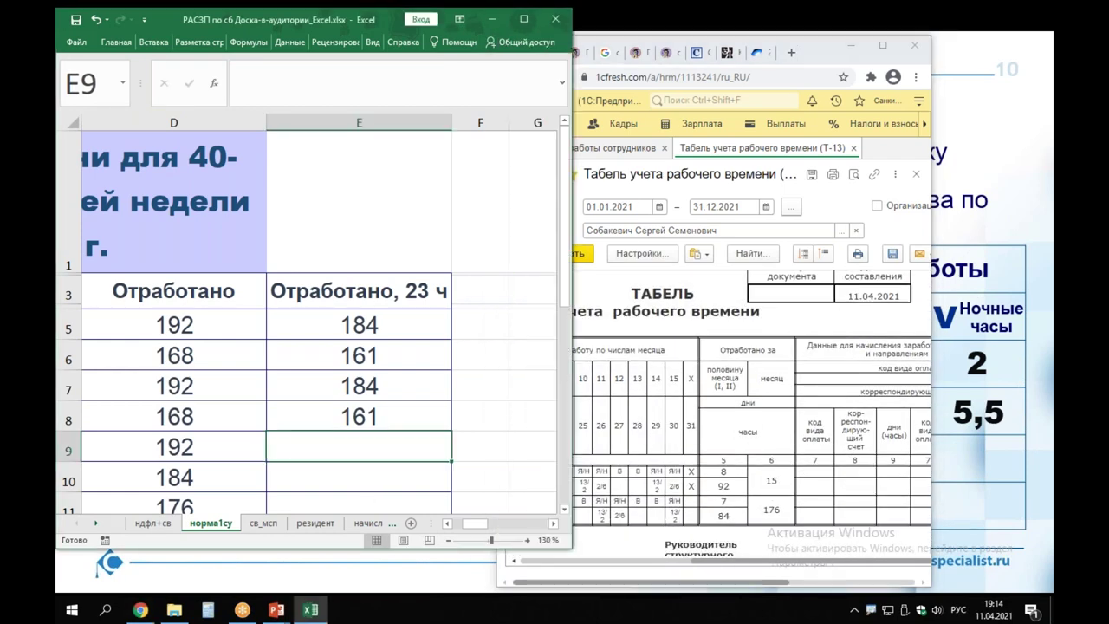
type("184")
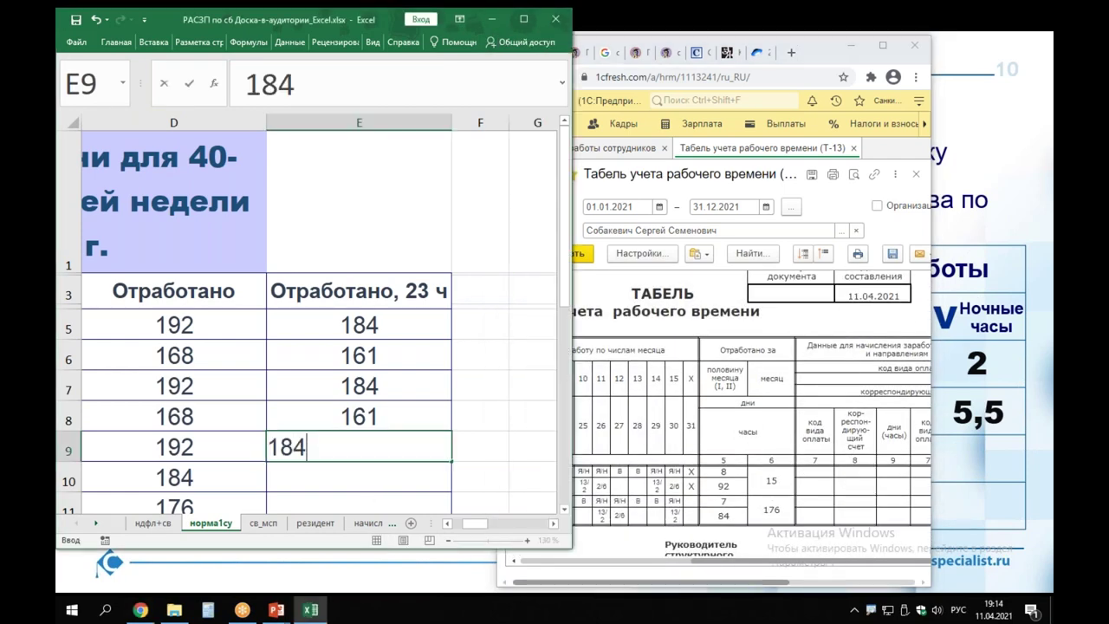
key("Return")
type("176")
key("Return")
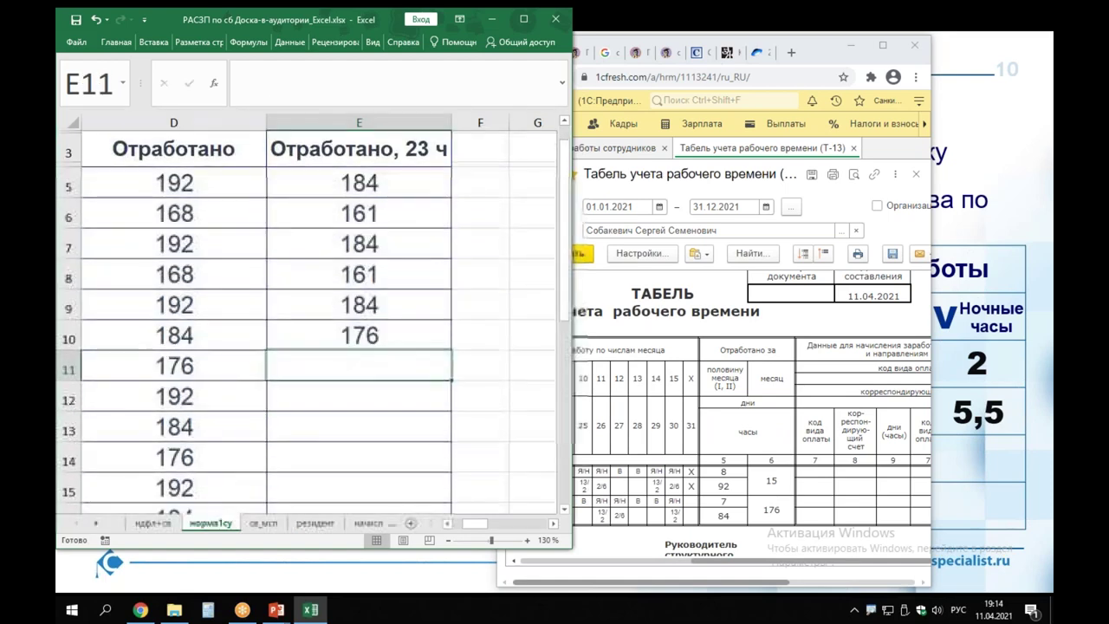
Look up the July and August hours in the timesheet and enter 169 and 184 for months 07 and 08 in the «Отработано, 23 ч» column.
key("alt+Tab")
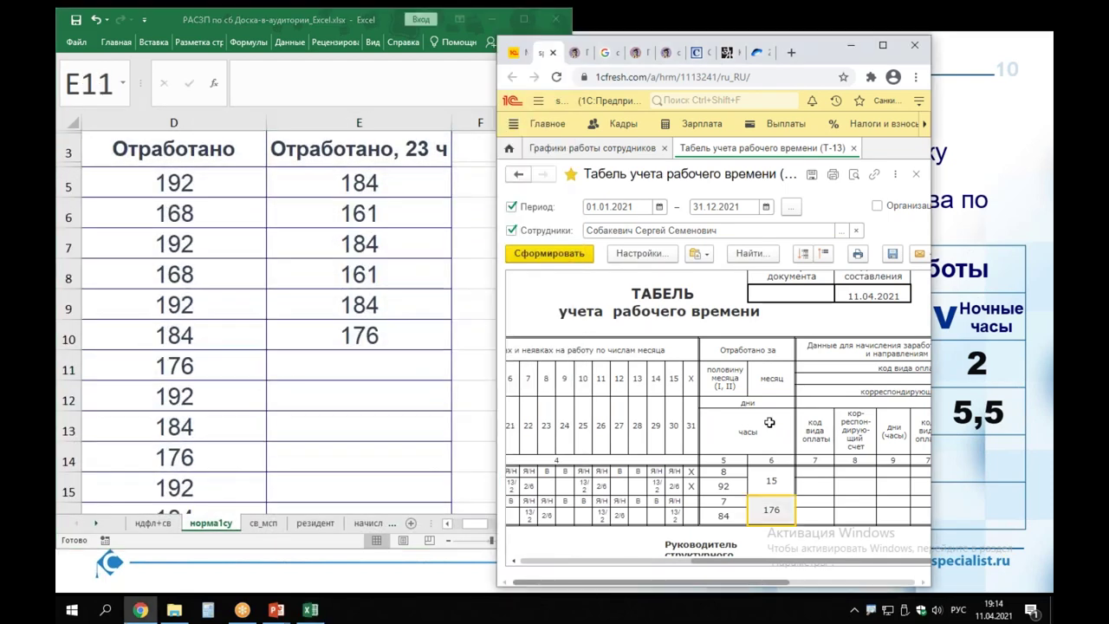
scroll(879, 389, "down", 3)
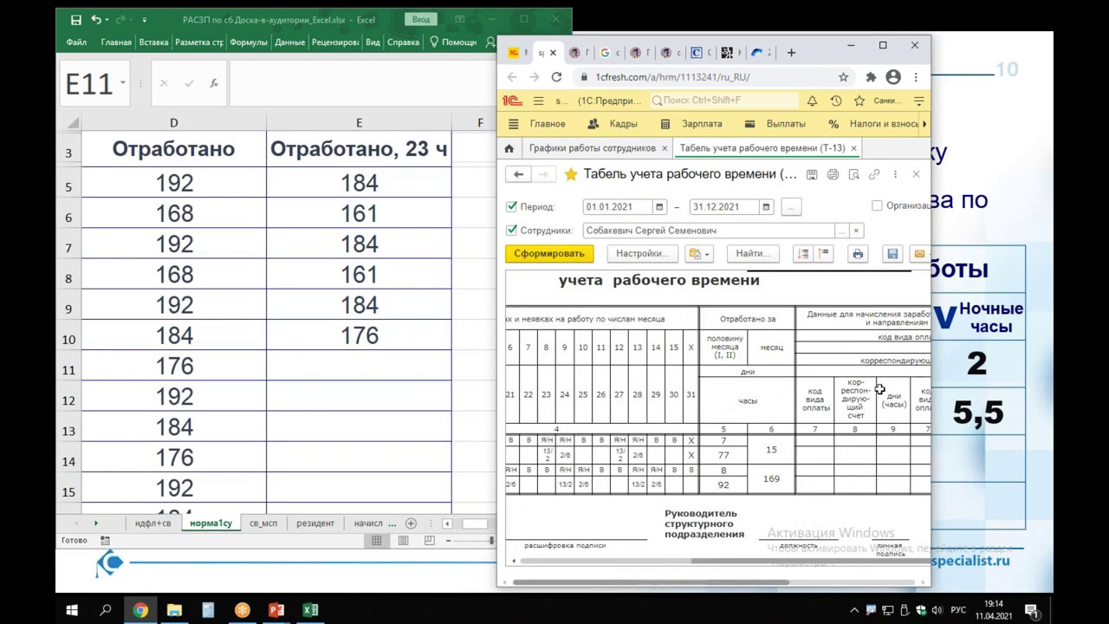
scroll(749, 384, "down", 10)
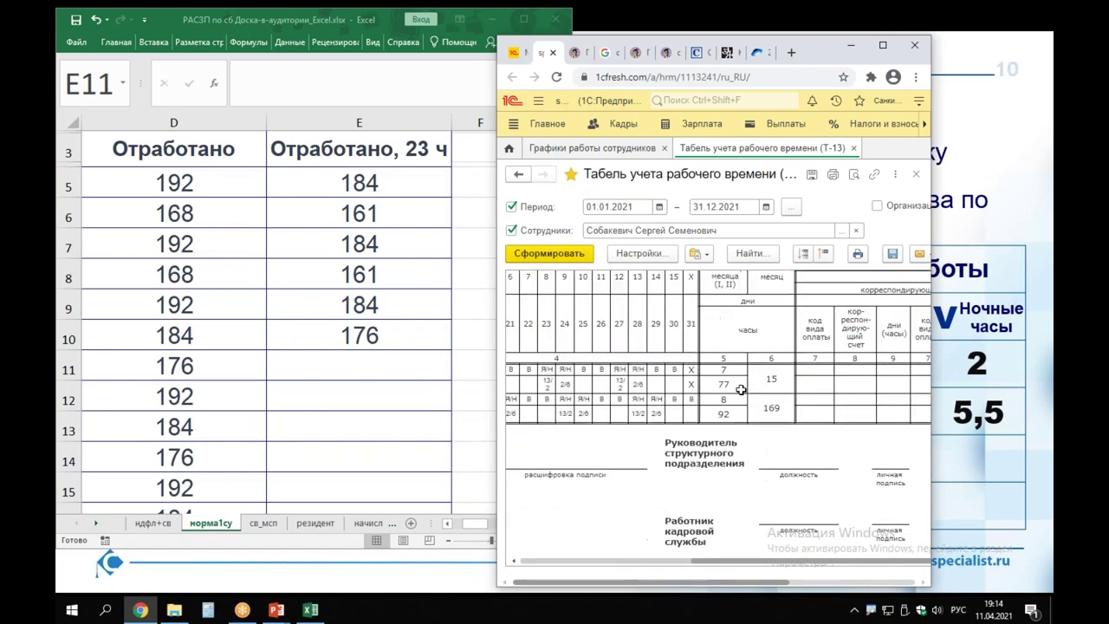
scroll(837, 368, "down", 3)
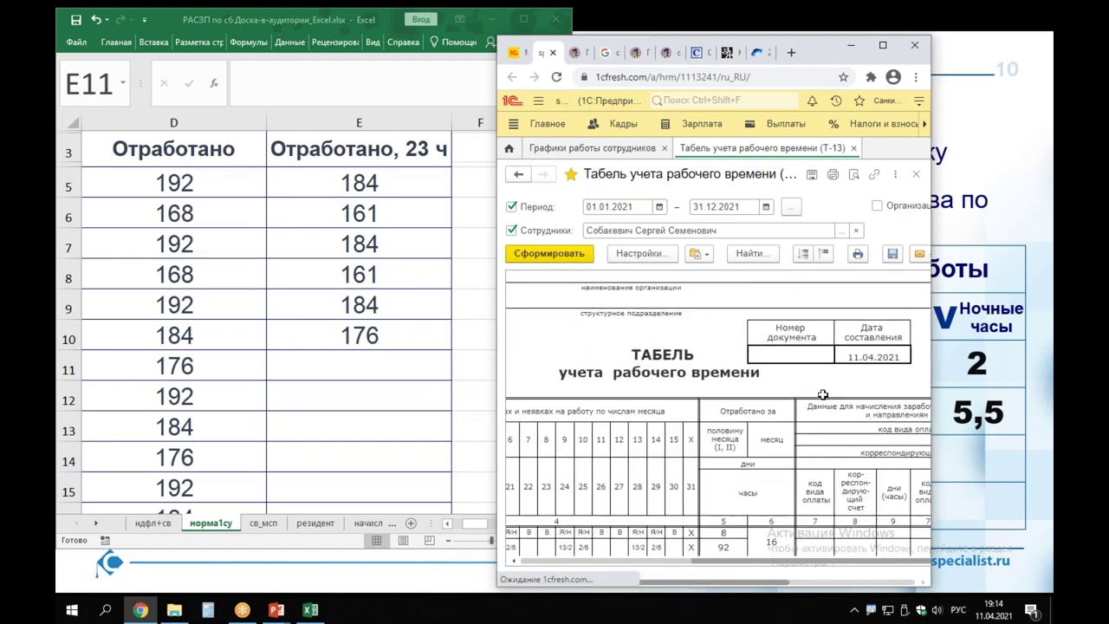
left_click(344, 375)
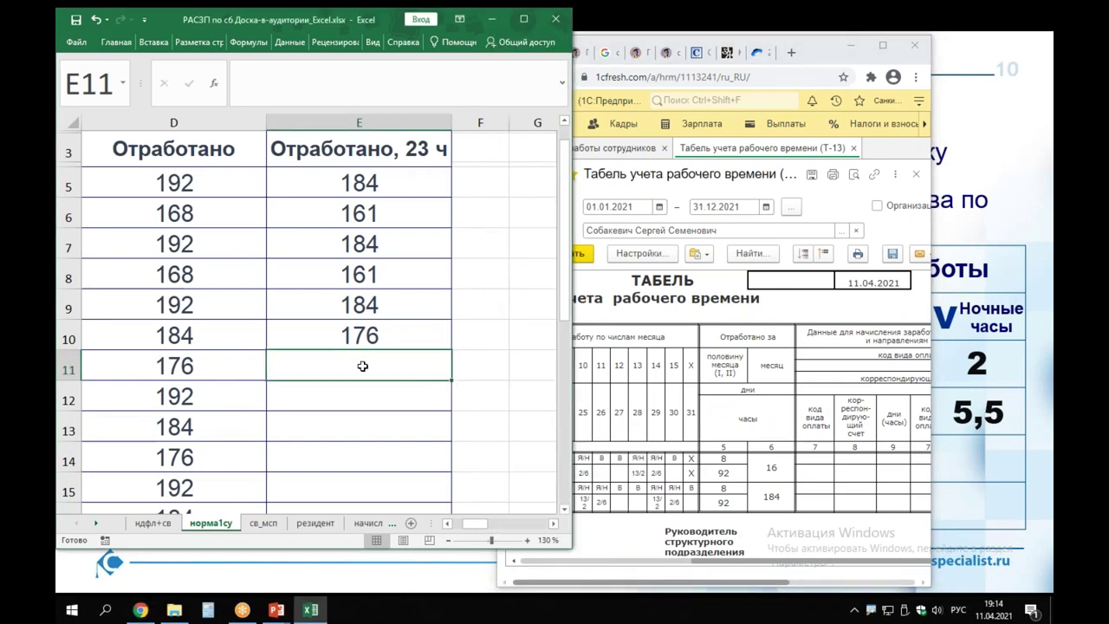
type("169")
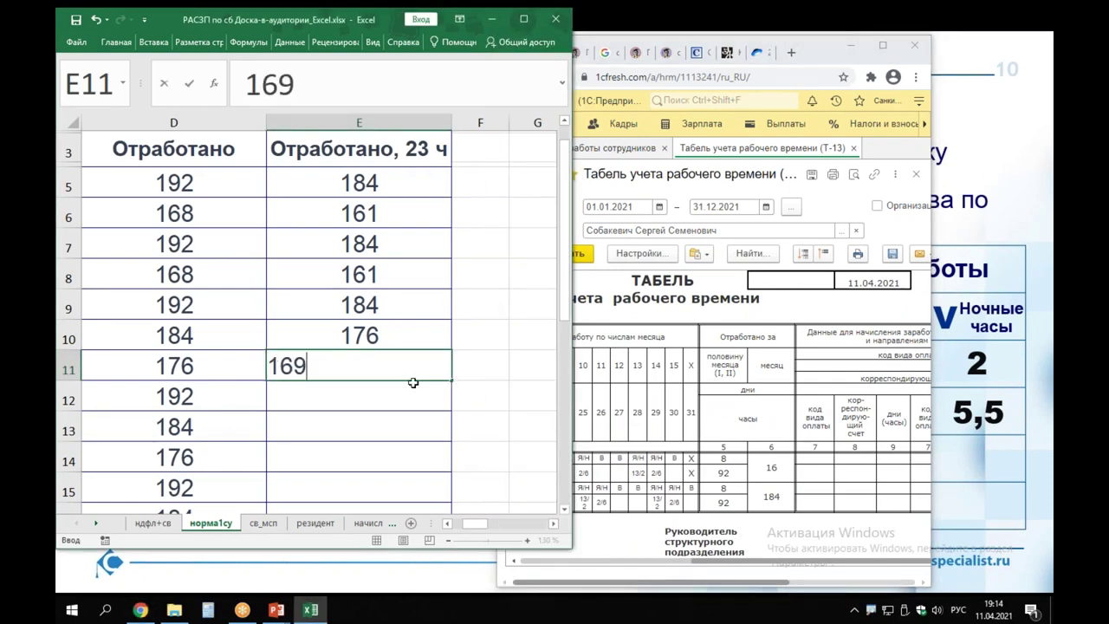
key("Return")
type("184")
key("Return")
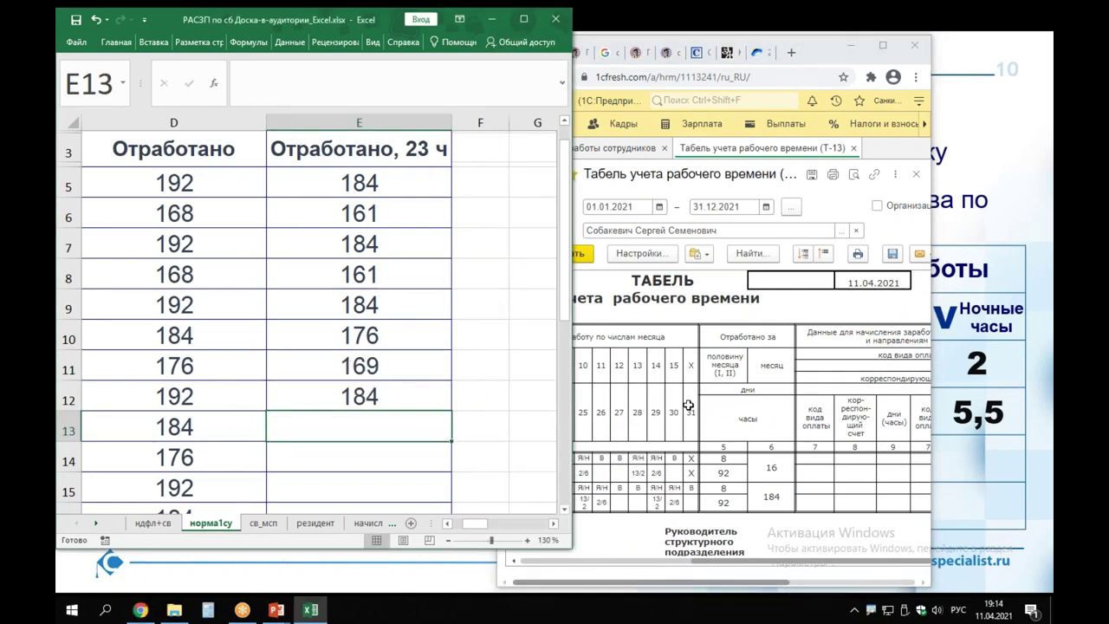
Look up the September and October hours in the timesheet and enter 176 and 169 for months 09 and 10 in the «Отработано, 23 ч» column.
left_click(799, 424)
scroll(794, 441, "down", 2)
scroll(795, 441, "down", 8)
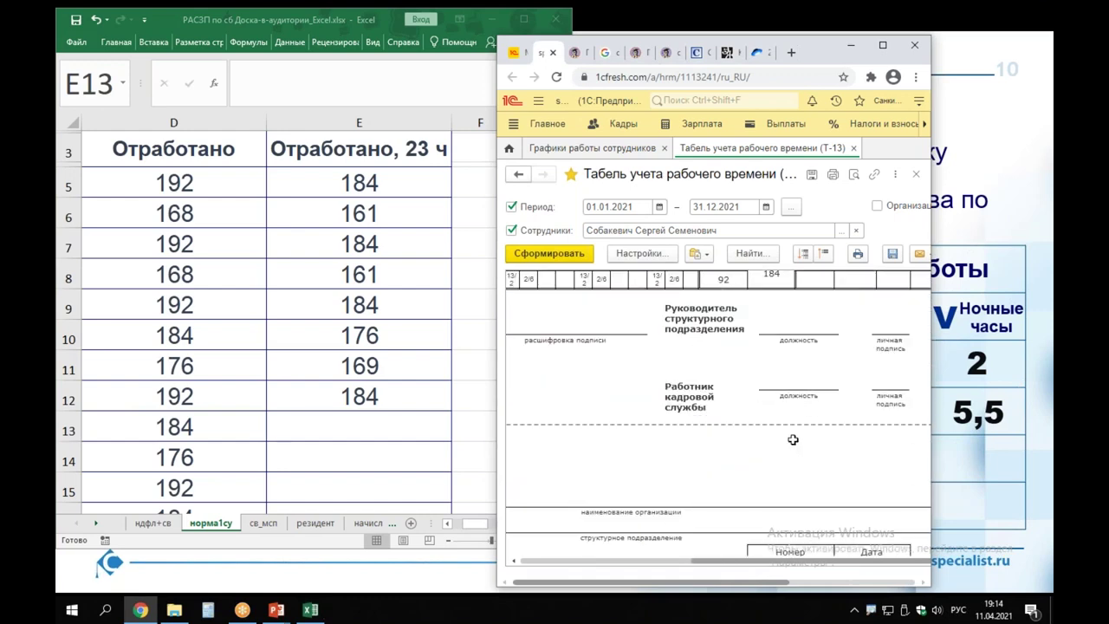
scroll(787, 436, "down", 5)
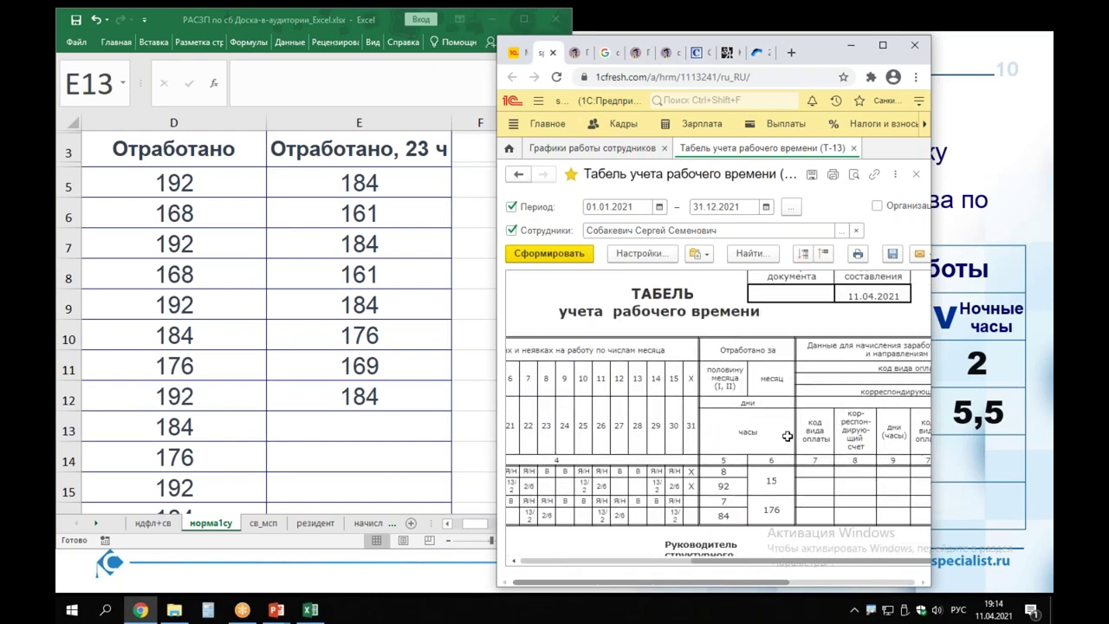
left_click(353, 435)
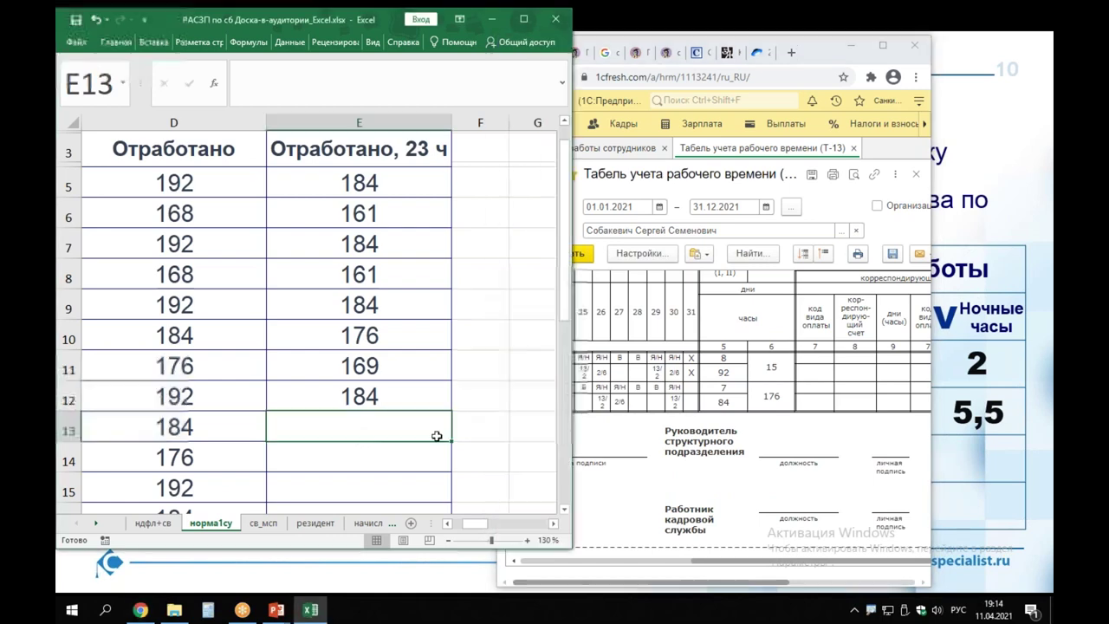
type("176")
key("Return")
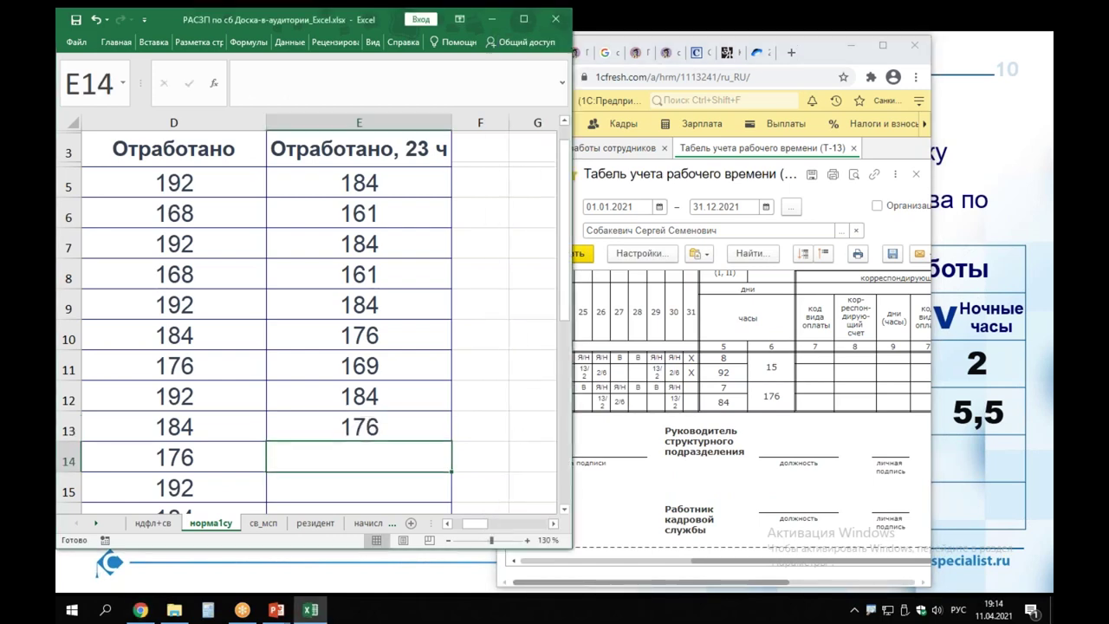
scroll(762, 397, "down", 10)
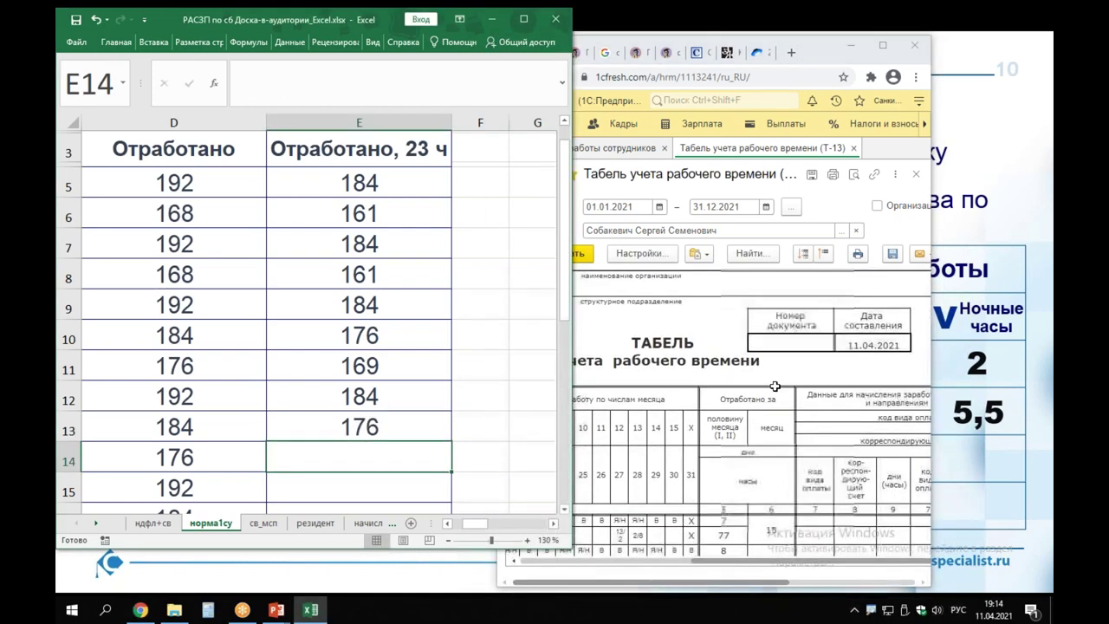
type("169")
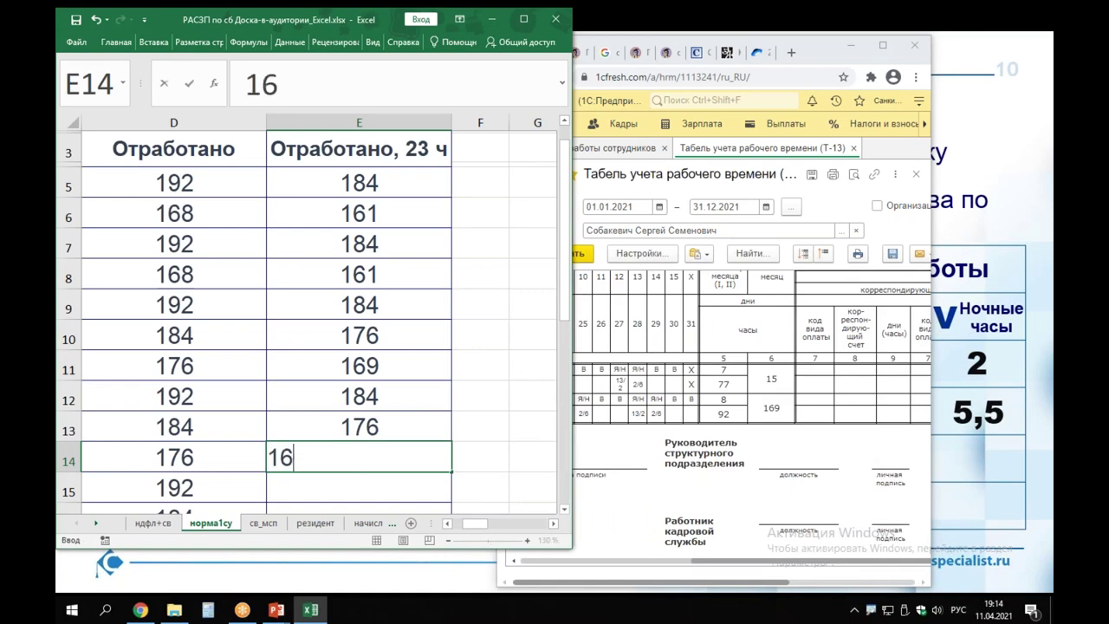
key("Return")
Look up the November and December hours in the timesheet and enter 184 and 176 for months 11 and 12 in the «Отработано, 23 ч» column.
scroll(789, 423, "down", 10)
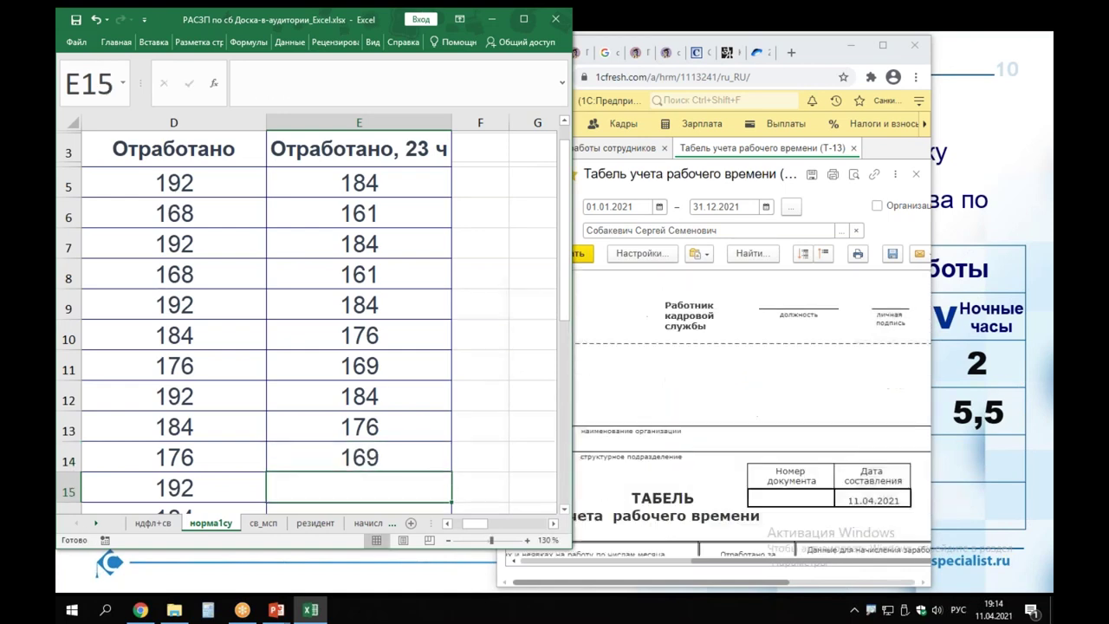
scroll(789, 423, "down", 2)
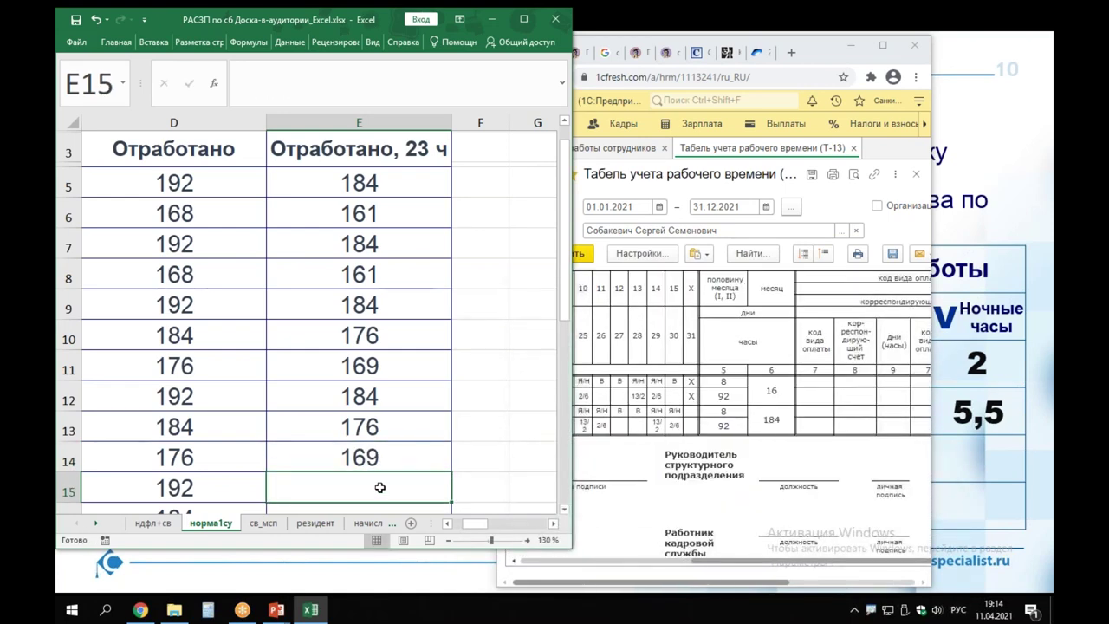
type("184")
key("Return")
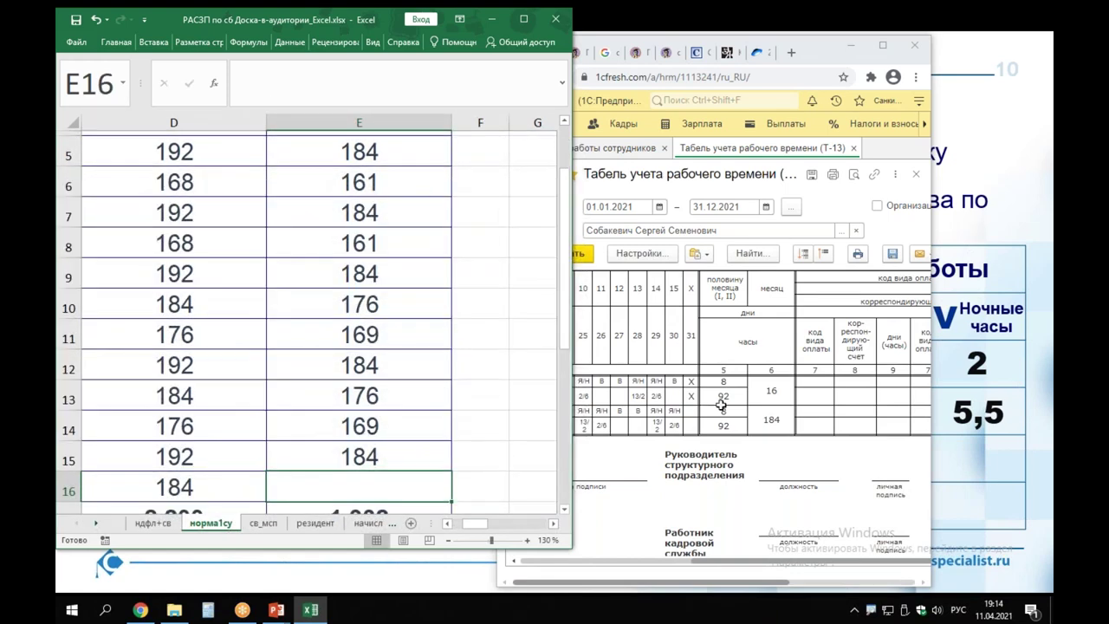
scroll(719, 411, "down", 1)
scroll(719, 414, "down", 8)
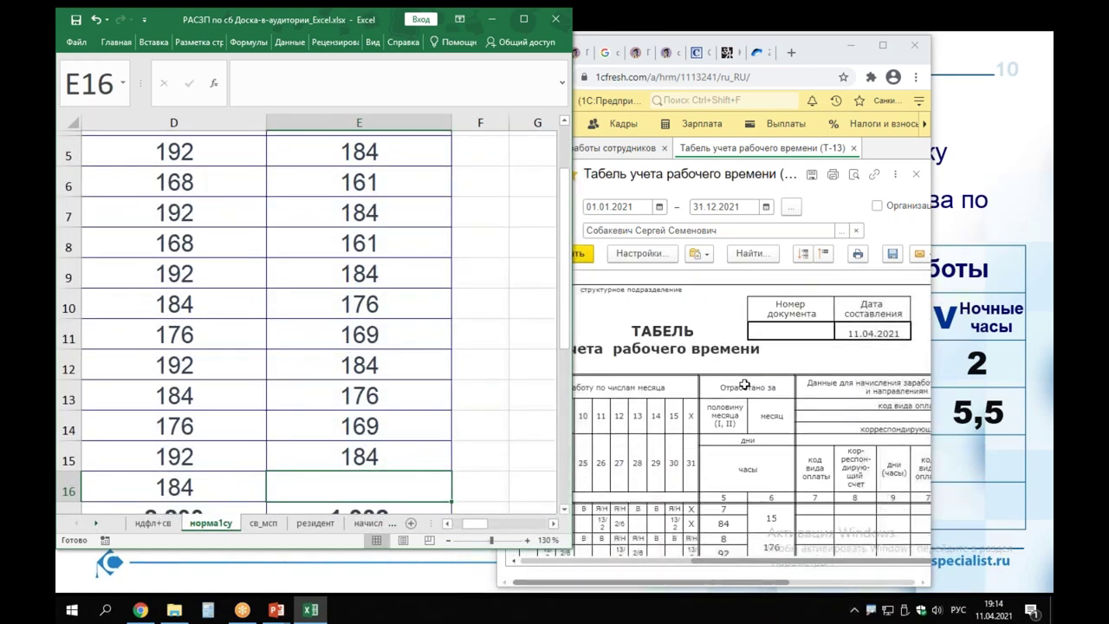
scroll(743, 388, "down", 5)
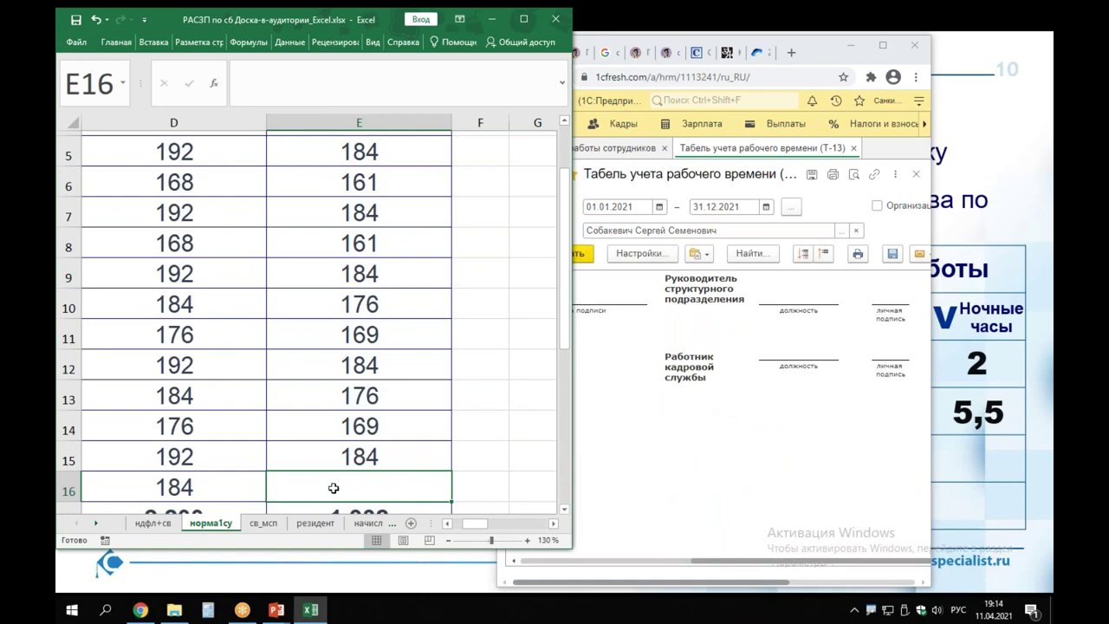
type("176")
key("Return")
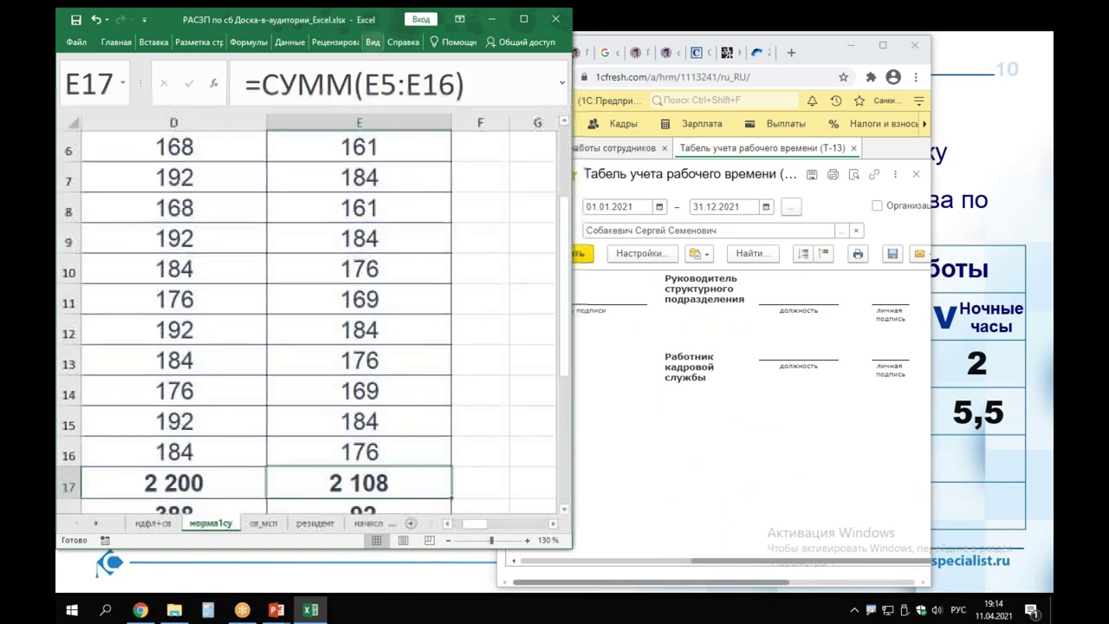
Maximize the Excel window, bring the 40-hour norm column into view and set the month 07 value in «Отработано, 23 ч» to 24.
double_click(169, 19)
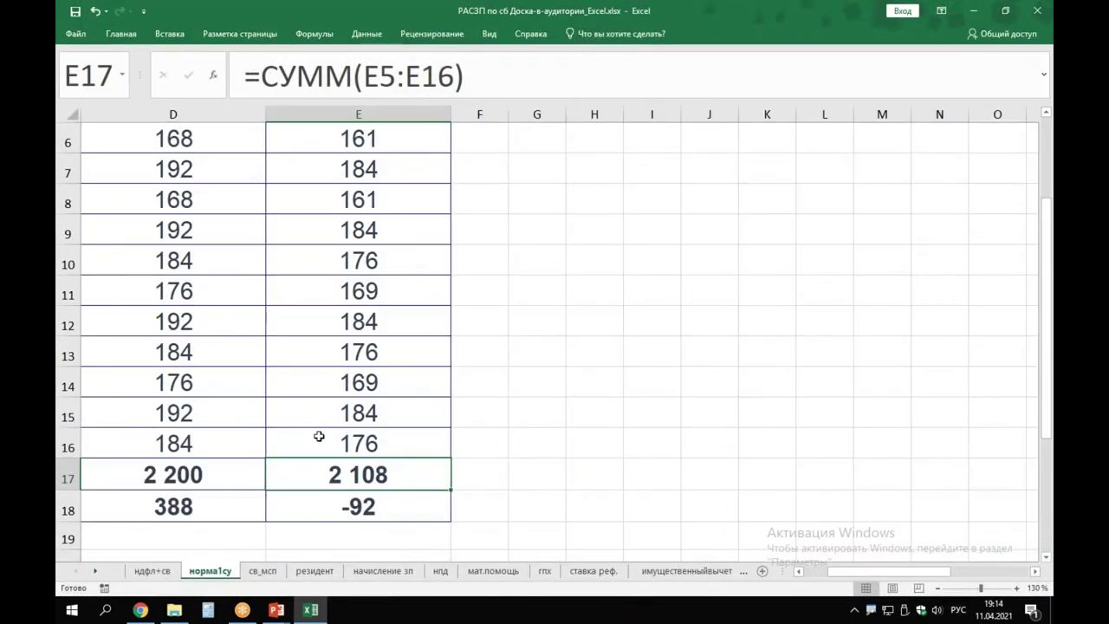
left_click_drag(901, 567, 877, 572)
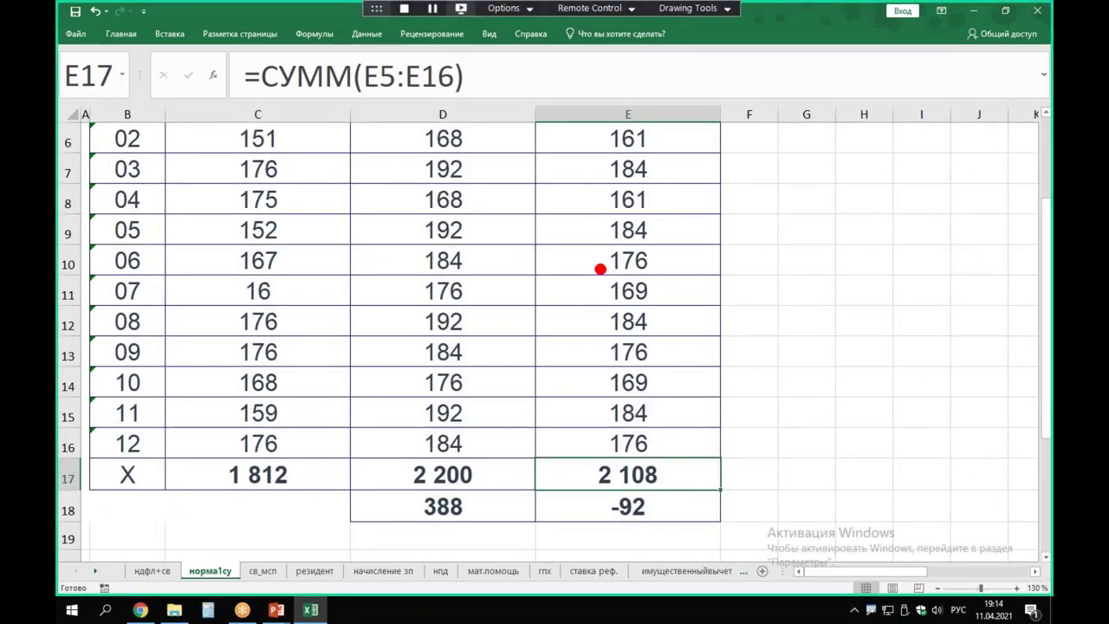
left_click_drag(594, 263, 667, 310)
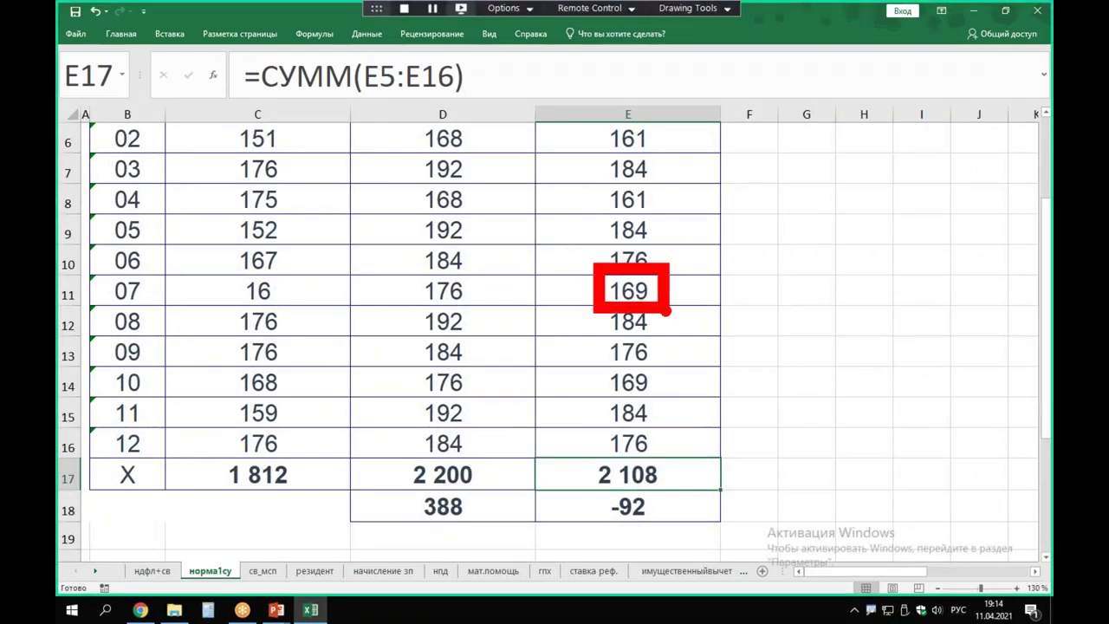
left_click_drag(169, 292, 200, 287)
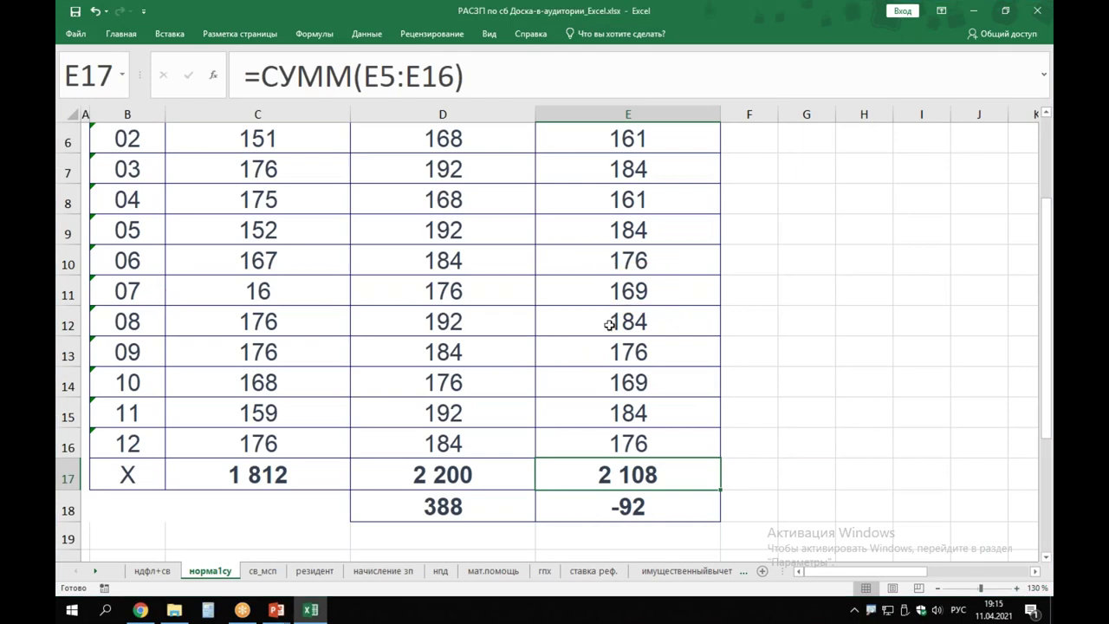
left_click(628, 293)
type("24")
key("Return")
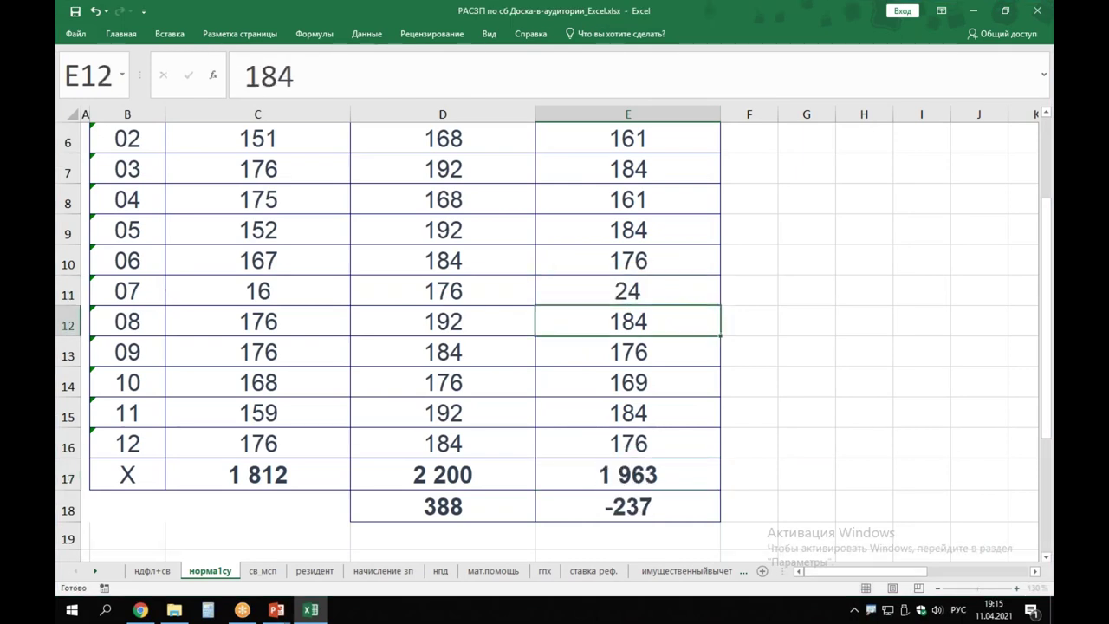
Clear the difference formula in cell E18 below the «Отработано, 23 ч» total.
left_click(608, 513)
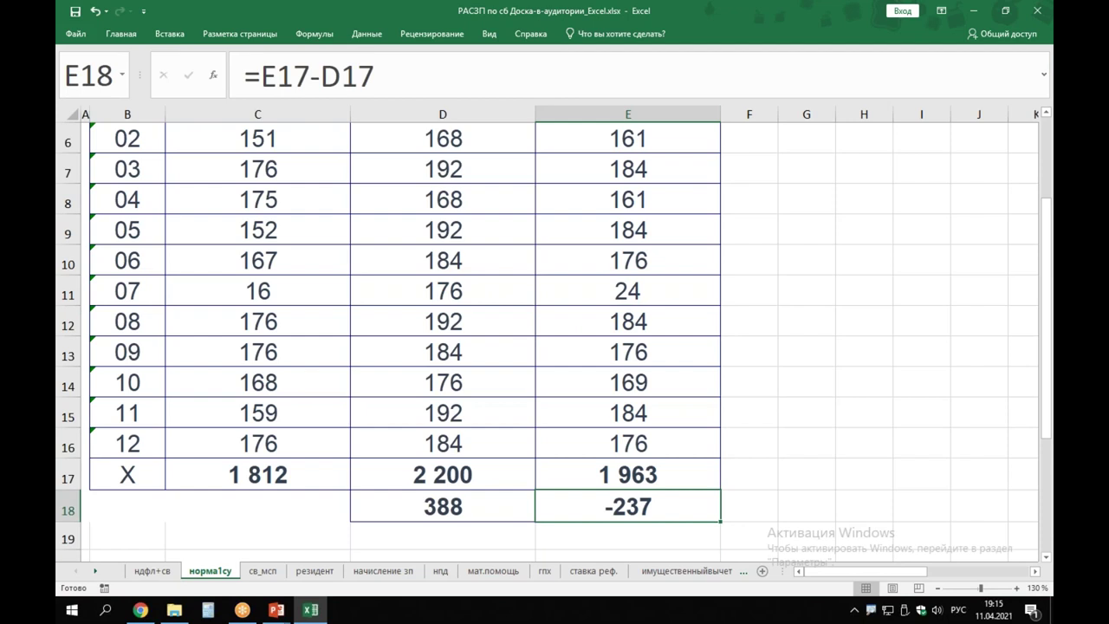
key("Delete")
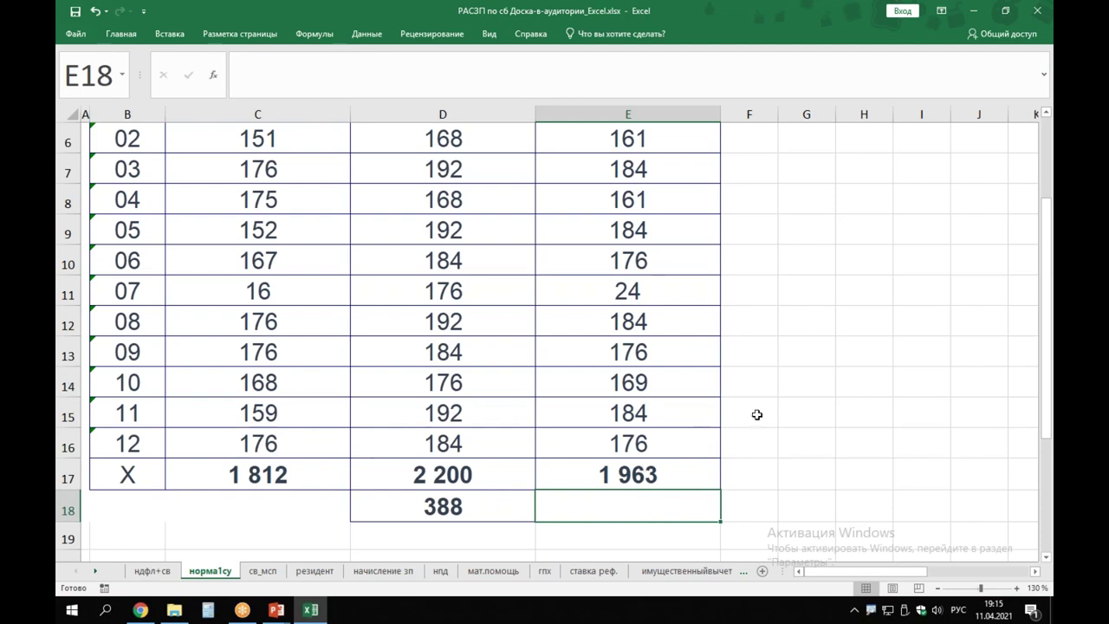
scroll(668, 407, "up", 1)
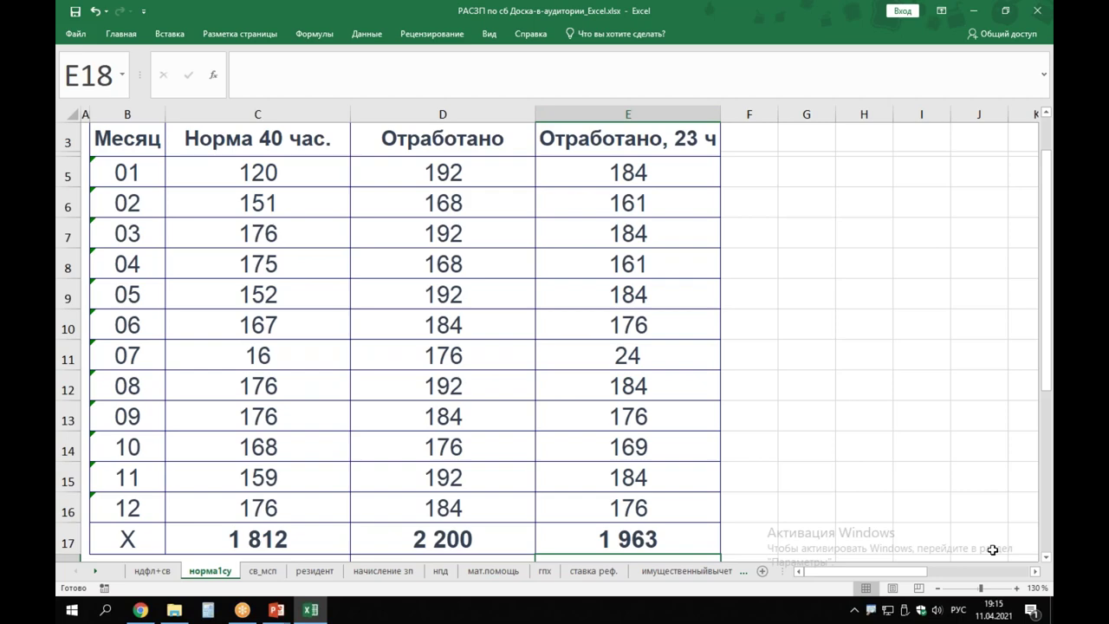
Switch to the 1C browser window, reload its page and minimize the window.
key("alt+Tab")
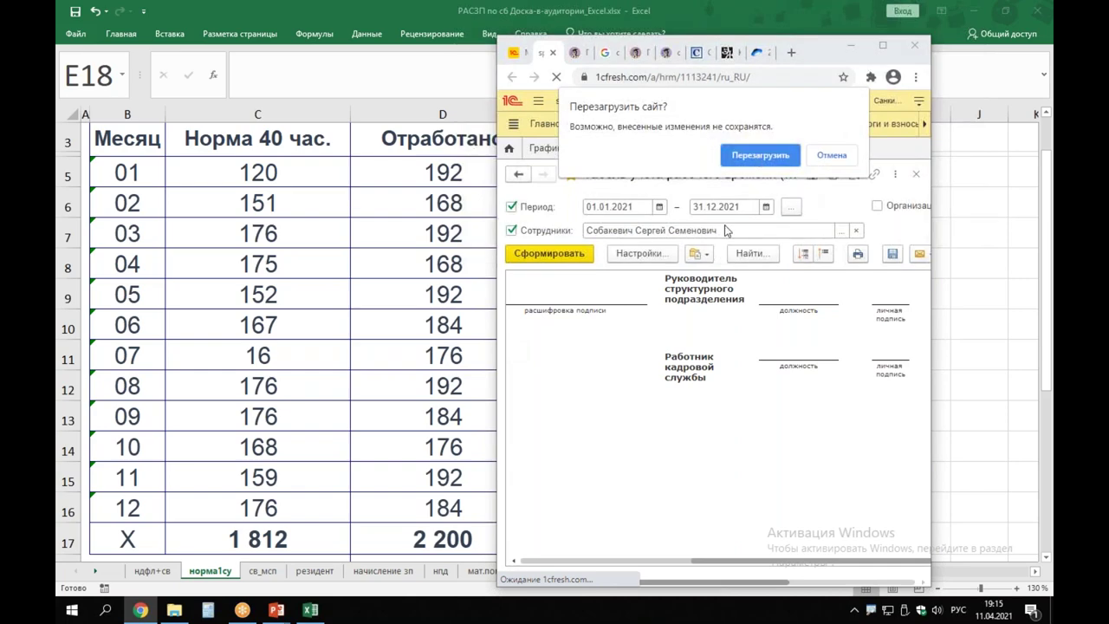
left_click(832, 155)
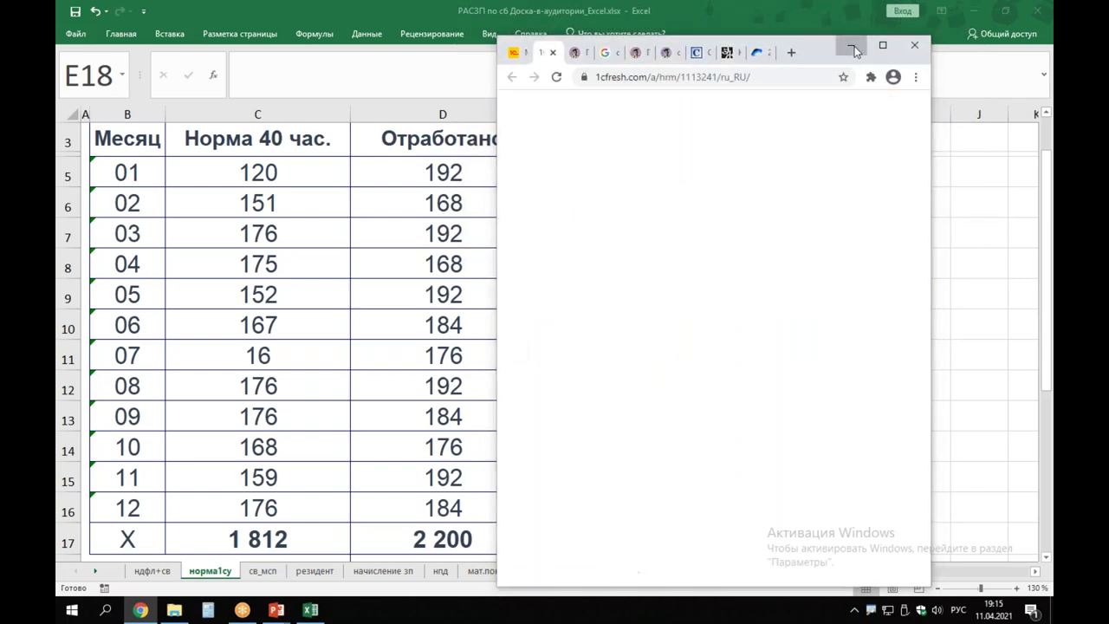
left_click(852, 48)
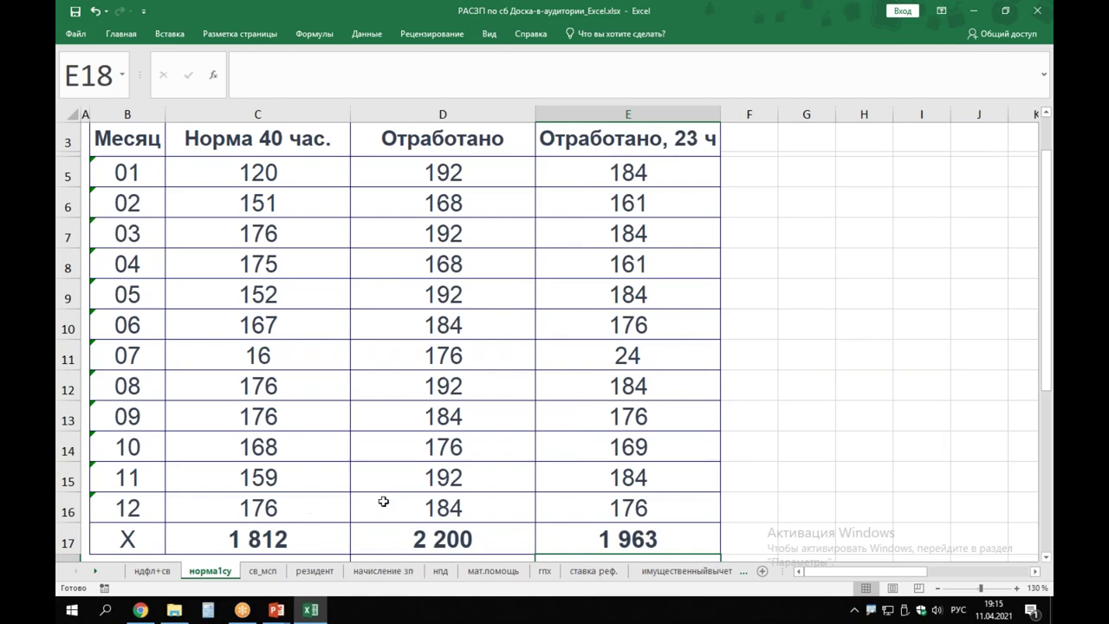
Enter the formula =E17-C17 in cell E18 to compare the «Отработано, 23 ч» total with the 40-hour norm.
scroll(689, 472, "down", 1)
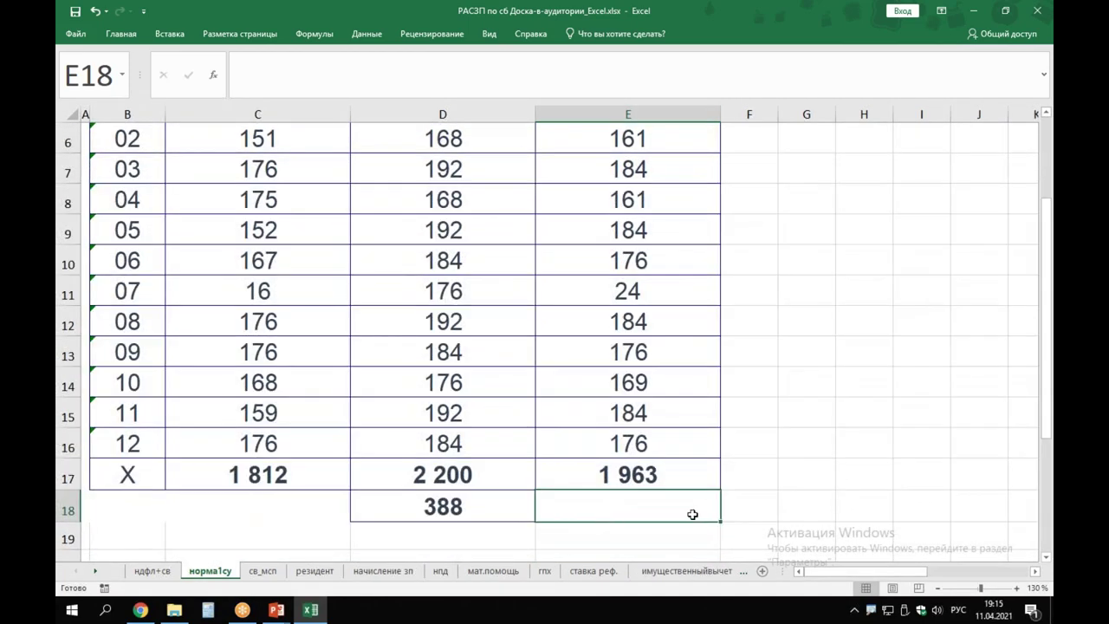
type("=")
key("Up")
type("-")
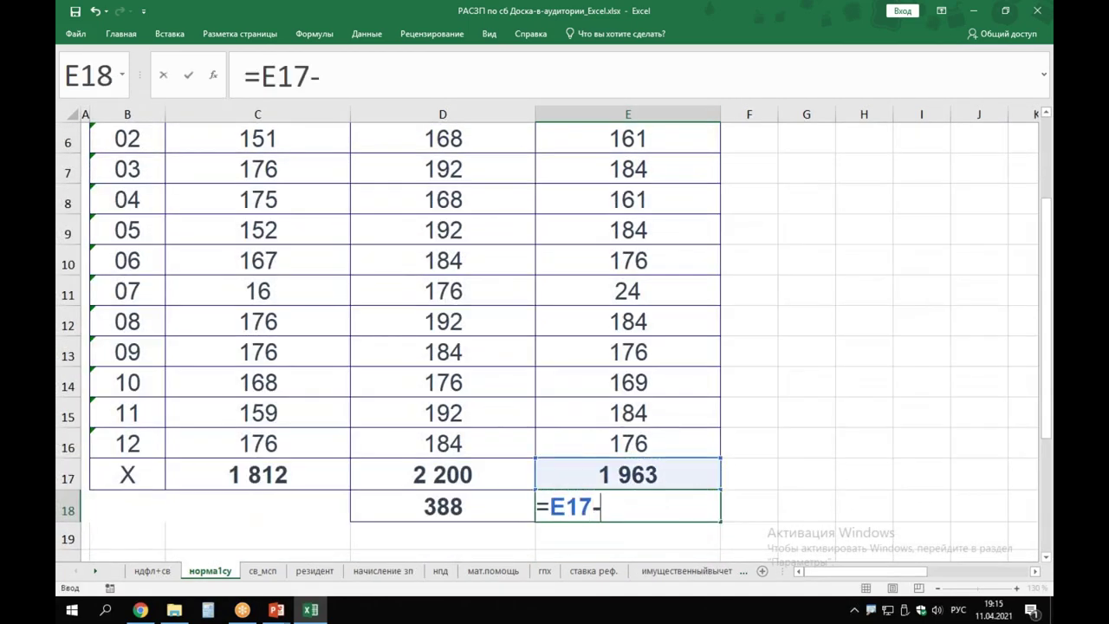
key("Up")
key("Left")
key("Left")
key("Return")
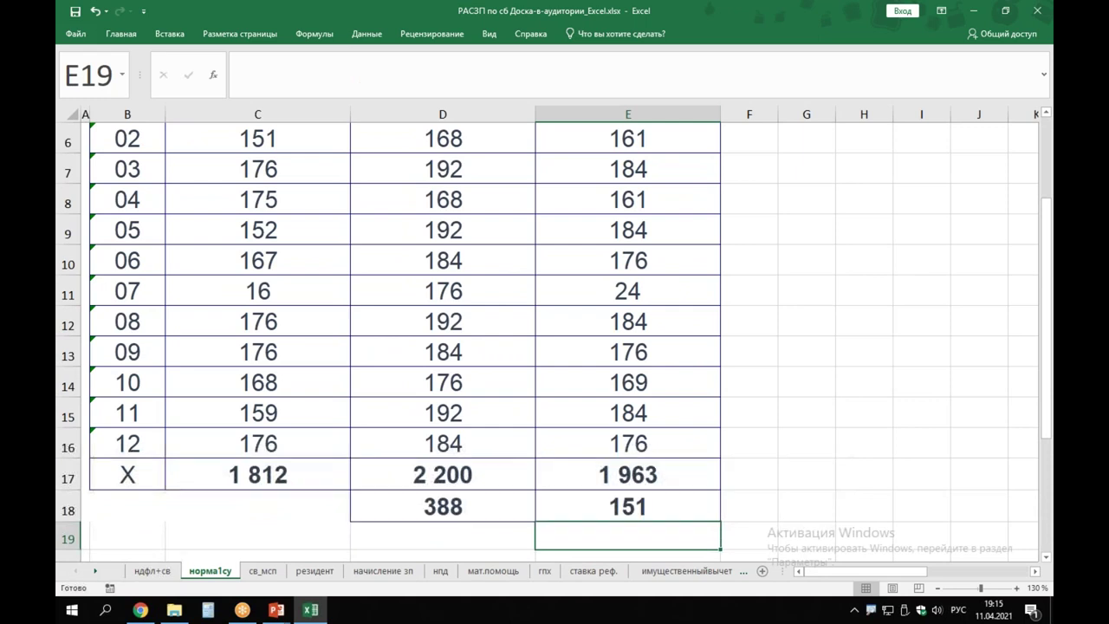
left_click_drag(531, 485, 726, 531)
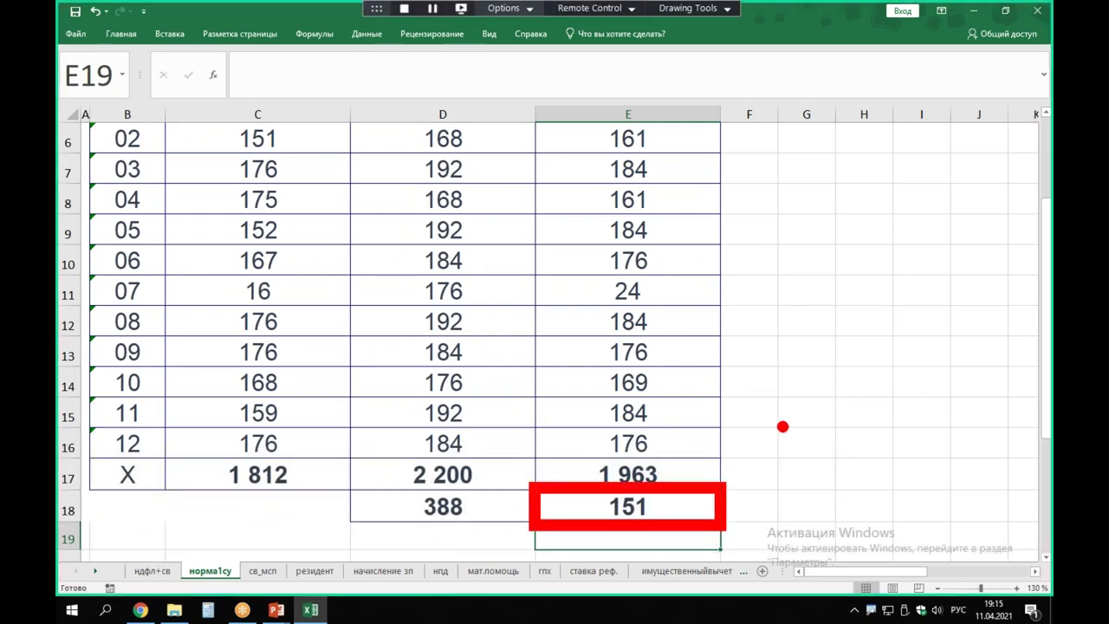
mouse_move(689, 396)
left_mouse_down()
mouse_move(702, 422)
mouse_move(746, 357)
left_mouse_up()
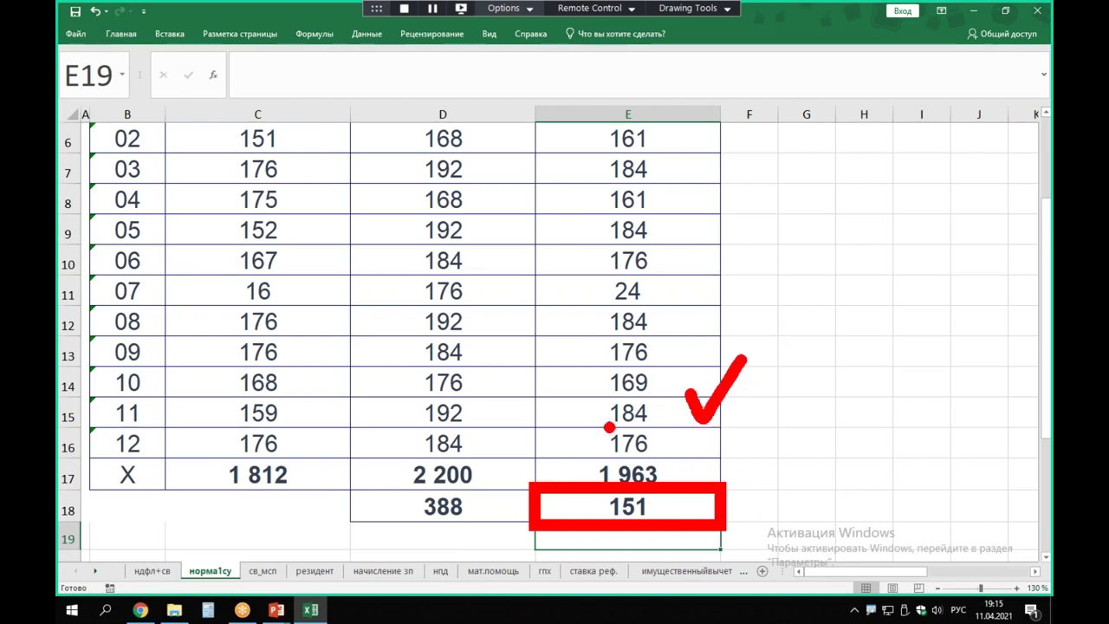
mouse_move(700, 227)
left_mouse_down()
mouse_move(705, 293)
mouse_move(745, 284)
left_mouse_up()
mouse_move(756, 260)
left_mouse_down()
mouse_move(782, 212)
mouse_move(801, 305)
left_mouse_up()
left_click_drag(819, 299, 823, 328)
mouse_move(837, 236)
left_mouse_down()
mouse_move(847, 224)
mouse_move(867, 322)
mouse_move(841, 319)
left_mouse_up()
left_click_drag(855, 211, 1018, 144)
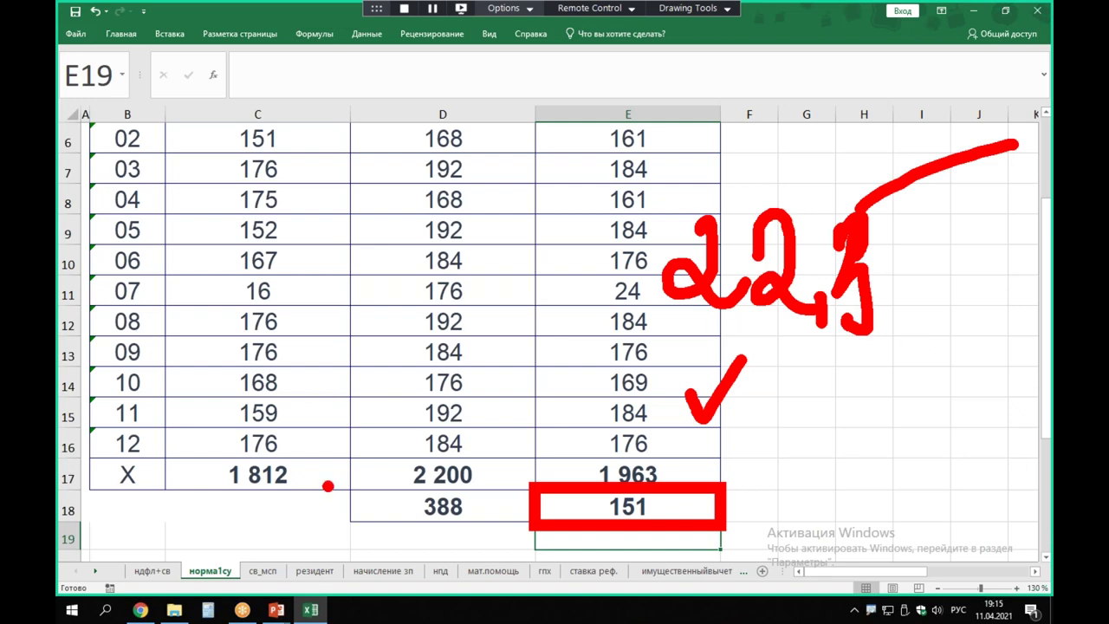
Switch to 1C in a maximized browser window and open the «Графики работы сотрудников» list.
left_click(242, 610)
left_click(140, 610)
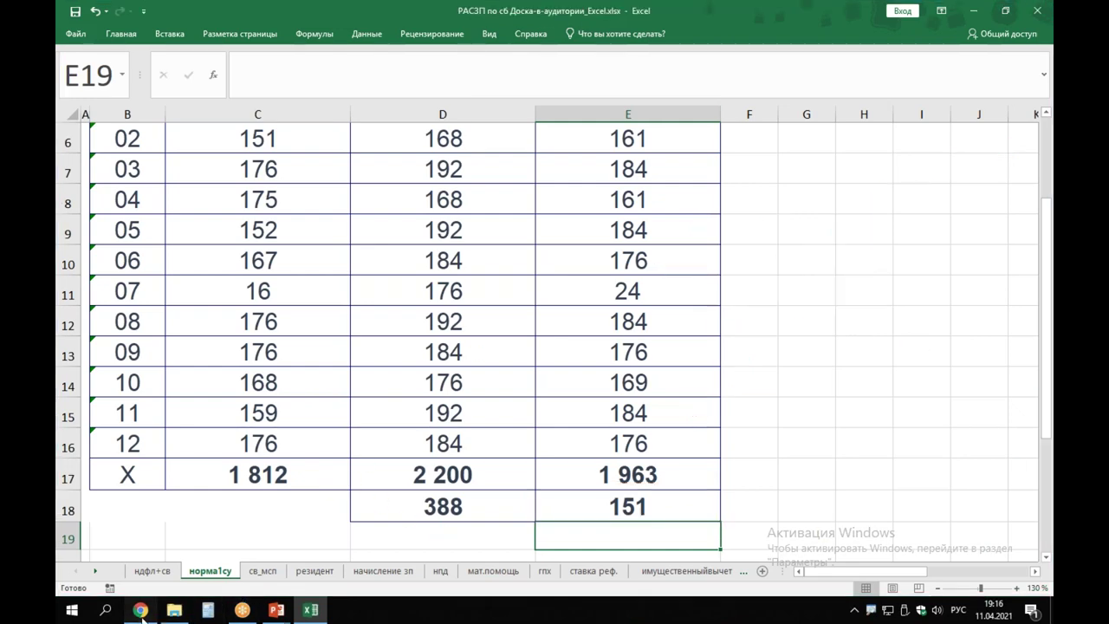
left_click(884, 46)
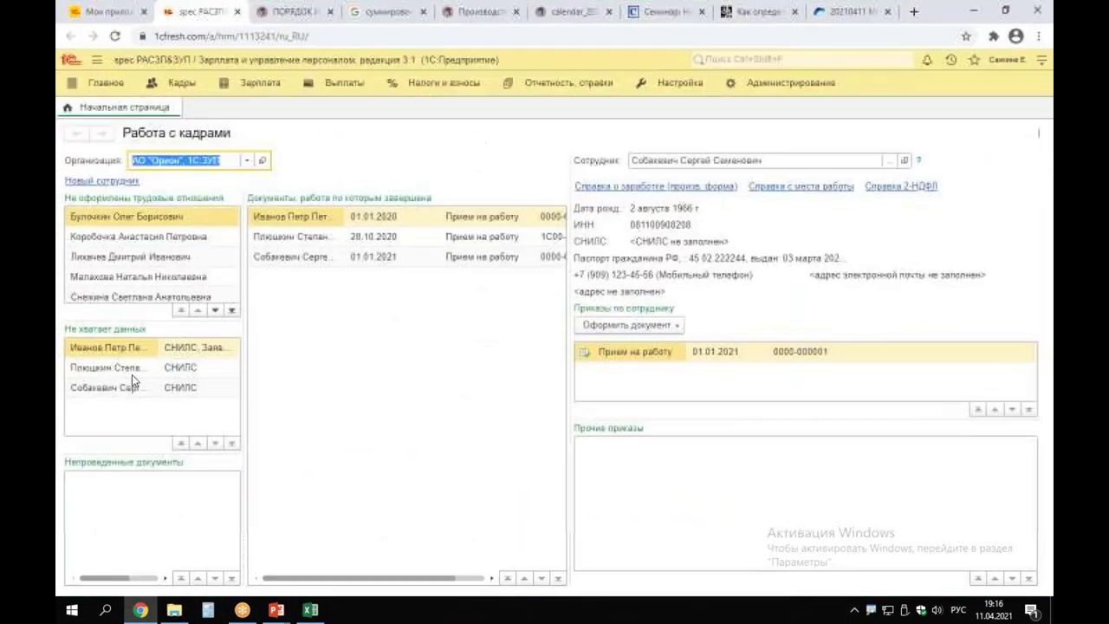
left_click(661, 86)
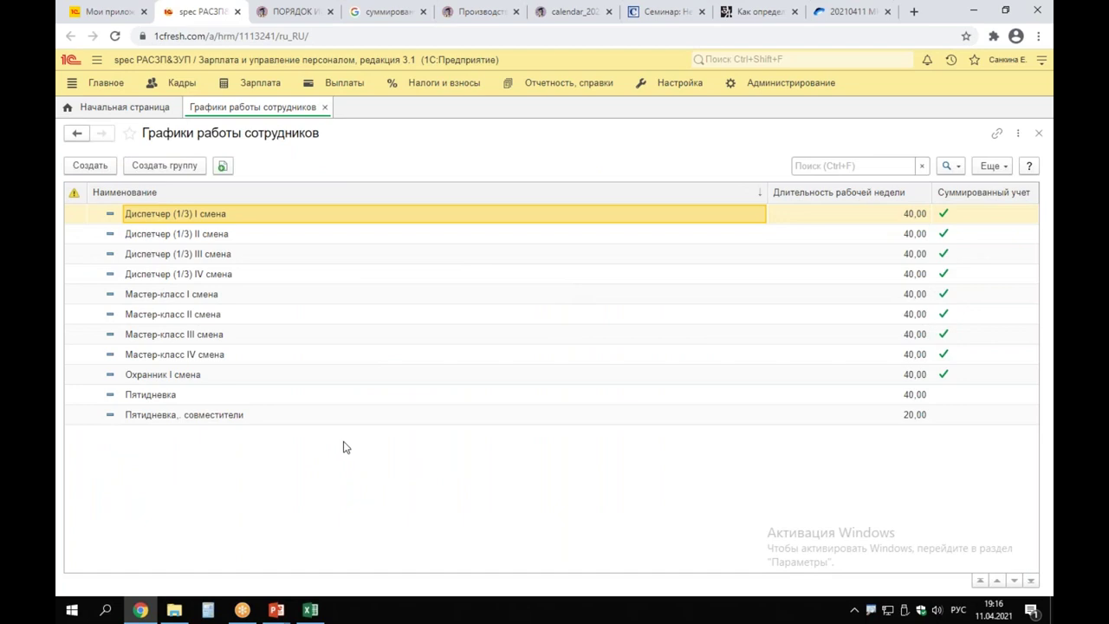
mouse_move(81, 277)
left_mouse_down()
mouse_move(185, 372)
mouse_move(287, 374)
left_mouse_up()
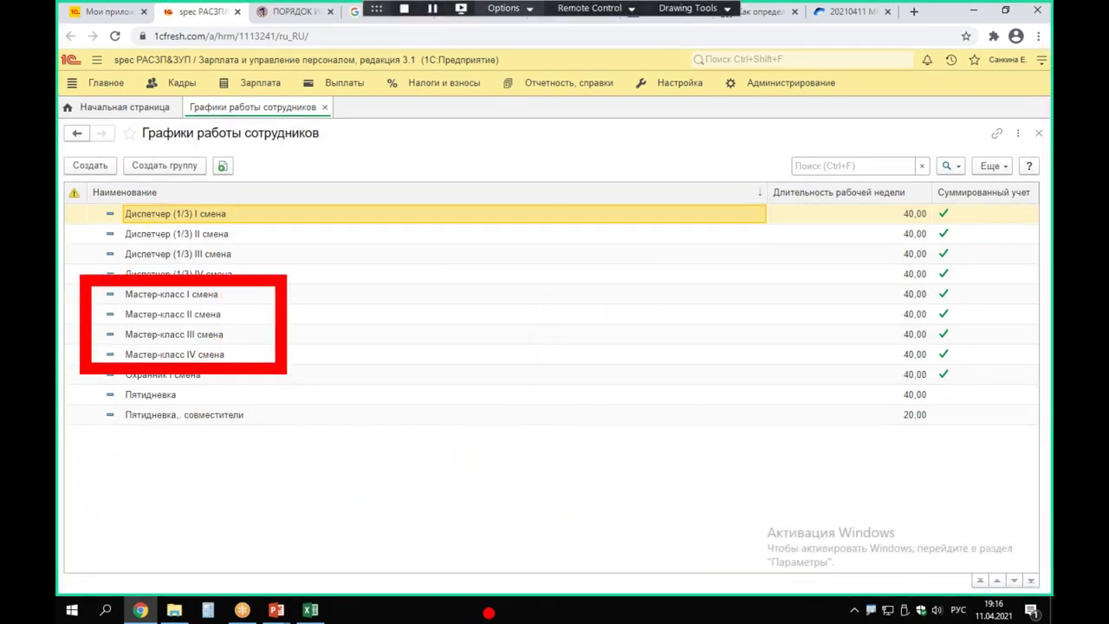
mouse_move(340, 268)
left_mouse_down()
mouse_move(364, 211)
mouse_move(369, 284)
mouse_move(400, 286)
left_mouse_up()
left_click(418, 292)
mouse_move(443, 252)
left_mouse_down()
mouse_move(435, 262)
mouse_move(468, 251)
mouse_move(559, 272)
left_mouse_up()
mouse_move(738, 525)
left_mouse_down()
mouse_move(785, 507)
mouse_move(780, 555)
left_mouse_up()
left_click_drag(823, 503, 836, 562)
left_click(884, 558)
mouse_move(902, 520)
left_mouse_down()
mouse_move(952, 515)
mouse_move(979, 555)
left_mouse_up()
left_click_drag(946, 554, 1005, 563)
left_click_drag(208, 397, 158, 481)
left_click_drag(210, 407, 197, 508)
left_click_drag(258, 418, 192, 498)
mouse_move(305, 400)
left_mouse_down()
mouse_move(209, 472)
mouse_move(305, 400)
left_mouse_up()
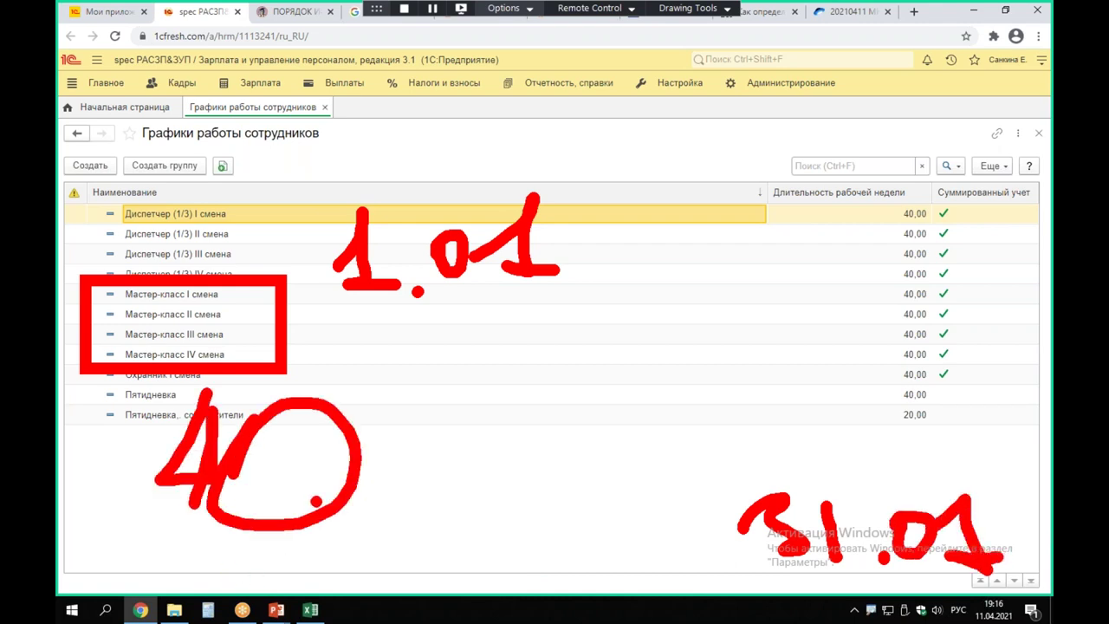
mouse_move(399, 356)
left_mouse_down()
mouse_move(444, 351)
mouse_move(424, 386)
mouse_move(472, 404)
left_mouse_up()
mouse_move(510, 345)
left_mouse_down()
mouse_move(518, 338)
mouse_move(544, 407)
mouse_move(551, 399)
left_mouse_up()
mouse_move(563, 343)
left_mouse_down()
mouse_move(598, 381)
mouse_move(588, 424)
left_mouse_up()
left_click(236, 314)
left_click(234, 334)
left_click(233, 355)
left_click(234, 305)
left_click(224, 298)
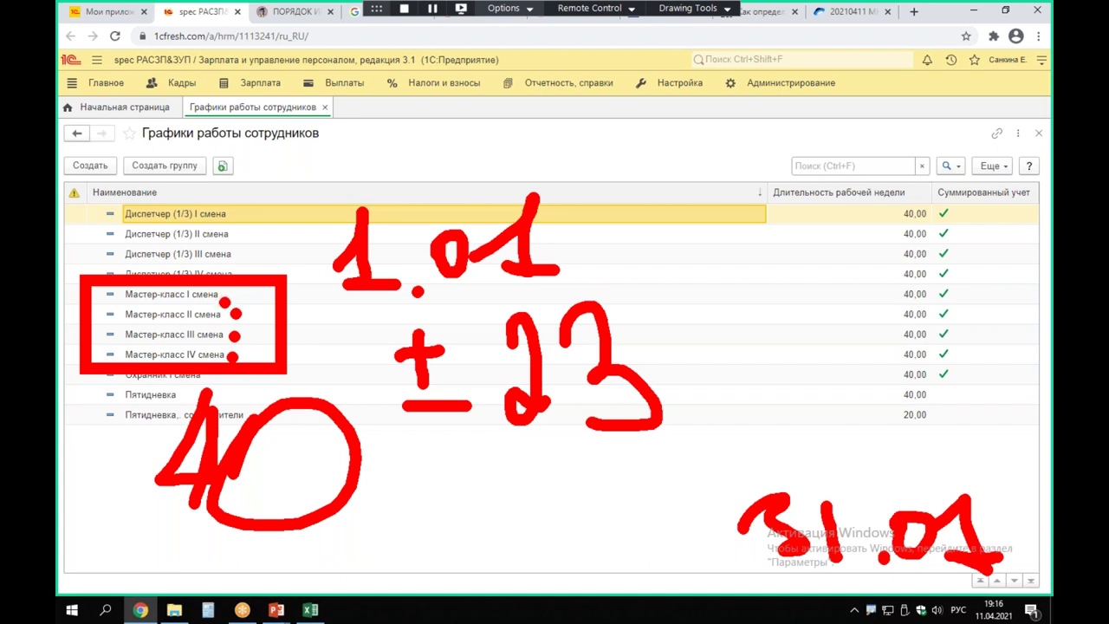
left_click_drag(231, 294, 245, 294)
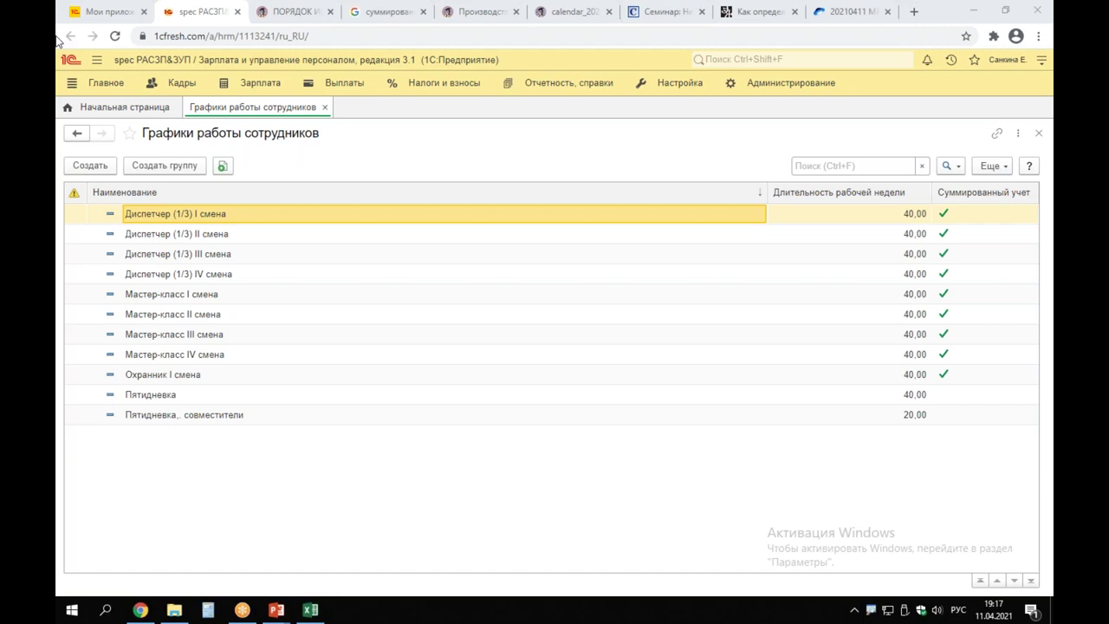
left_click_drag(96, 374, 215, 419)
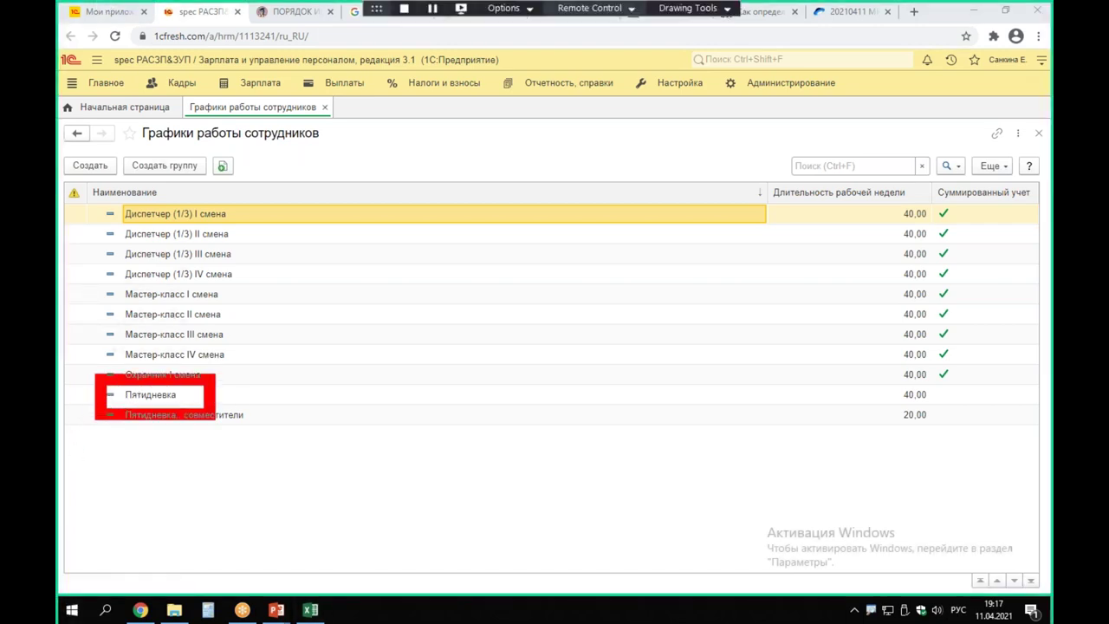
mouse_move(323, 354)
left_mouse_down()
mouse_move(357, 277)
mouse_move(355, 394)
left_mouse_up()
mouse_move(416, 274)
left_mouse_down()
mouse_move(407, 286)
mouse_move(420, 355)
mouse_move(371, 373)
left_mouse_up()
mouse_move(425, 300)
left_mouse_down()
mouse_move(473, 268)
mouse_move(460, 376)
left_mouse_up()
mouse_move(434, 332)
left_mouse_down()
mouse_move(503, 325)
mouse_move(568, 415)
mouse_move(631, 390)
left_mouse_up()
mouse_move(706, 401)
left_mouse_down()
mouse_move(261, 300)
mouse_move(760, 296)
left_mouse_up()
key("Escape")
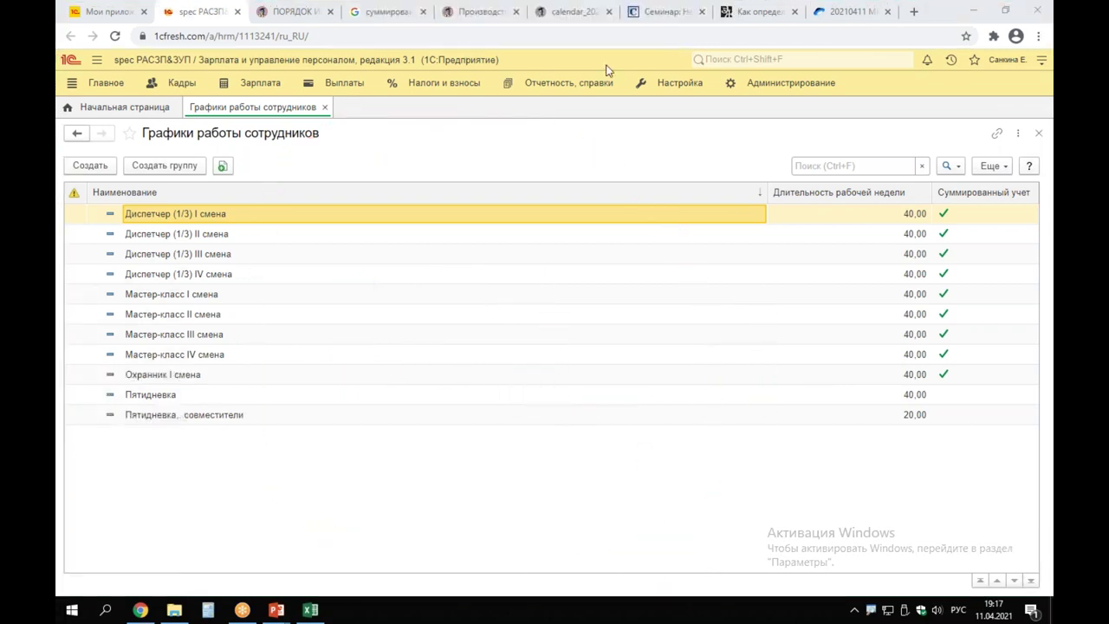
Open the 2021 production calendar on consultant.ru in a maximized window and examine the quarterly working-hour norms.
left_click(1005, 10)
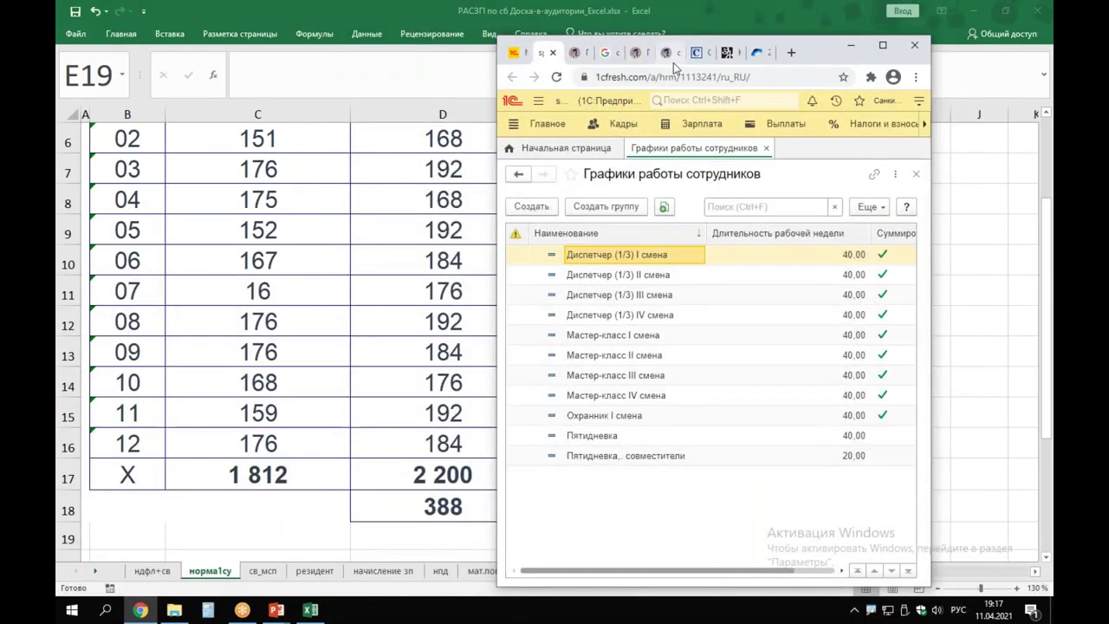
left_click(635, 53)
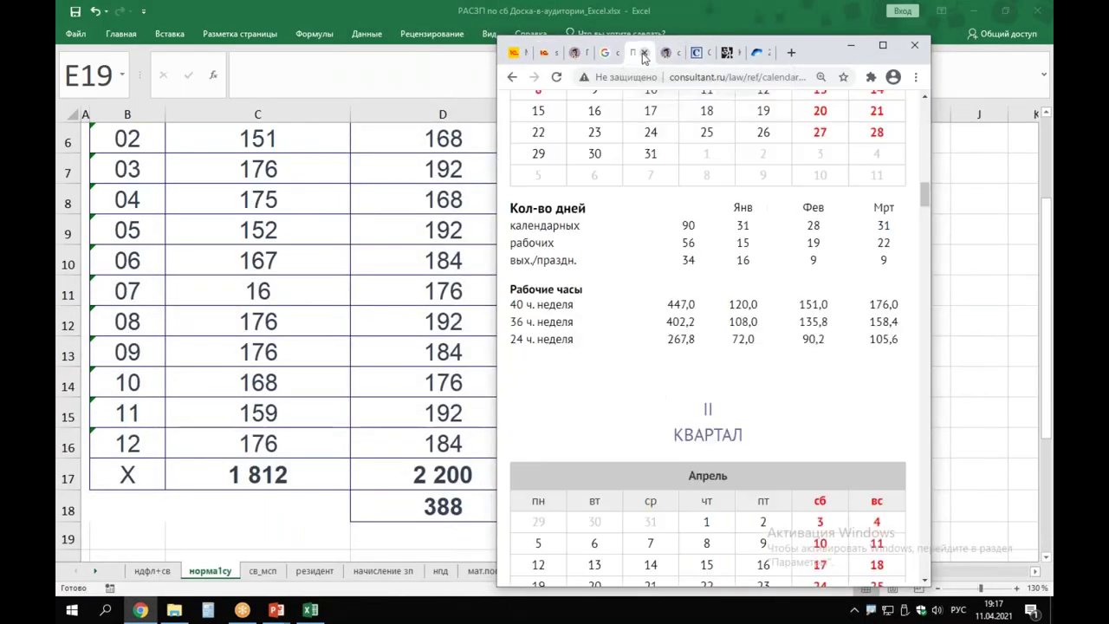
left_click(882, 45)
scroll(972, 384, "up", 3)
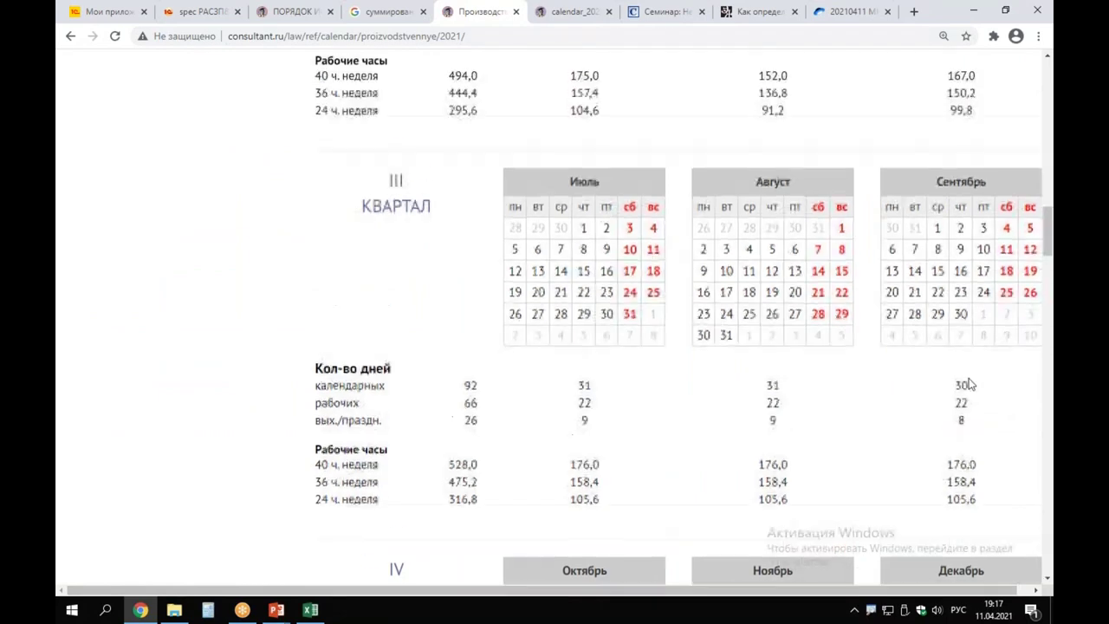
Outline 30 April in the second-quarter calendar with screen annotations and handwrite 7 for the shortened pre-holiday day.
scroll(972, 385, "up", 6)
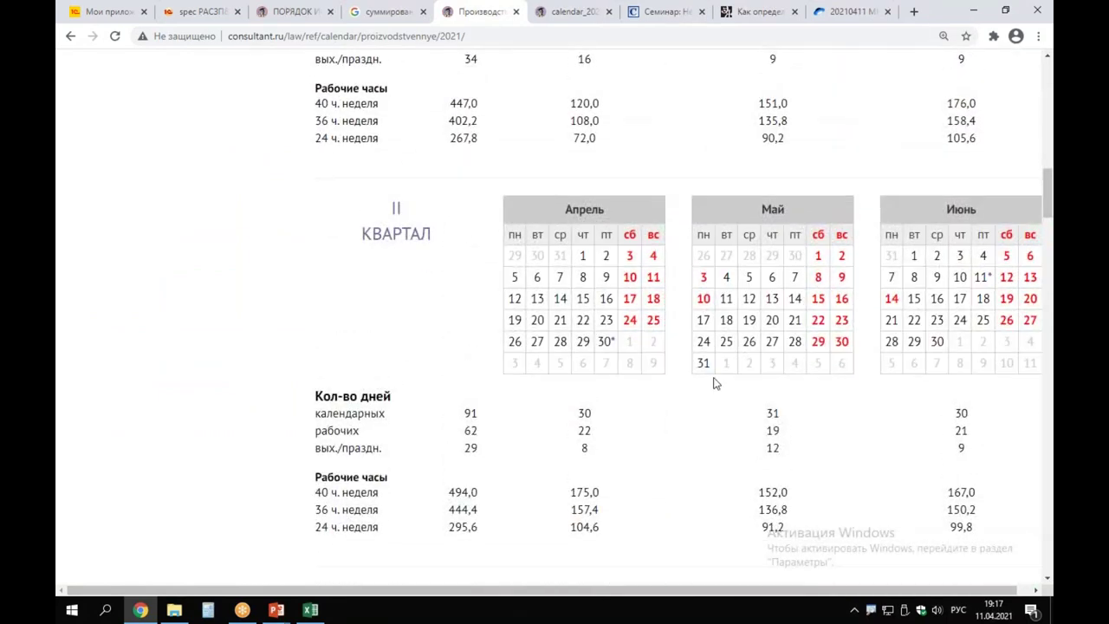
left_click_drag(590, 321, 627, 358)
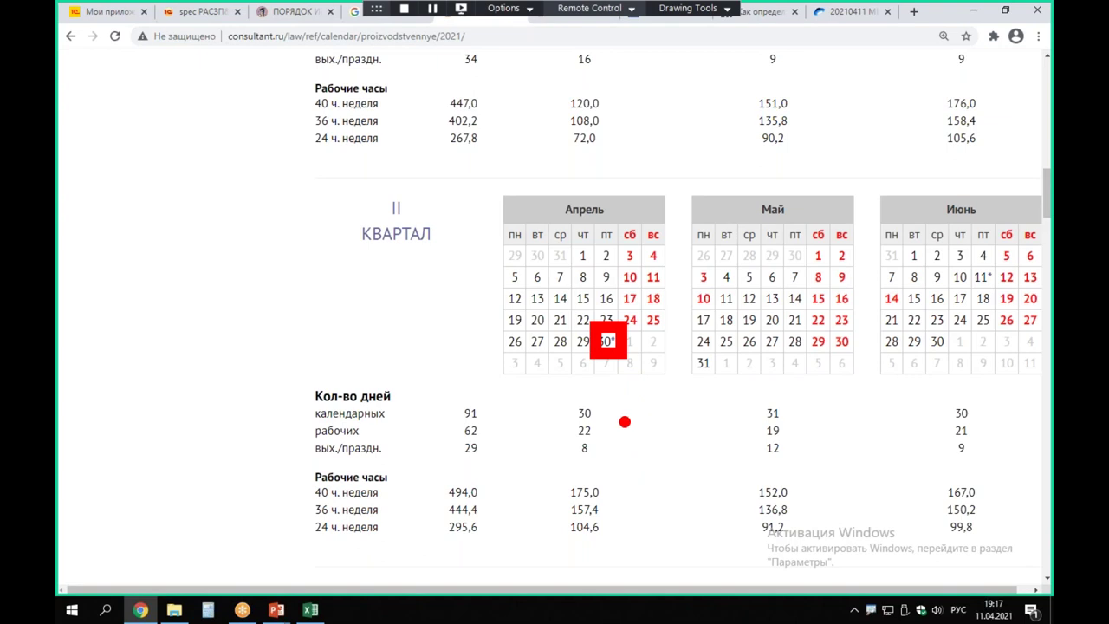
left_click_drag(662, 405, 693, 479)
left_click_drag(666, 441, 708, 438)
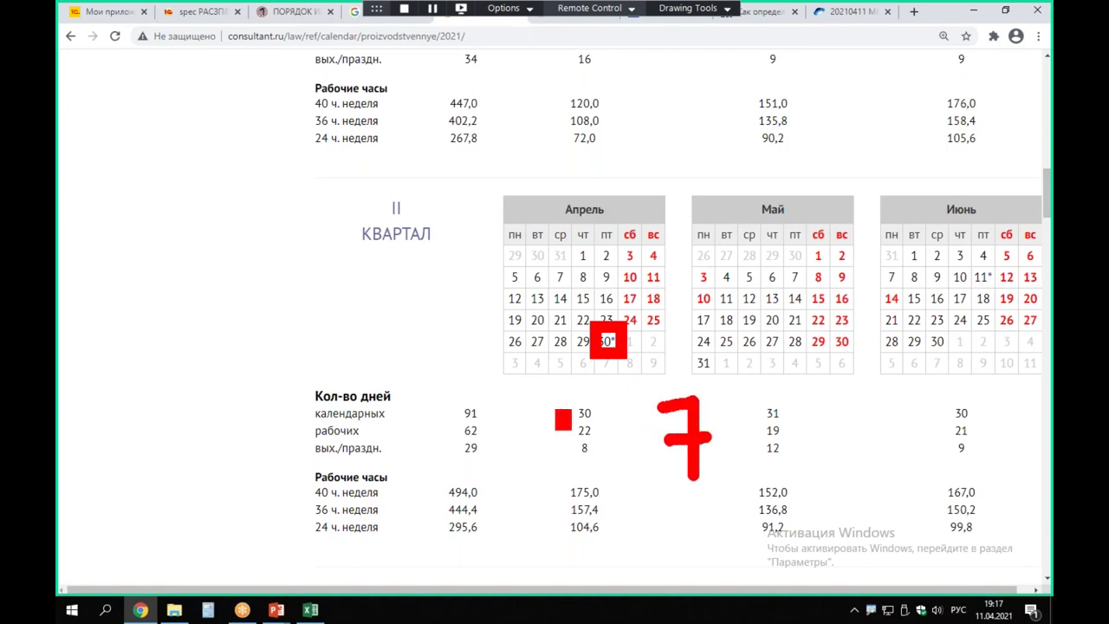
Calculate April's full hours in Calculator, mark the 22 working days and 40-hour norm for comparison, and clear the annotations.
left_click_drag(563, 418, 606, 452)
left_click(208, 611)
key("Return")
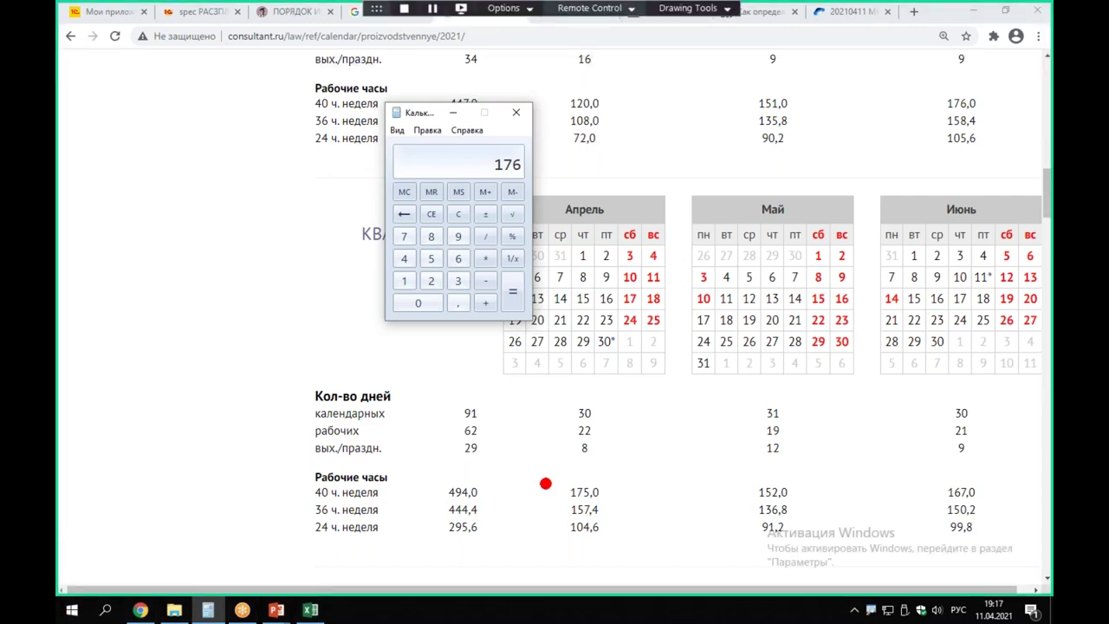
left_click_drag(540, 472, 632, 508)
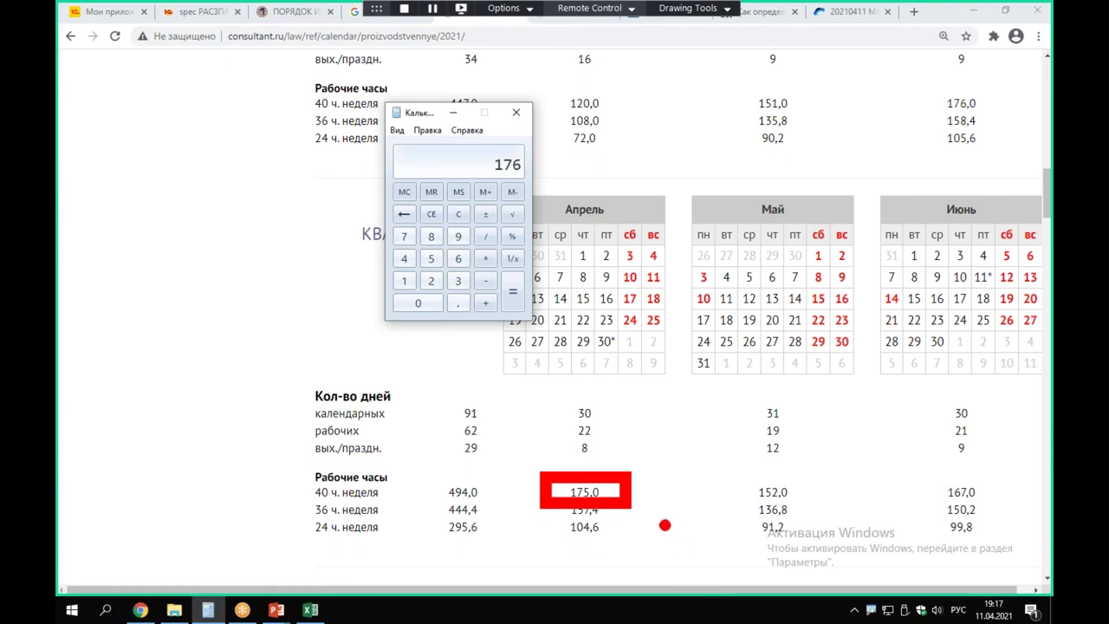
mouse_move(613, 423)
left_mouse_down()
mouse_move(547, 421)
mouse_move(595, 426)
left_mouse_up()
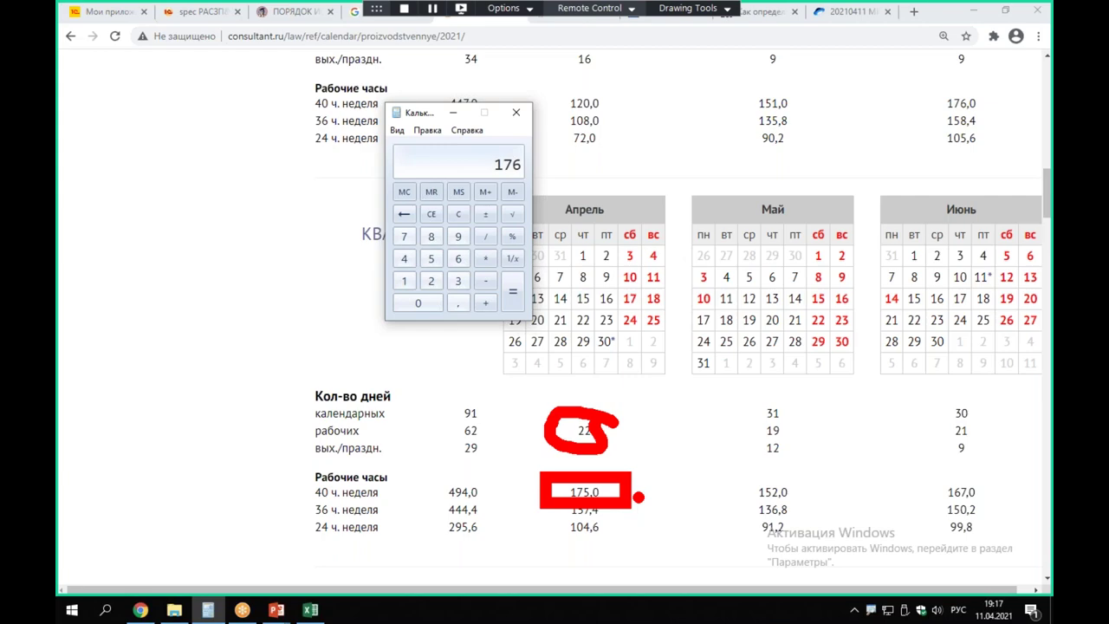
key("Escape")
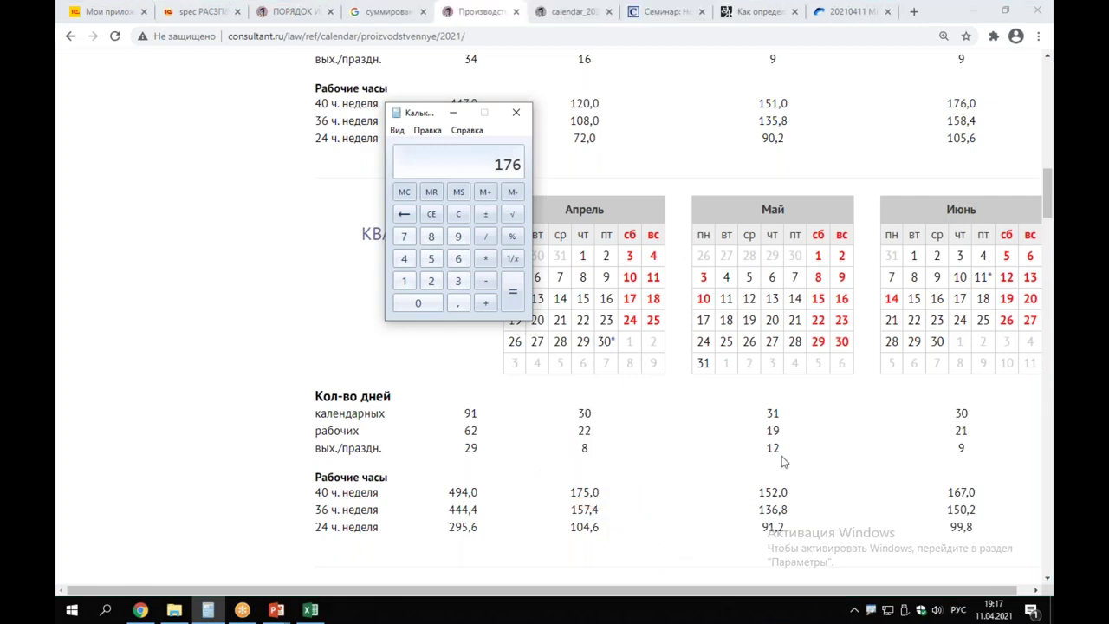
Outline the 2021 annual norm for the 40-hour week under «Нормы рабочего времени в 2021 году», clear the annotation and close Calculator.
scroll(781, 462, "down", 10)
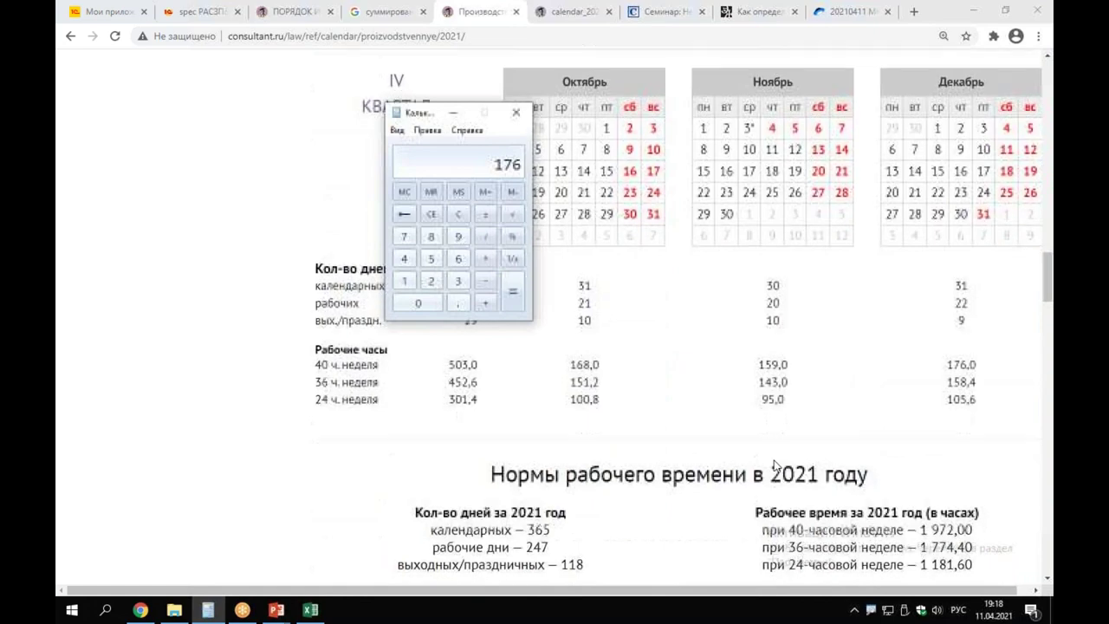
scroll(776, 466, "down", 2)
key("ctrl+shift+d")
mouse_move(728, 354)
left_mouse_down()
mouse_move(877, 425)
mouse_move(997, 424)
left_mouse_up()
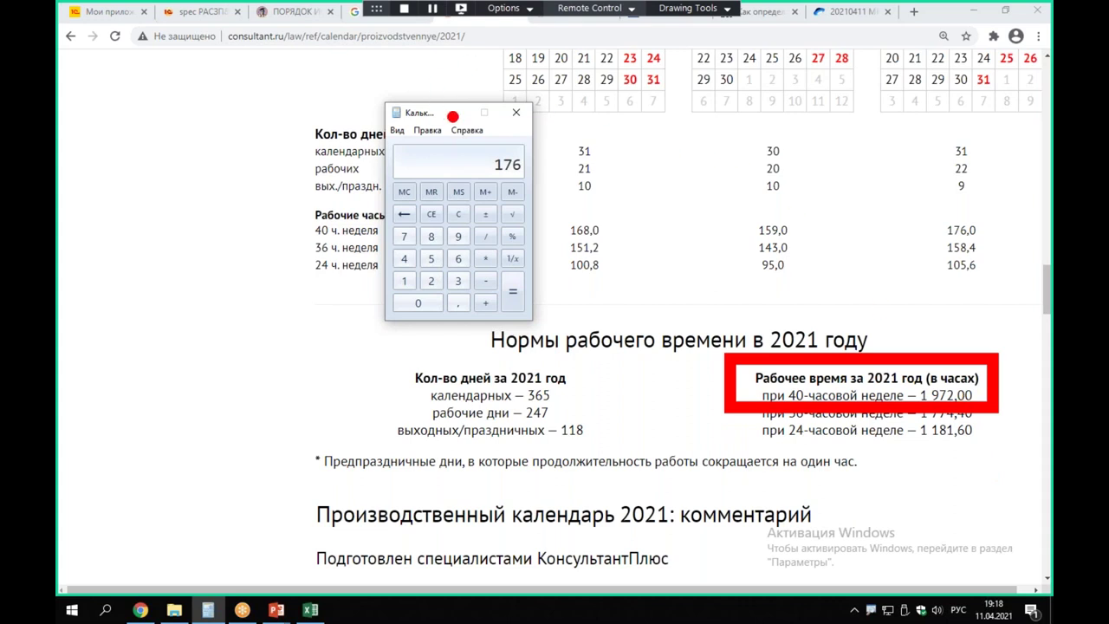
key("Escape")
left_click(515, 114)
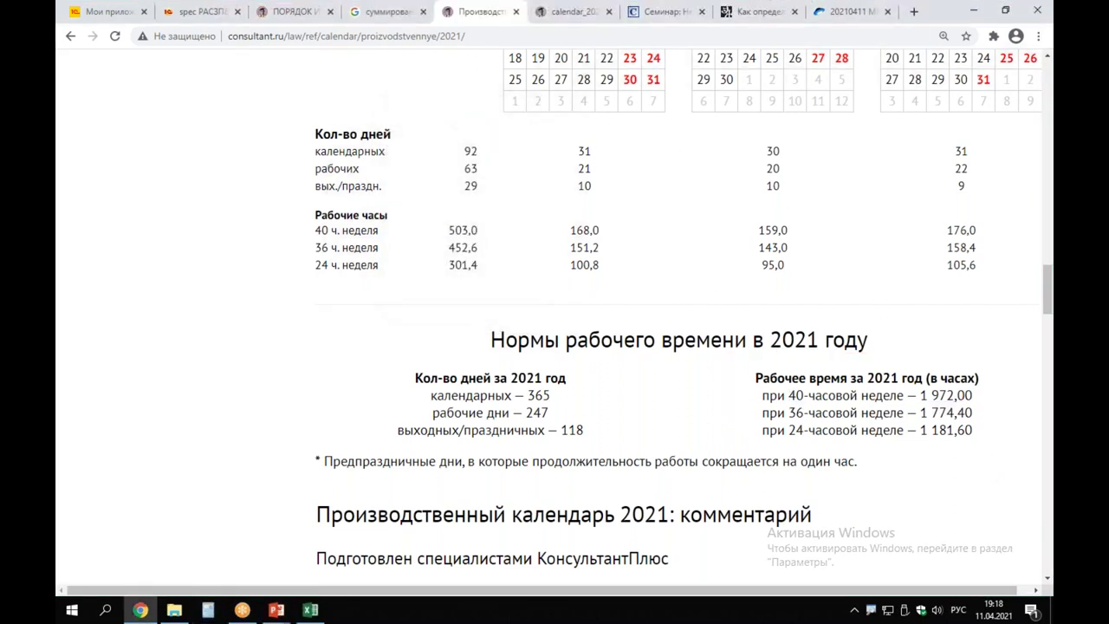
Check the hour totals in Excel, switch to 1C and generate the favourite report «Табель учета рабочего времени (Т-13)».
left_click(974, 11)
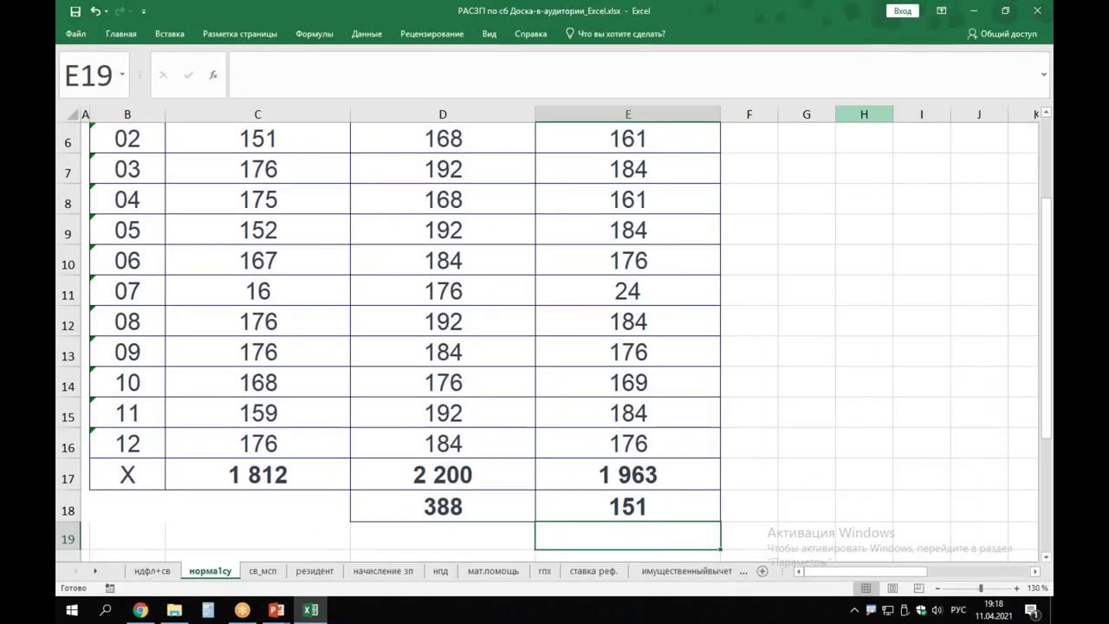
left_click(974, 10)
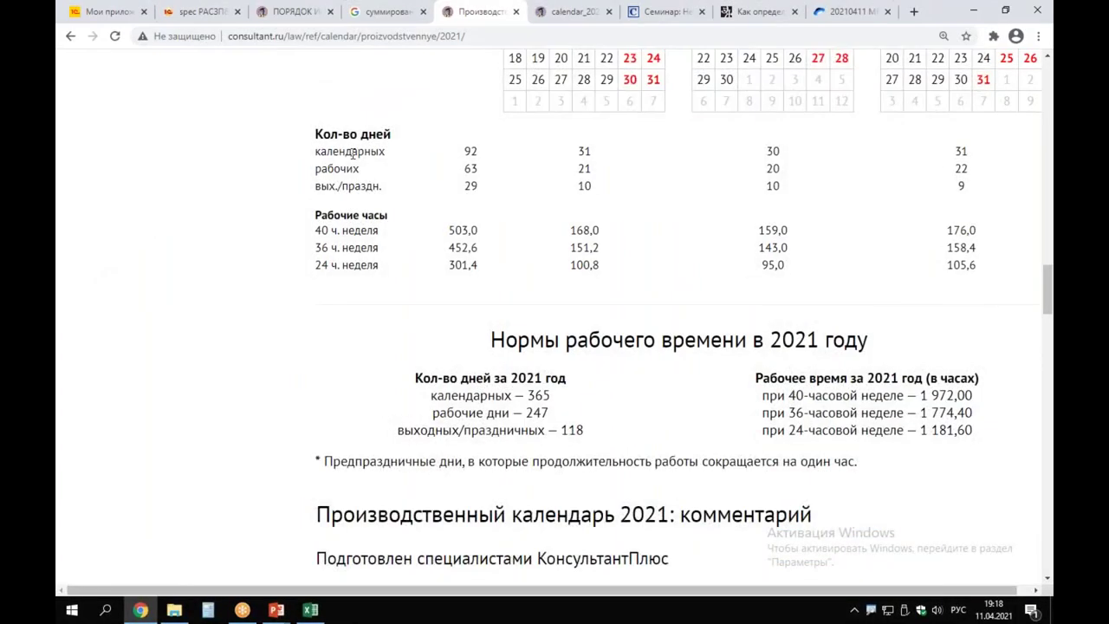
scroll(315, 153, "up", 4)
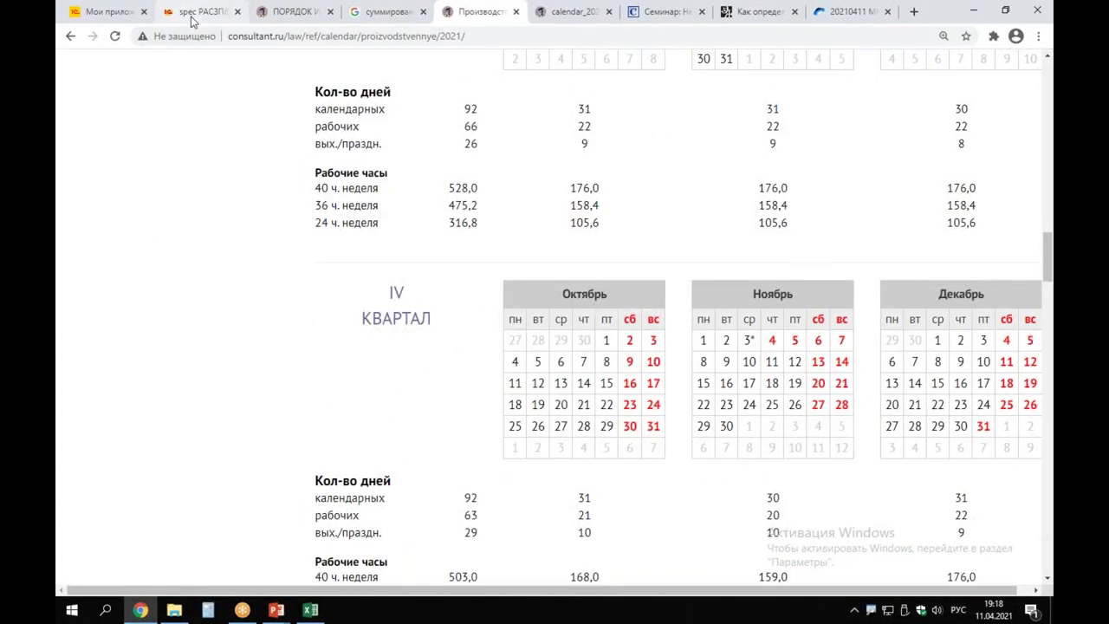
left_click(192, 12)
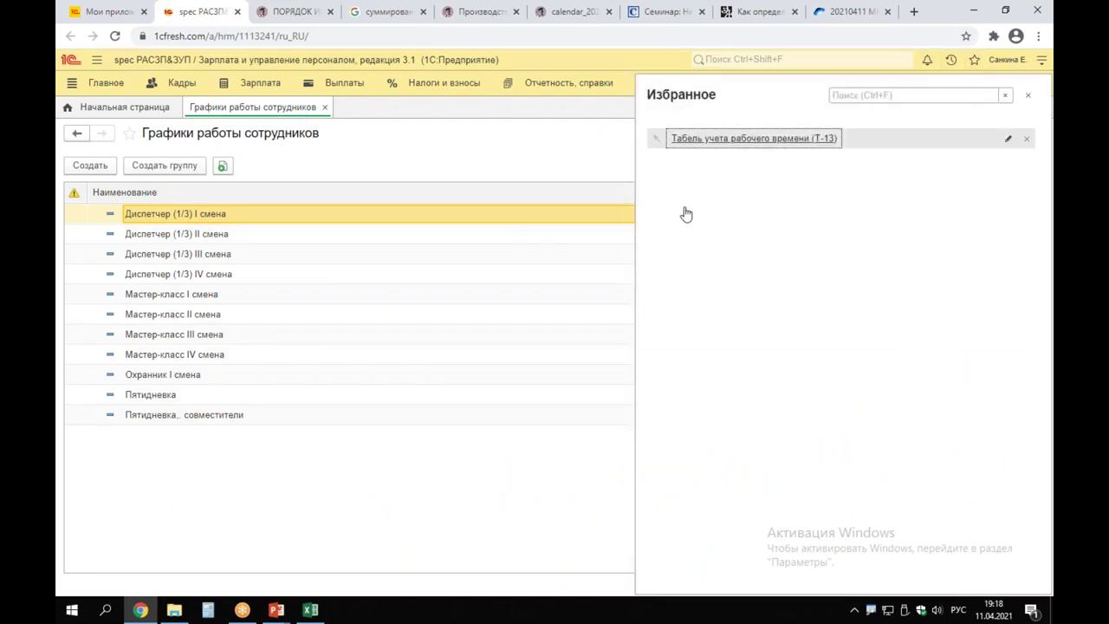
key("Return")
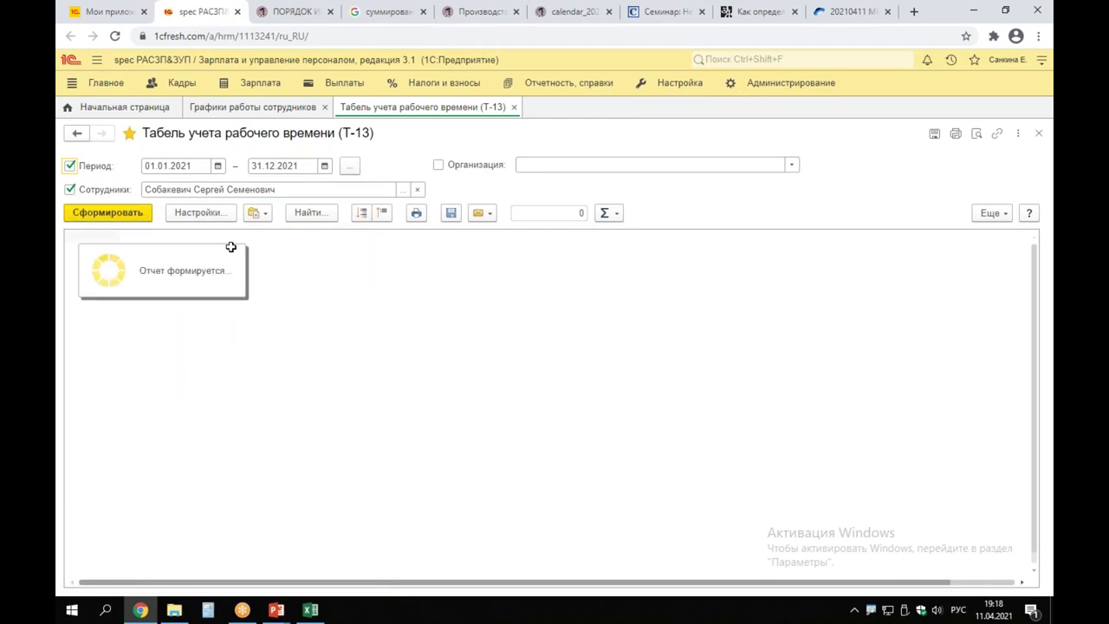
Highlight «Регистрации переработок» among the time-tracking commands, open its list and create a new overtime registration document.
left_click(260, 83)
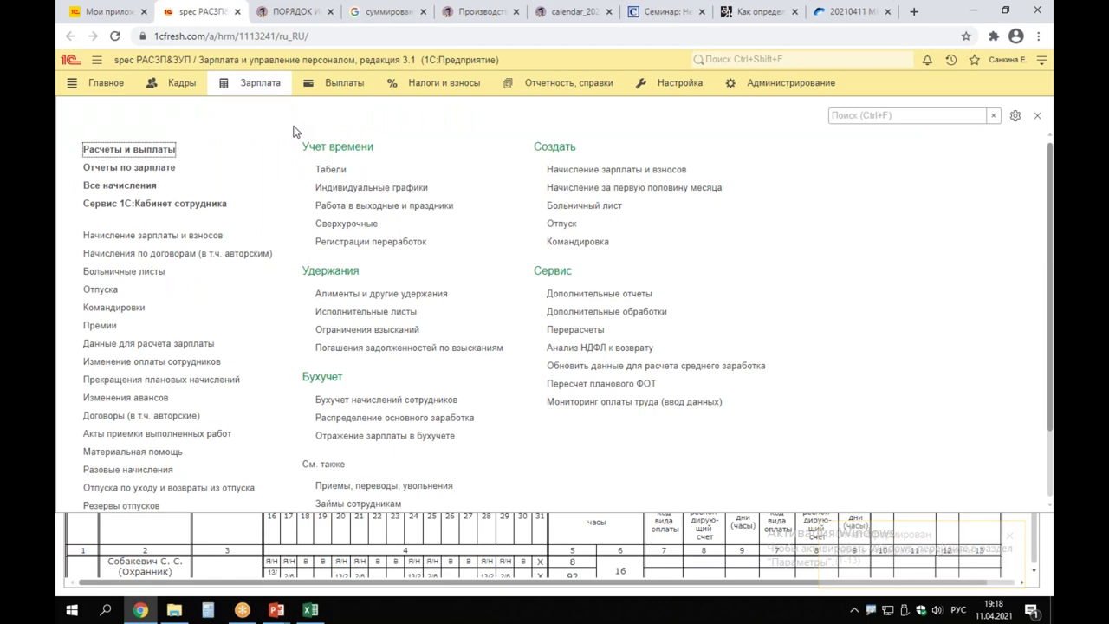
mouse_move(295, 223)
left_mouse_down()
mouse_move(380, 262)
mouse_move(448, 262)
mouse_move(439, 264)
left_mouse_up()
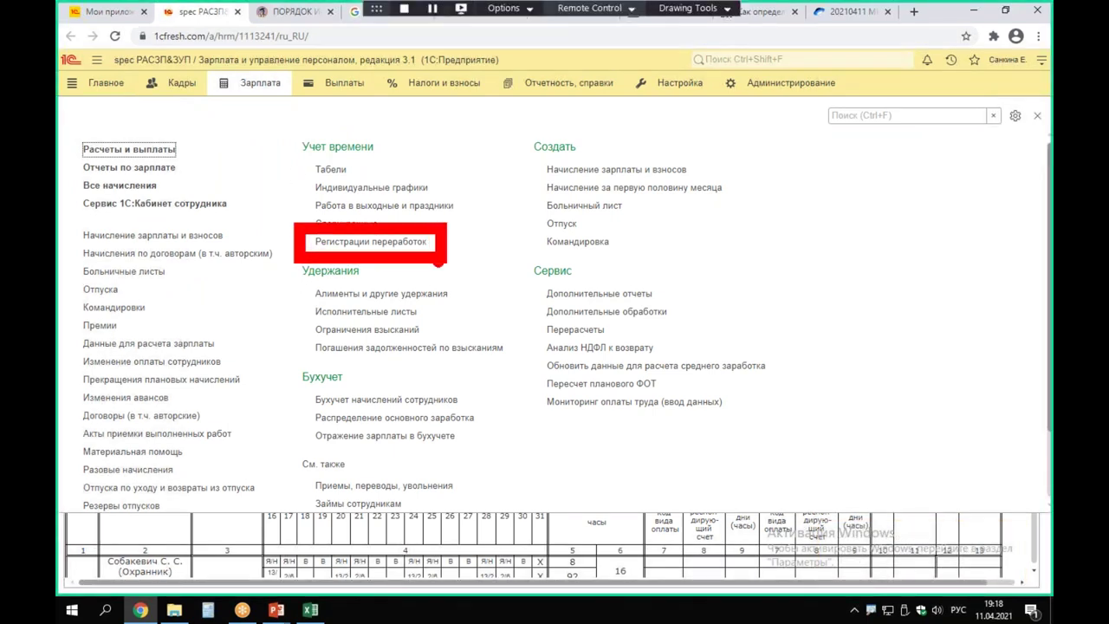
key("Escape")
left_click(372, 242)
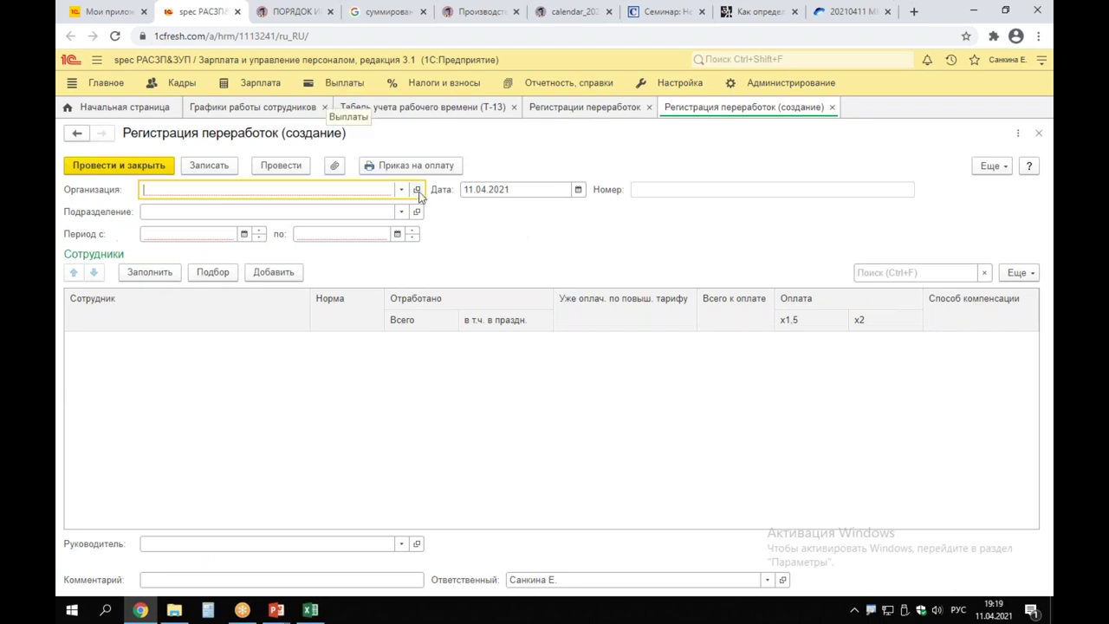
Set the overtime registration's date to 31.12.2021 and its organization to АО "Орион", 1С:ЗУП.
left_click(508, 188)
type("31.")
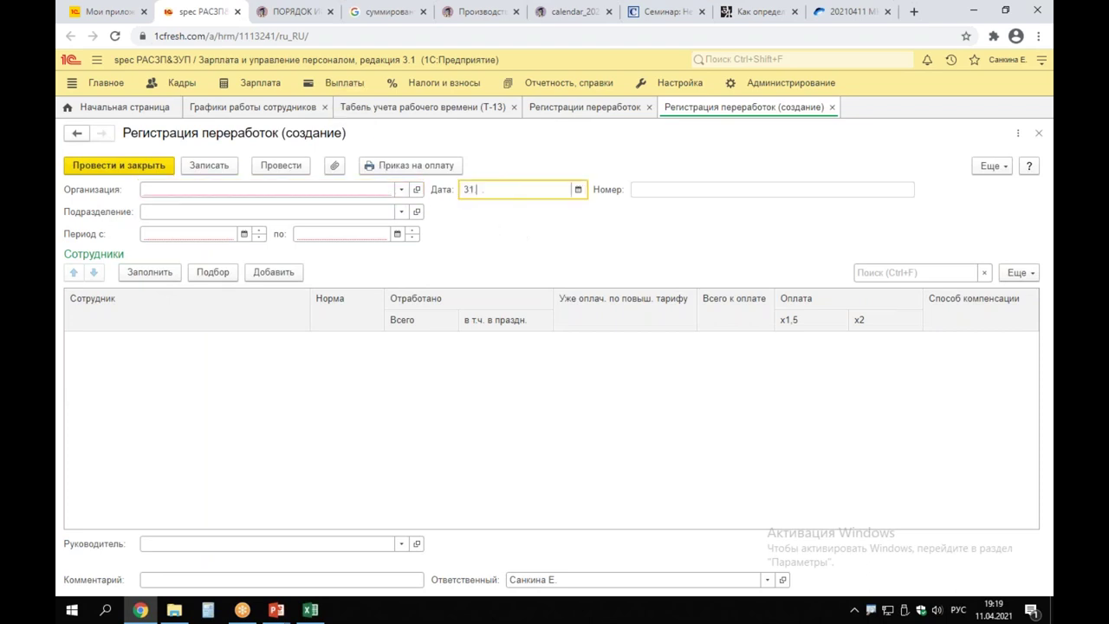
type("12.2021")
left_click(189, 234)
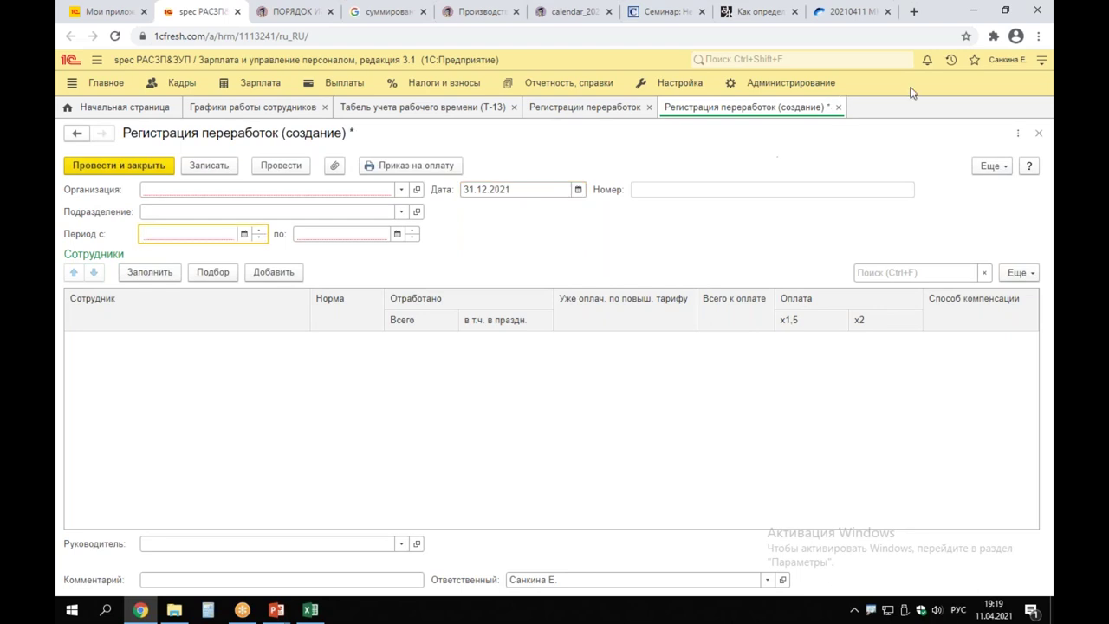
left_click(401, 190)
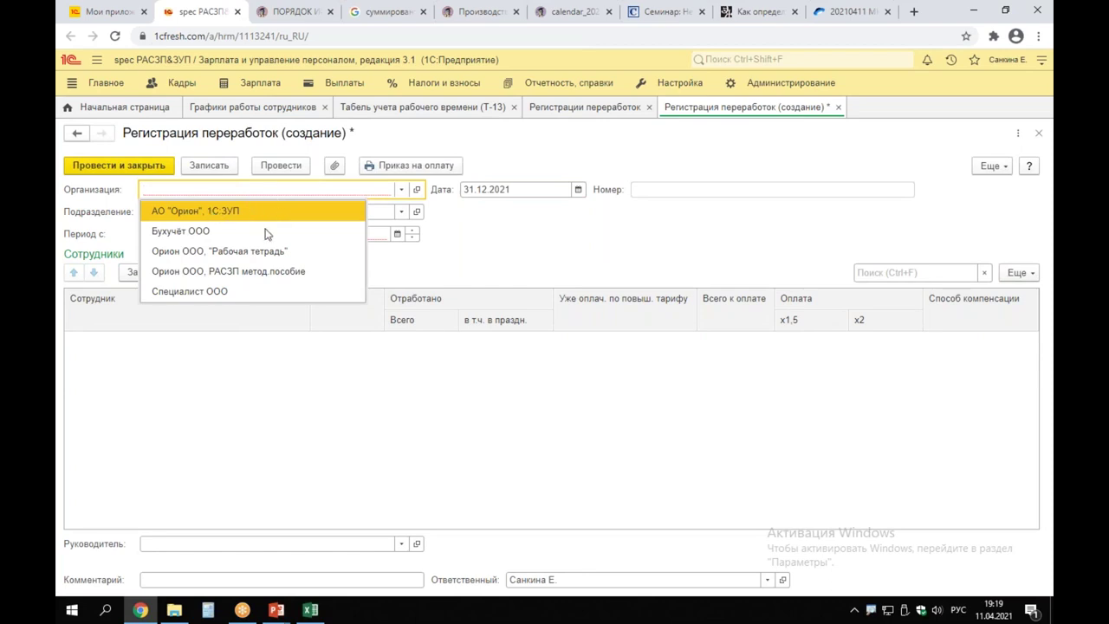
key("Return")
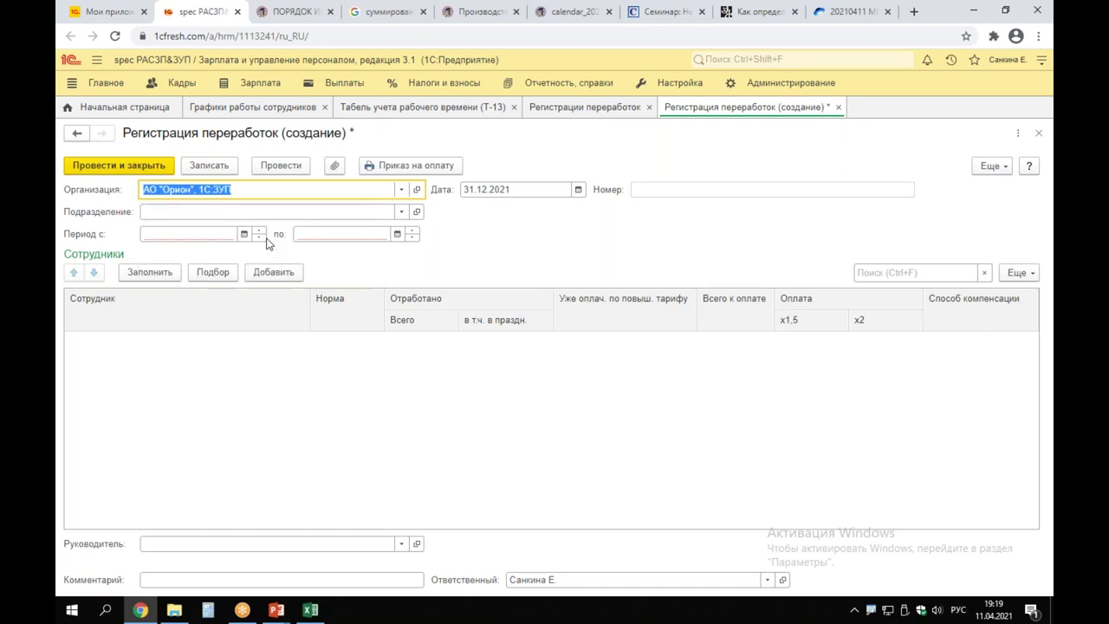
Set the registration period from Январь 2021 to Декабрь 2021 and run automatic filling of the «Сотрудники» table.
left_click(204, 235)
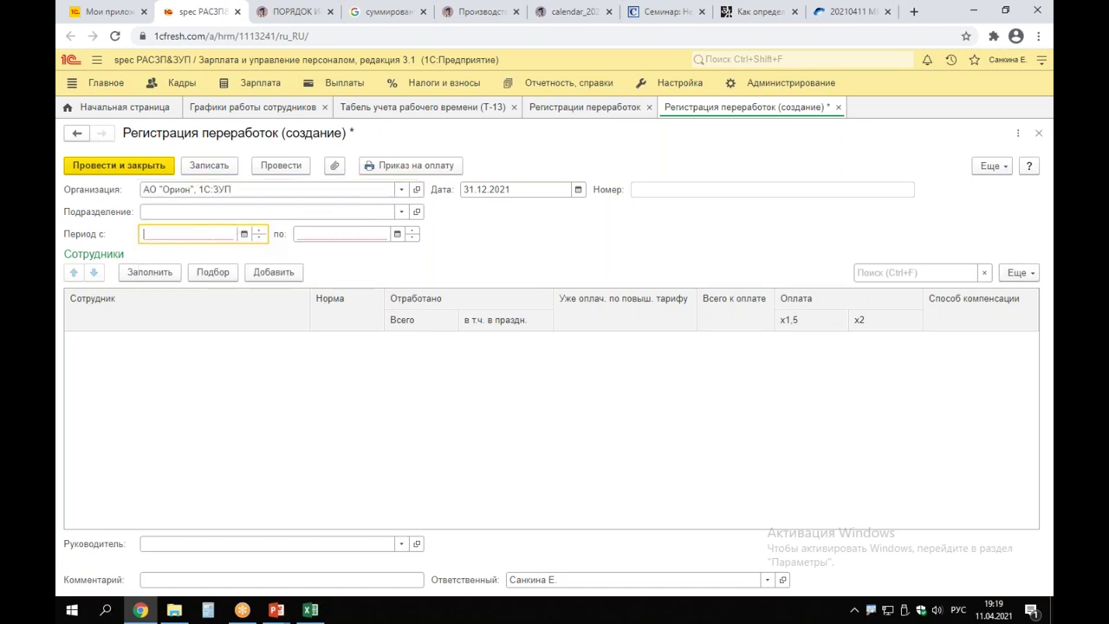
type("01")
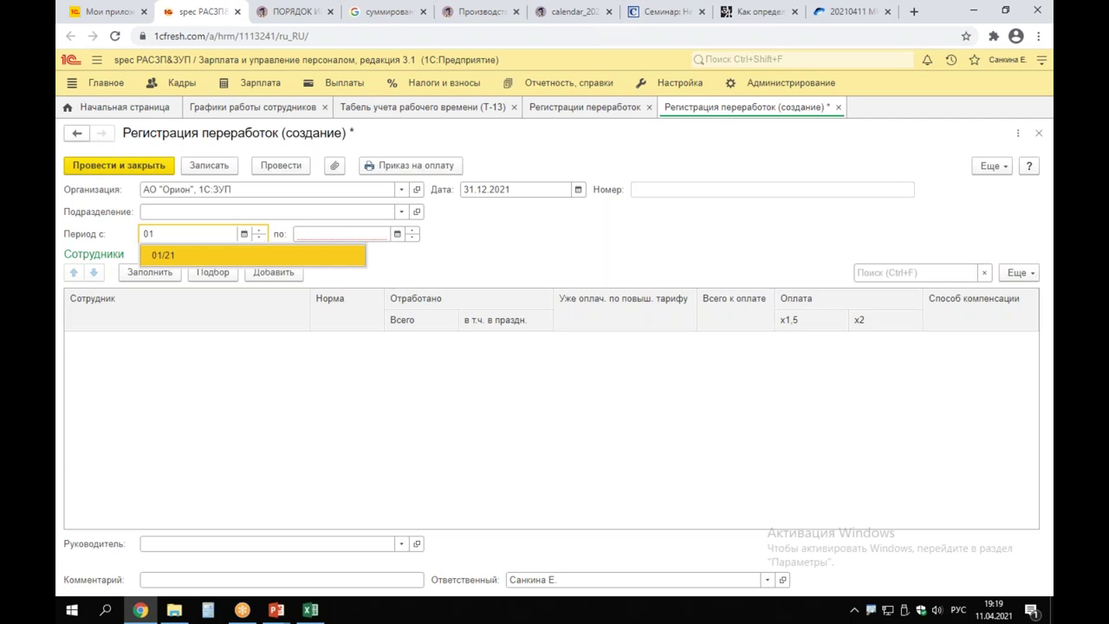
key("Escape")
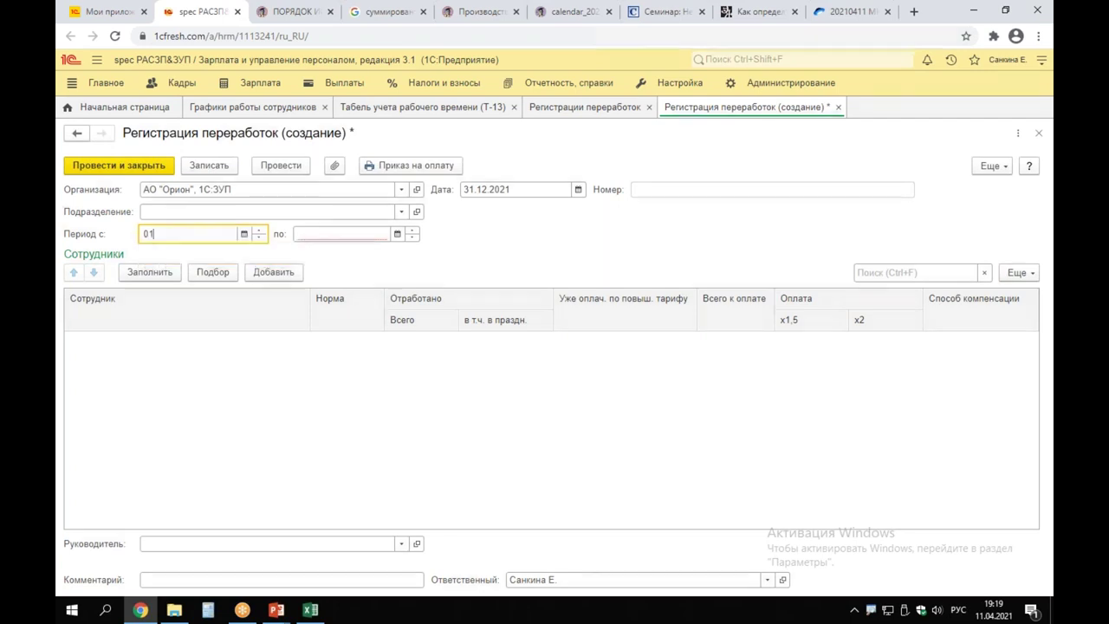
left_click(244, 236)
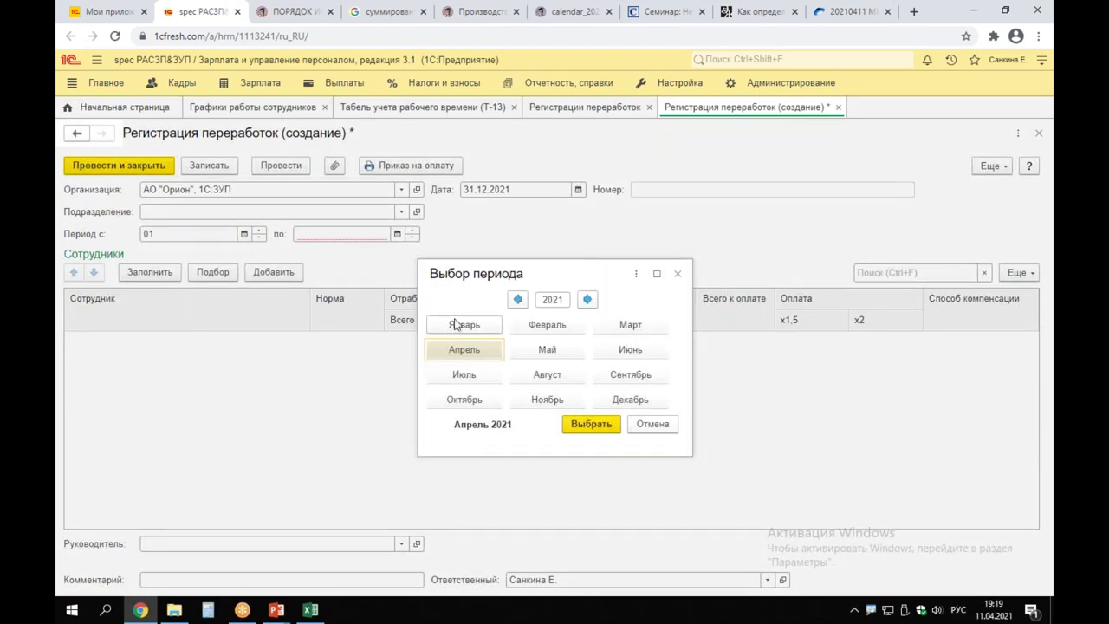
left_click(457, 325)
left_click(612, 426)
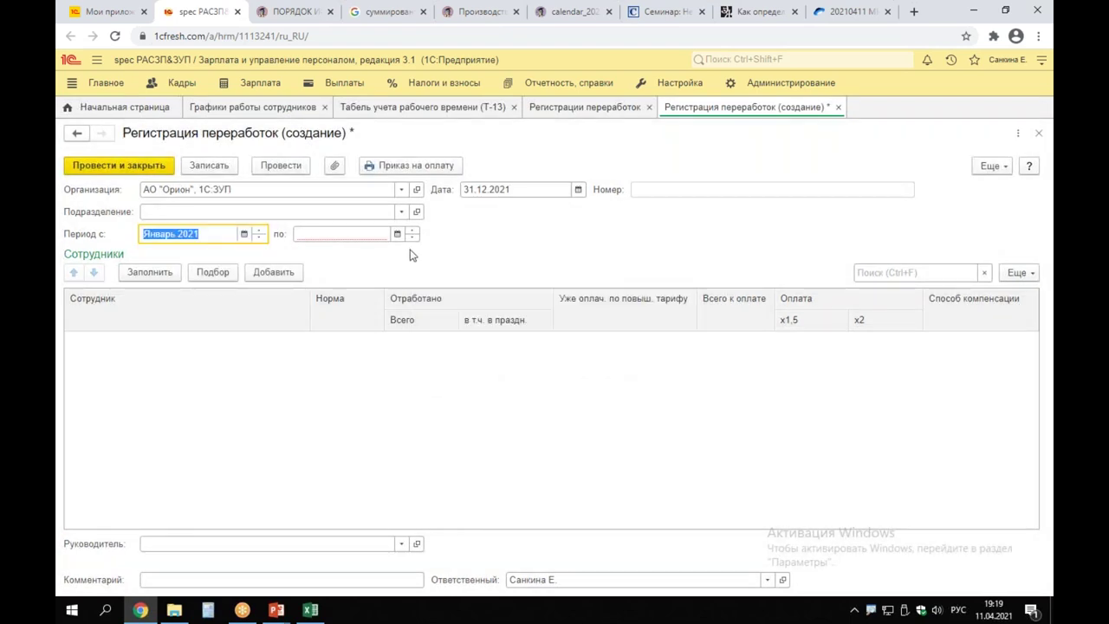
left_click(397, 234)
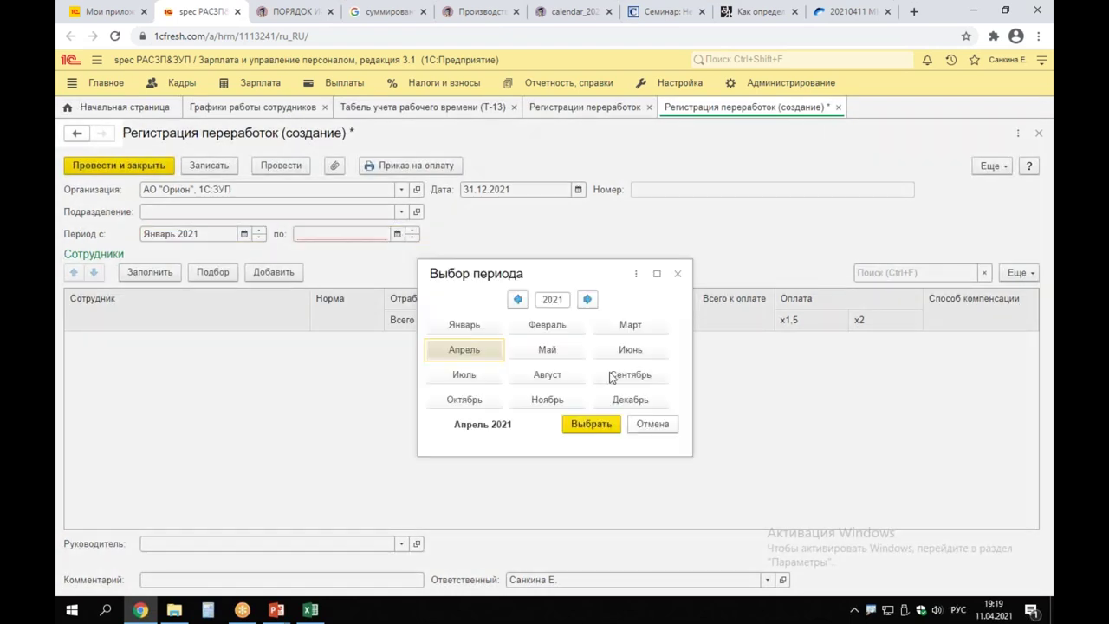
left_click(632, 399)
left_click(591, 424)
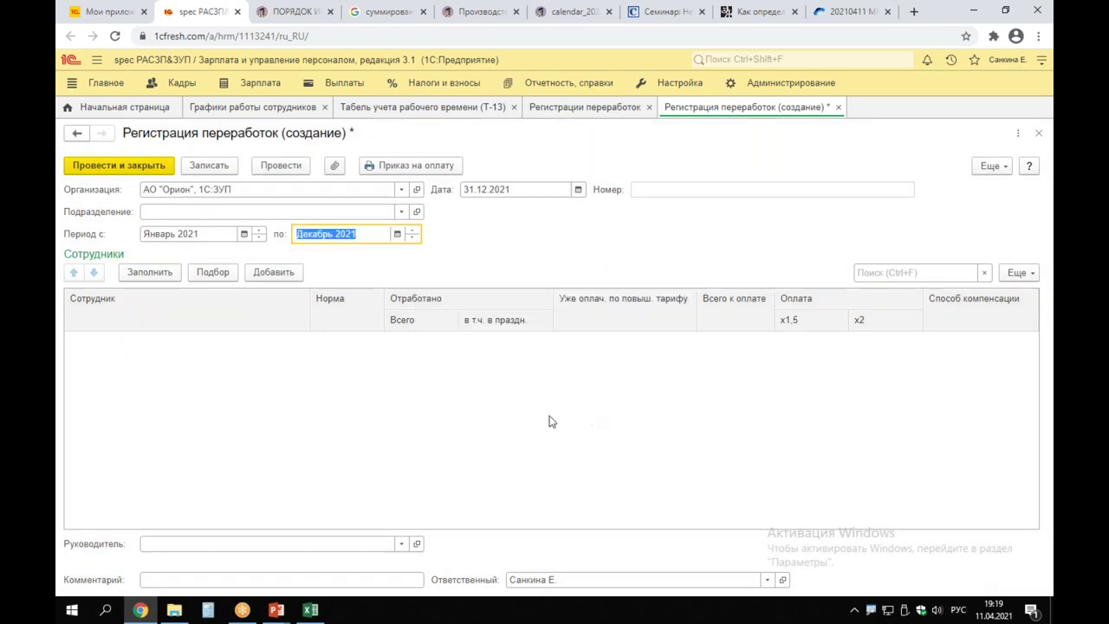
left_click(537, 410)
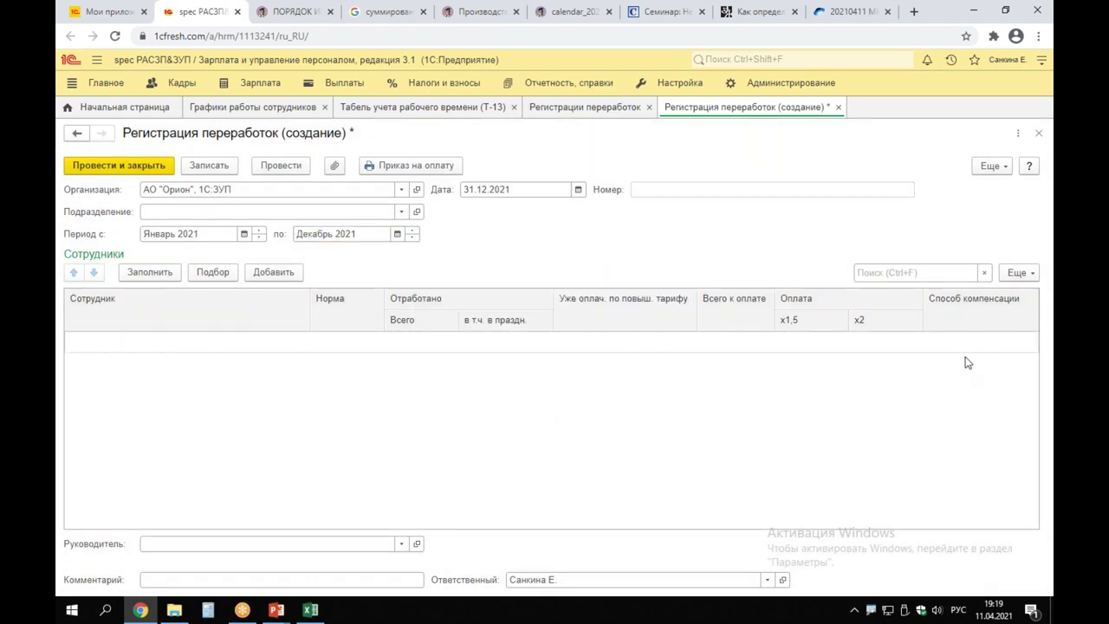
left_click(150, 272)
Open the «Начисление зарплаты и взносов» list, filter it by organization АО "Орион", 1С:ЗУП, and select the January 2020 document.
left_click(246, 85)
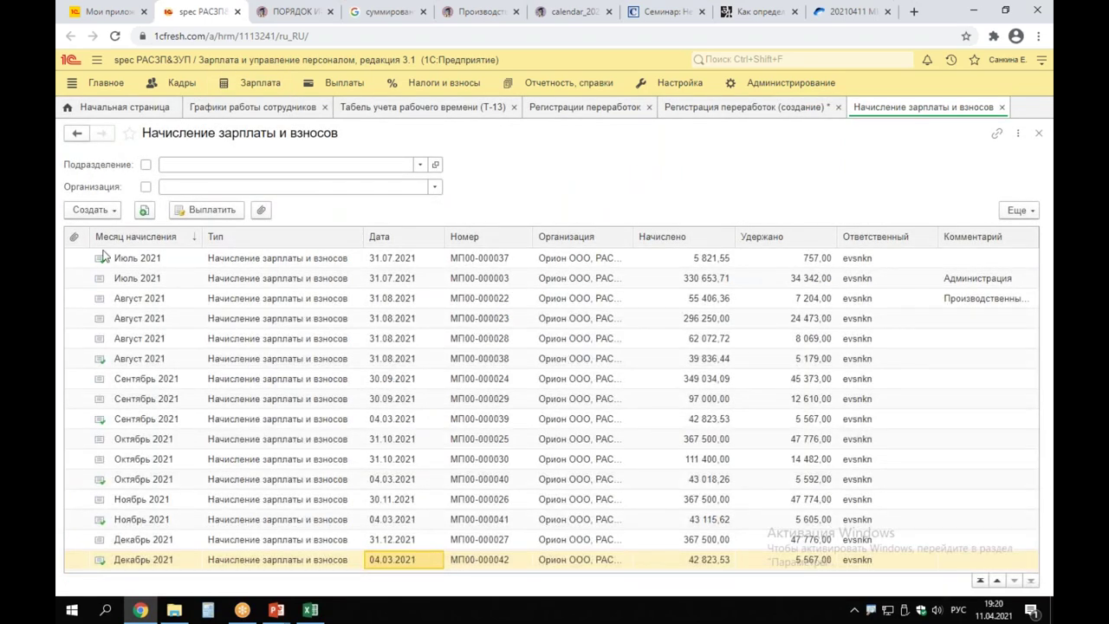
left_click(434, 187)
key("Return")
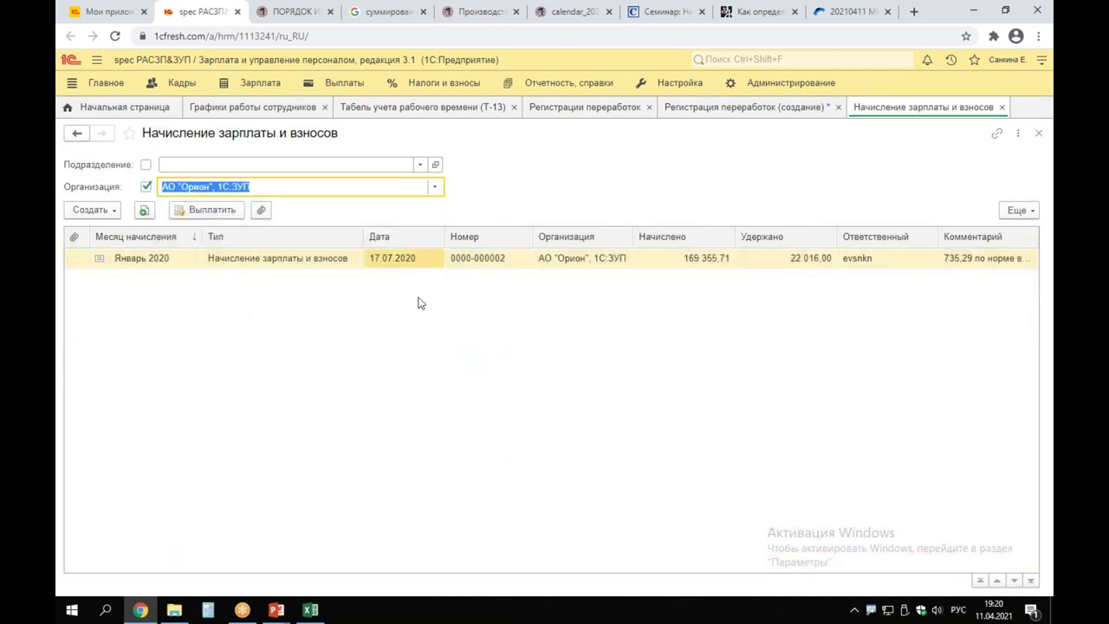
left_click(291, 264)
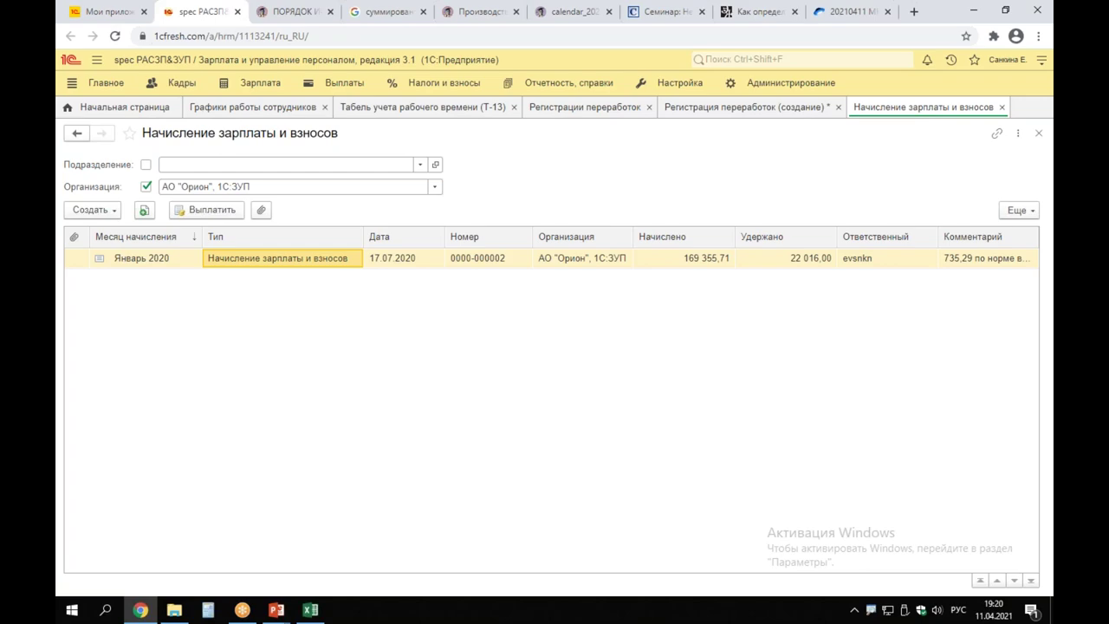
Return to the start page to view the «Работа с кадрами» data for the organization's employees.
left_click(260, 84)
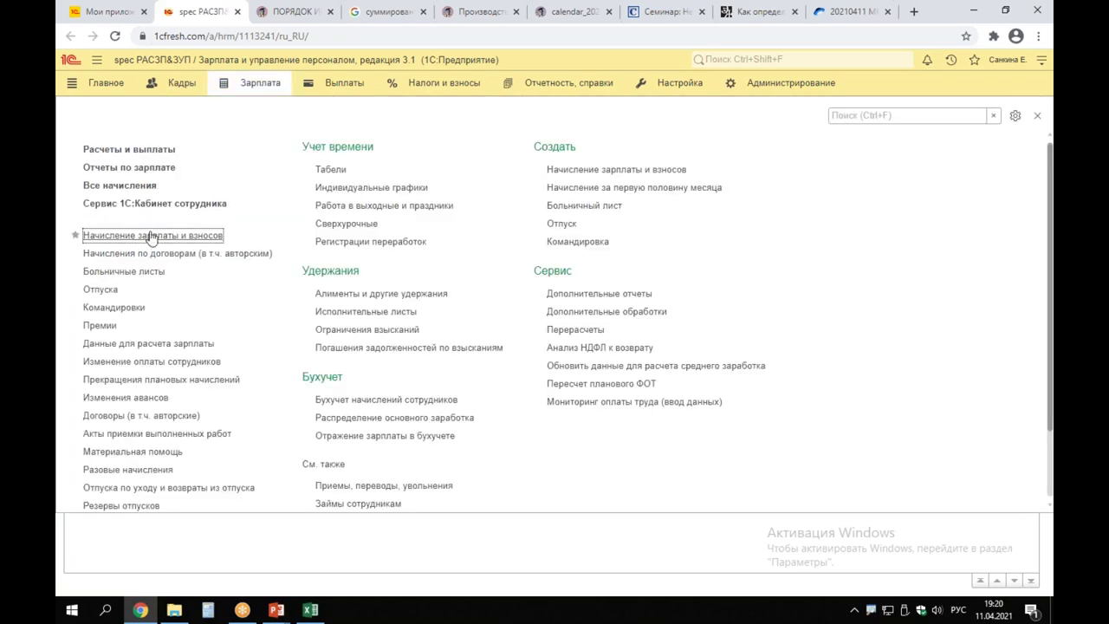
left_click(217, 234)
left_click(103, 107)
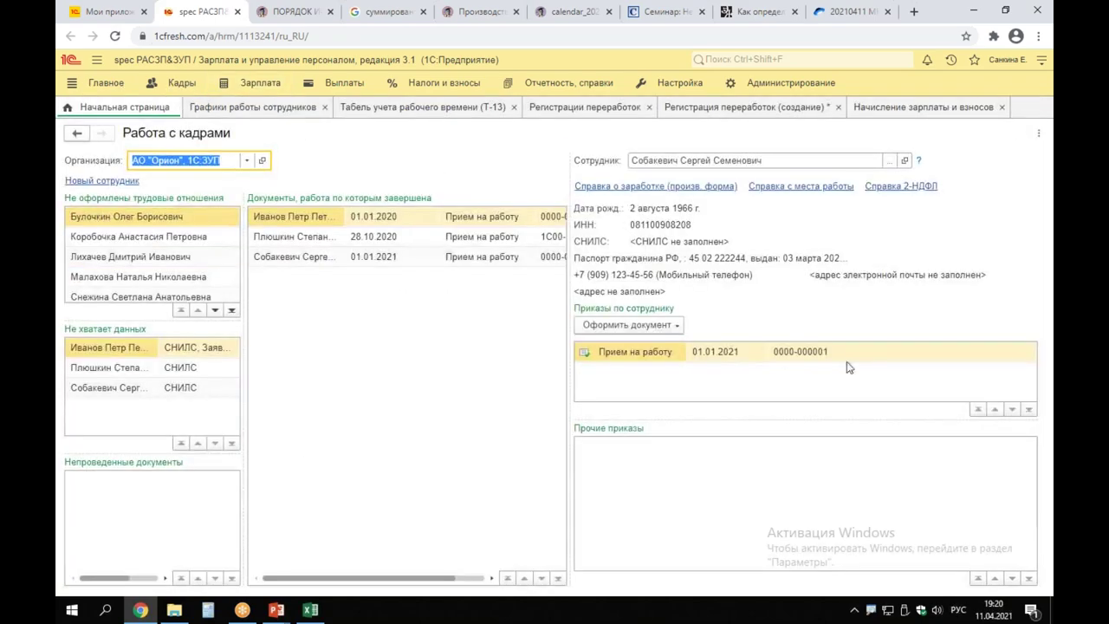
Review the selected employee's «Прием на работу» order effective 01.01.2021, close it, and return to the unsaved overtime registration via the payroll accrual list.
left_click(703, 353)
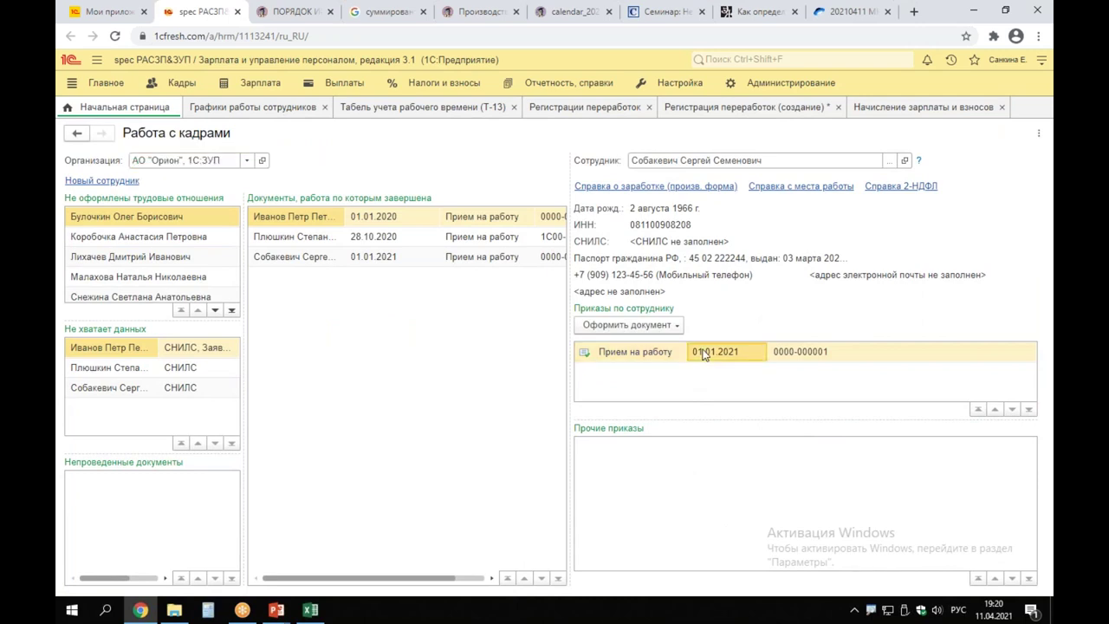
double_click(618, 353)
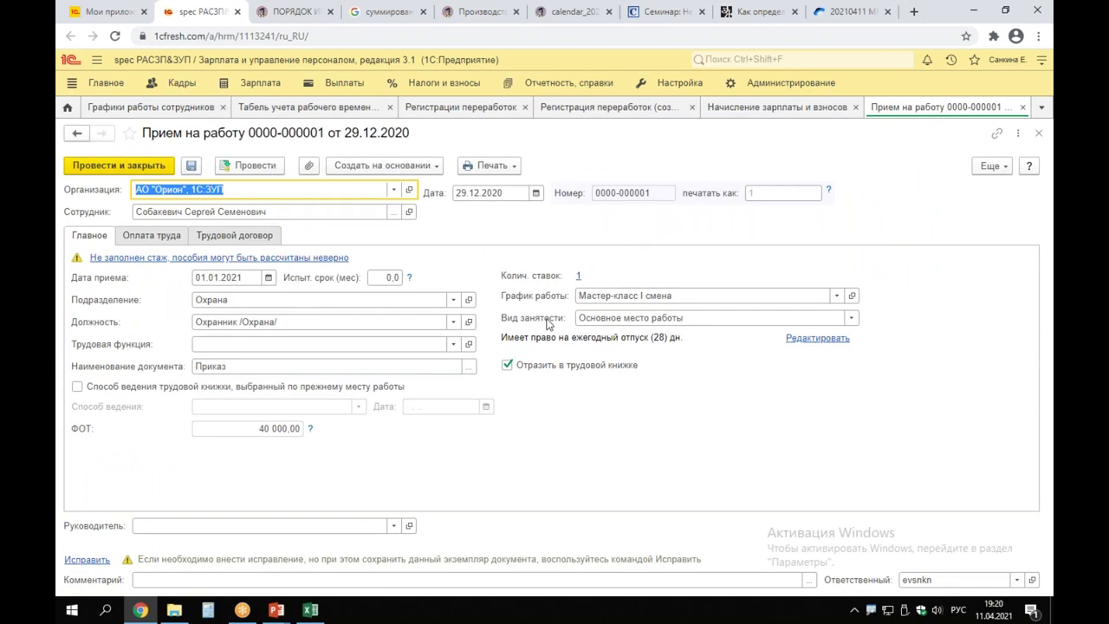
key("Escape")
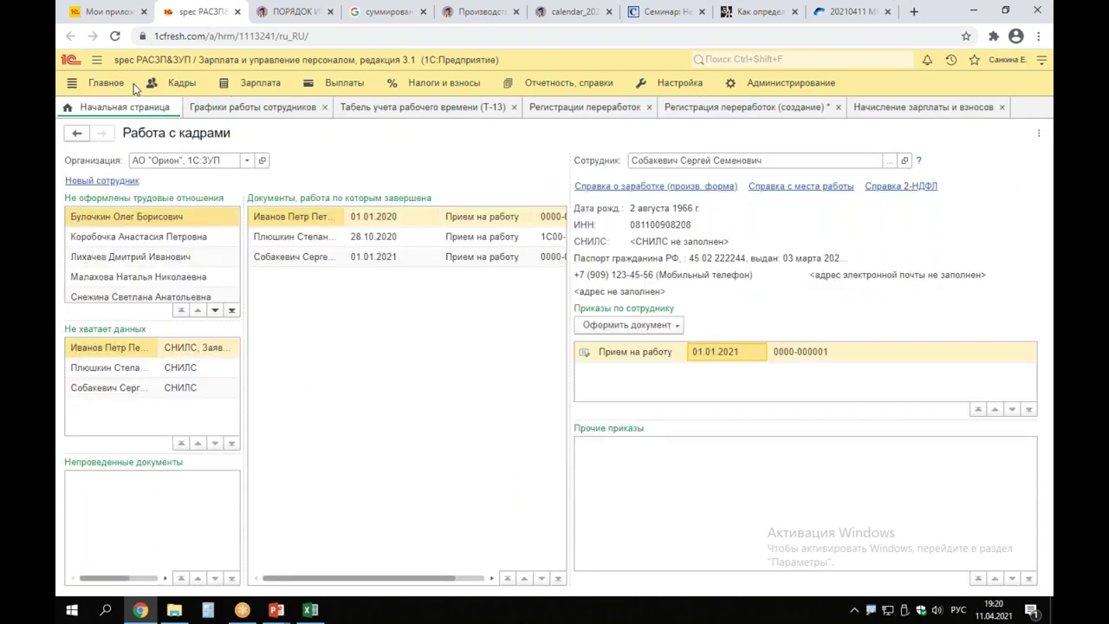
left_click(895, 108)
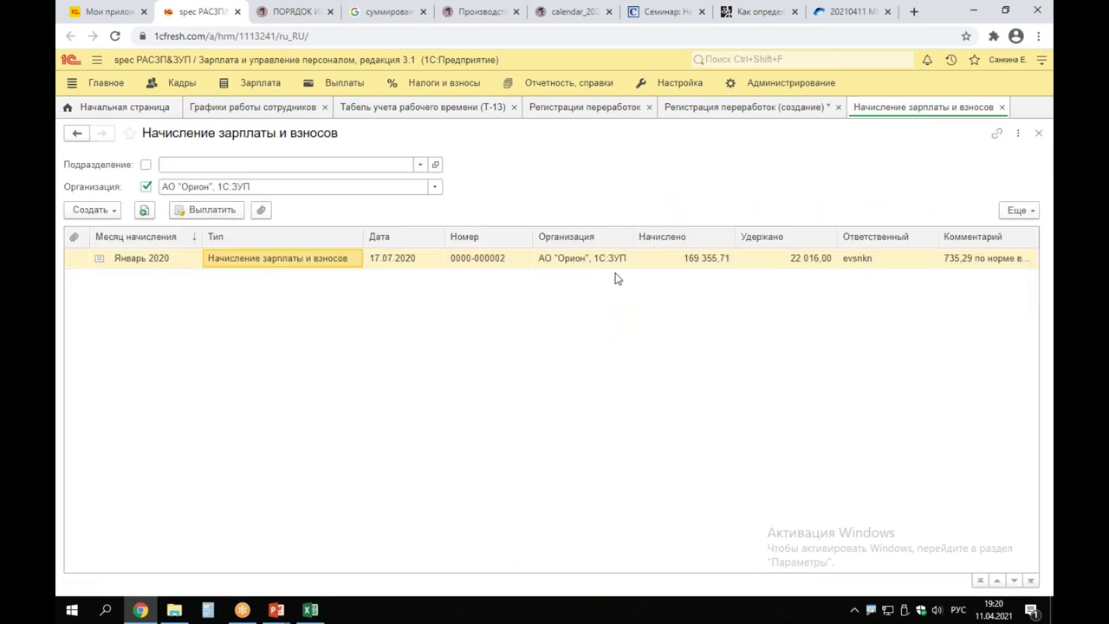
left_click(690, 108)
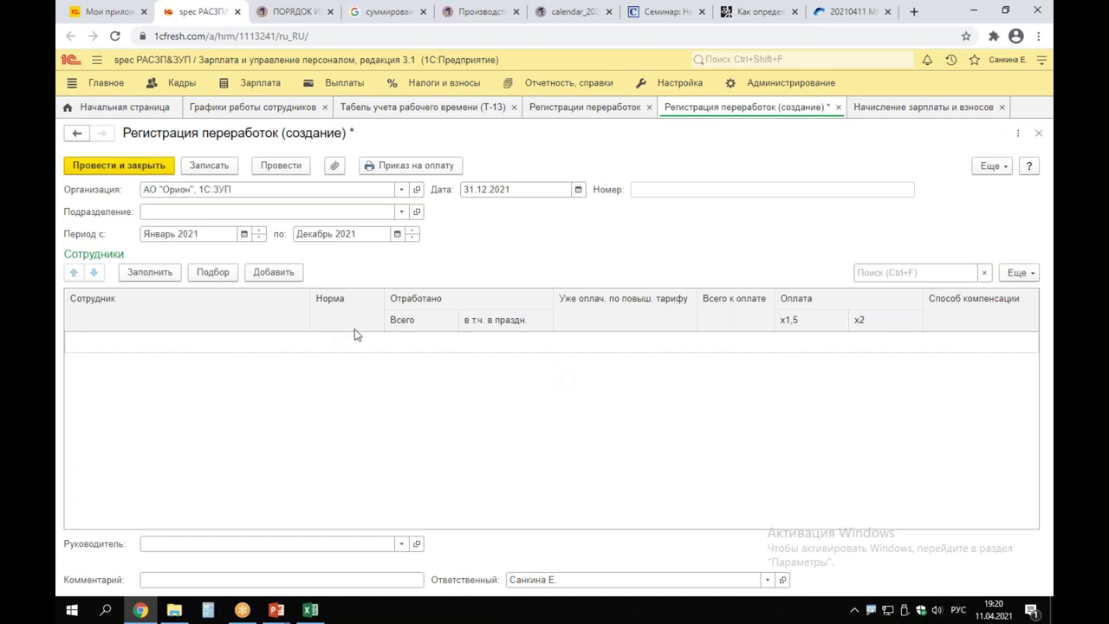
left_click_drag(301, 279, 392, 439)
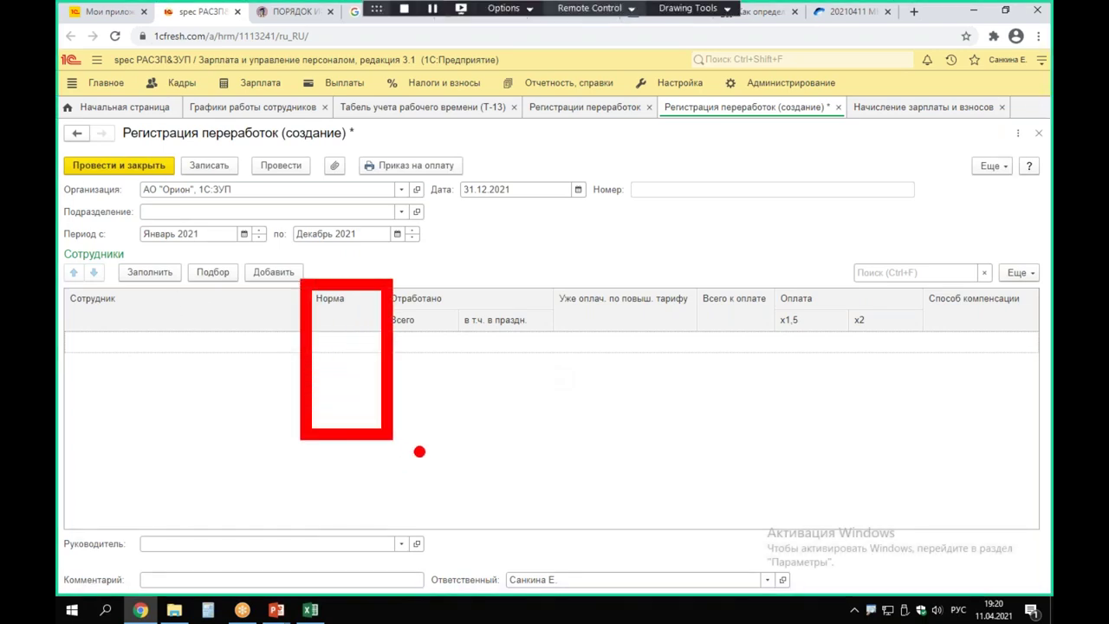
mouse_move(330, 378)
left_mouse_down()
mouse_move(323, 346)
mouse_move(376, 335)
mouse_move(364, 343)
mouse_move(372, 381)
mouse_move(403, 331)
mouse_move(433, 385)
mouse_move(499, 354)
left_mouse_up()
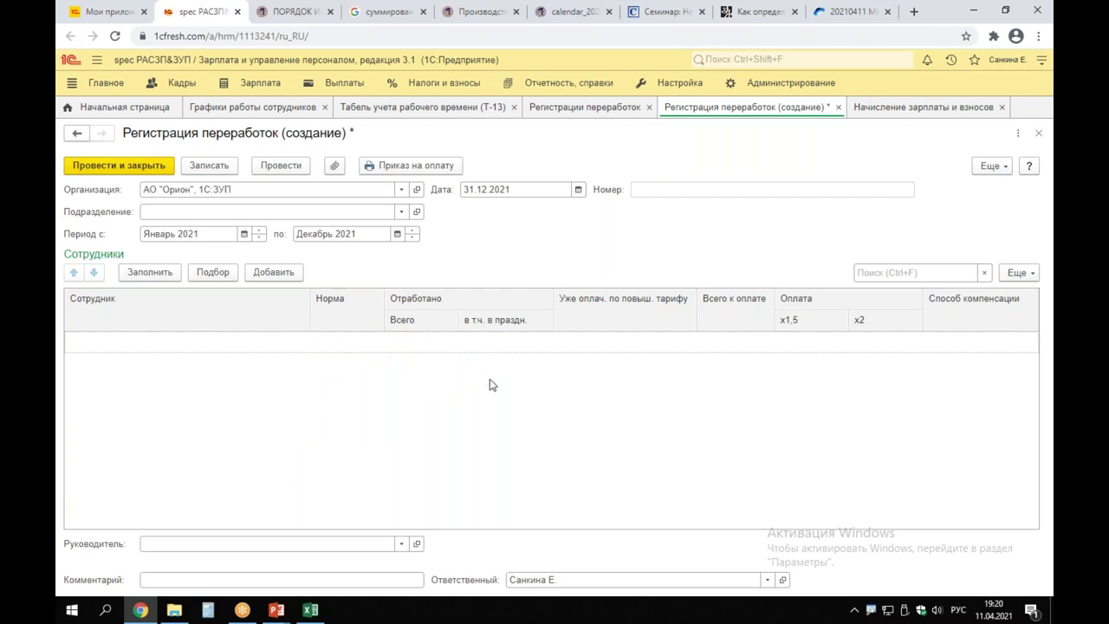
left_click_drag(445, 352, 441, 453)
left_click_drag(401, 416, 507, 413)
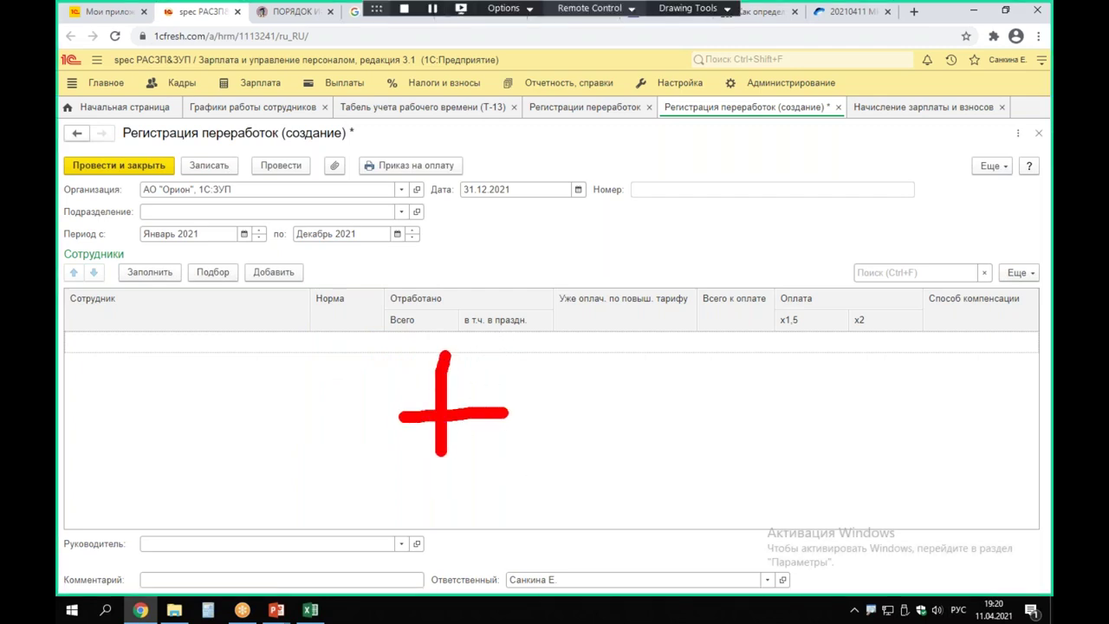
Open the «Начисление зарплаты и взносов» list and create a new «Начисление зарплаты и взносов» document.
left_click(260, 83)
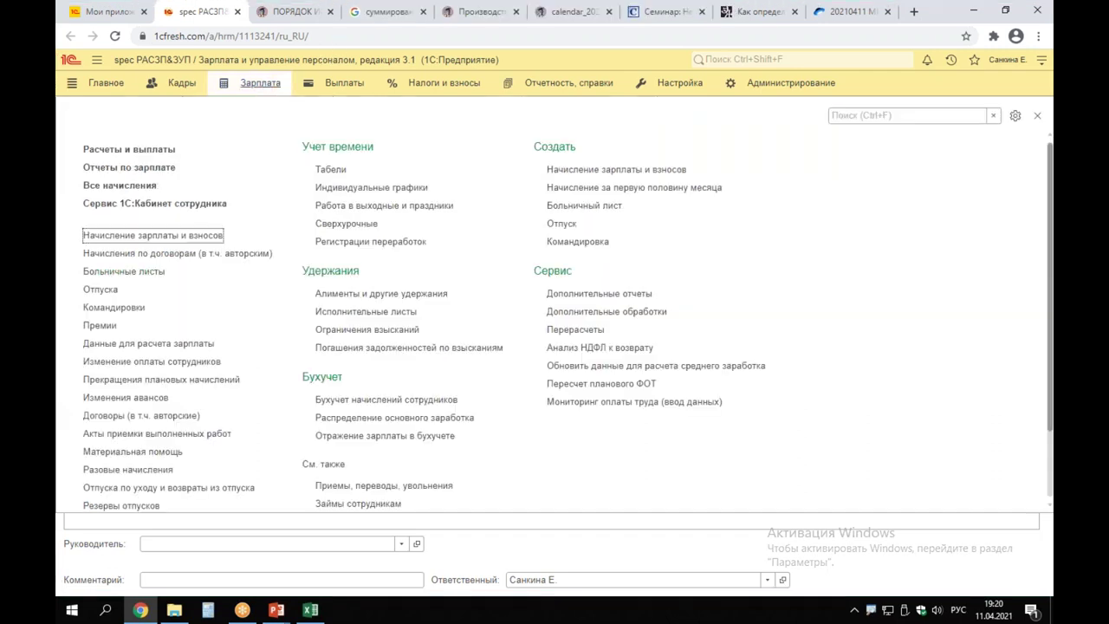
left_click(162, 236)
left_click(92, 209)
left_click(135, 234)
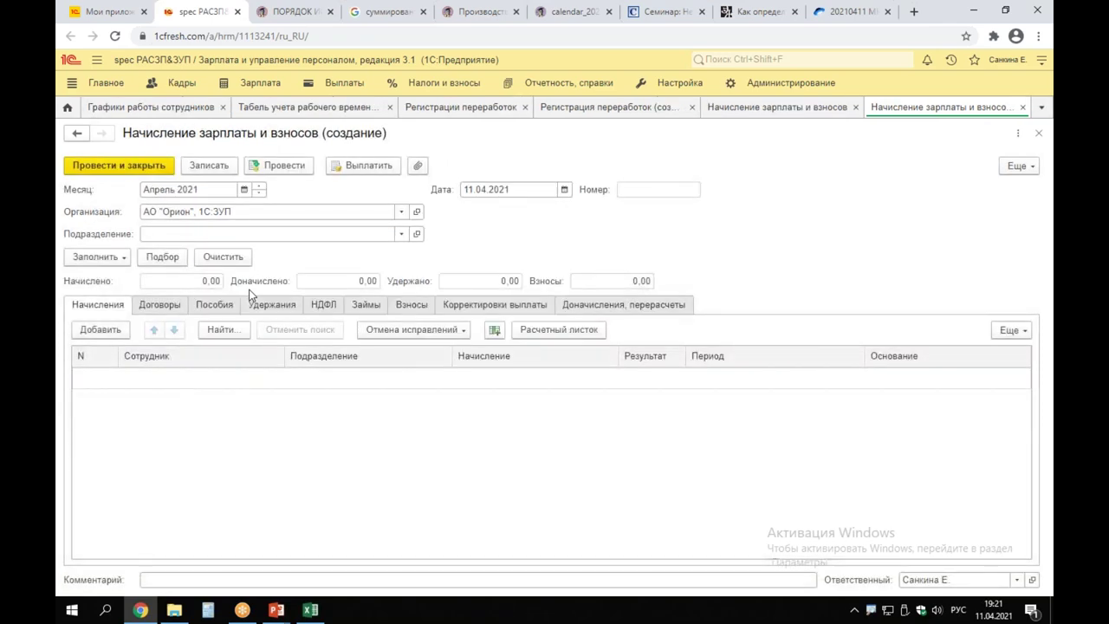
Set the accrual month to Январь 2021 and the date to 31.01.2021, and fill the document automatically.
left_click(243, 189)
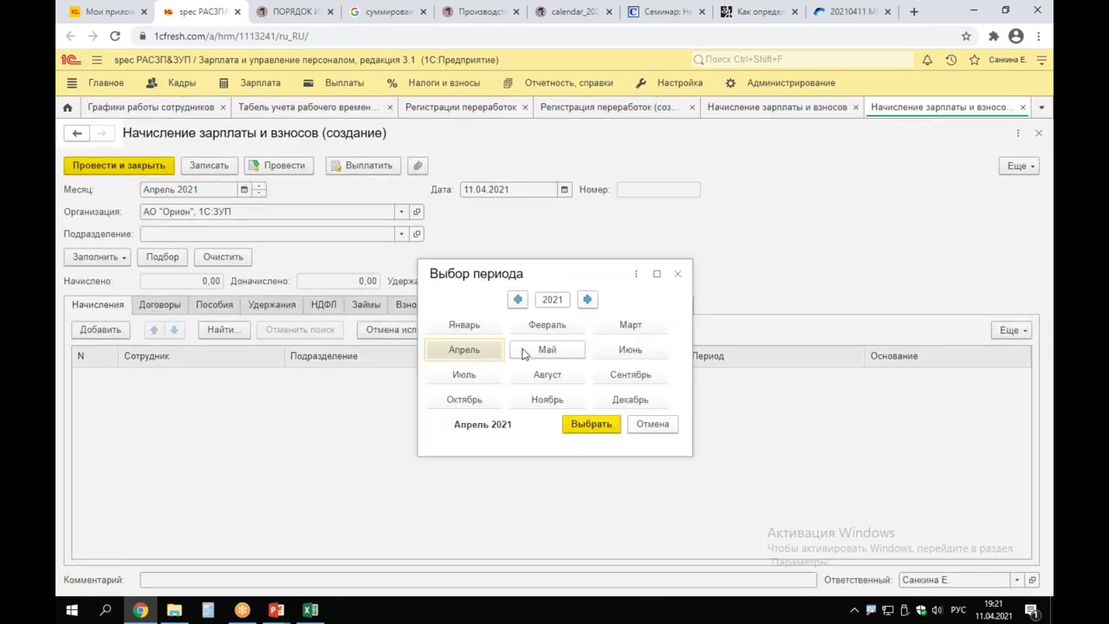
left_click(464, 326)
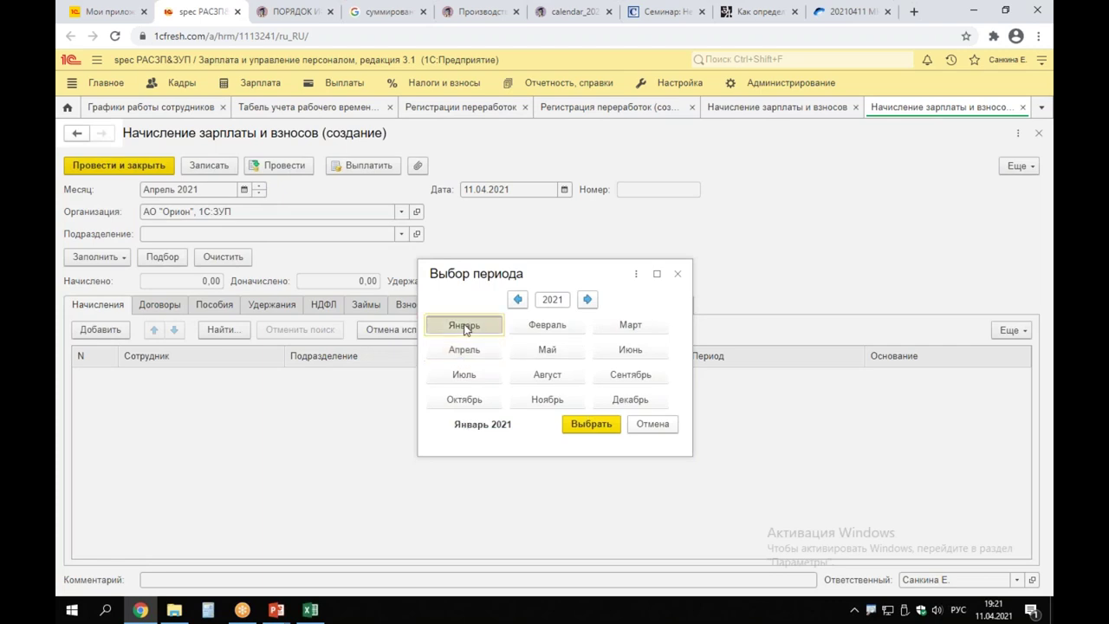
left_click(591, 428)
left_click(468, 189)
type("31.01")
key("Tab")
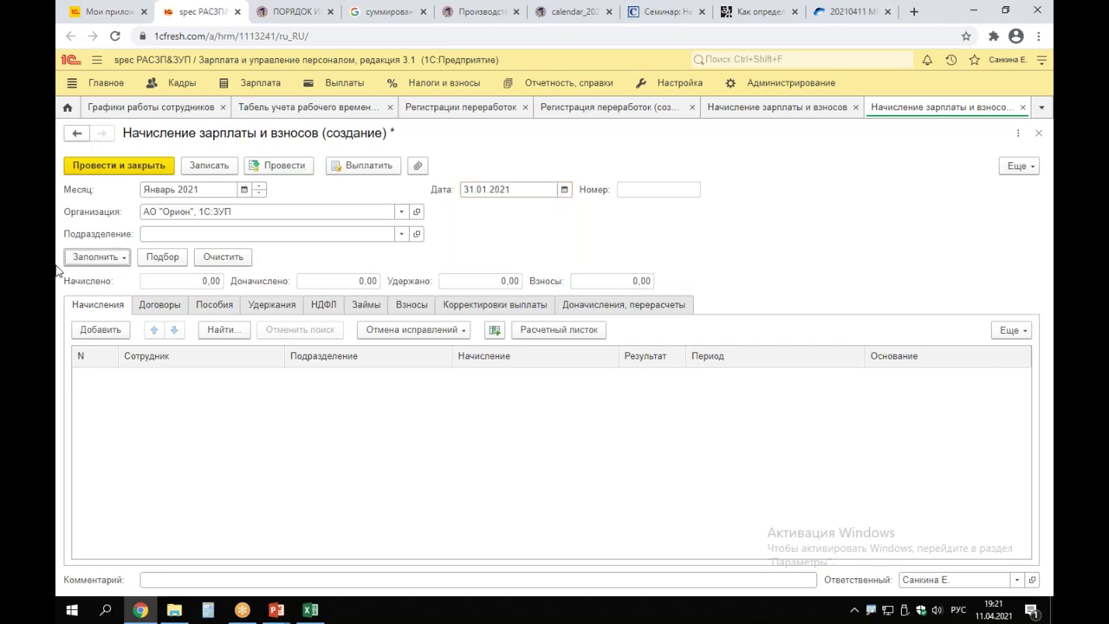
left_click(113, 257)
left_click(116, 276)
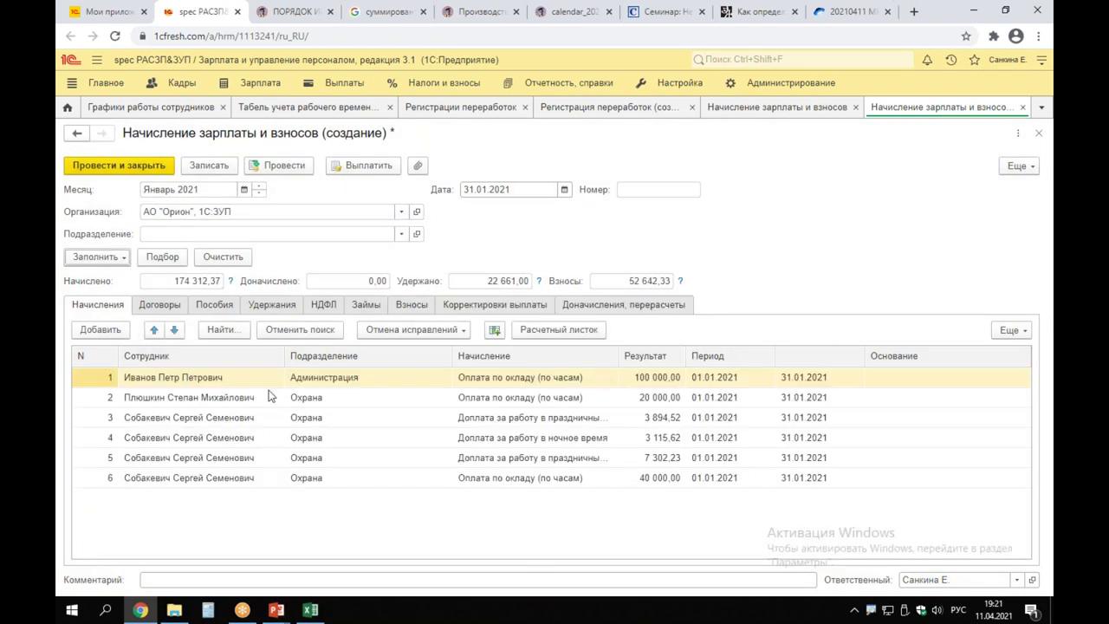
Show the calculation details, filter the accruals by the employee in row 3, and widen the «Начисление» column to show full accrual names.
left_click(151, 417)
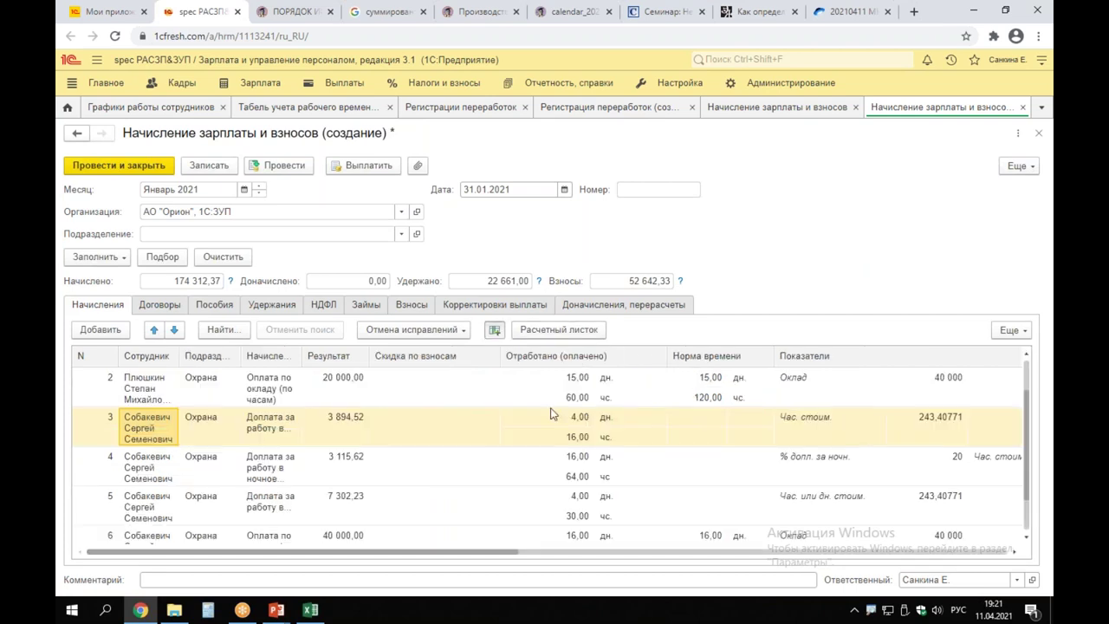
right_click(136, 426)
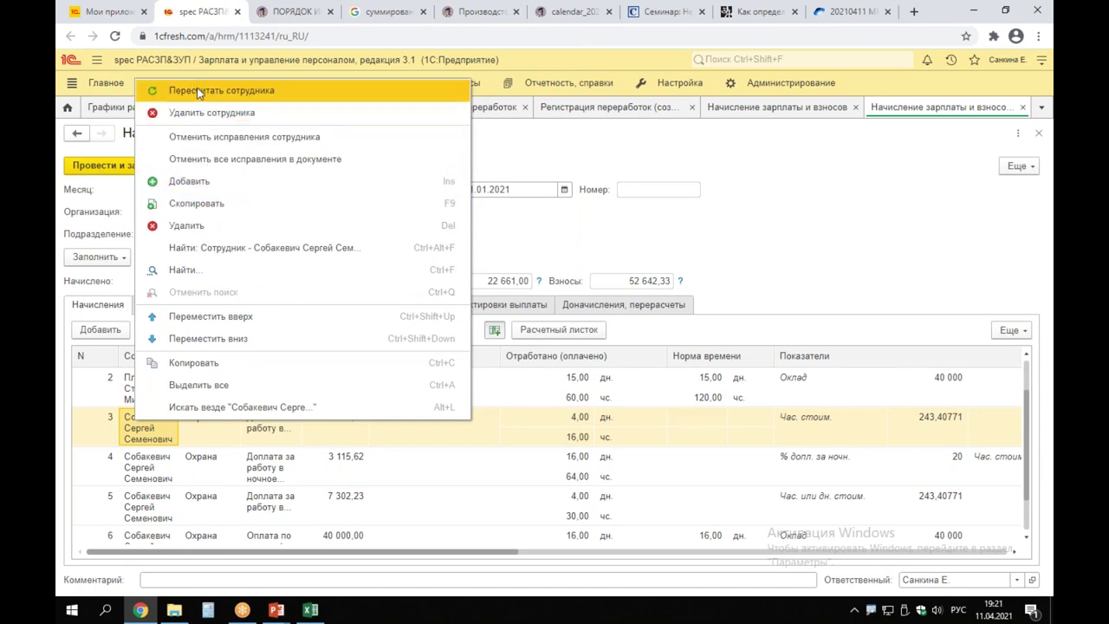
left_click(225, 248)
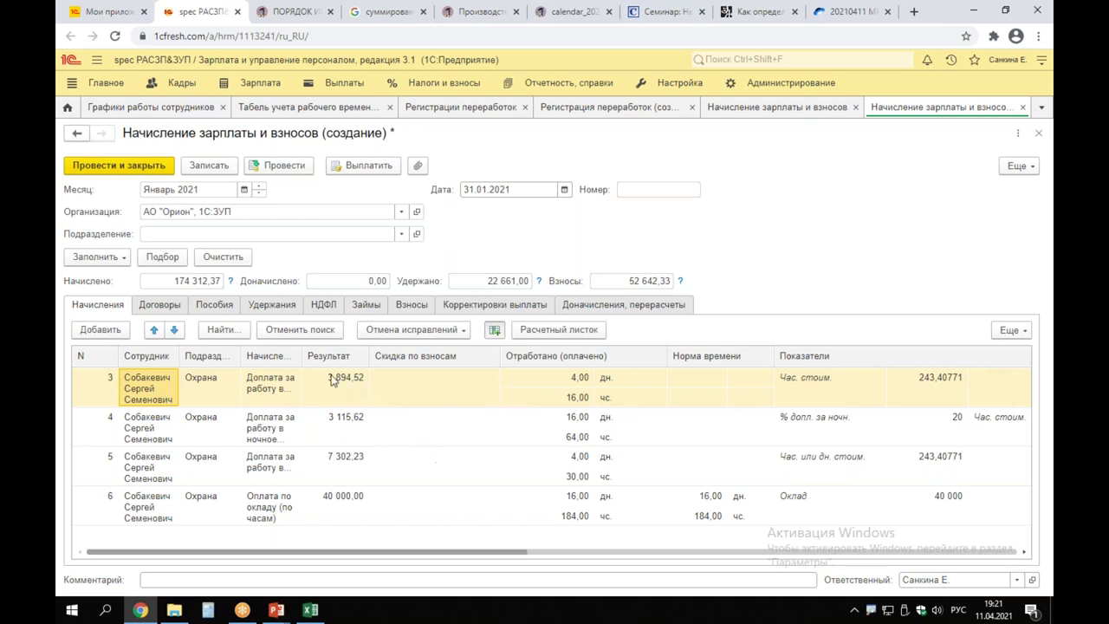
left_click_drag(301, 348, 465, 349)
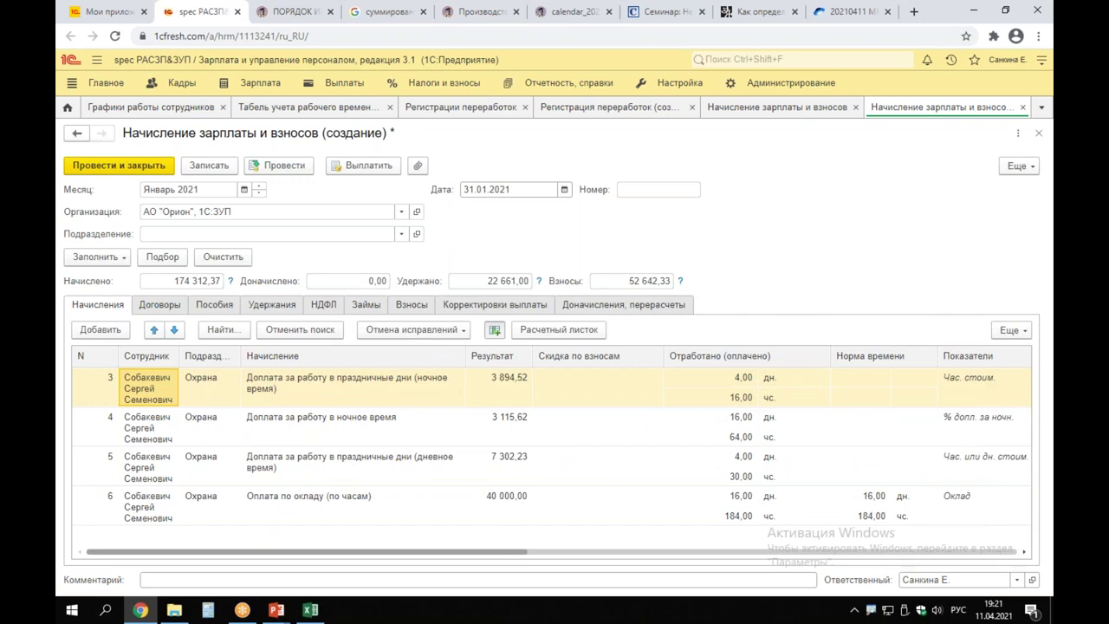
left_click_drag(469, 482, 553, 527)
mouse_move(629, 488)
left_mouse_down()
mouse_move(633, 538)
mouse_move(656, 514)
left_mouse_up()
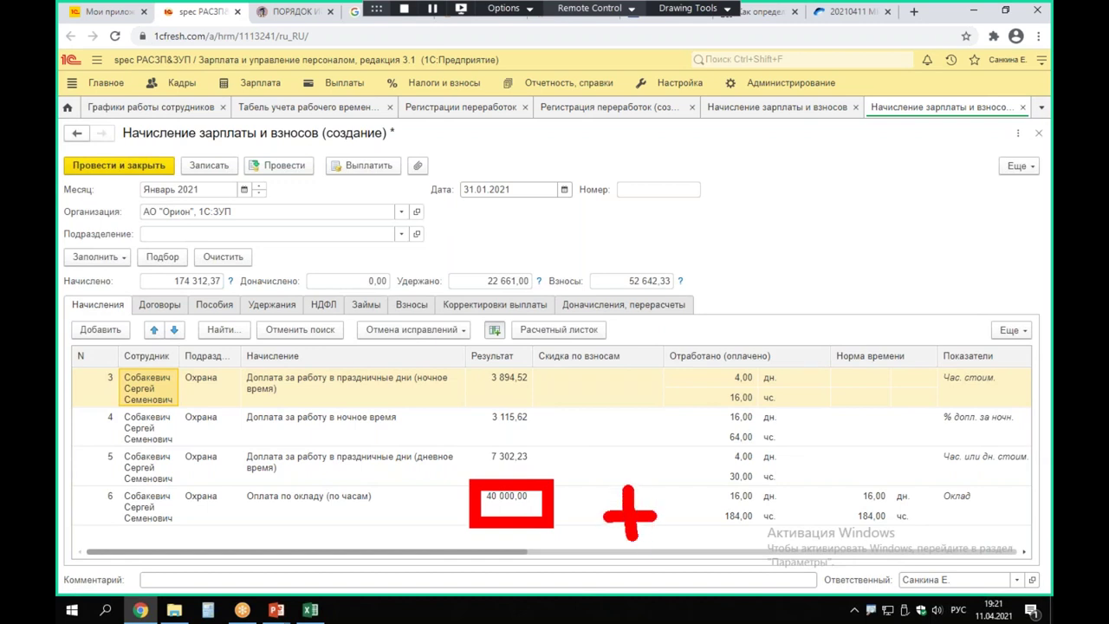
mouse_move(638, 192)
left_mouse_down()
mouse_move(665, 132)
mouse_move(660, 237)
mouse_move(690, 234)
mouse_move(738, 200)
left_mouse_up()
mouse_move(785, 128)
left_mouse_down()
mouse_move(776, 238)
mouse_move(784, 130)
left_mouse_up()
left_click_drag(134, 207, 229, 207)
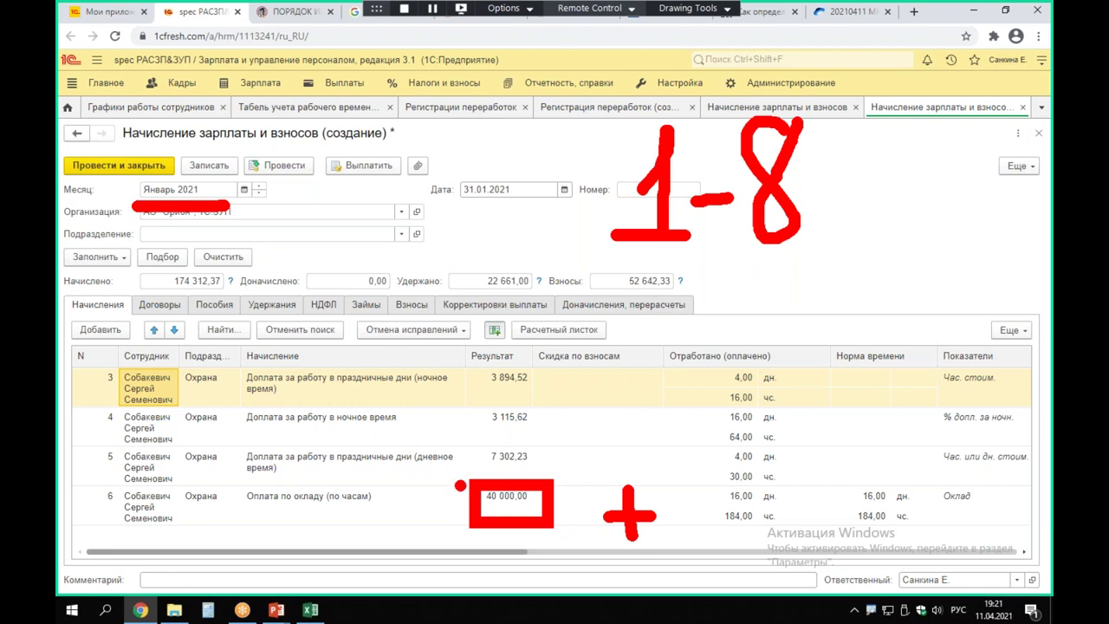
left_click_drag(552, 386, 603, 435)
left_click_drag(594, 387, 552, 454)
mouse_move(662, 353)
left_mouse_down()
mouse_move(641, 412)
mouse_move(761, 392)
left_mouse_up()
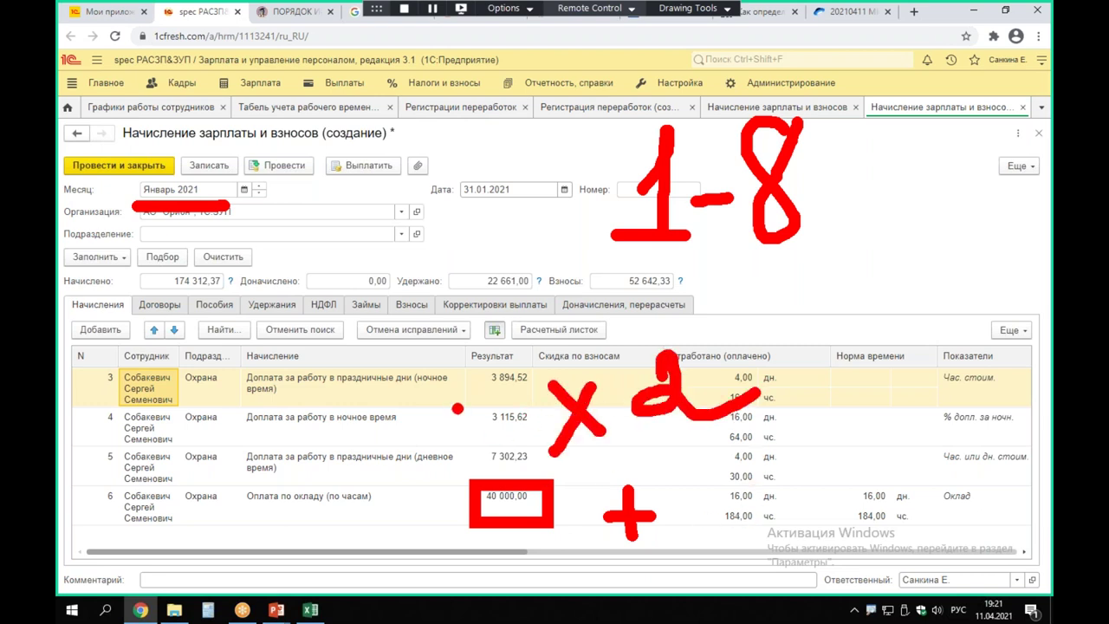
mouse_move(523, 89)
left_mouse_down()
mouse_move(684, 135)
mouse_move(702, 76)
mouse_move(522, 79)
left_mouse_up()
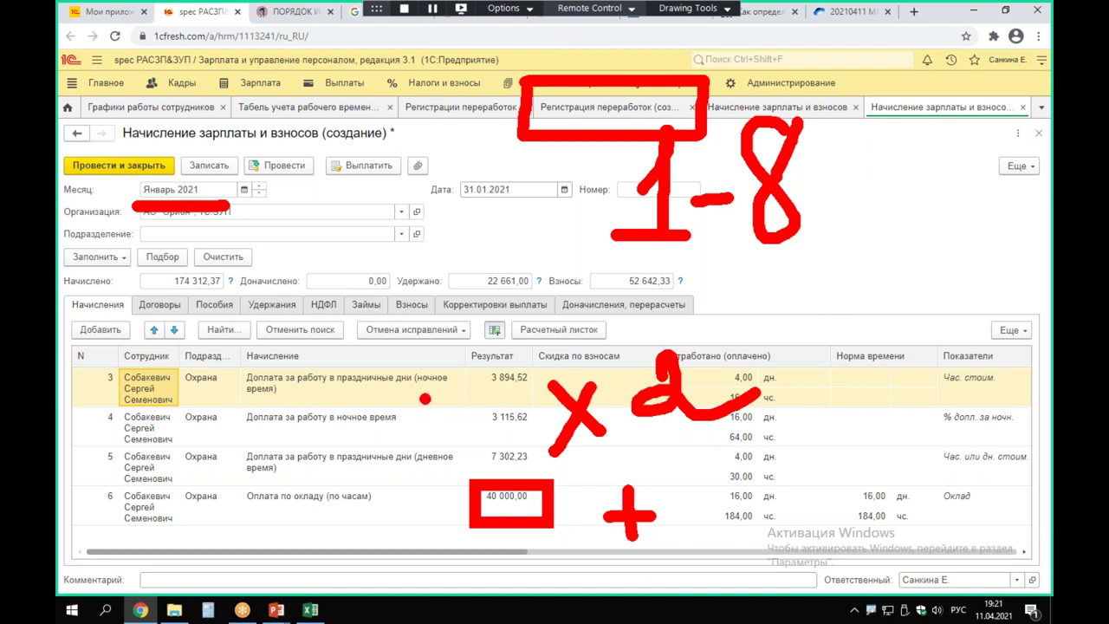
left_click_drag(338, 386, 399, 382)
left_click_drag(332, 433, 378, 430)
left_click_drag(332, 473, 405, 471)
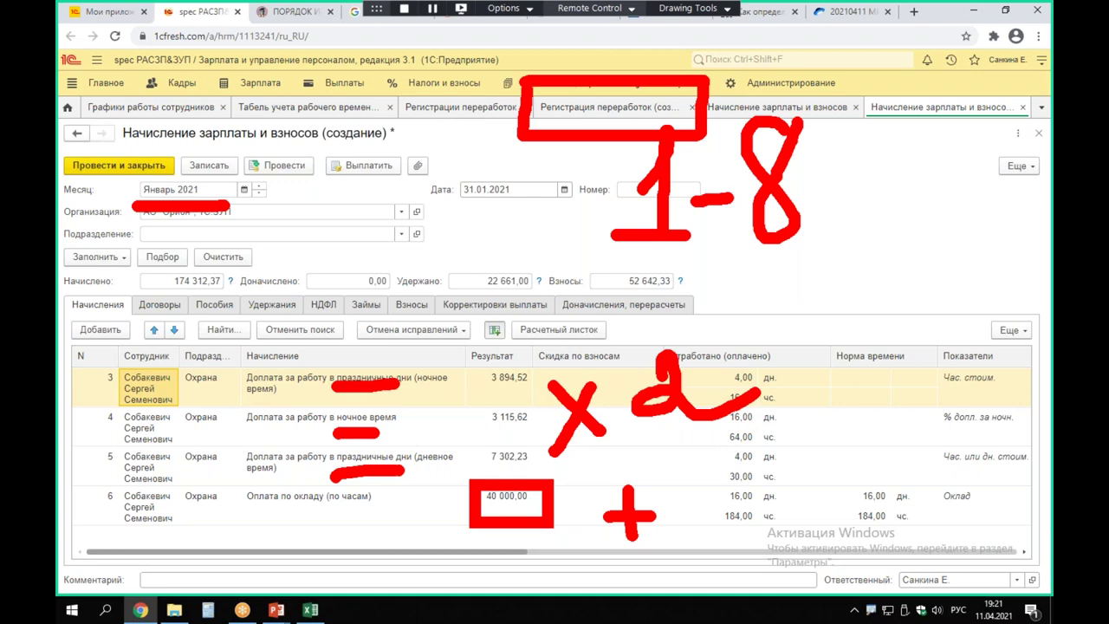
Return to the unsaved overtime registration for Январь–Декабрь 2021 and keep it open, dismissing the prompt to save changes.
left_click(572, 109)
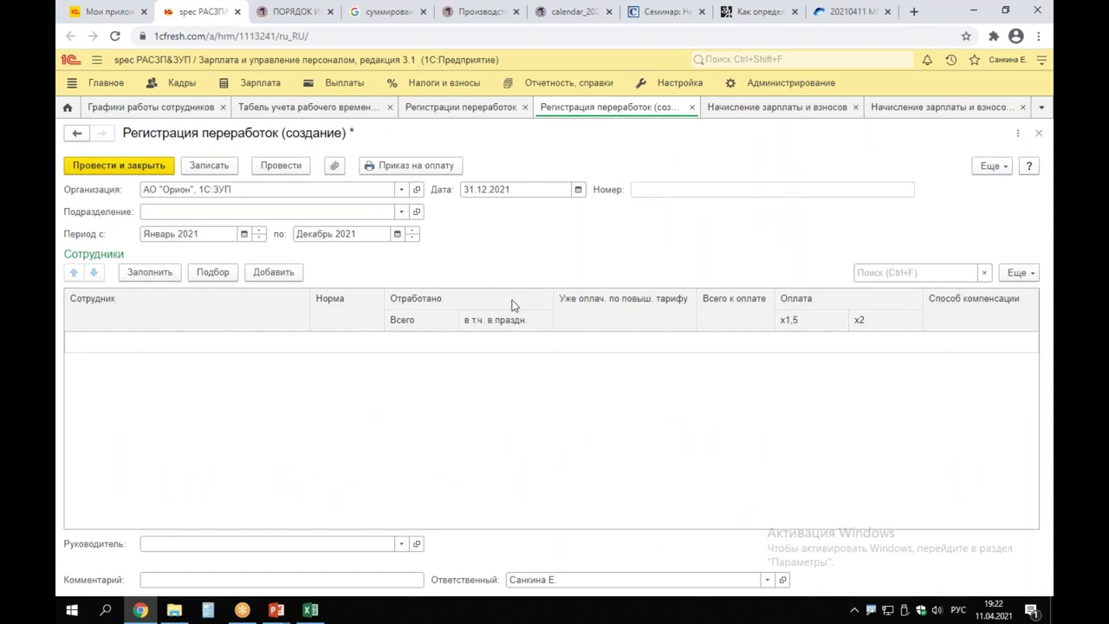
key("Escape")
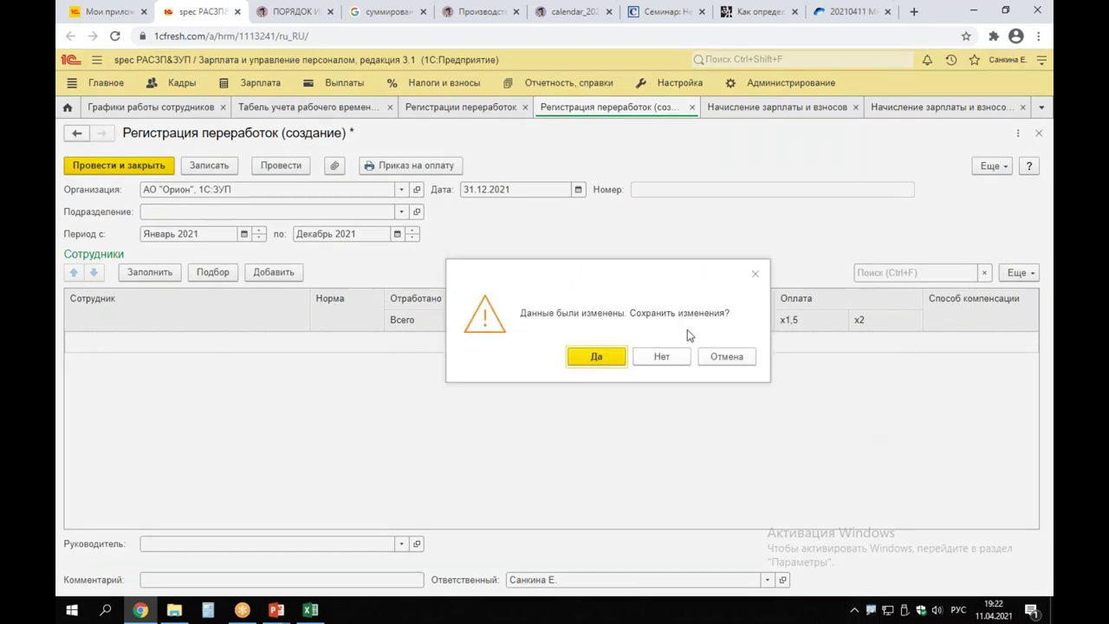
left_click(755, 274)
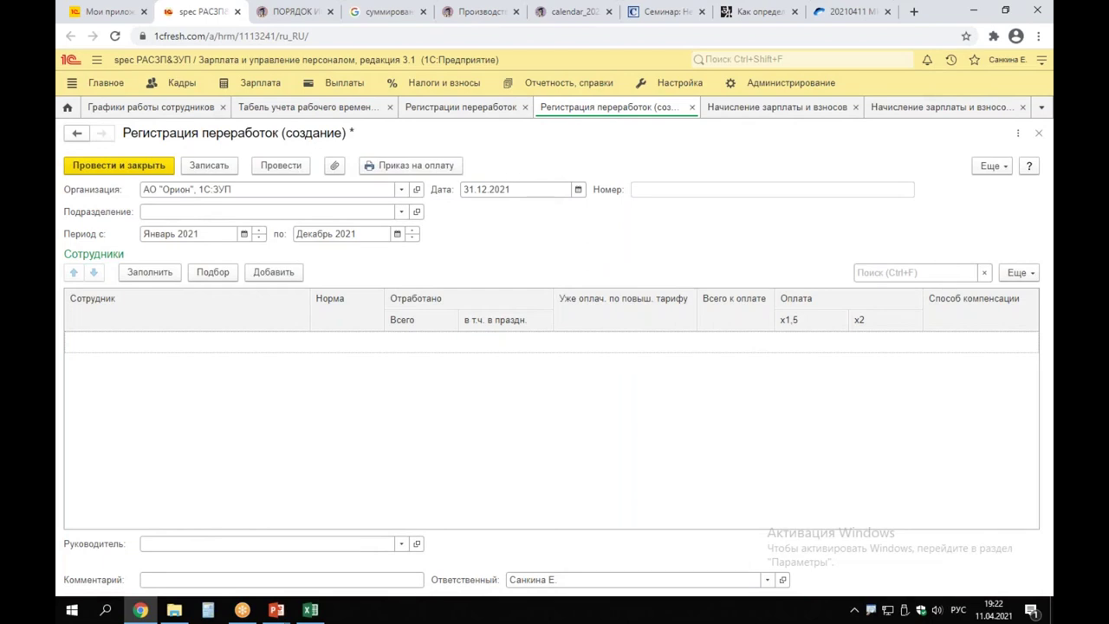